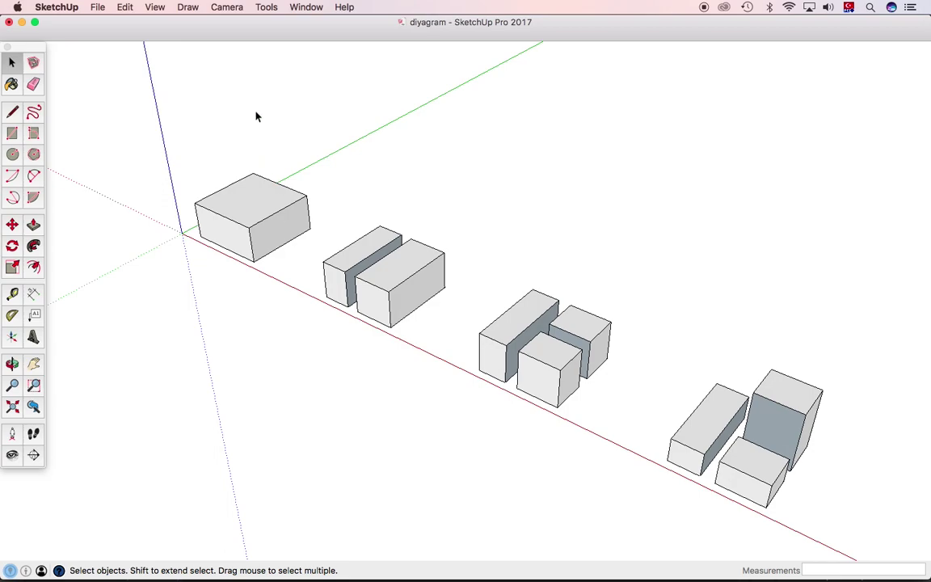
- Switch SketchUp to a parallel-projection standard isometric view of the block models
{"action": "left_click", "coordinate": [231, 7]}
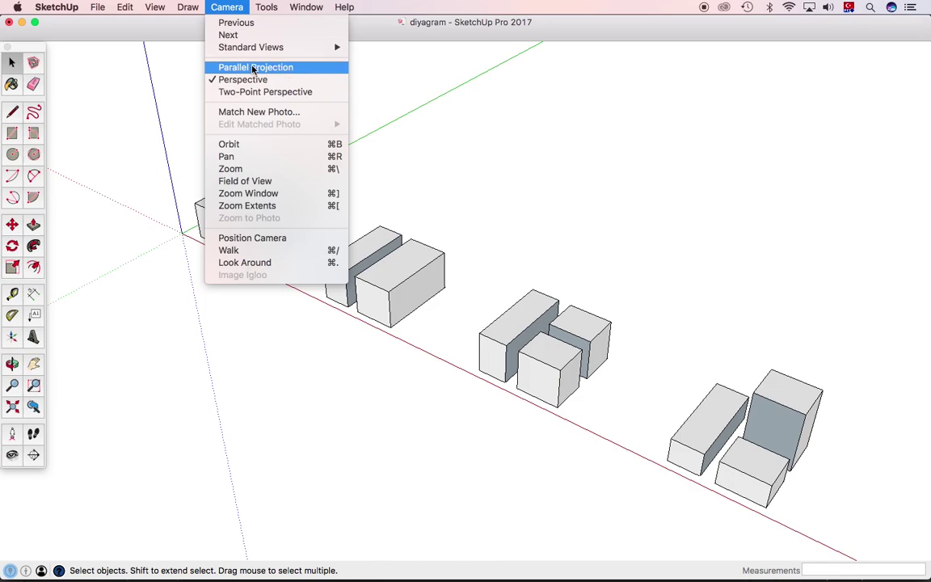
{"action": "left_click", "coordinate": [252, 70]}
{"action": "left_click", "coordinate": [227, 6]}
{"action": "mouse_move", "coordinate": [251, 47]}
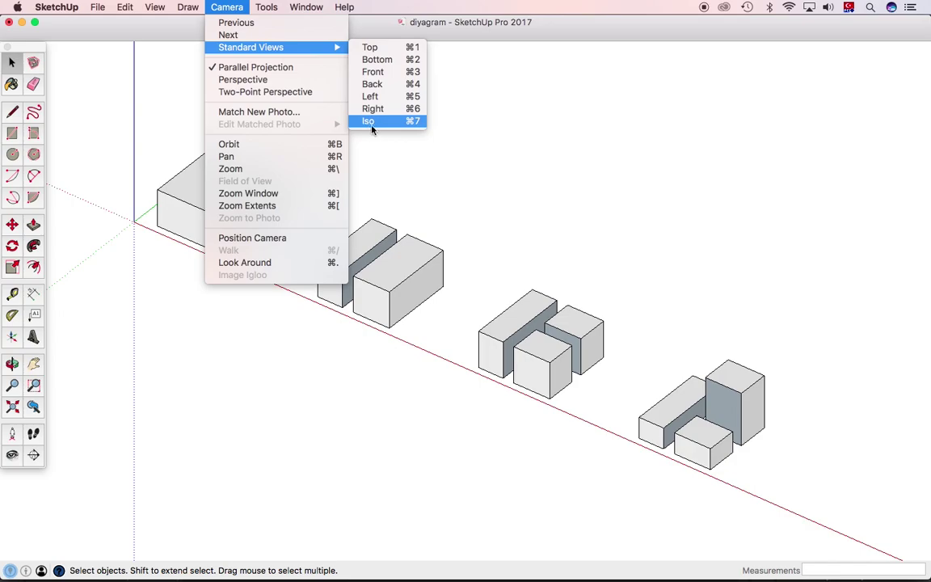
{"action": "left_click", "coordinate": [458, 119]}
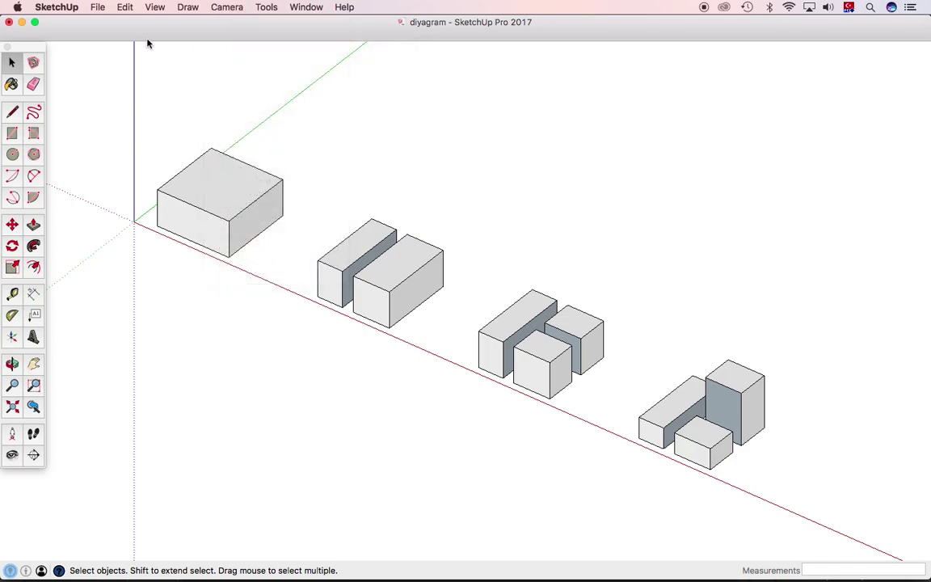
- Export the view as a 2D graphic PDF named diyagram.pdf
{"action": "left_click", "coordinate": [97, 7]}
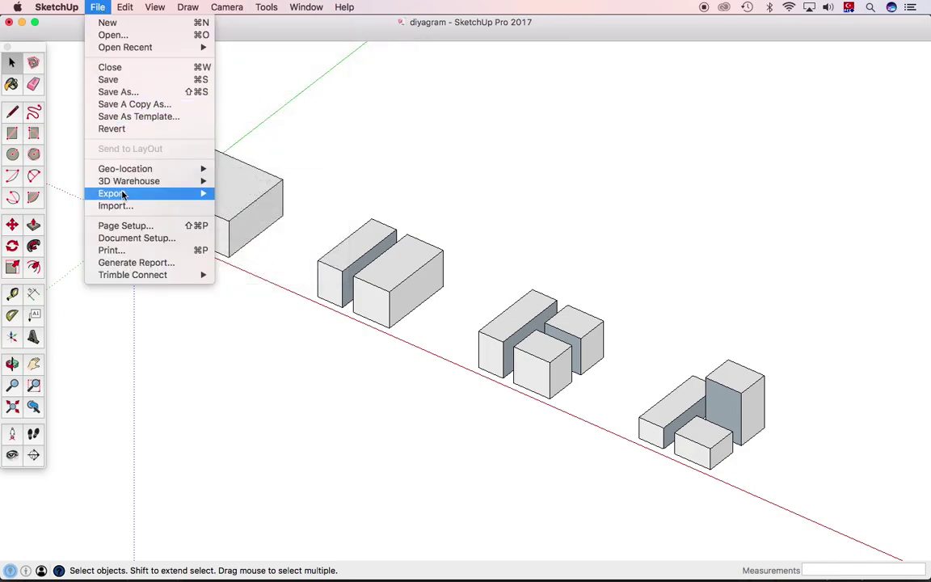
{"action": "mouse_move", "coordinate": [112, 194]}
{"action": "left_click", "coordinate": [230, 210]}
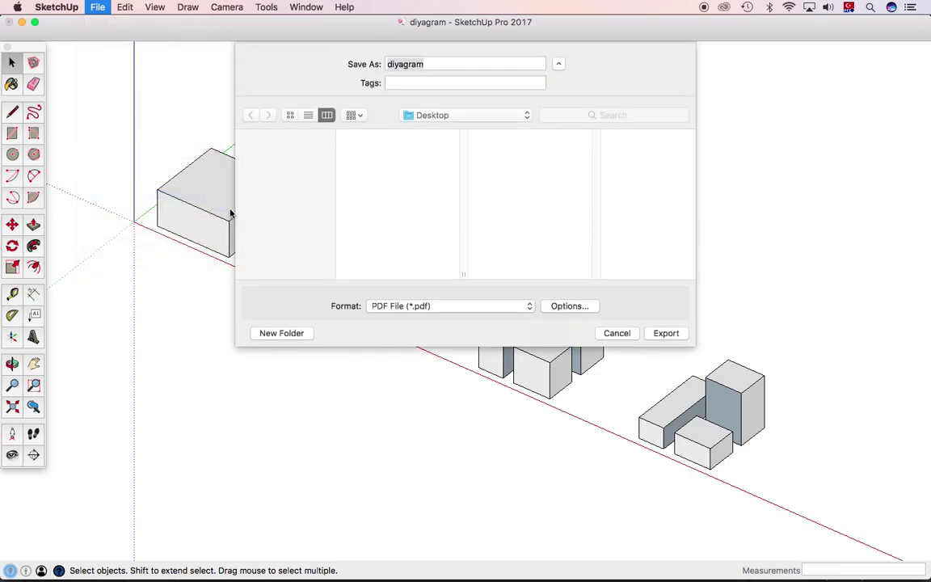
{"action": "left_click", "coordinate": [462, 305]}
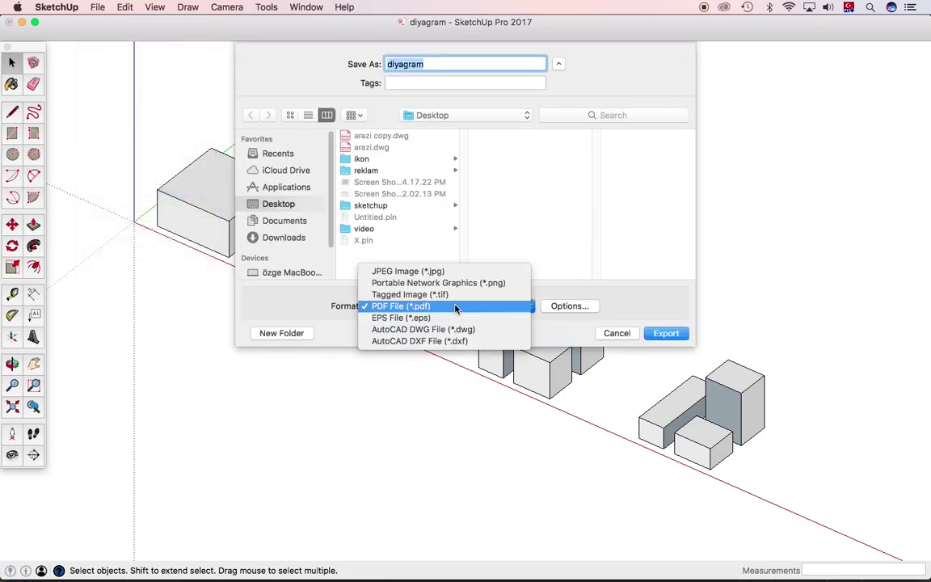
{"action": "left_click", "coordinate": [451, 307]}
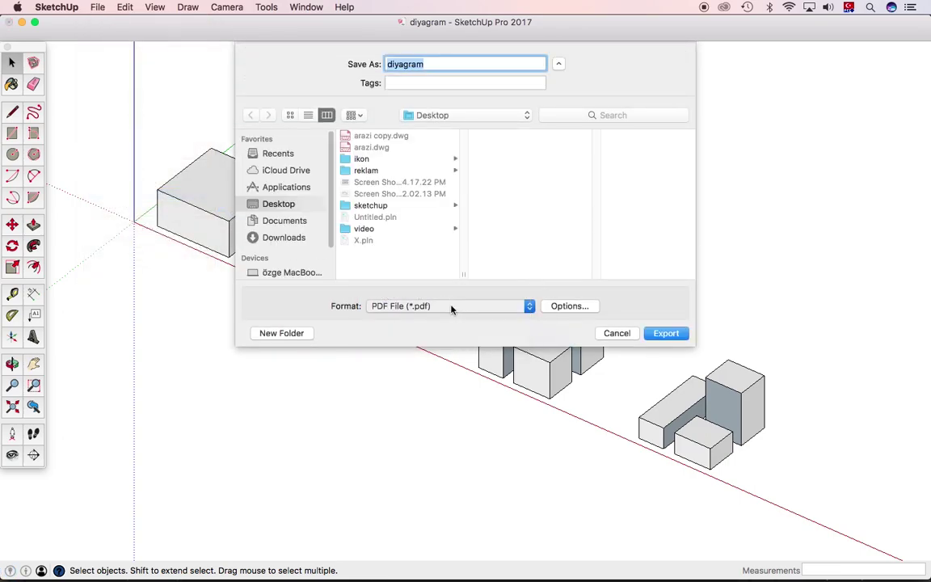
{"action": "left_click", "coordinate": [664, 333]}
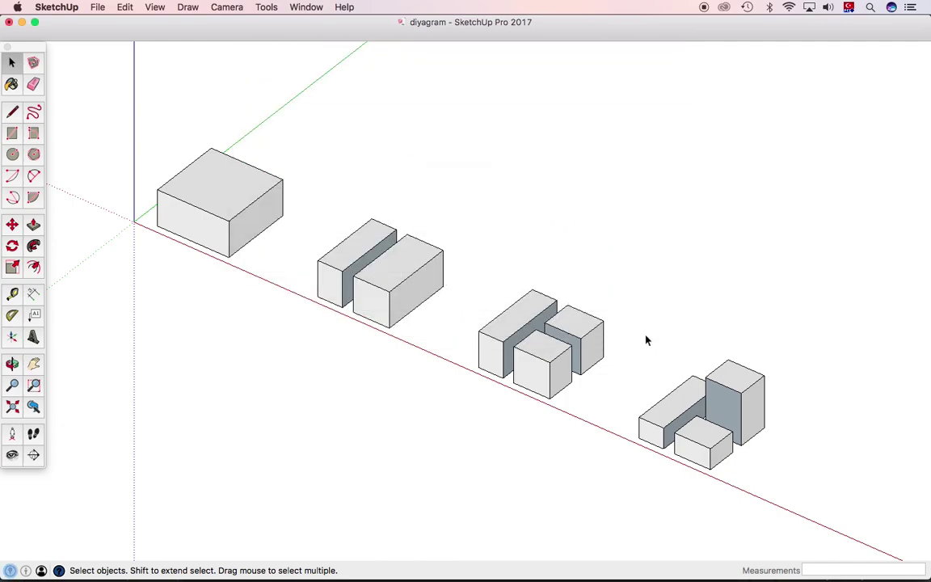
{"action": "mouse_move", "coordinate": [156, 575]}
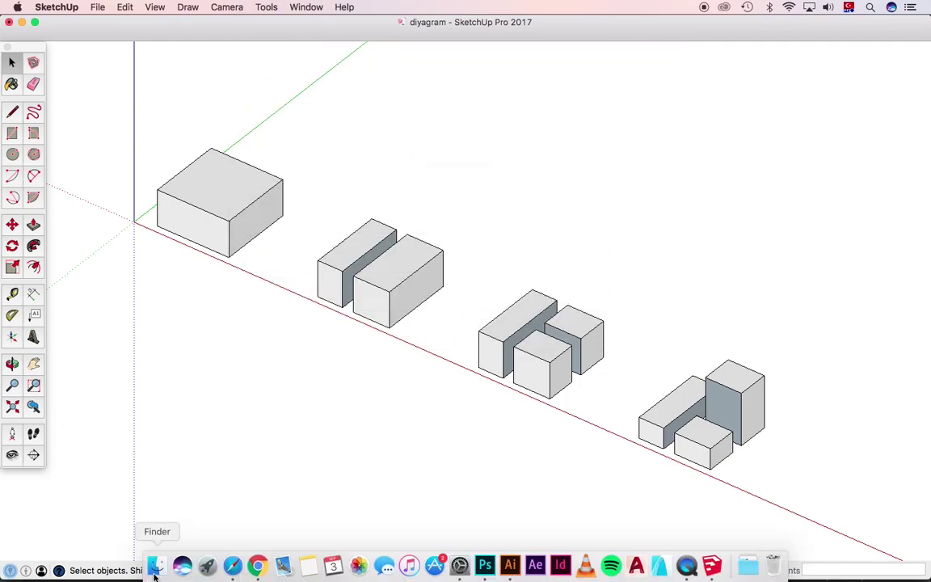
- Open diyagram.pdf from the Desktop in Adobe Illustrator
{"action": "left_click", "coordinate": [156, 564]}
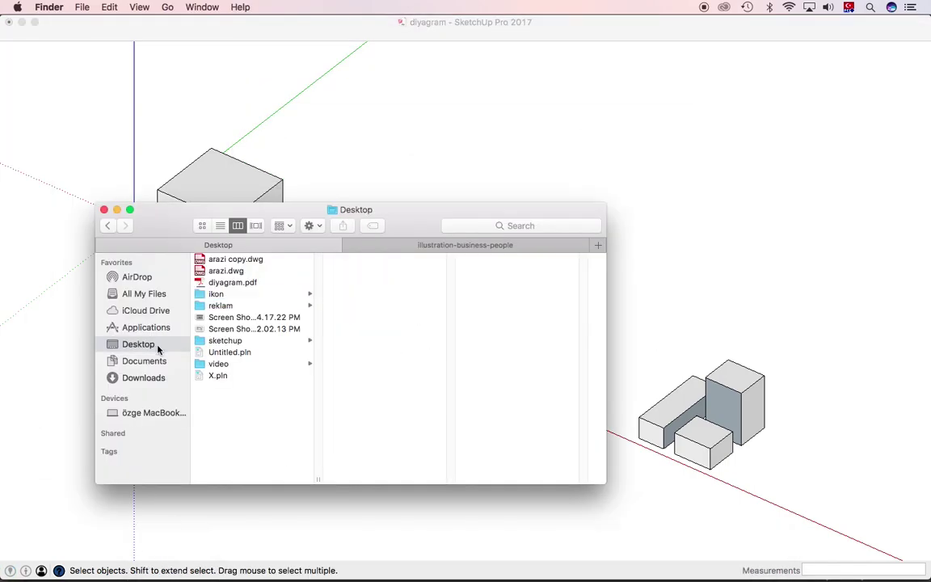
{"action": "right_click", "coordinate": [233, 283]}
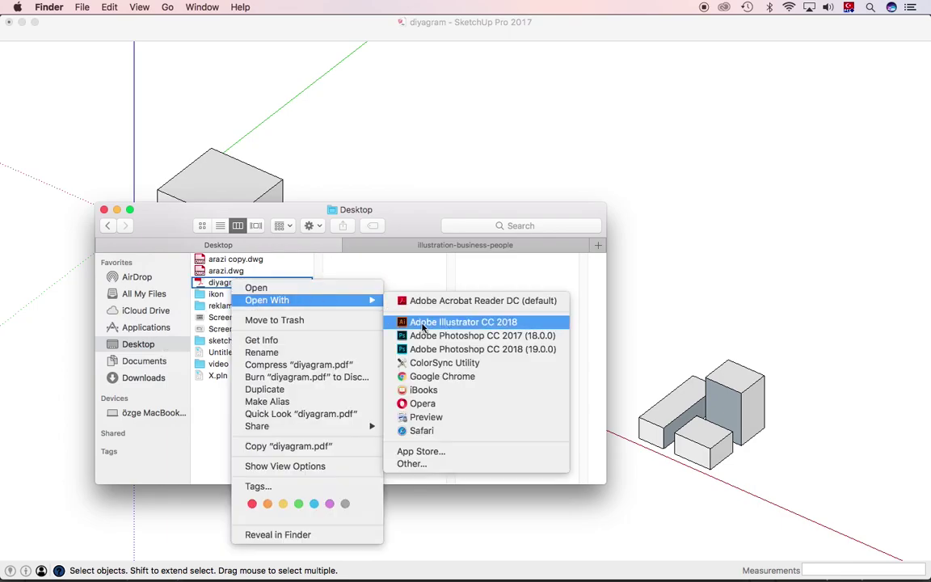
{"action": "left_click", "coordinate": [485, 323]}
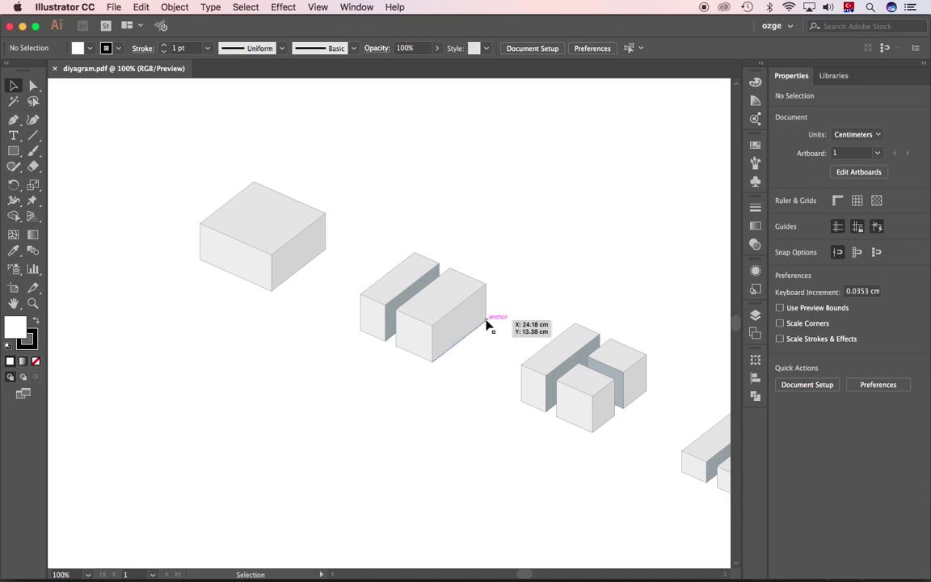
- Zoom out, show rulers set to pixels, and bring up Document Setup
{"action": "key", "text": "z"}
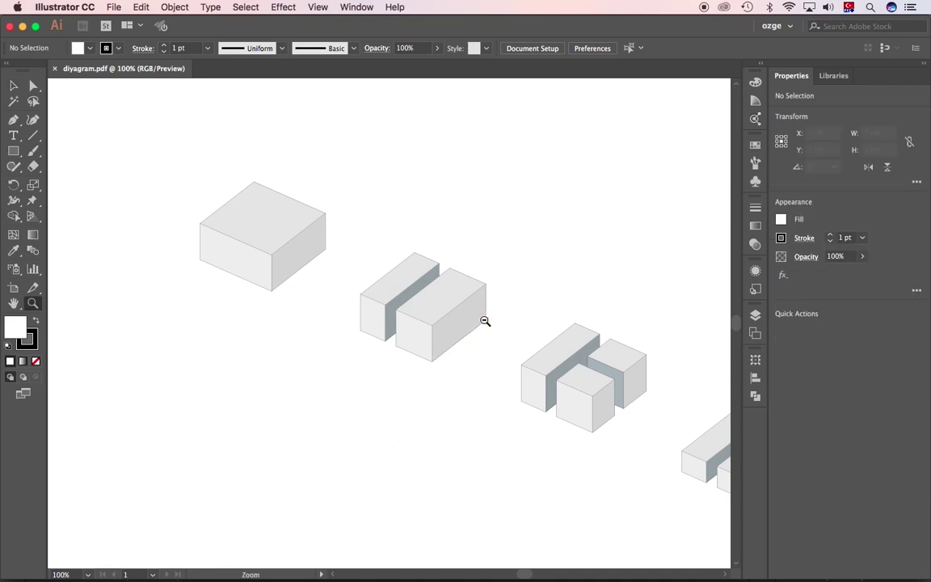
{"action": "left_click", "coordinate": [484, 322], "text": "alt"}
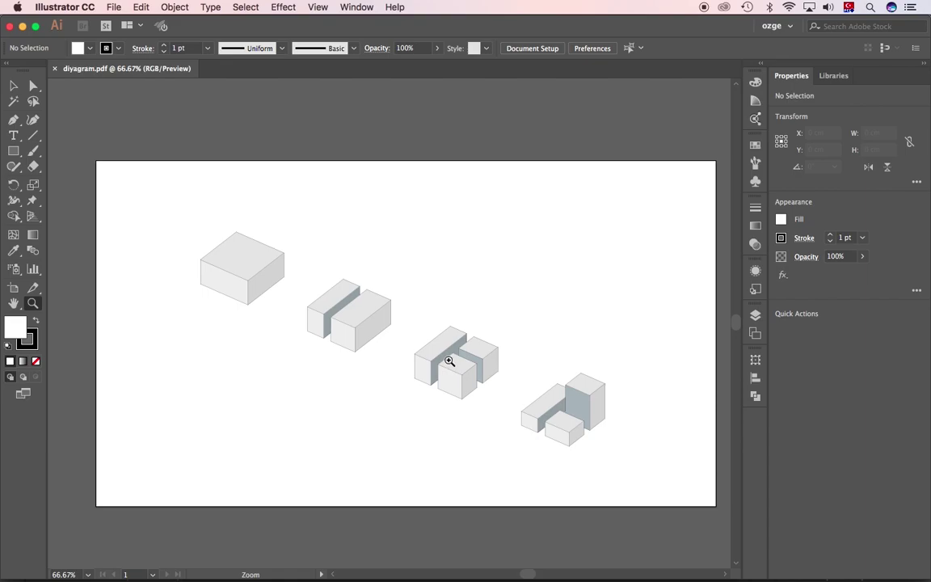
{"action": "key", "text": "v"}
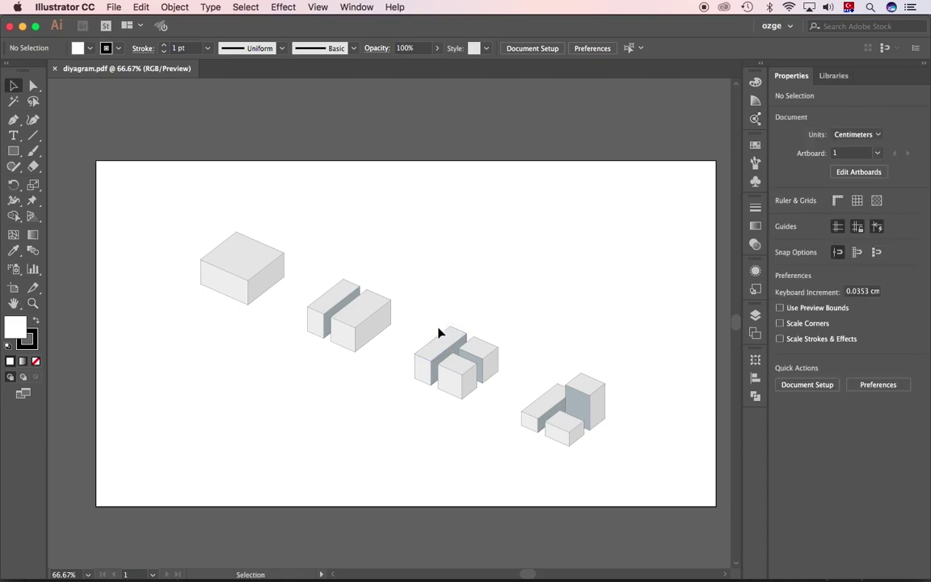
{"action": "key", "text": "ctrl+r"}
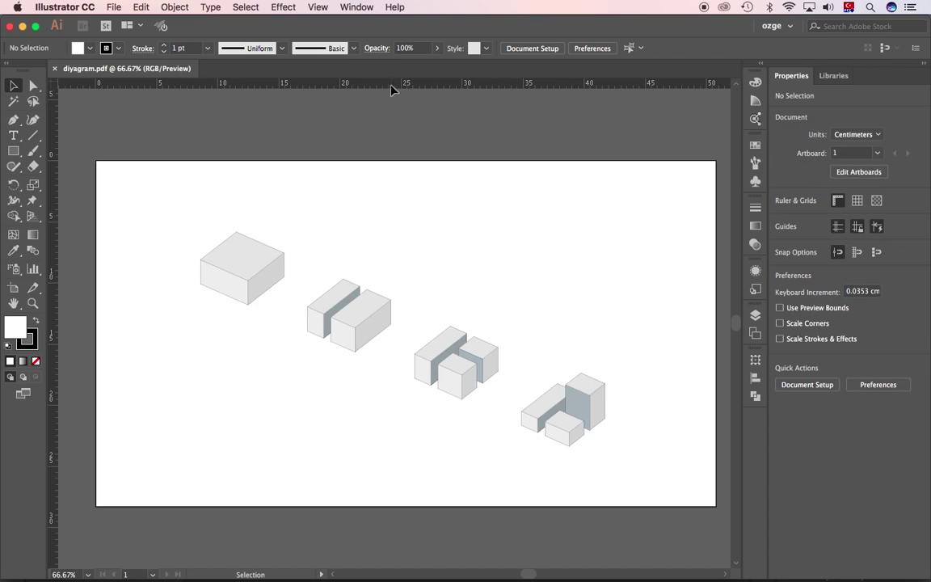
{"action": "right_click", "coordinate": [391, 89]}
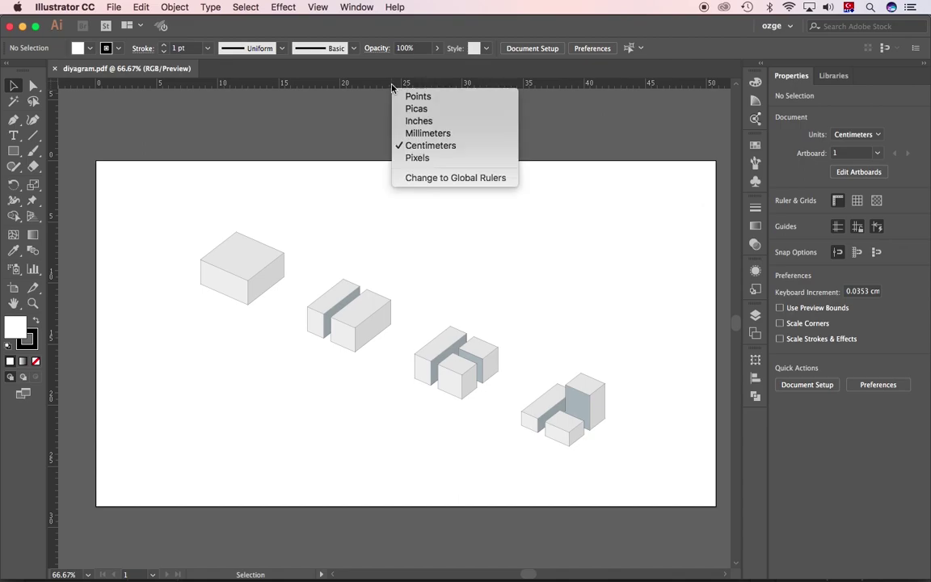
{"action": "left_click", "coordinate": [419, 158]}
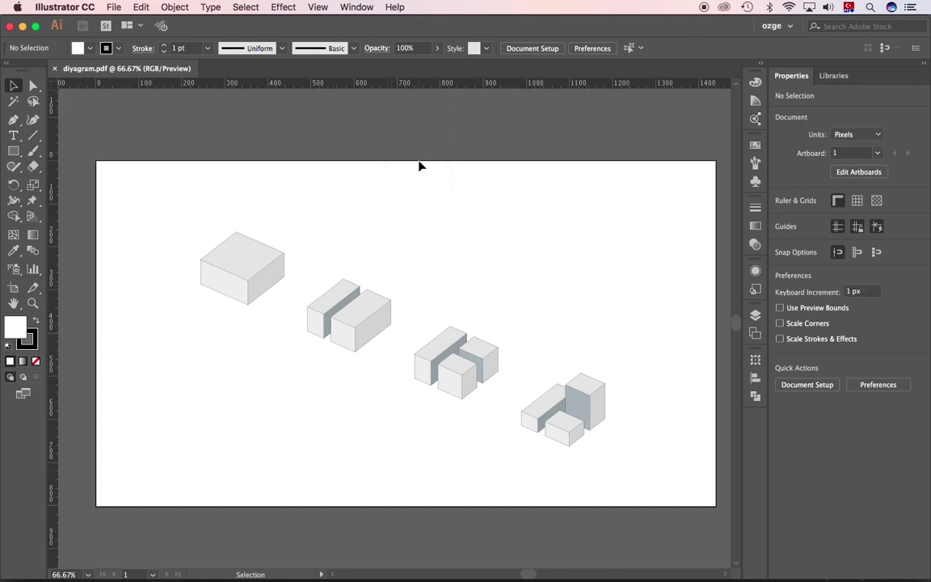
{"action": "left_click", "coordinate": [826, 389]}
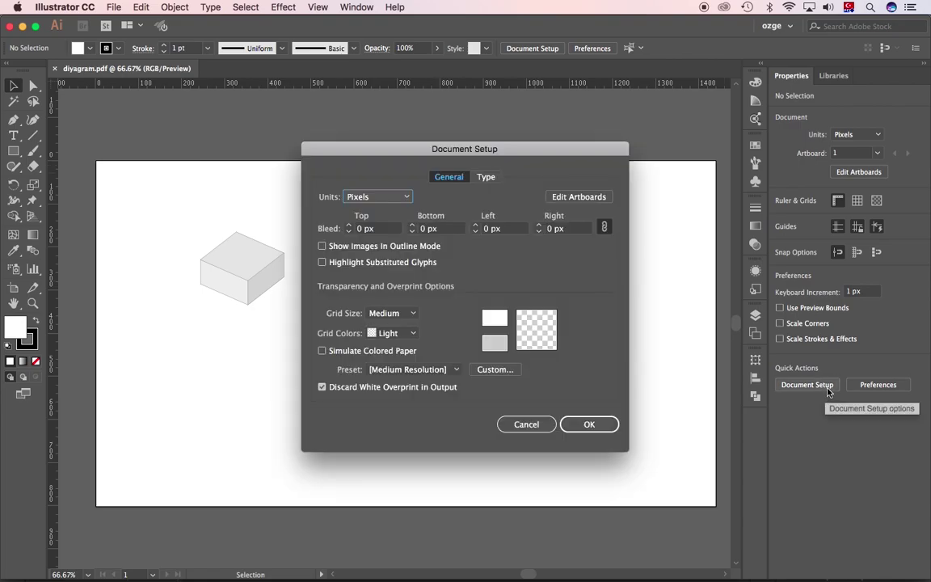
- Set the artboard to 1920 px wide and 1080 px high in Artboard Options
{"action": "left_click", "coordinate": [579, 197]}
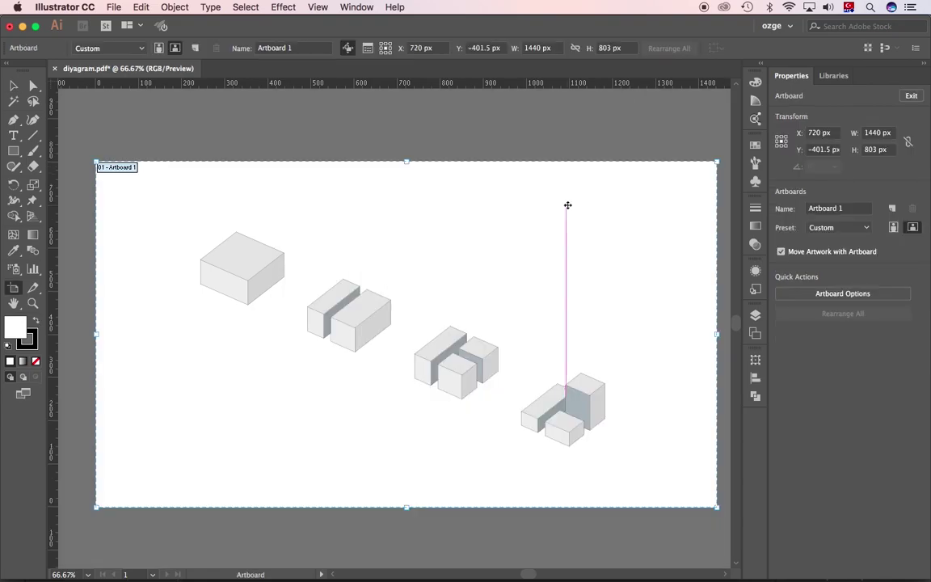
{"action": "left_click", "coordinate": [801, 295]}
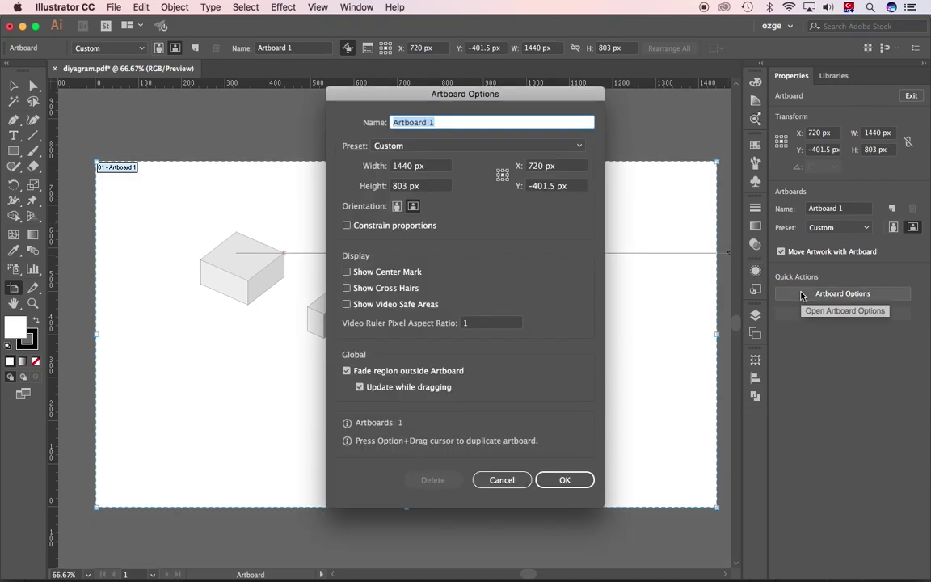
{"action": "key", "text": "Tab"}
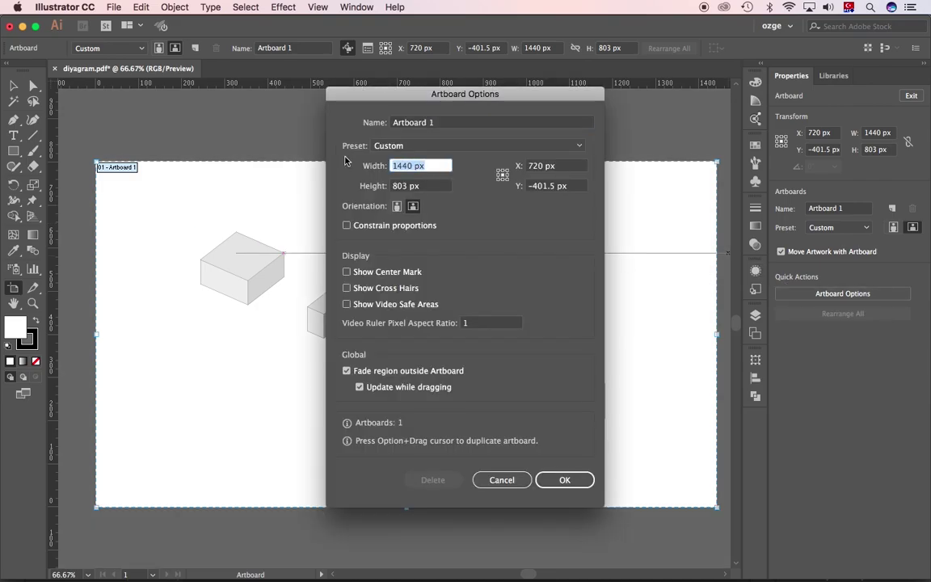
{"action": "type", "text": "1920"}
{"action": "key", "text": "Tab"}
{"action": "type", "text": "10"}
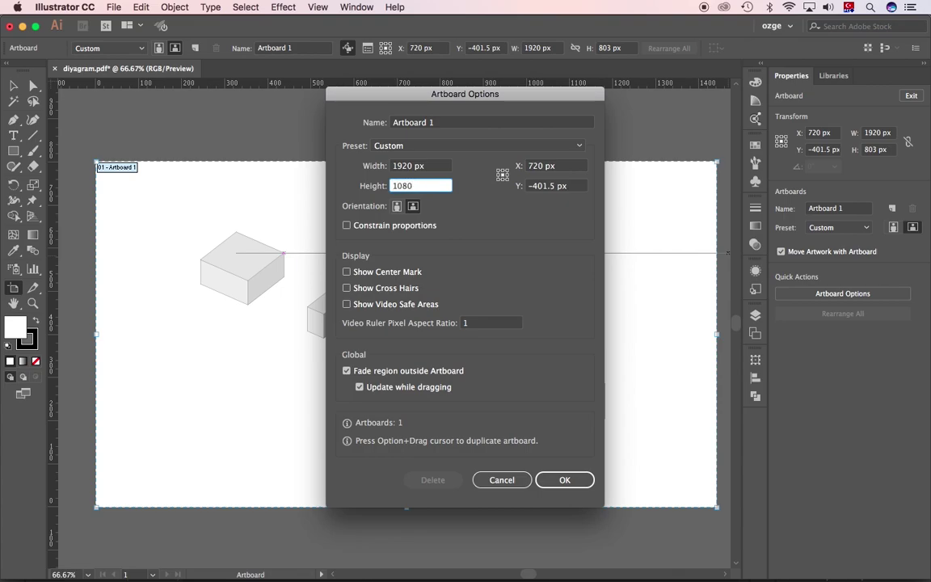
{"action": "key", "text": "Return"}
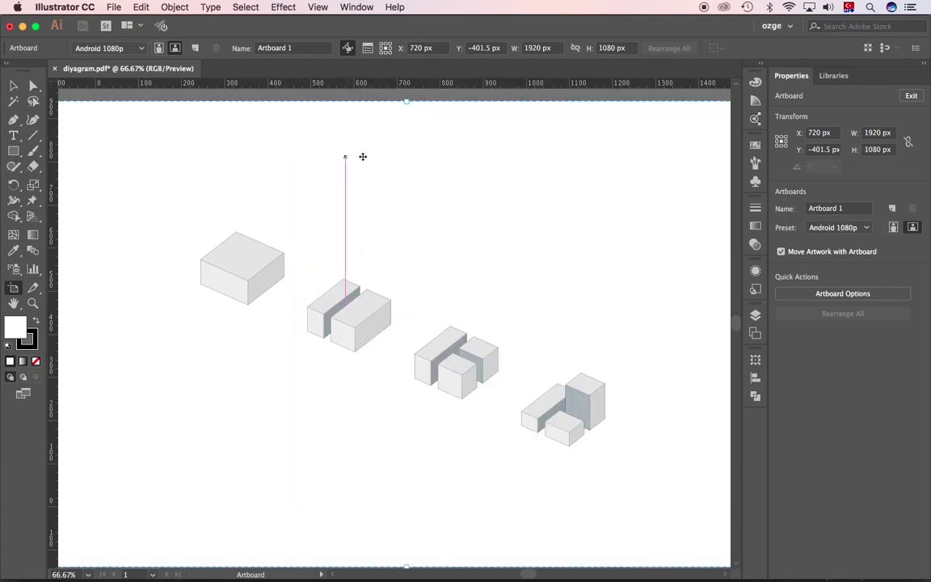
{"action": "key", "text": "Escape"}
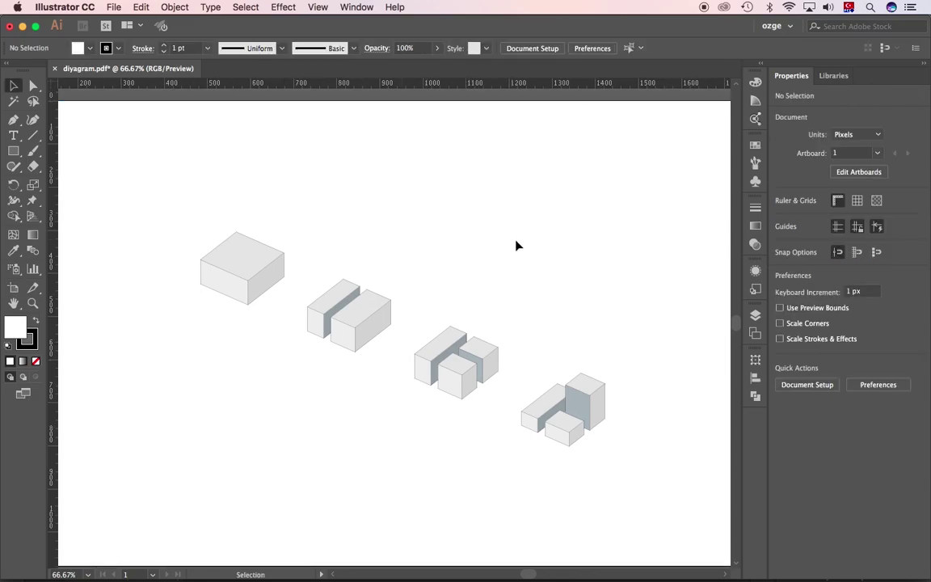
- Group the shapes of each of the four block diagrams, then select all four
{"action": "key", "text": "z"}
{"action": "left_click", "coordinate": [540, 246], "text": "alt"}
{"action": "left_click_drag", "start_coordinate": [332, 371], "coordinate": [502, 239]}
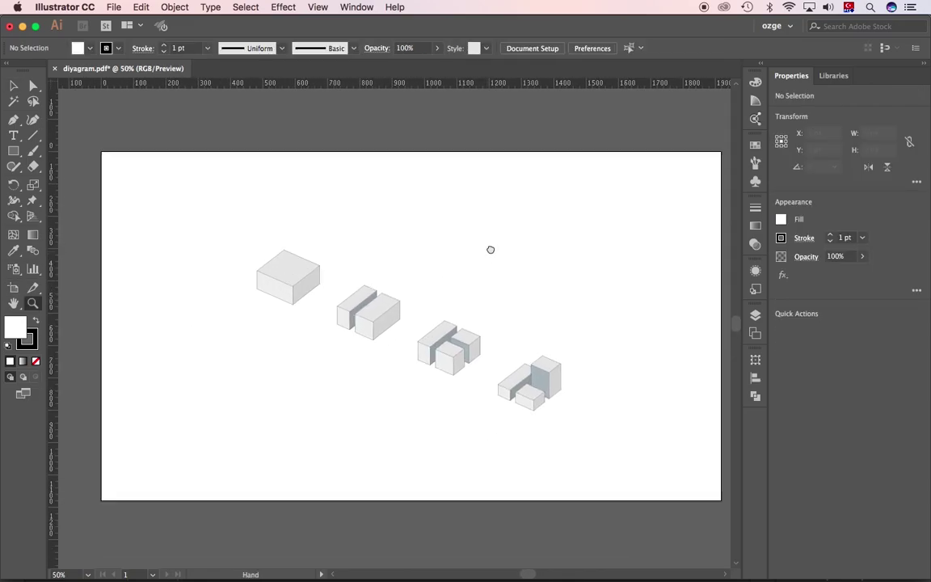
{"action": "left_click_drag", "start_coordinate": [354, 209], "coordinate": [252, 309]}
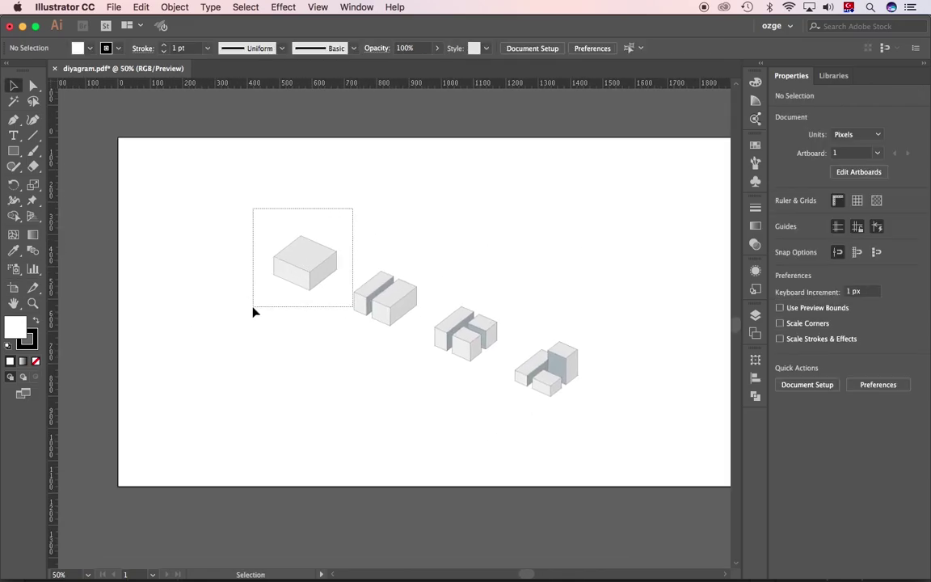
{"action": "right_click", "coordinate": [303, 254]}
{"action": "key", "text": "Escape"}
{"action": "left_click", "coordinate": [364, 312]}
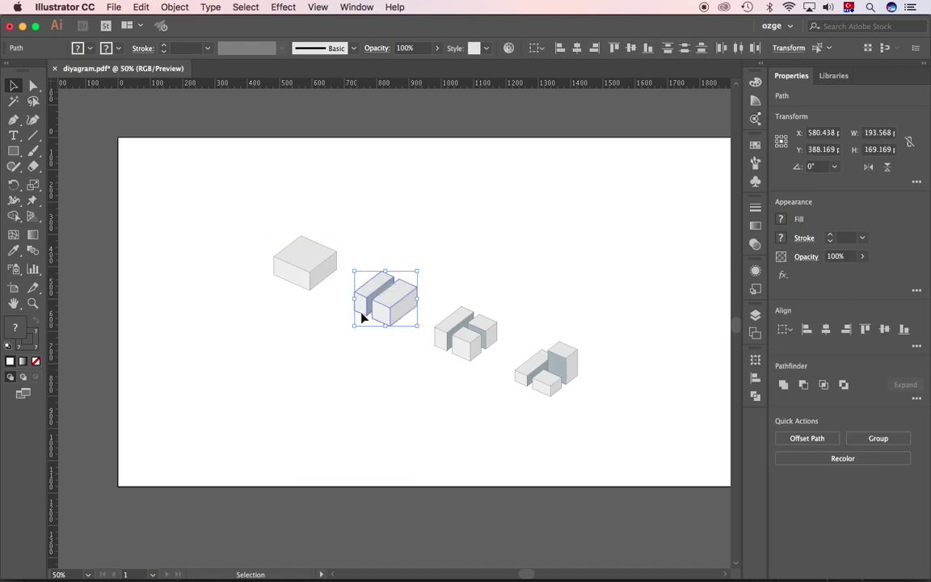
{"action": "right_click", "coordinate": [384, 290]}
{"action": "left_click", "coordinate": [442, 370]}
{"action": "left_click_drag", "start_coordinate": [501, 303], "coordinate": [430, 369]}
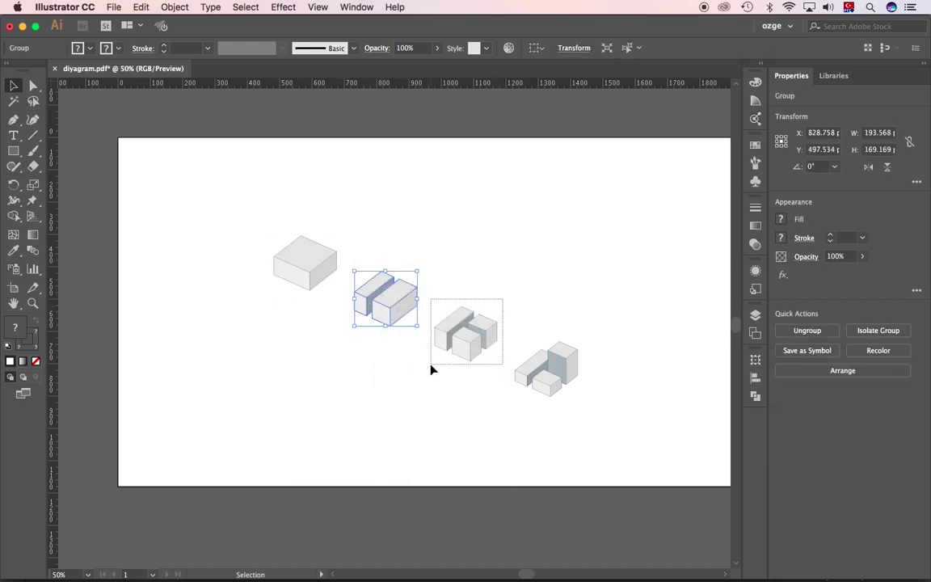
{"action": "right_click", "coordinate": [452, 322]}
{"action": "left_click", "coordinate": [480, 404]}
{"action": "left_click_drag", "start_coordinate": [602, 325], "coordinate": [525, 384]}
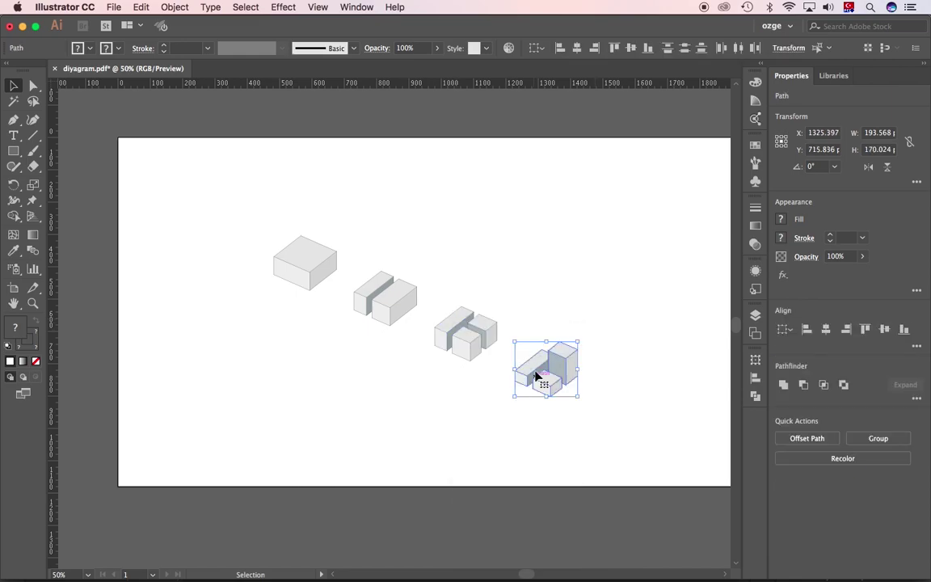
{"action": "right_click", "coordinate": [543, 331]}
{"action": "left_click", "coordinate": [558, 413]}
{"action": "left_click_drag", "start_coordinate": [586, 183], "coordinate": [248, 455]}
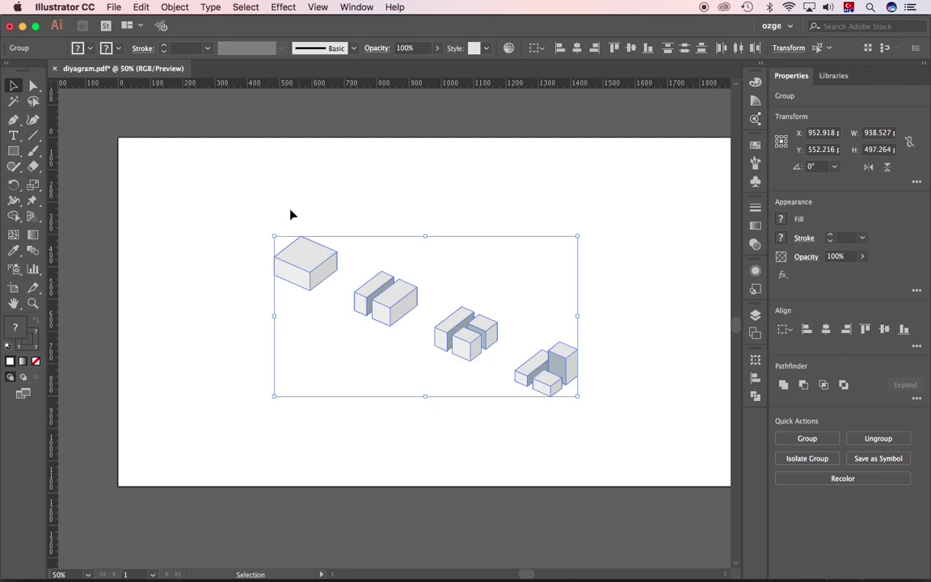
- Scale the four diagrams up using the bounding box corners
{"action": "key", "text": "ctrl+t"}
{"action": "left_click_drag", "start_coordinate": [276, 236], "coordinate": [176, 167]}
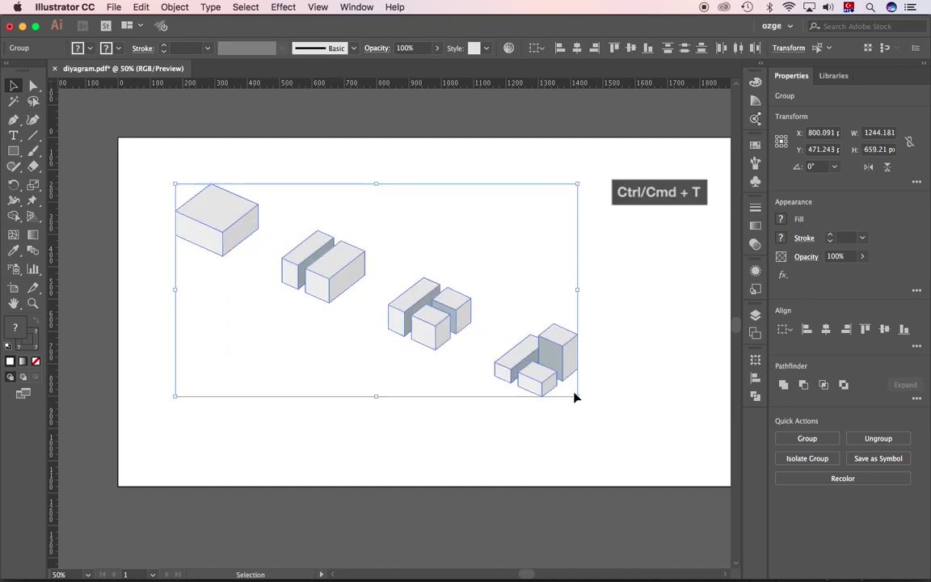
{"action": "left_click_drag", "start_coordinate": [577, 396], "coordinate": [616, 417]}
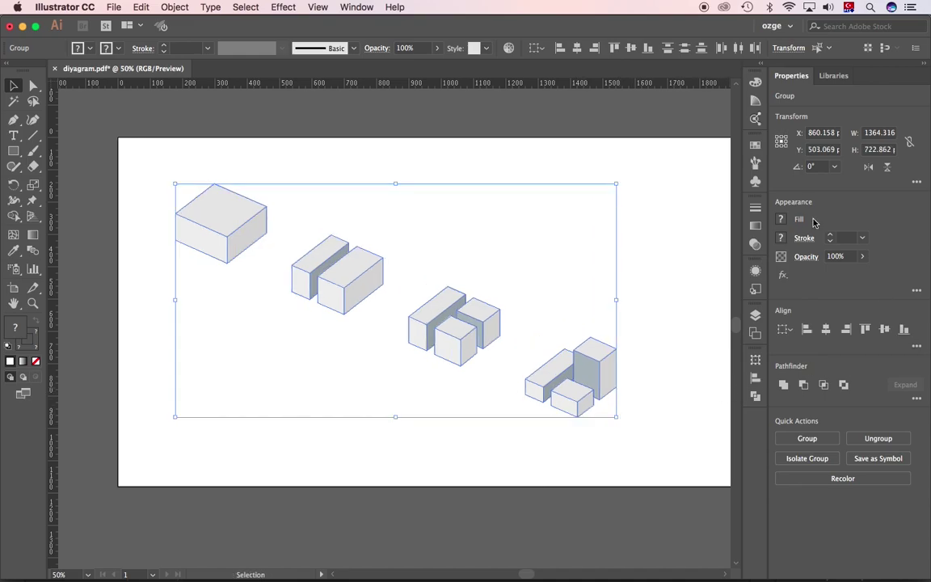
- Align the diagrams along their bottom edges and move the row straight up
{"action": "left_click", "coordinate": [352, 7]}
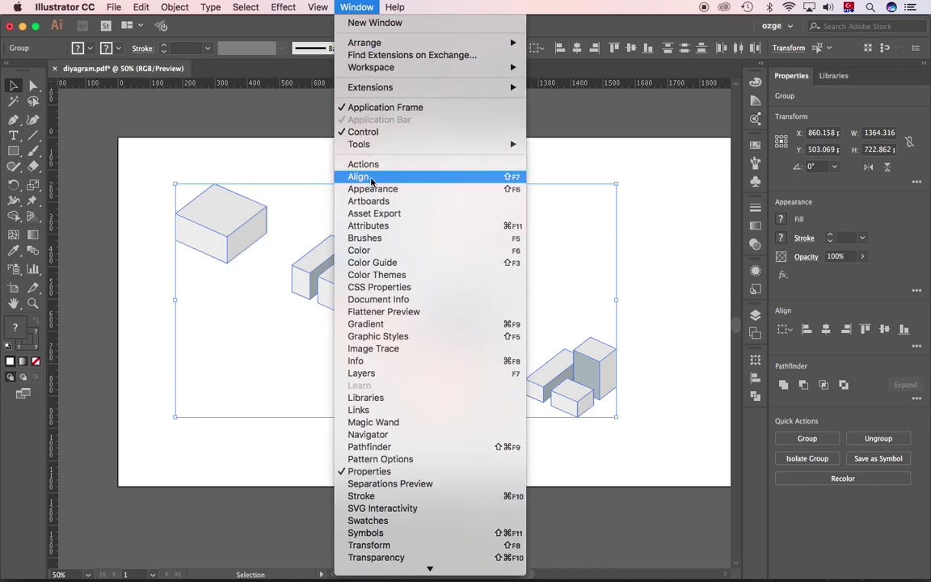
{"action": "left_click", "coordinate": [583, 156]}
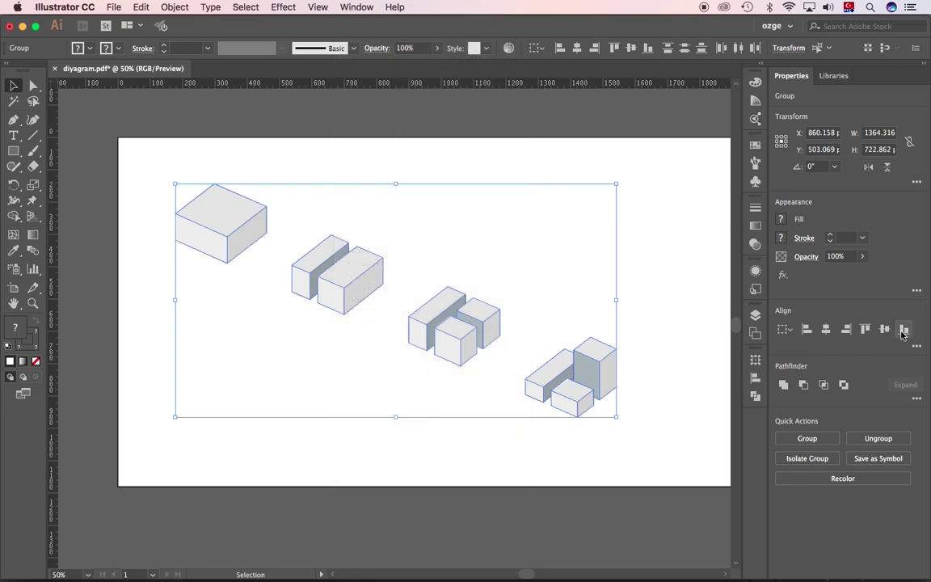
{"action": "left_click", "coordinate": [903, 329]}
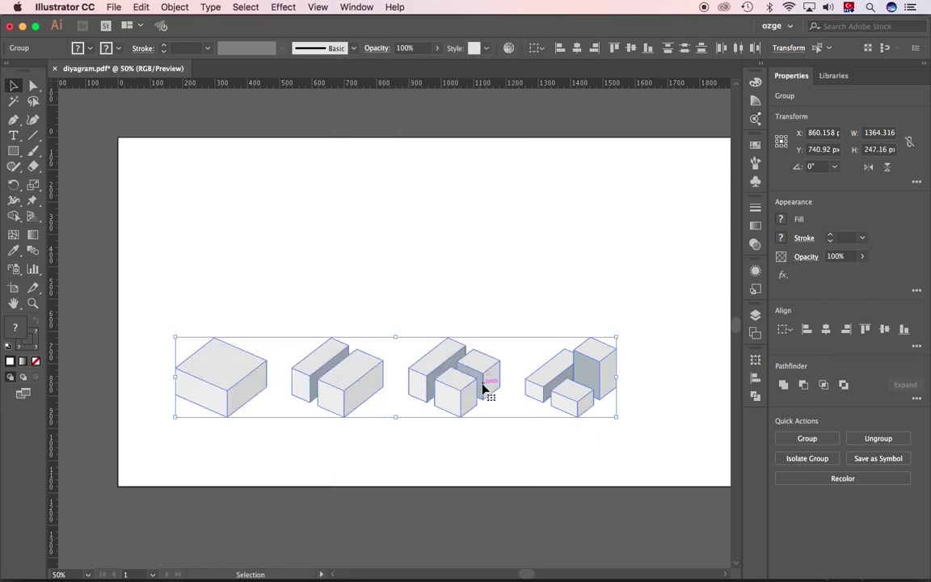
{"action": "left_click_drag", "start_coordinate": [479, 379], "coordinate": [485, 299]}
- Shift the last three diagrams rightward, then shrink all four slightly
{"action": "left_click", "coordinate": [648, 295]}
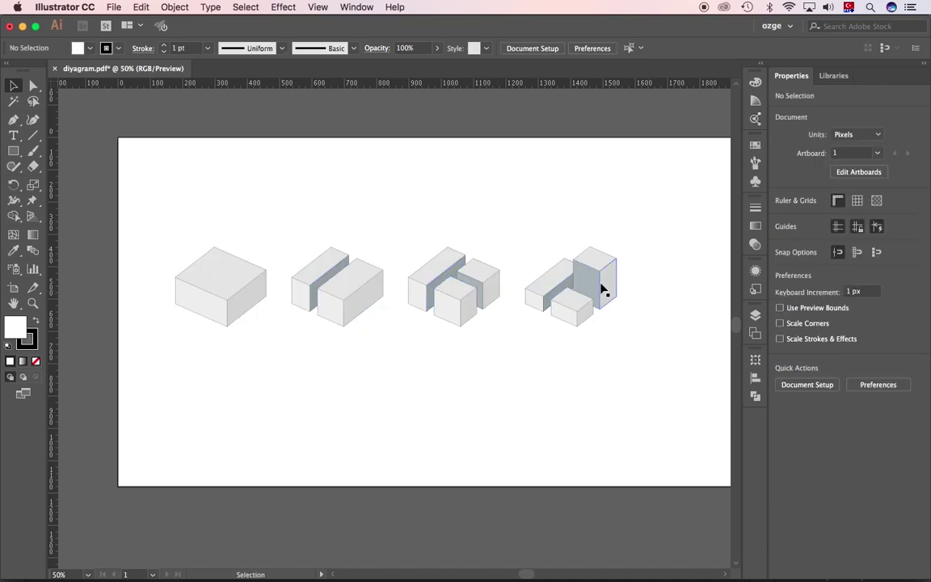
{"action": "left_click_drag", "start_coordinate": [593, 290], "coordinate": [666, 287]}
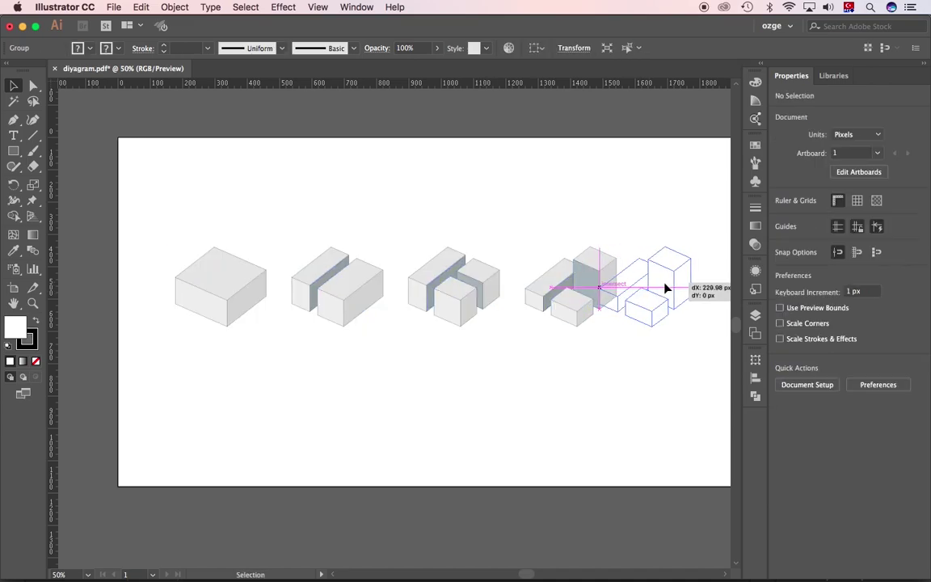
{"action": "left_click_drag", "start_coordinate": [464, 299], "coordinate": [510, 298]}
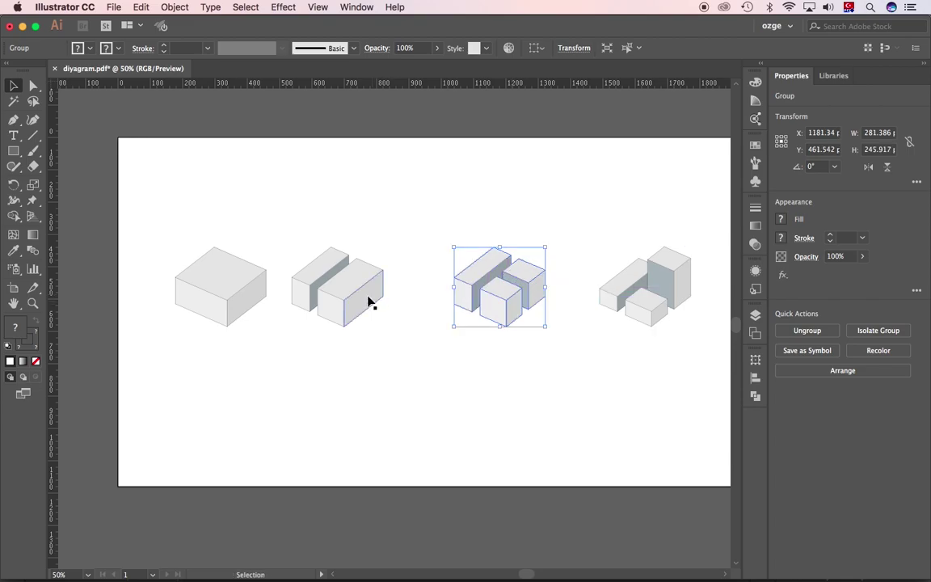
{"action": "left_click_drag", "start_coordinate": [357, 288], "coordinate": [394, 291]}
{"action": "left_click_drag", "start_coordinate": [623, 180], "coordinate": [130, 331]}
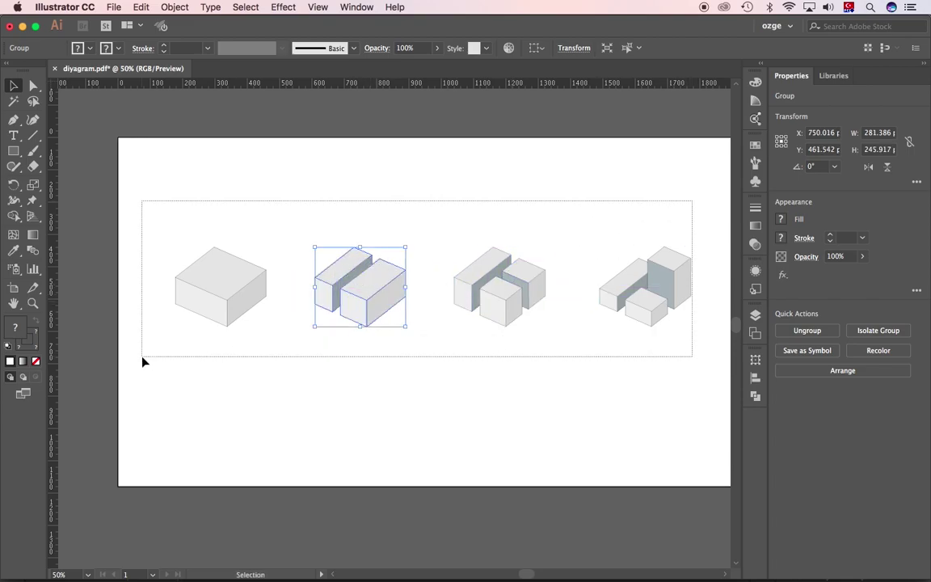
{"action": "left_click_drag", "start_coordinate": [175, 245], "coordinate": [183, 249]}
- Nudge the first three diagrams into even spacing and select all four
{"action": "left_click", "coordinate": [256, 220]}
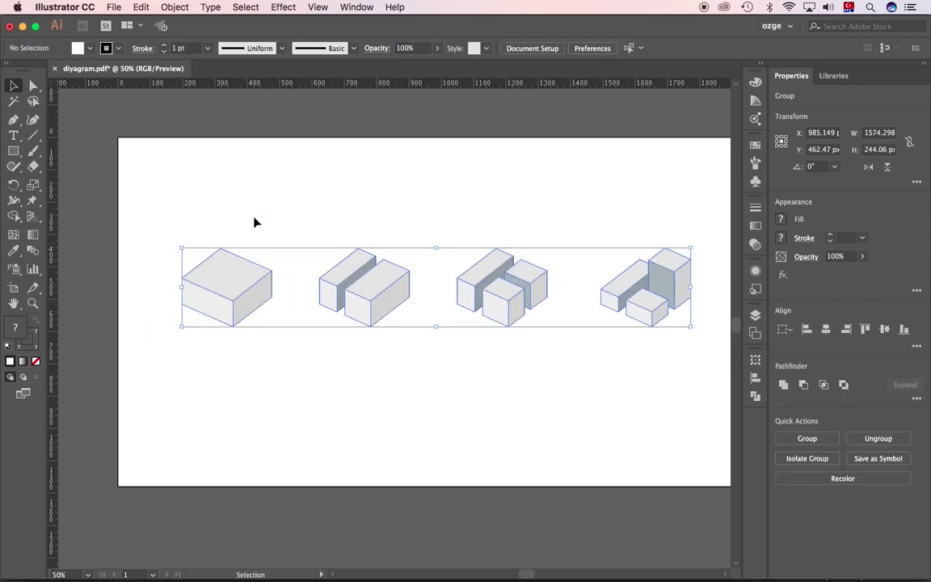
{"action": "left_click_drag", "start_coordinate": [256, 278], "coordinate": [208, 282]}
{"action": "left_click_drag", "start_coordinate": [368, 295], "coordinate": [355, 296]}
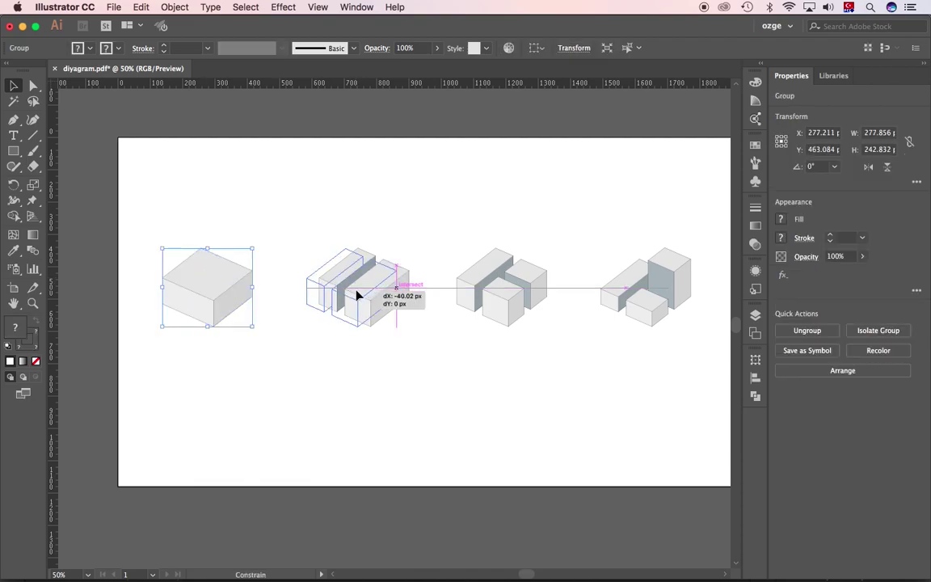
{"action": "left_click_drag", "start_coordinate": [509, 298], "coordinate": [504, 294]}
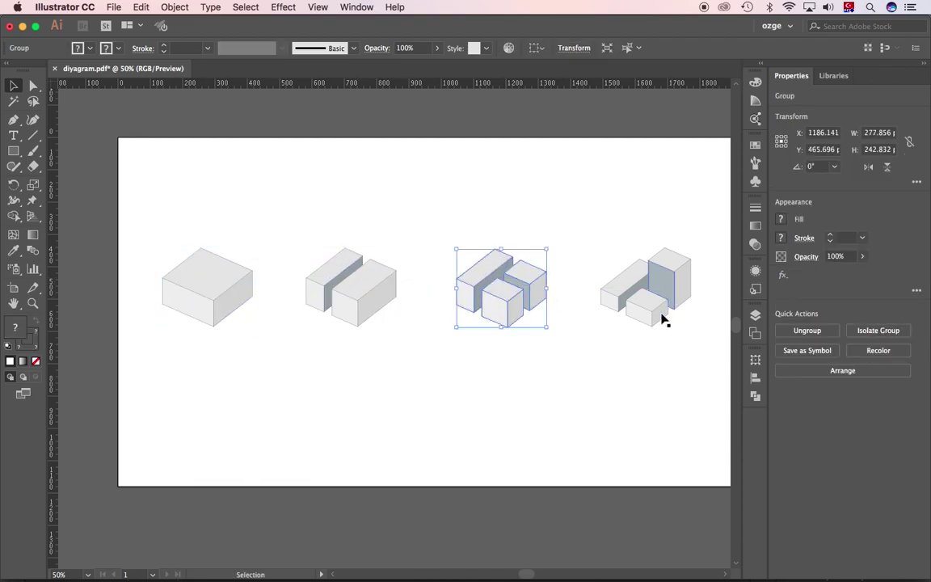
{"action": "left_click", "coordinate": [625, 388]}
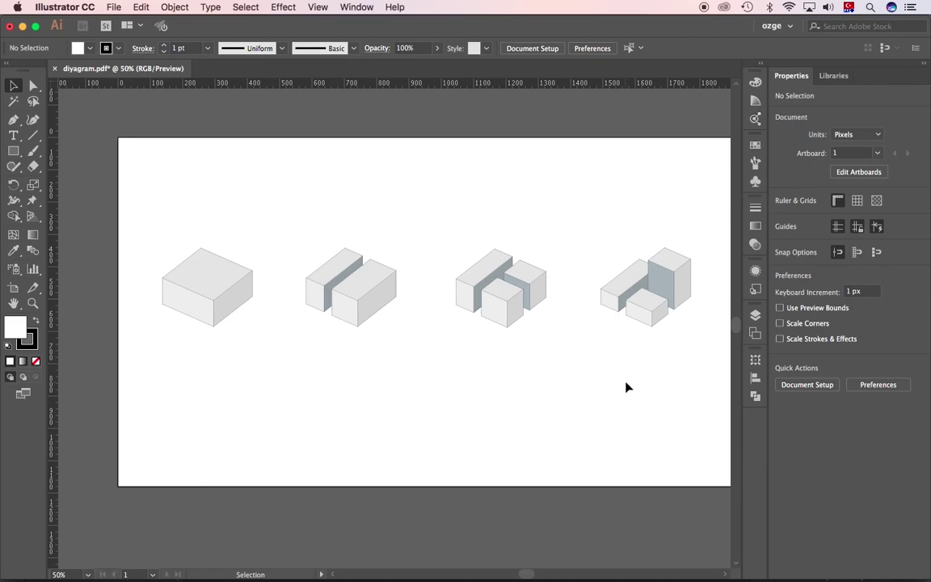
{"action": "left_click_drag", "start_coordinate": [697, 209], "coordinate": [156, 391]}
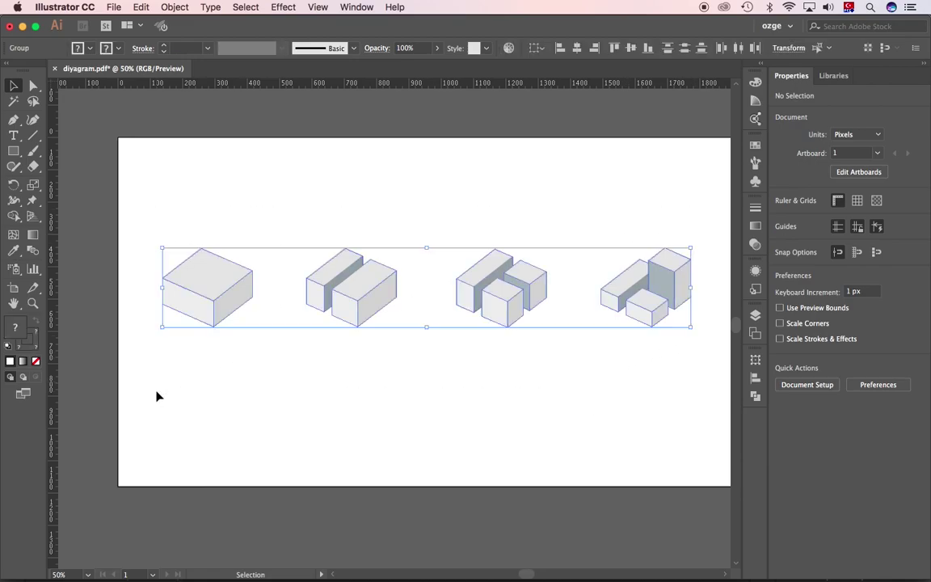
- Apply default white fill and black stroke to all four diagrams, then zoom in
{"action": "key", "text": "d"}
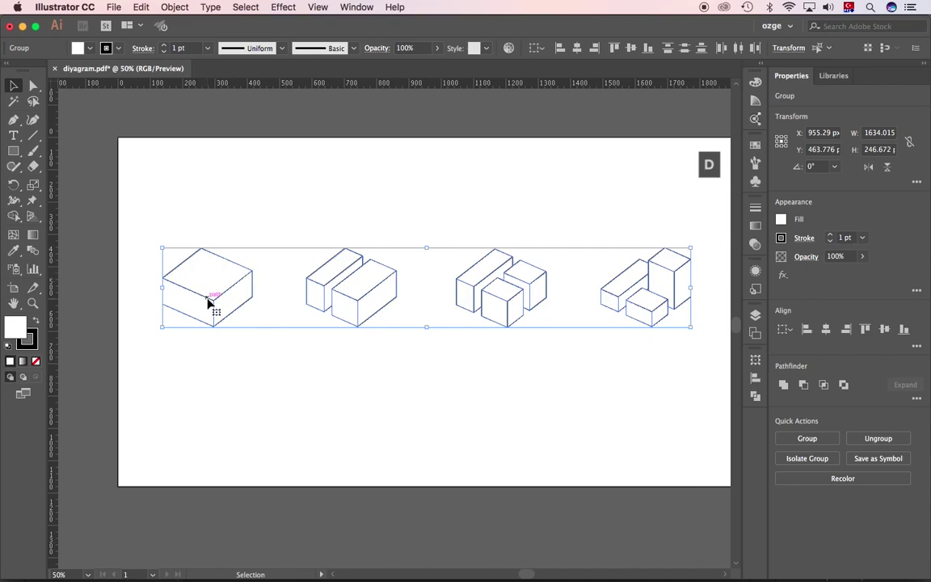
{"action": "key", "text": "z"}
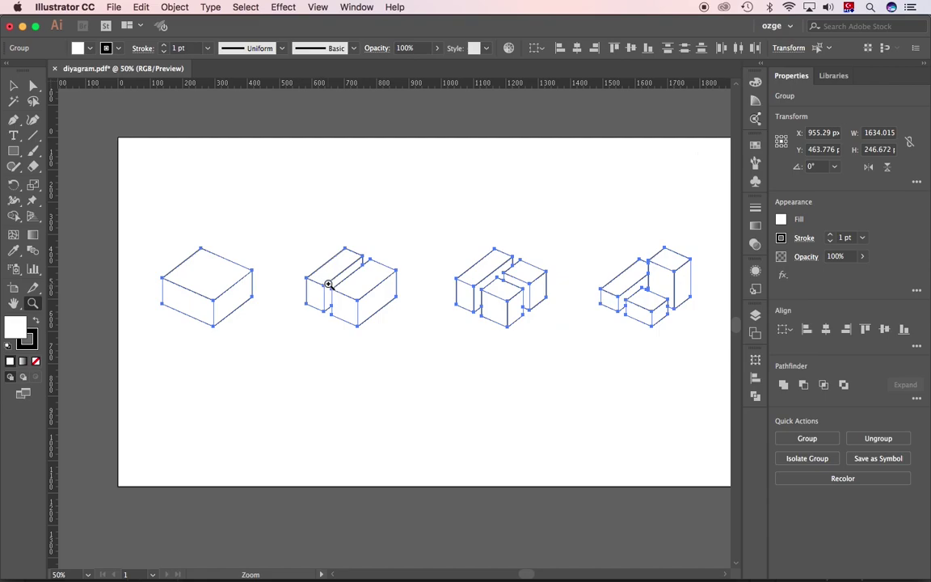
{"action": "left_click", "coordinate": [327, 287]}
{"action": "left_click", "coordinate": [401, 334]}
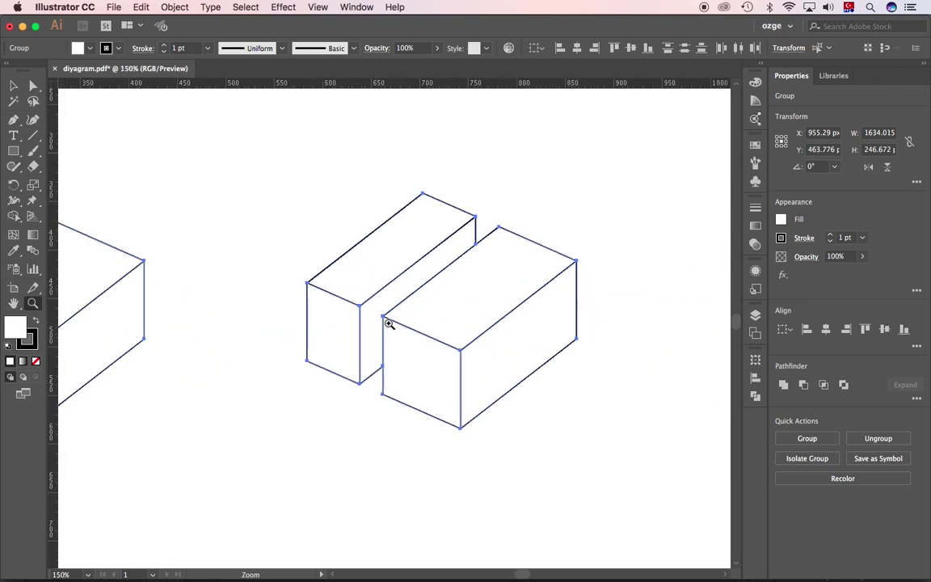
{"action": "key", "text": "v"}
{"action": "left_click", "coordinate": [349, 474]}
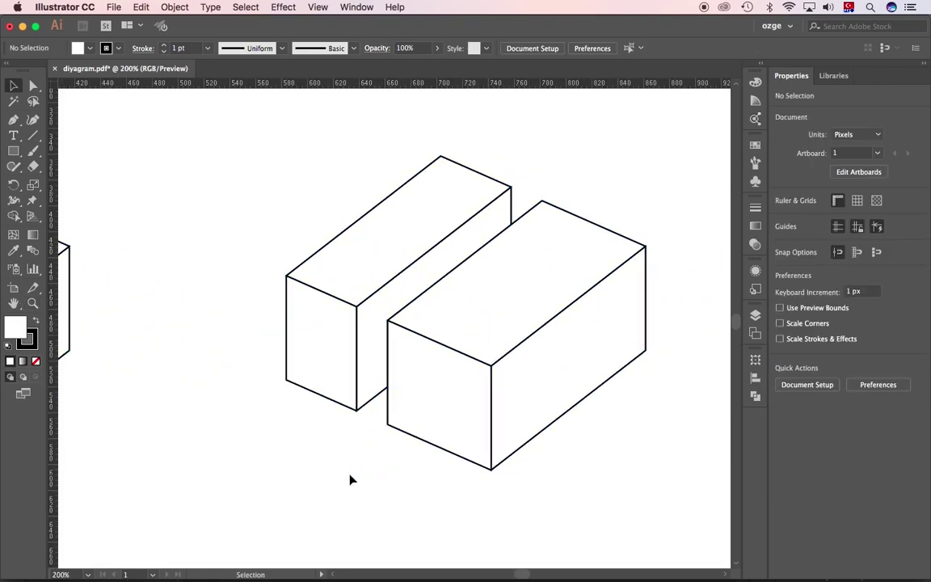
{"action": "key", "text": "z"}
{"action": "left_click", "coordinate": [391, 328]}
{"action": "left_click", "coordinate": [391, 328]}
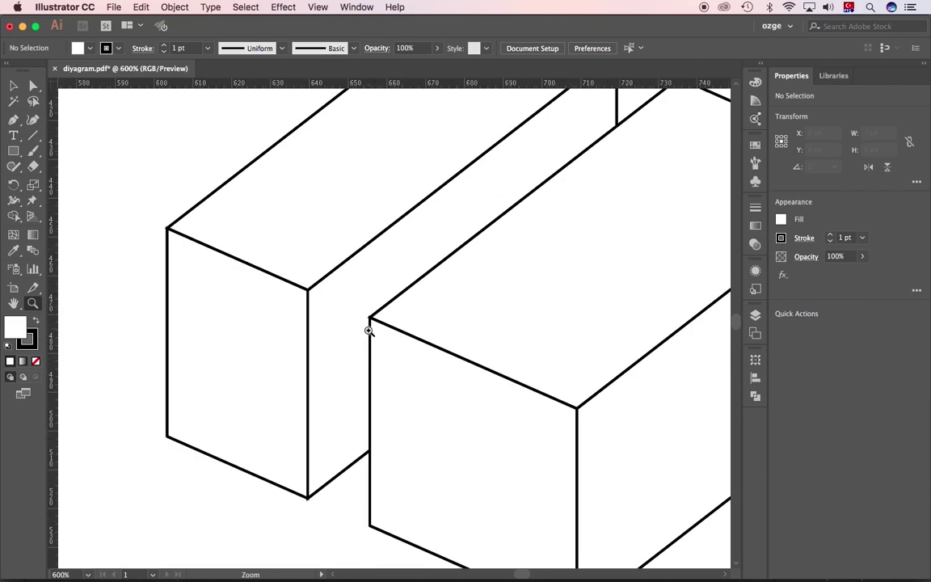
{"action": "left_click", "coordinate": [396, 305]}
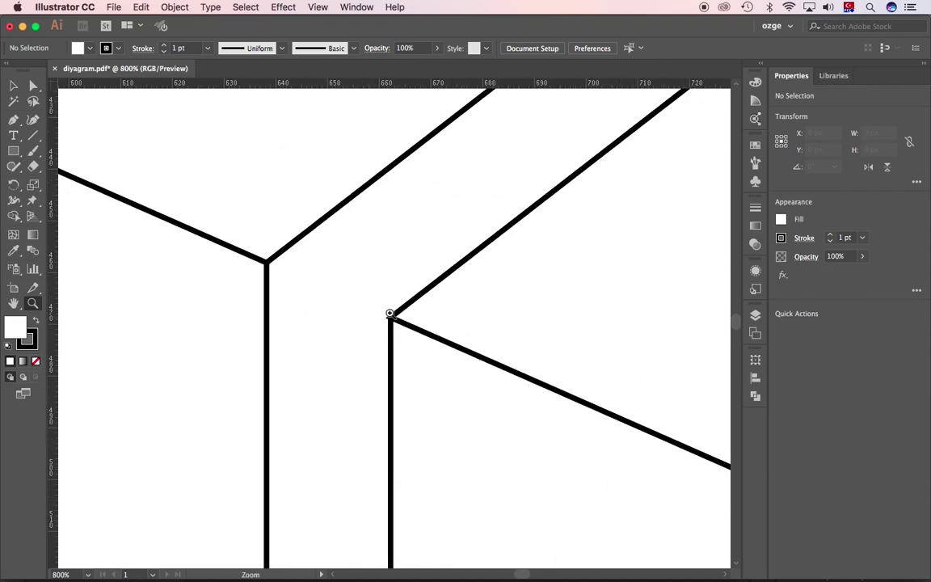
{"action": "left_click", "coordinate": [395, 327], "text": "alt"}
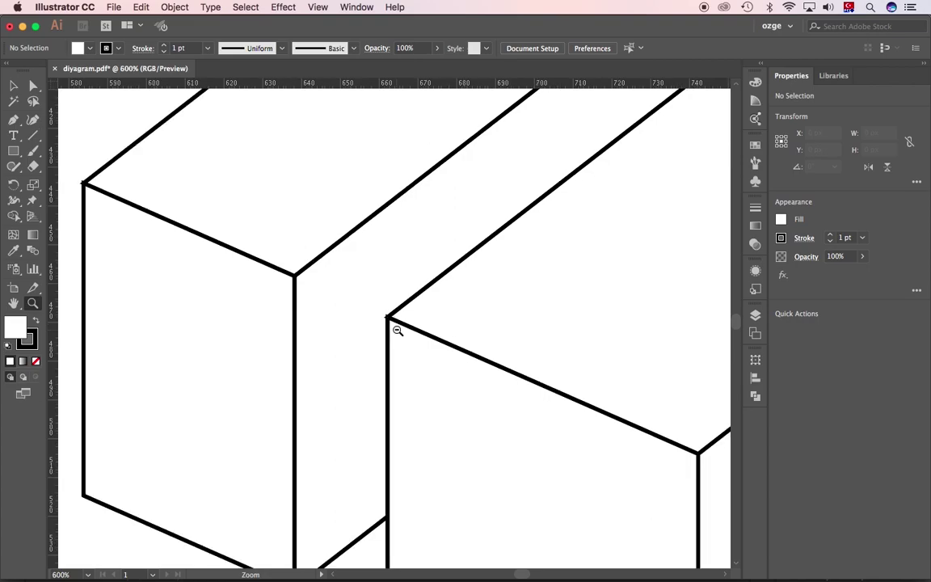
{"action": "left_click", "coordinate": [396, 329], "text": "alt"}
{"action": "left_click", "coordinate": [396, 329], "text": "alt"}
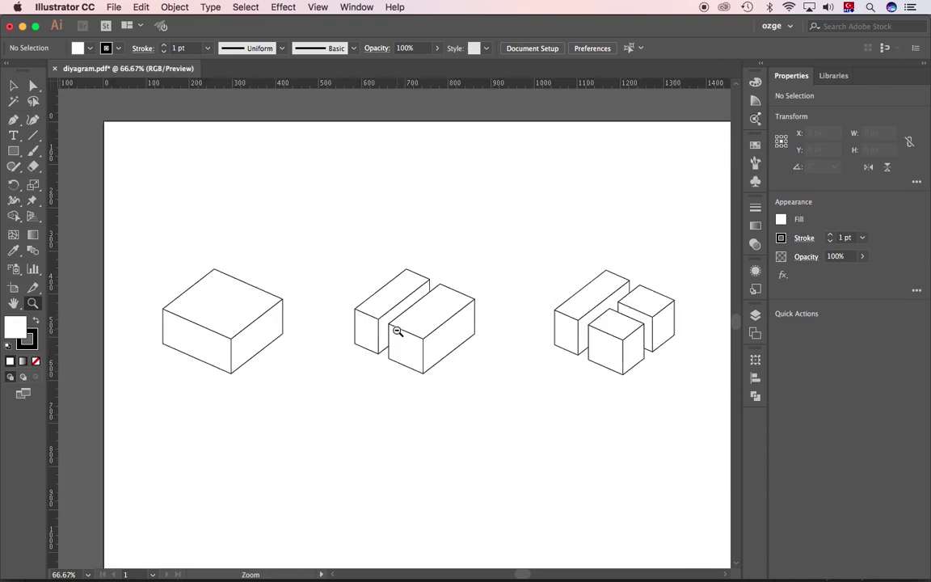
{"action": "key", "text": "ctrl+a"}
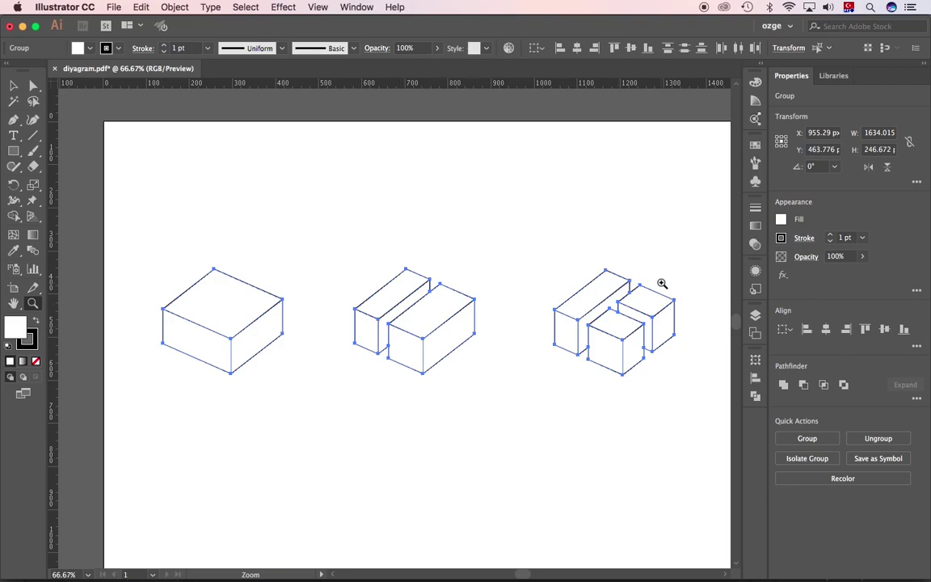
- Give the diagram outlines round caps and round corner joins in the Stroke settings
{"action": "left_click", "coordinate": [755, 208]}
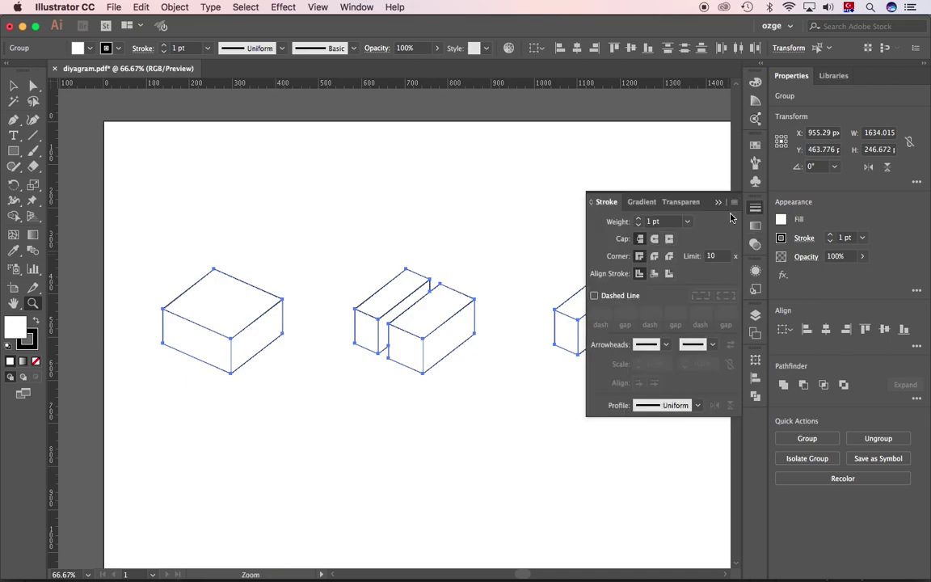
{"action": "left_click", "coordinate": [354, 7]}
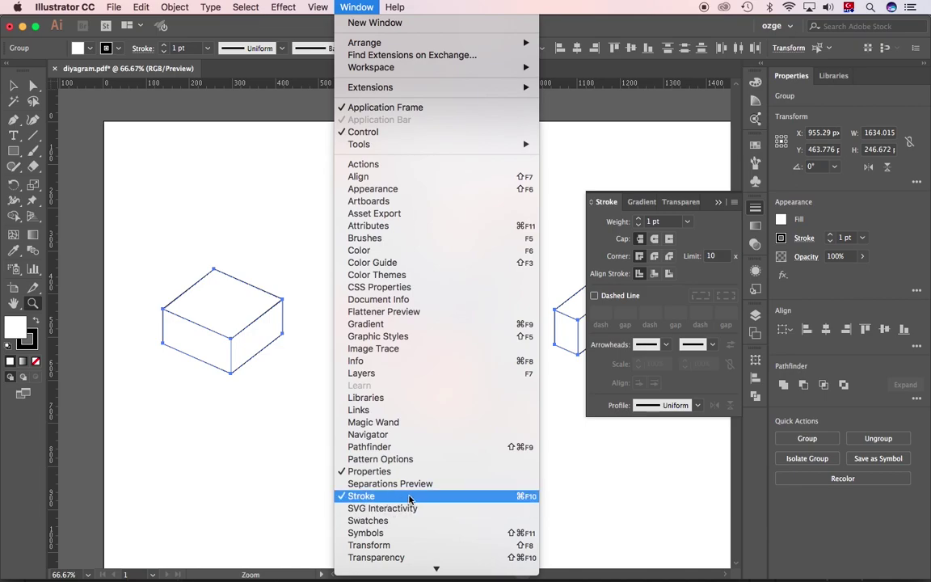
{"action": "left_click", "coordinate": [654, 319]}
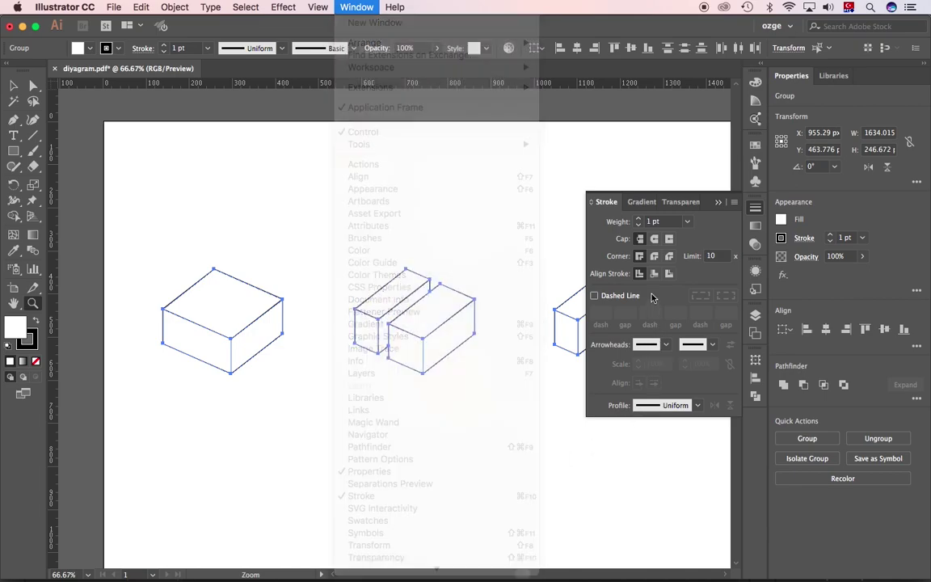
{"action": "left_click", "coordinate": [655, 257]}
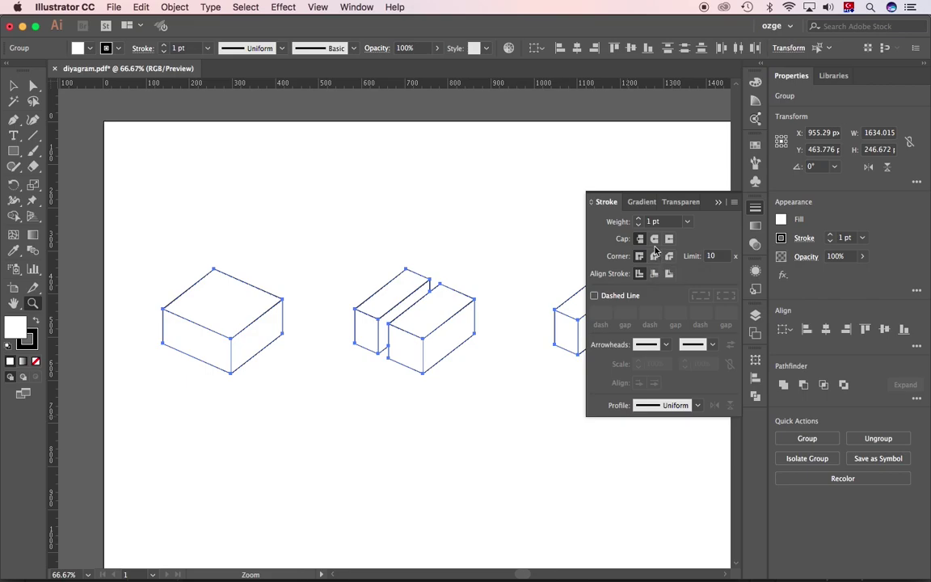
{"action": "left_click", "coordinate": [654, 238]}
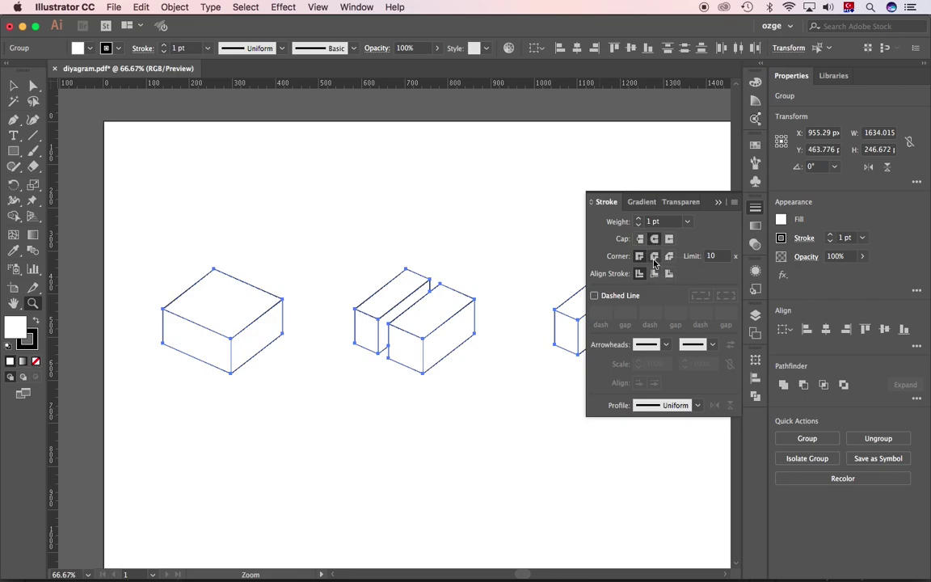
{"action": "left_click", "coordinate": [719, 202]}
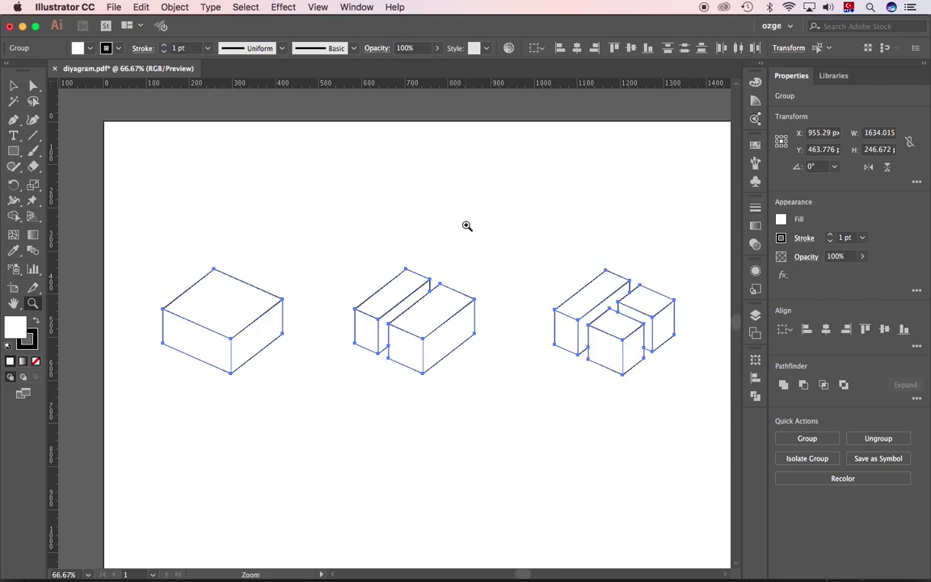
- Zoom in to check the rounded corners, then deselect and zoom back out
{"action": "left_click", "coordinate": [343, 299]}
{"action": "left_click", "coordinate": [376, 312]}
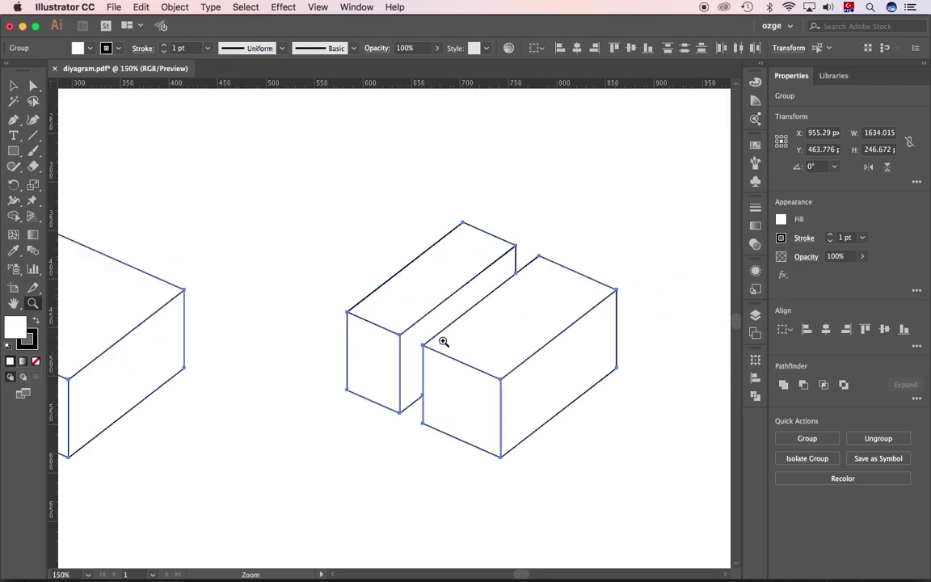
{"action": "left_click", "coordinate": [390, 313]}
{"action": "left_click", "coordinate": [386, 328]}
{"action": "left_click", "coordinate": [343, 295]}
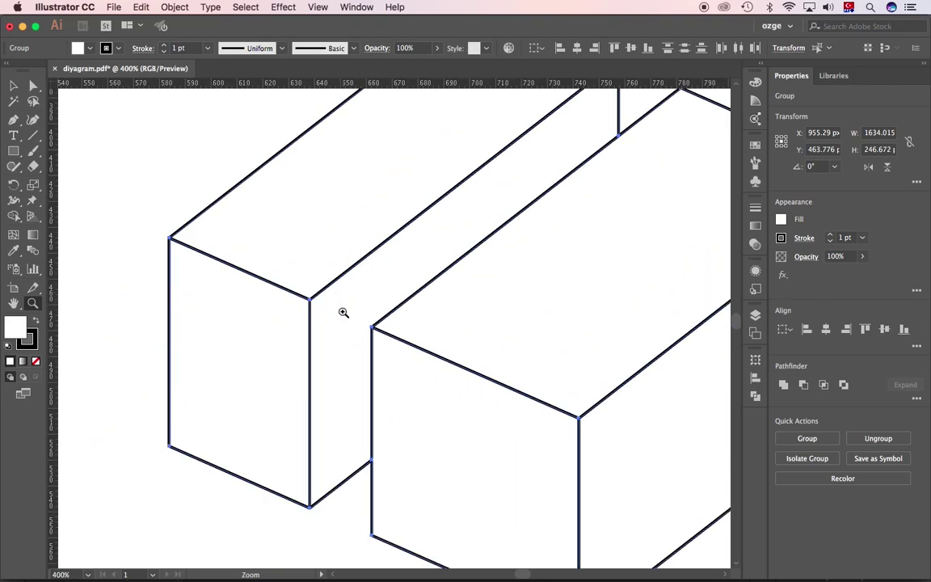
{"action": "left_click", "coordinate": [131, 430]}
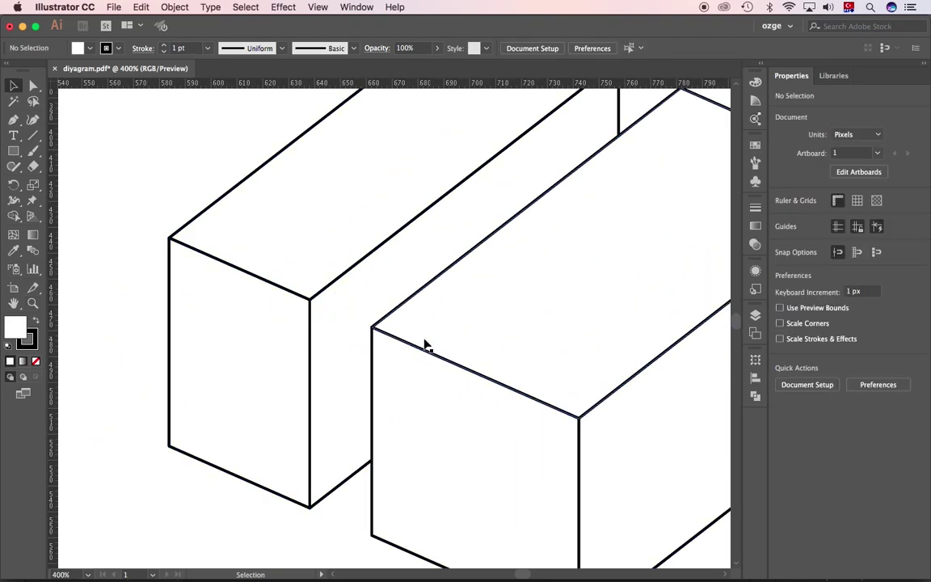
{"action": "left_click", "coordinate": [374, 375], "text": "alt"}
{"action": "left_click", "coordinate": [375, 375], "text": "alt"}
{"action": "left_click", "coordinate": [441, 258], "text": "alt"}
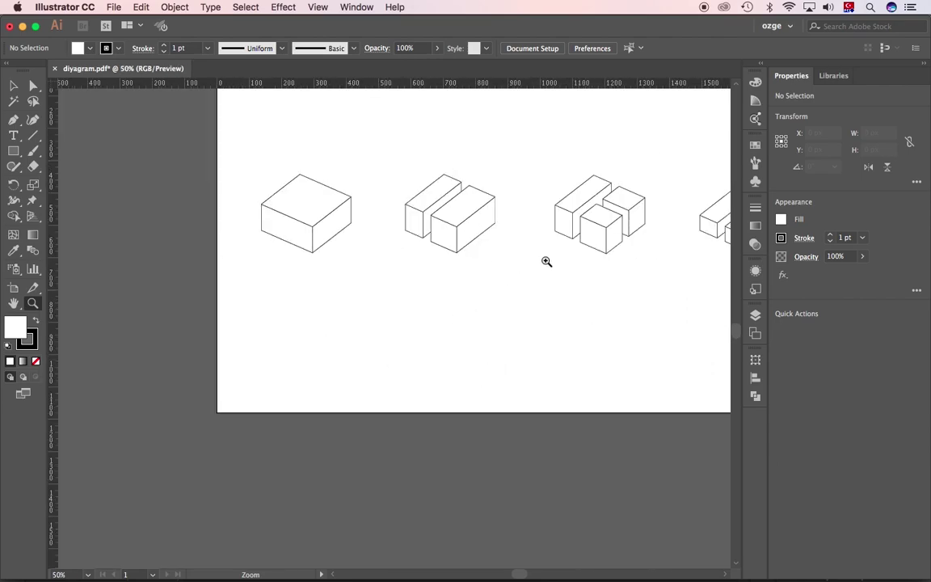
{"action": "scroll", "coordinate": [547, 261], "scroll_direction": "up", "scroll_amount": 3}
{"action": "scroll", "coordinate": [547, 261], "scroll_direction": "right", "scroll_amount": 3}
- Save the diagram as diyagram.ai in Adobe Illustrator format, then switch to Photoshop
{"action": "left_click", "coordinate": [113, 6]}
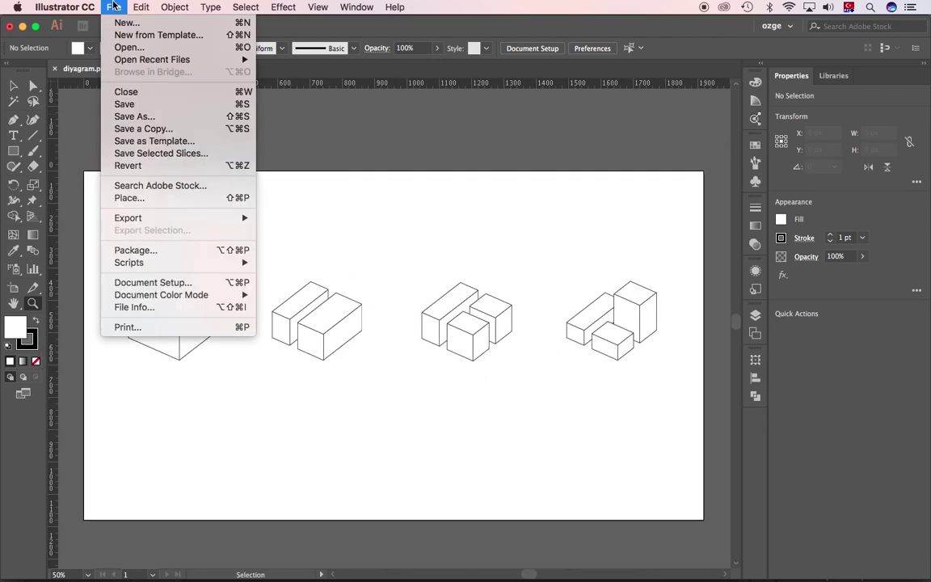
{"action": "left_click", "coordinate": [134, 116]}
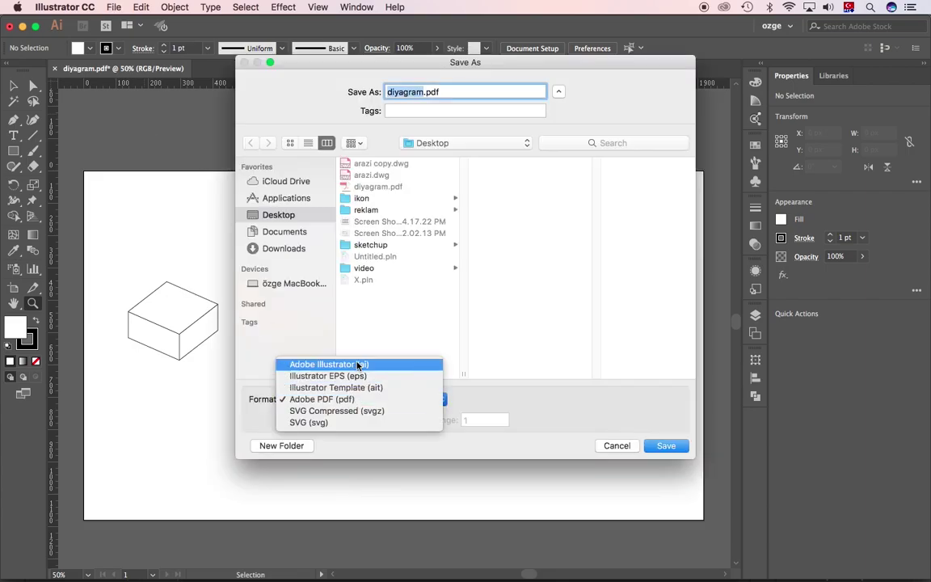
{"action": "left_click", "coordinate": [357, 364]}
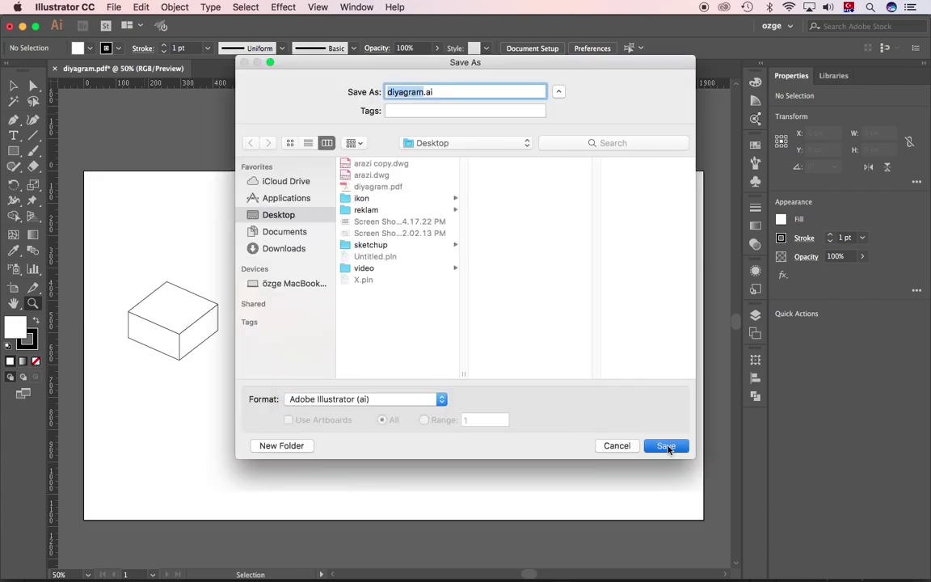
{"action": "left_click", "coordinate": [666, 446]}
{"action": "left_click", "coordinate": [610, 482]}
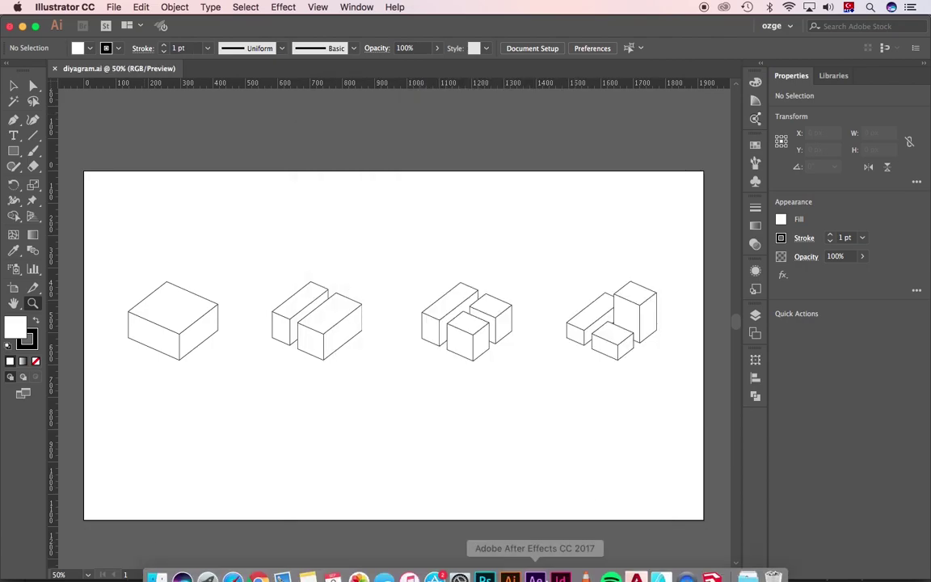
{"action": "left_click", "coordinate": [484, 568]}
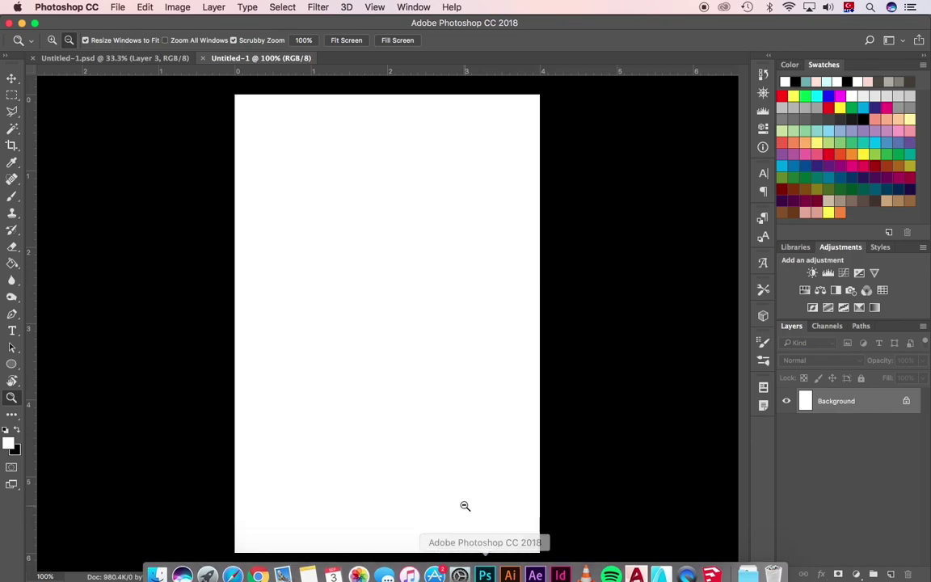
- Create a new 1920 × 1080 pixel landscape document in Photoshop
{"action": "left_click", "coordinate": [117, 6]}
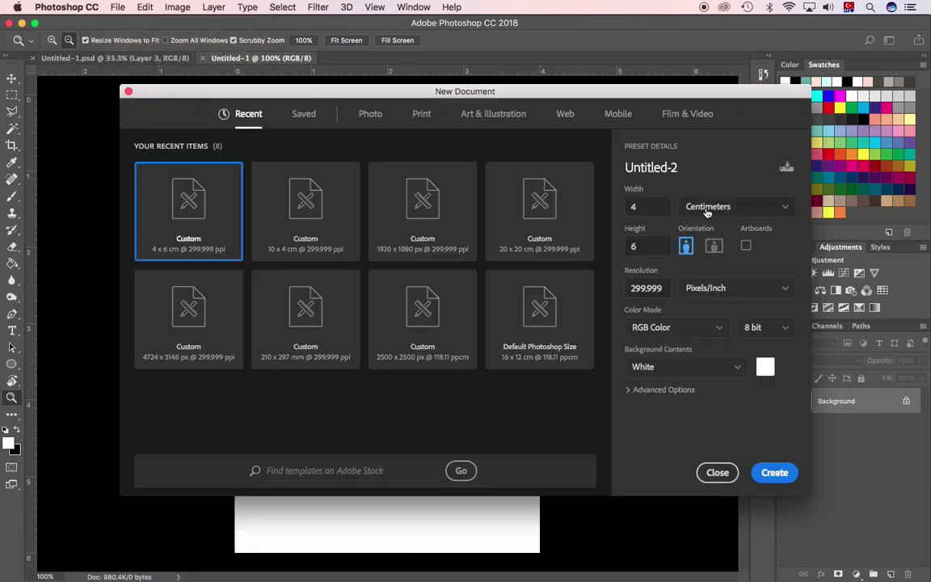
{"action": "left_click", "coordinate": [707, 207]}
{"action": "left_click", "coordinate": [646, 227]}
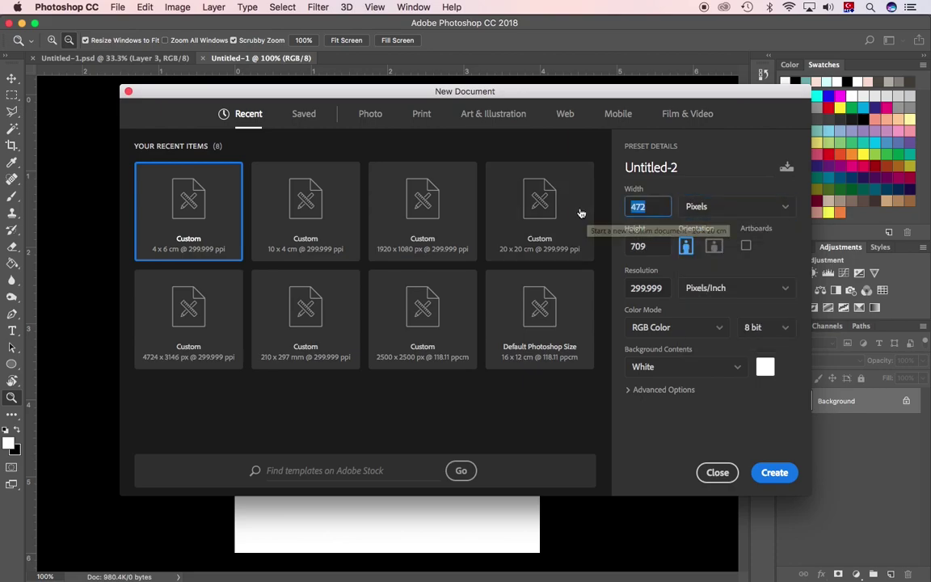
{"action": "type", "text": "1920"}
{"action": "key", "text": "Tab"}
{"action": "type", "text": "1080"}
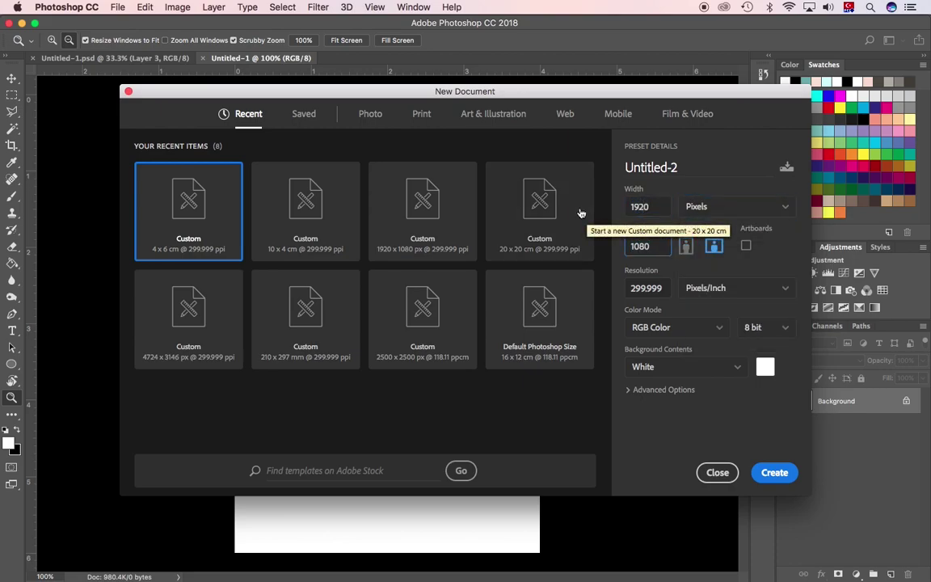
{"action": "left_click", "coordinate": [781, 475]}
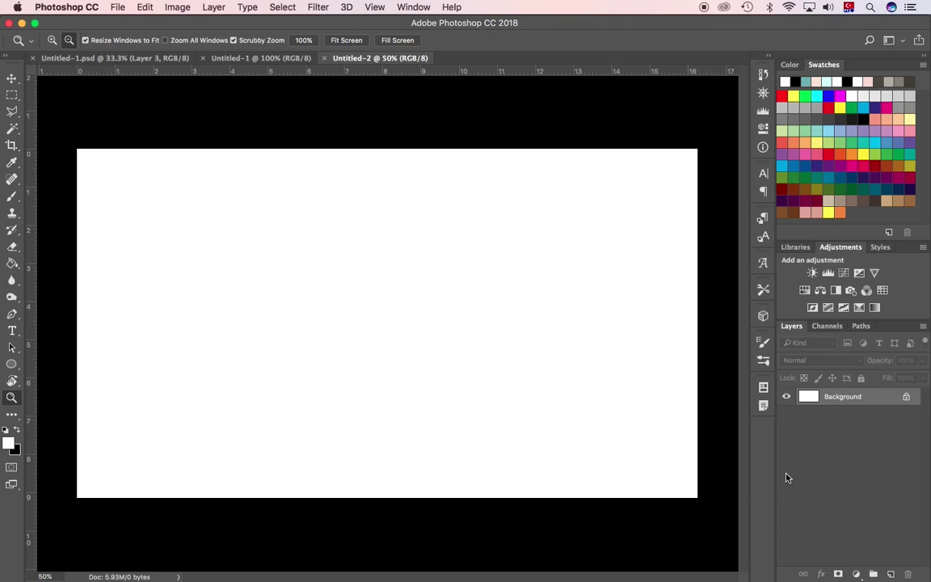
{"action": "left_click", "coordinate": [126, 8]}
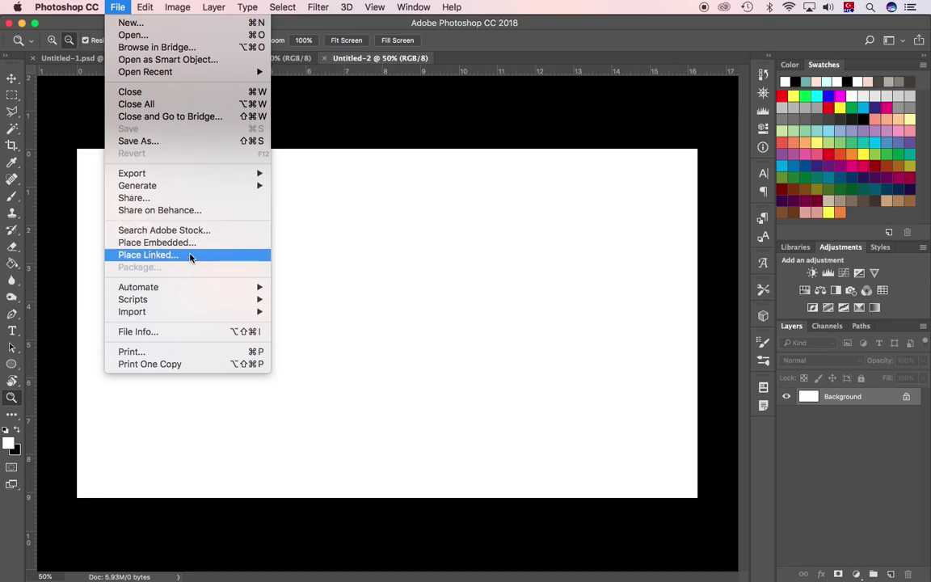
{"action": "left_click", "coordinate": [164, 255]}
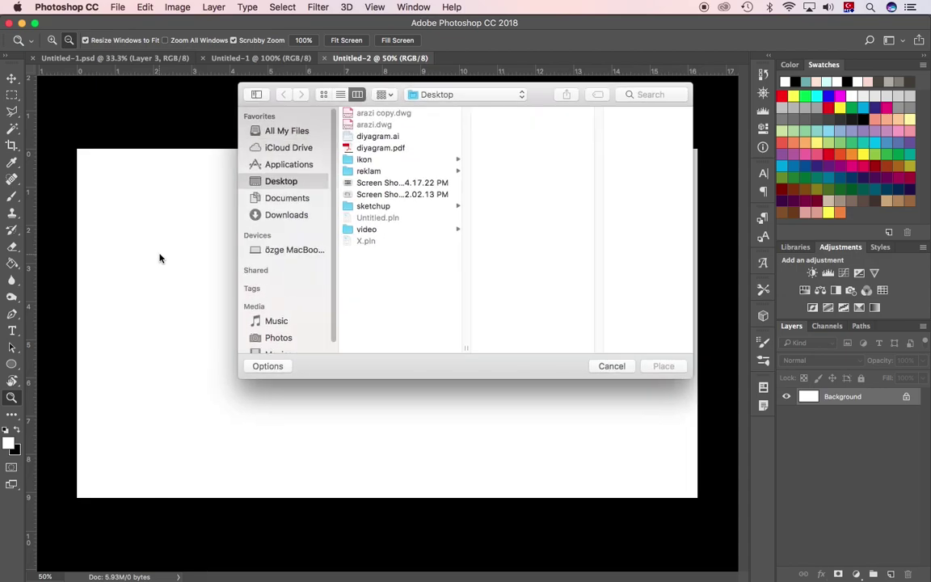
{"action": "left_click", "coordinate": [393, 137]}
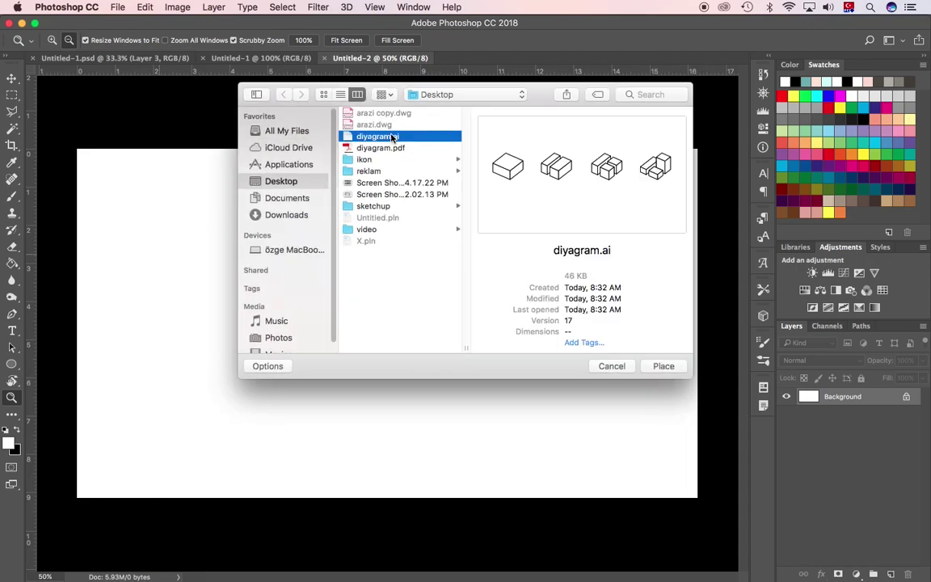
{"action": "left_click", "coordinate": [664, 367]}
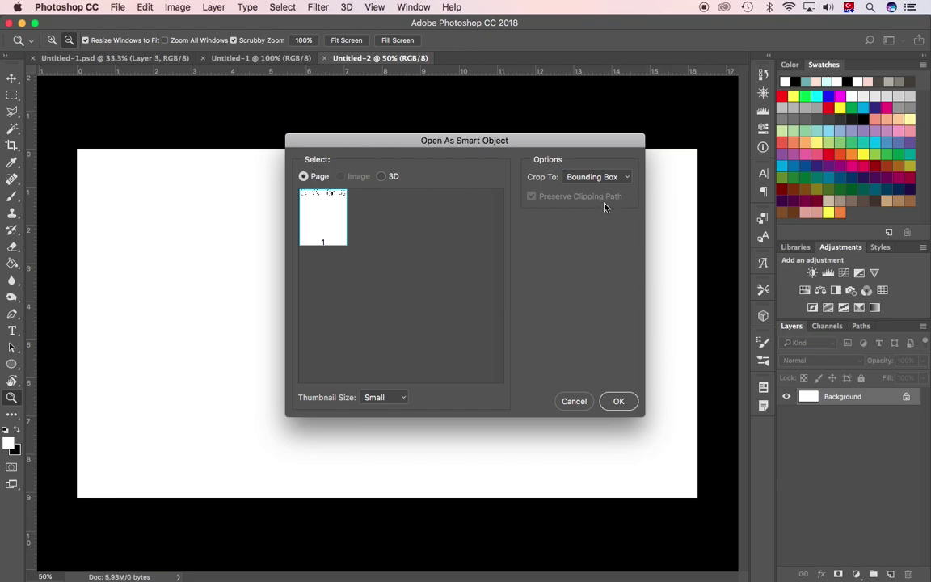
{"action": "left_click", "coordinate": [609, 177]}
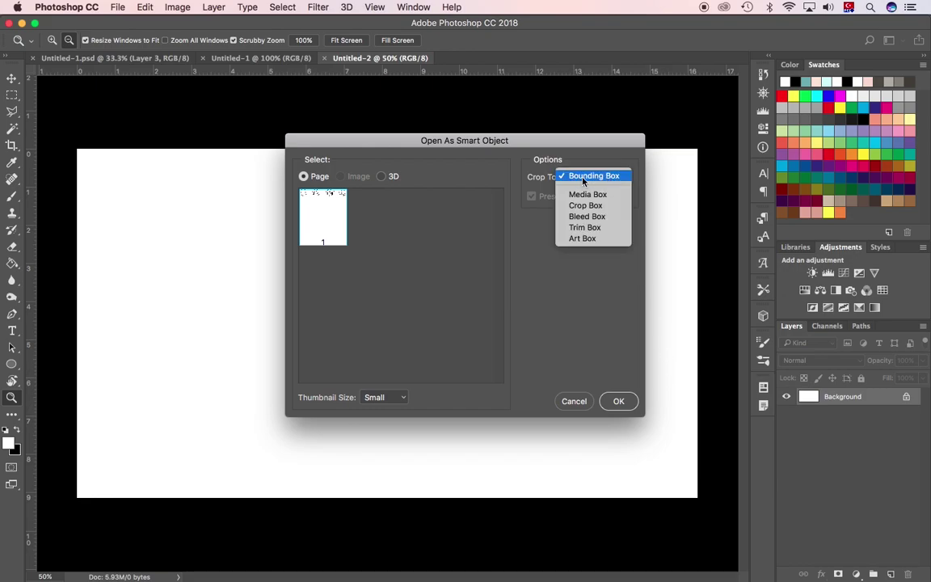
{"action": "left_click", "coordinate": [618, 402]}
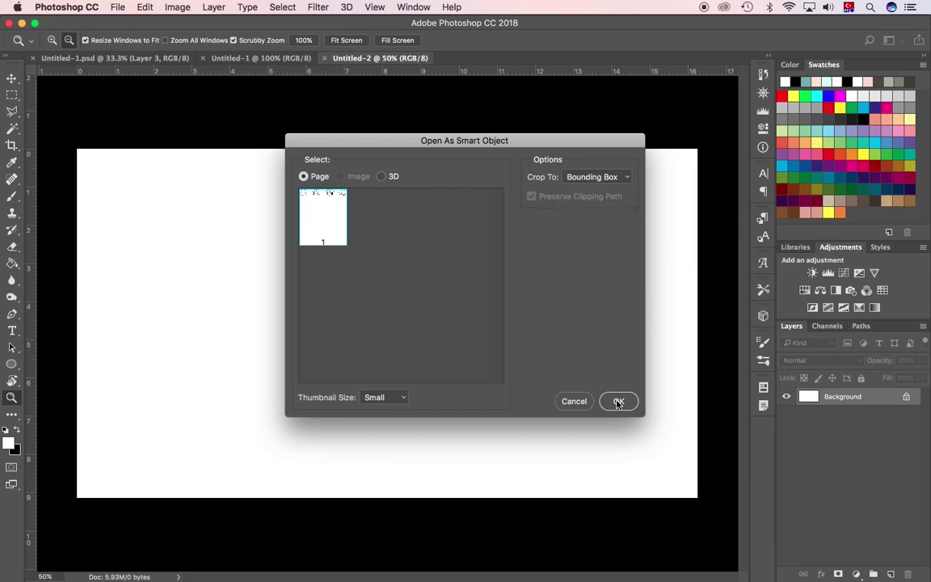
{"action": "left_click", "coordinate": [615, 404]}
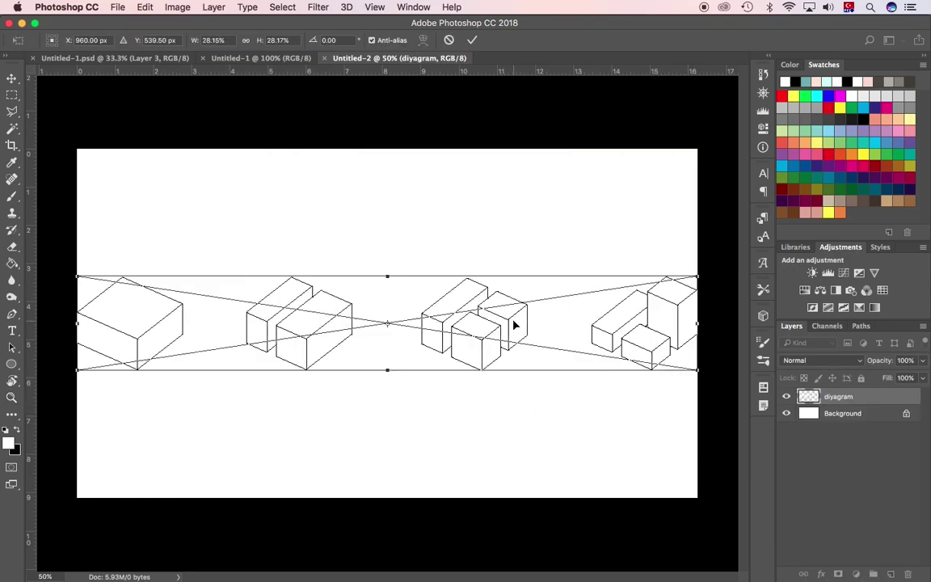
{"action": "key", "text": "Return"}
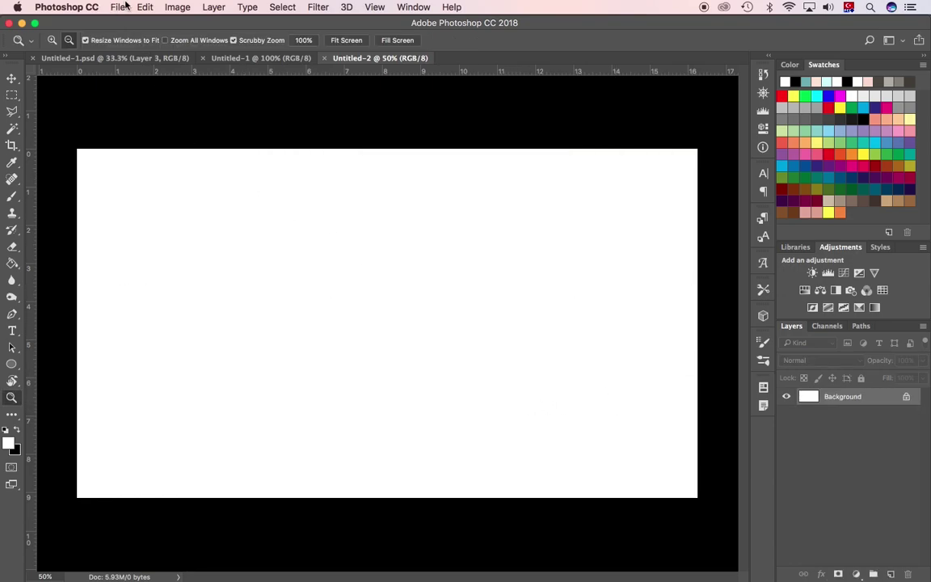
- Place diyagram.ai into the document as a linked file
{"action": "left_click", "coordinate": [118, 7]}
{"action": "left_click", "coordinate": [160, 256]}
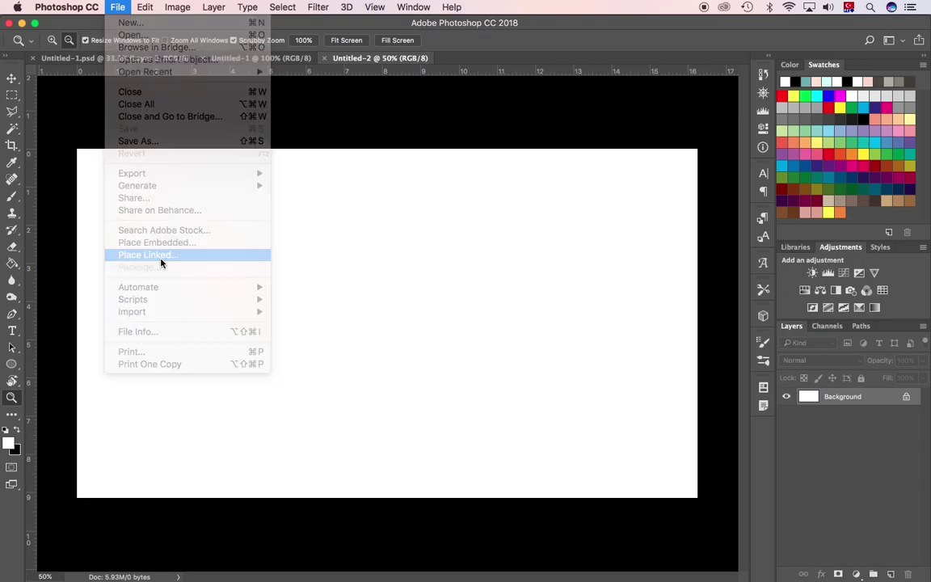
{"action": "left_click", "coordinate": [380, 136]}
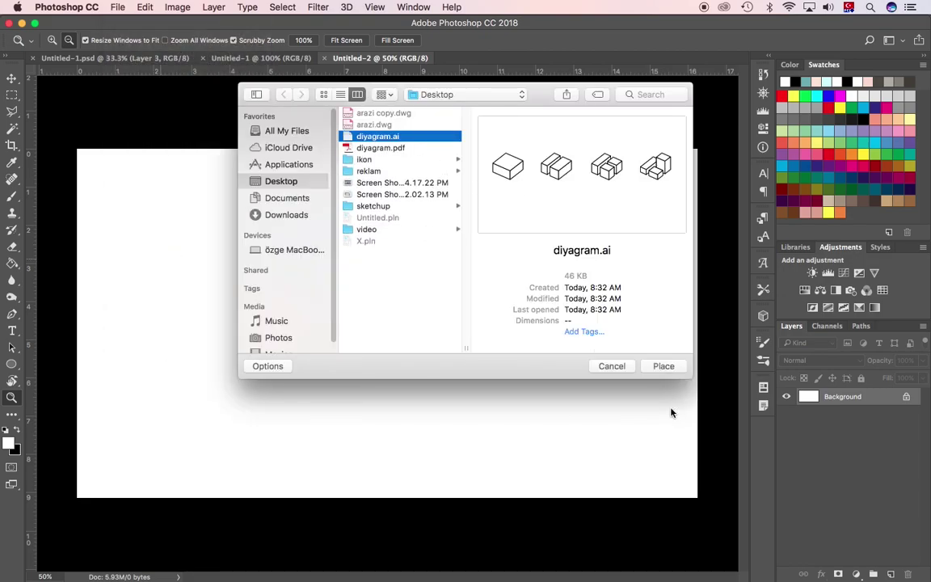
{"action": "left_click", "coordinate": [663, 366]}
- Crop the placed page to Media Box and commit it as a smart object layer
{"action": "left_click", "coordinate": [612, 180]}
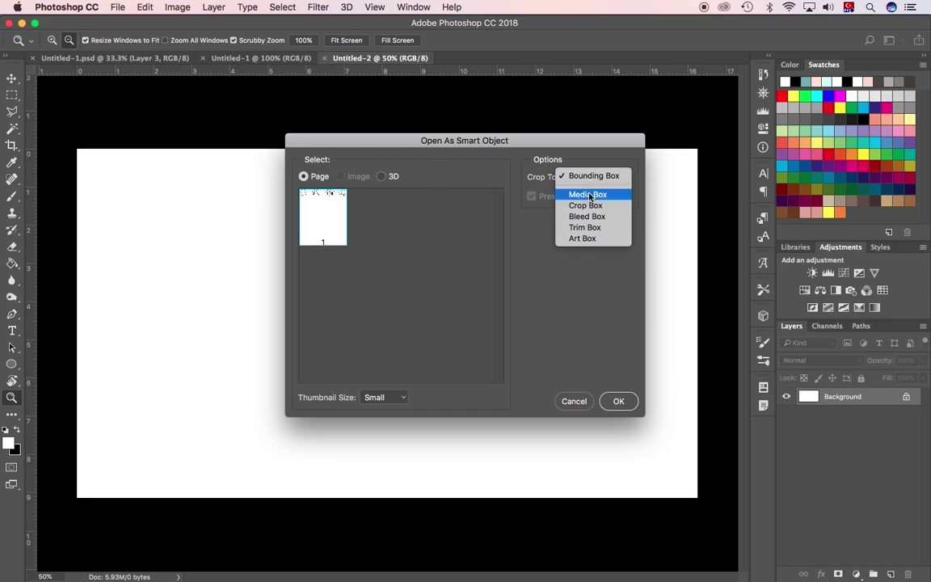
{"action": "left_click", "coordinate": [590, 196]}
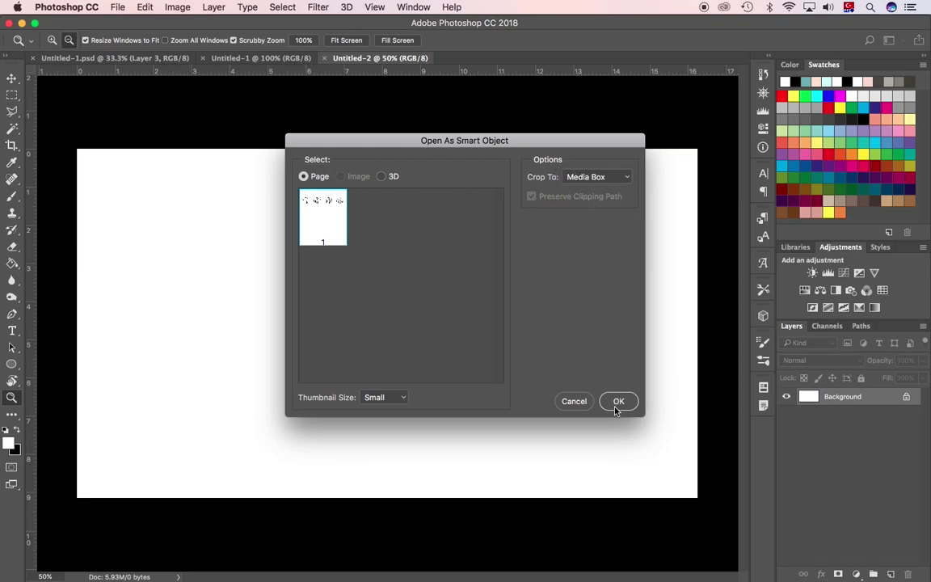
{"action": "left_click", "coordinate": [591, 178]}
{"action": "left_click", "coordinate": [593, 154]}
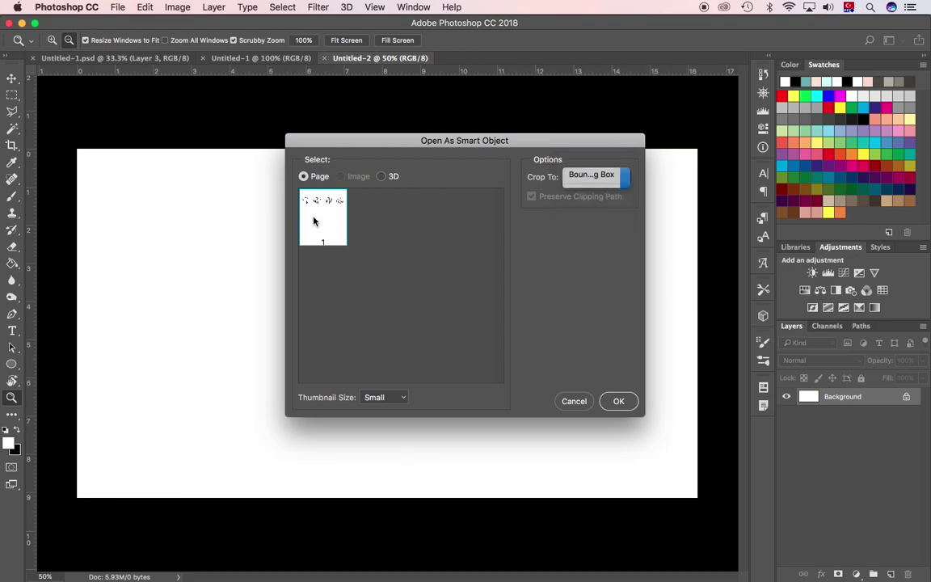
{"action": "left_click", "coordinate": [591, 178]}
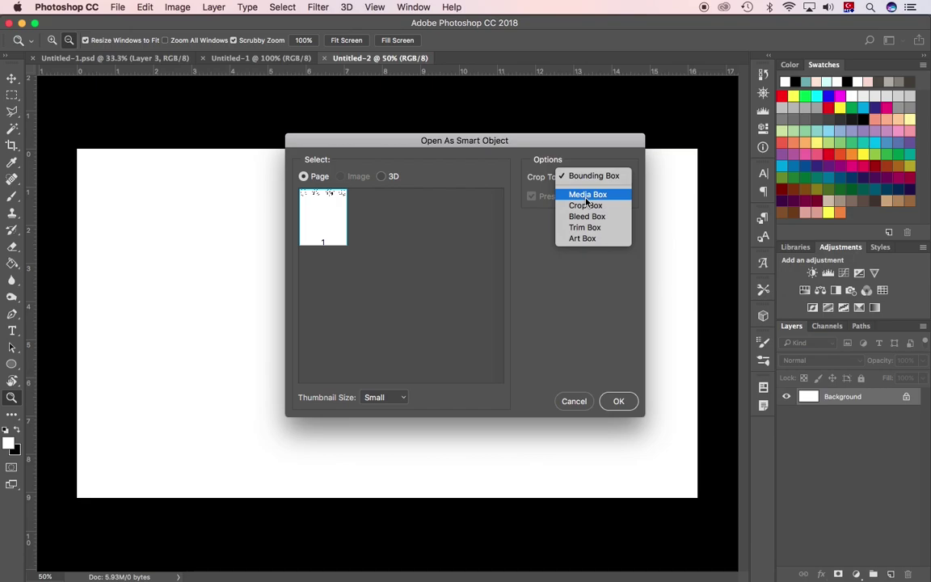
{"action": "left_click", "coordinate": [587, 197]}
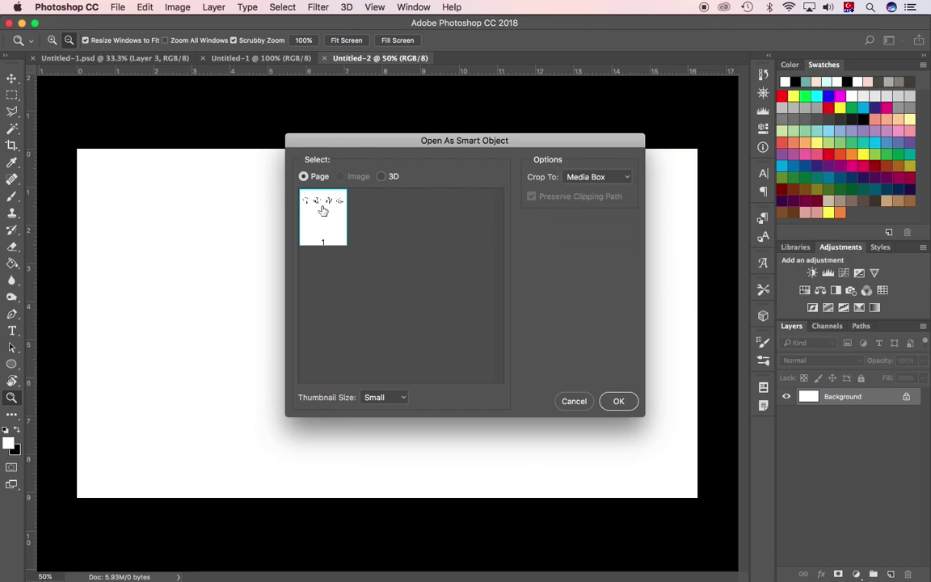
{"action": "left_click", "coordinate": [619, 402]}
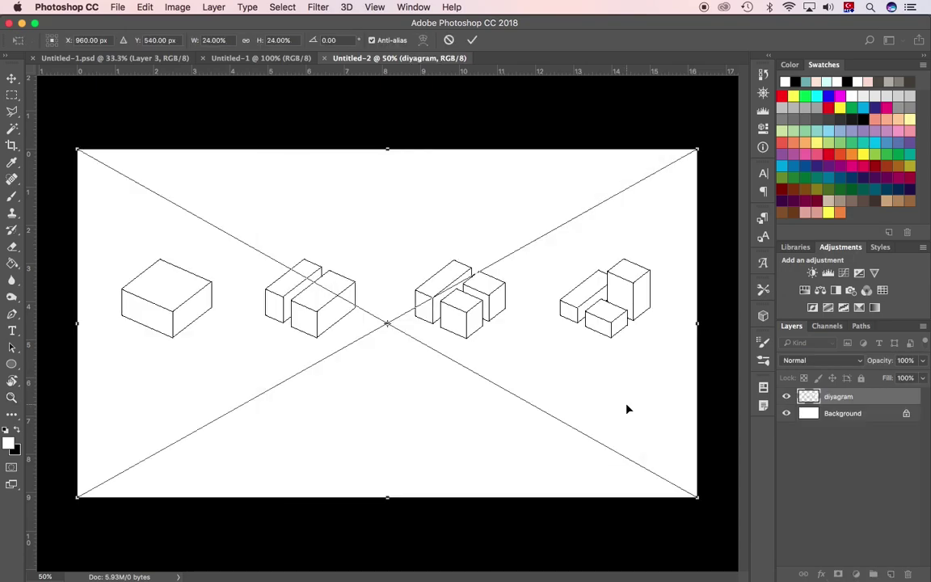
{"action": "key", "text": "Return"}
{"action": "key", "text": "z"}
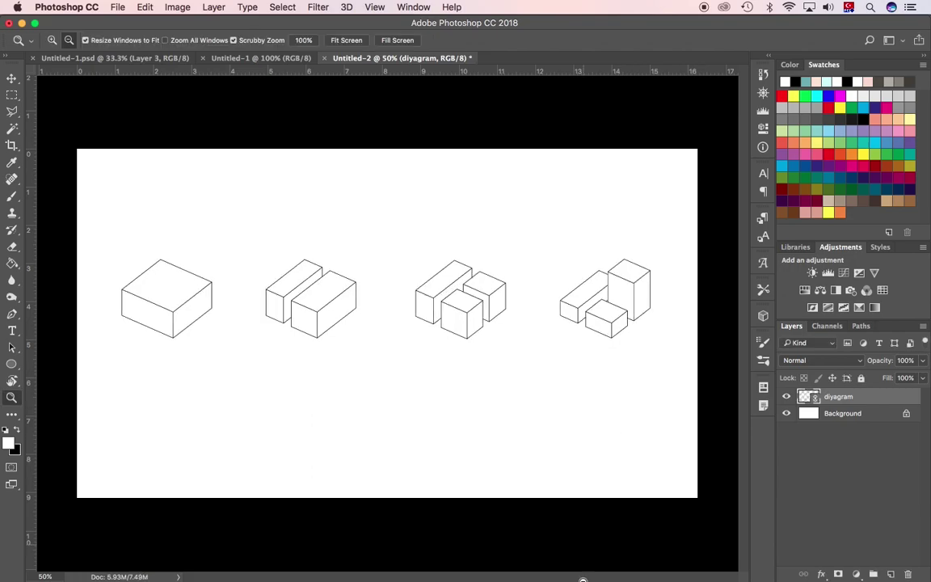
- Back in Illustrator, draw a triangular arrowhead with a vertical shaft line down from its base
{"action": "left_click", "coordinate": [510, 575]}
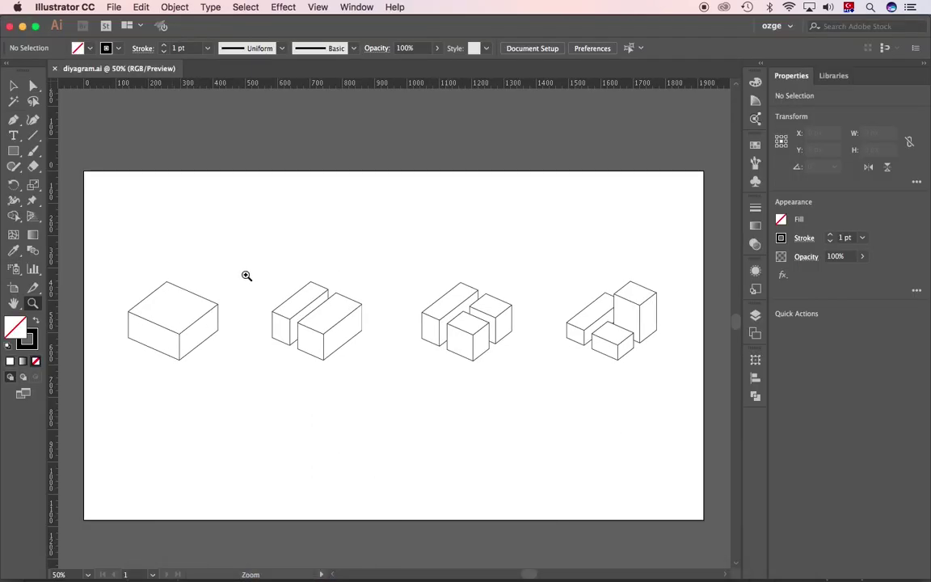
{"action": "left_click", "coordinate": [250, 247]}
{"action": "left_click", "coordinate": [448, 349]}
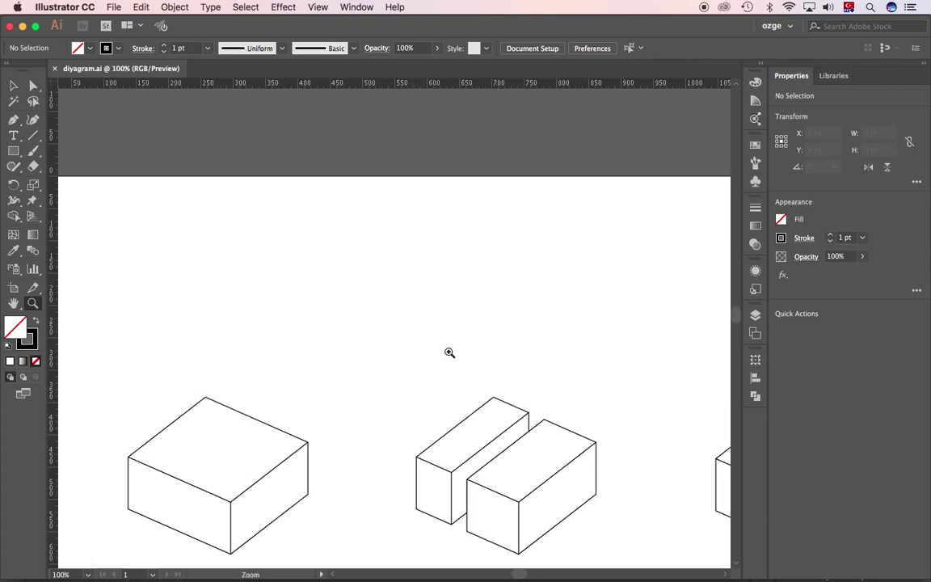
{"action": "left_click_drag", "start_coordinate": [465, 359], "coordinate": [420, 318]}
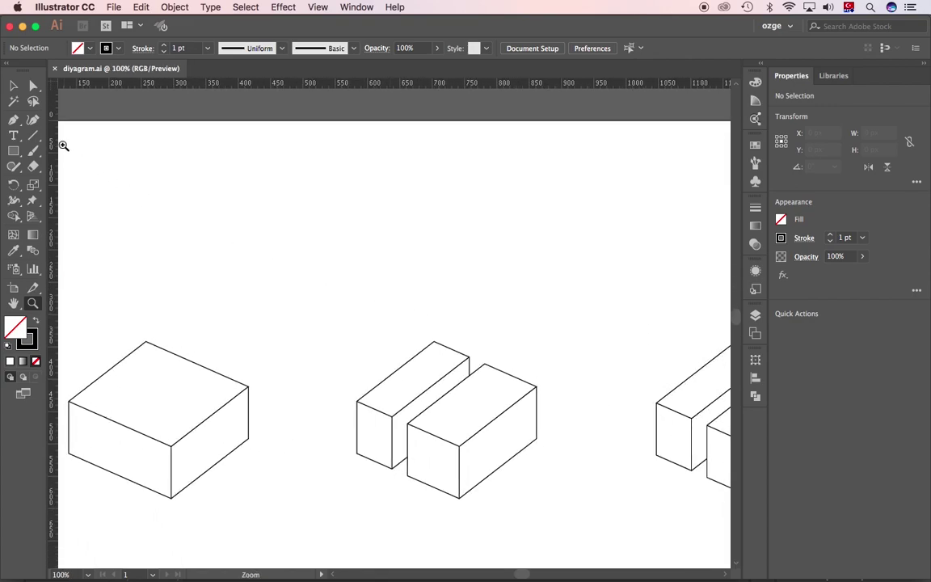
{"action": "left_click", "coordinate": [33, 135]}
{"action": "key", "text": "super+equal"}
{"action": "left_click_drag", "start_coordinate": [328, 218], "coordinate": [429, 218]}
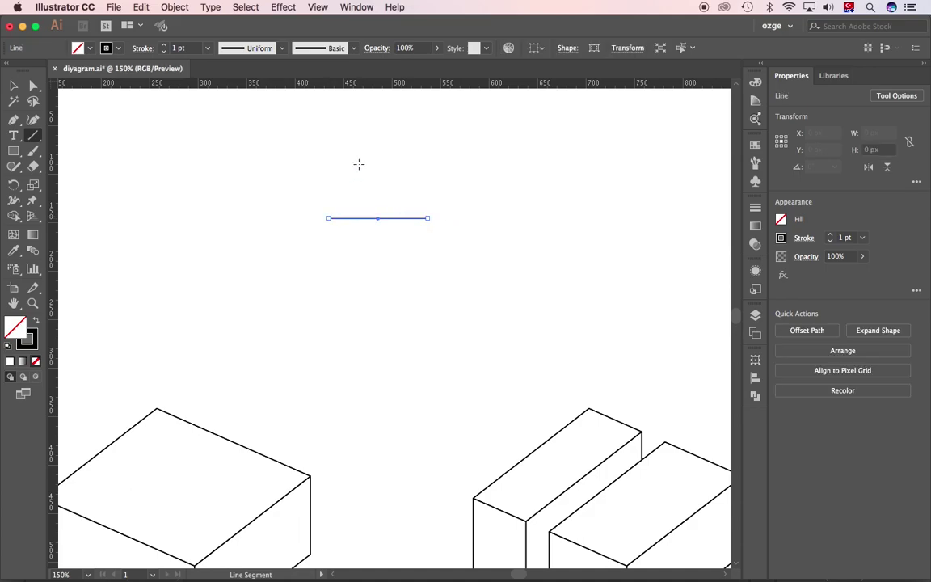
{"action": "left_click_drag", "start_coordinate": [328, 218], "coordinate": [377, 148]}
{"action": "left_click_drag", "start_coordinate": [426, 218], "coordinate": [377, 149]}
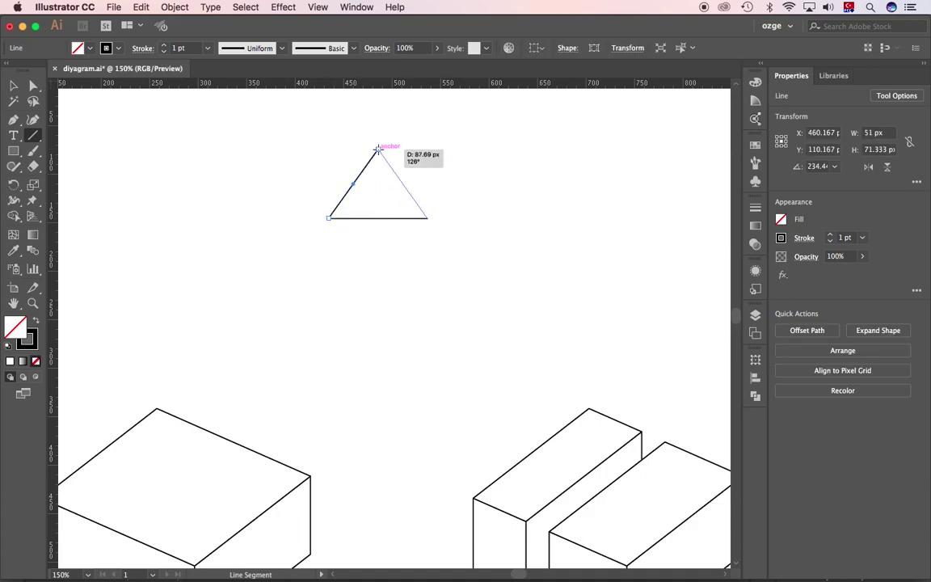
{"action": "left_click_drag", "start_coordinate": [378, 218], "coordinate": [380, 386]}
- Duplicate the shaft line beside the original and cut the triangle's base where the shaft meets it
{"action": "key", "text": "v"}
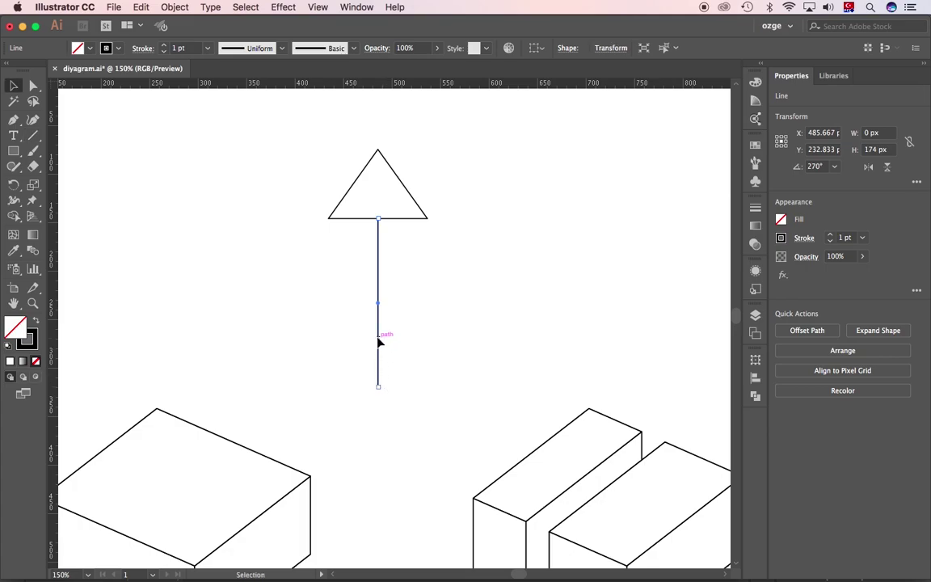
{"action": "left_click_drag", "start_coordinate": [378, 342], "coordinate": [386, 306]}
{"action": "scroll", "coordinate": [388, 282], "scroll_direction": "left", "scroll_amount": 3}
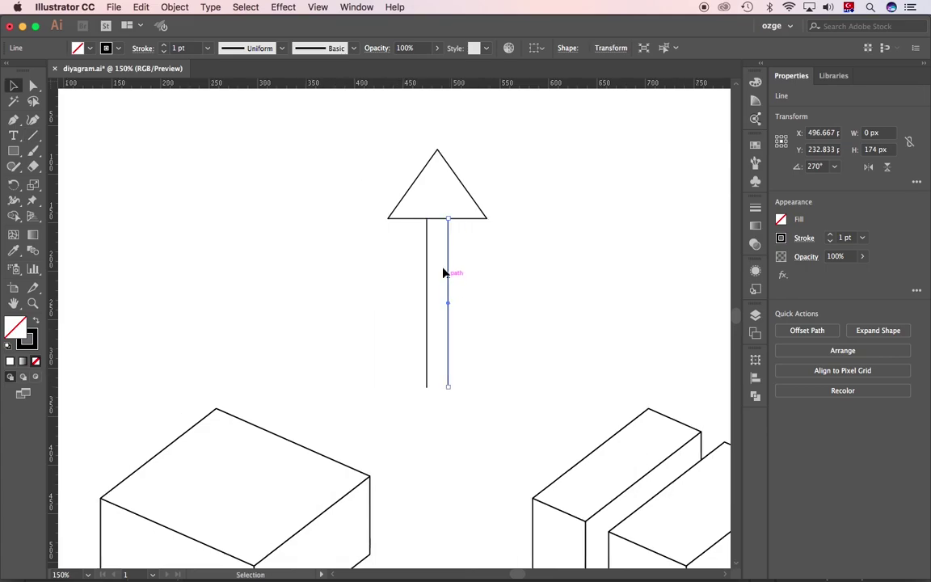
{"action": "left_click", "coordinate": [435, 218]}
{"action": "left_click_drag", "start_coordinate": [33, 166], "coordinate": [58, 184]}
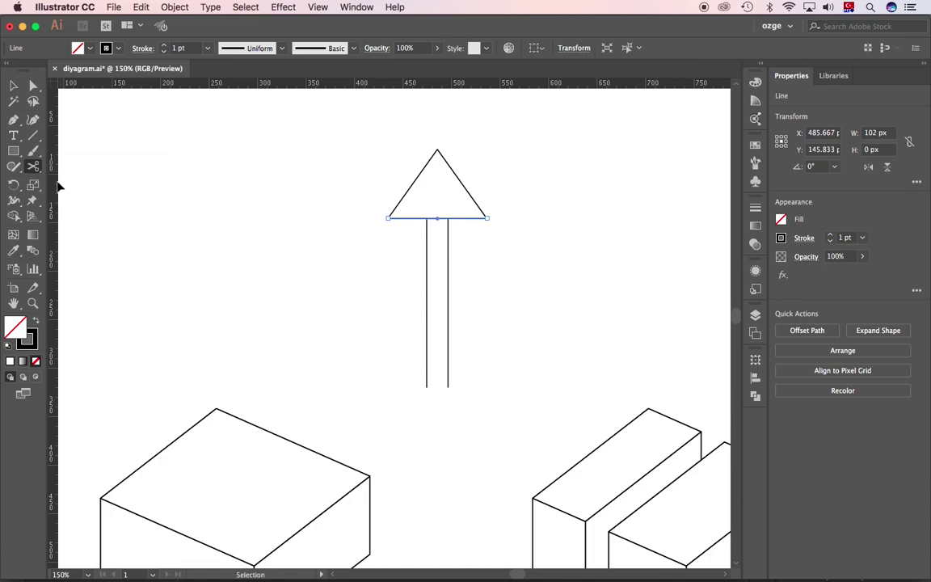
{"action": "left_click", "coordinate": [427, 219]}
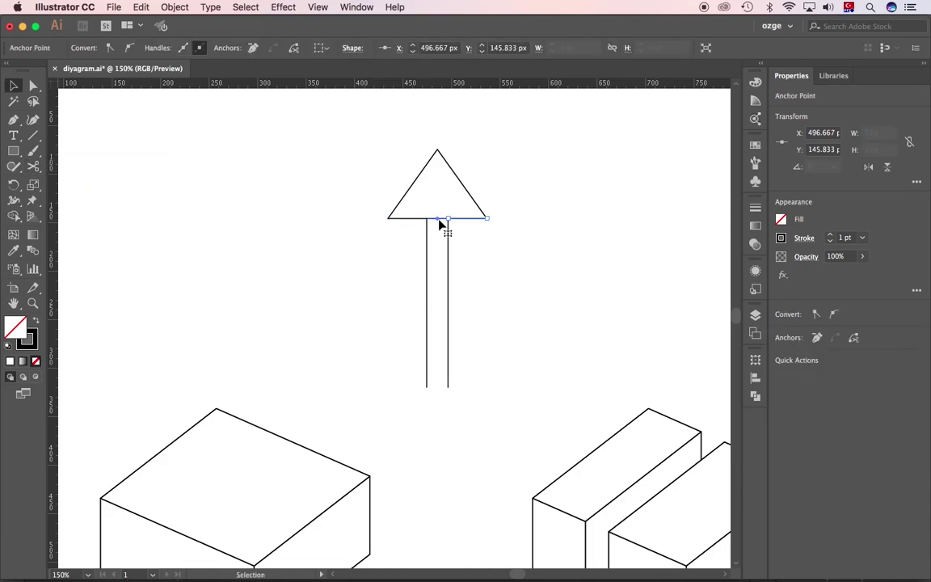
{"action": "key", "text": "v"}
{"action": "left_click", "coordinate": [485, 191]}
- Make the arrowhead narrower and shorter, then select the head and both base pieces
{"action": "left_click", "coordinate": [400, 202]}
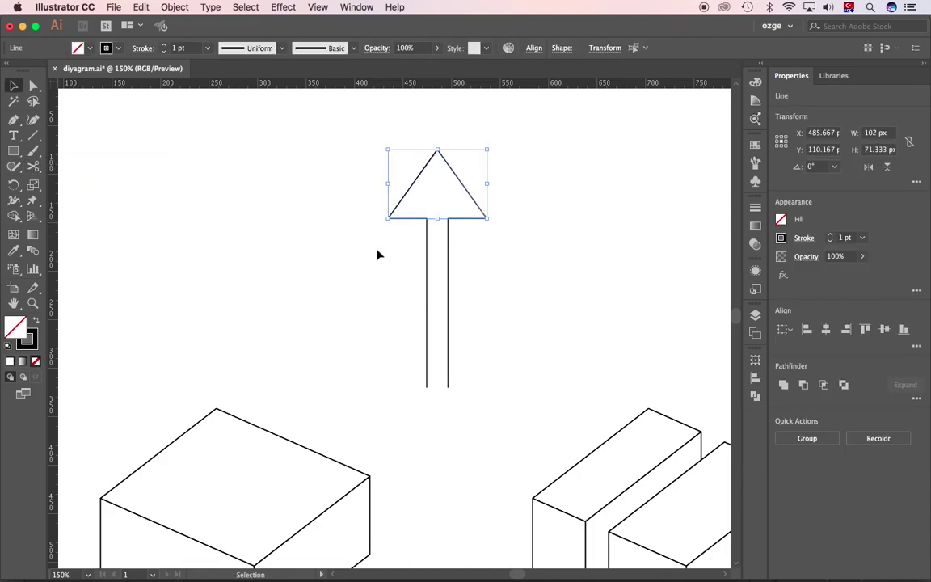
{"action": "left_click_drag", "start_coordinate": [487, 149], "coordinate": [441, 164]}
{"action": "left_click", "coordinate": [462, 239]}
{"action": "key", "text": "z"}
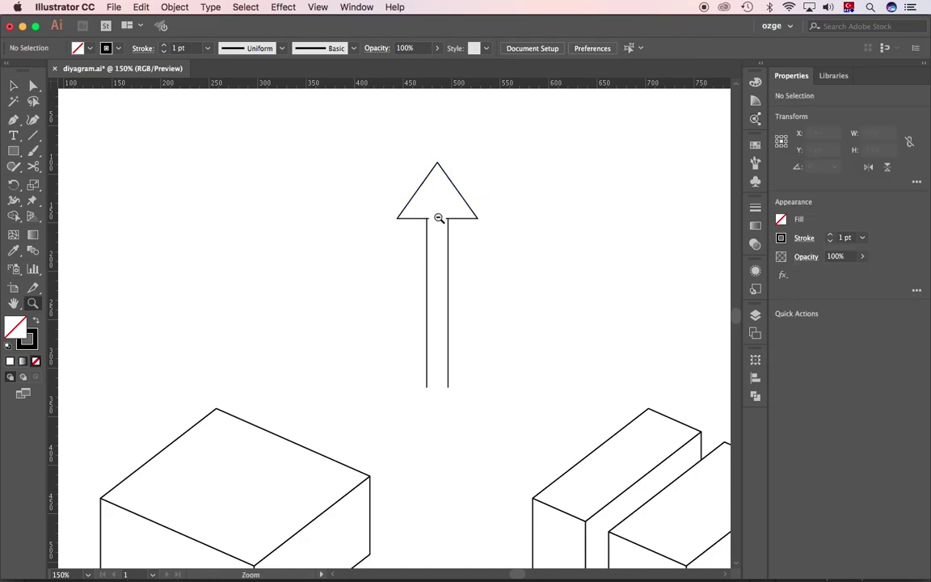
{"action": "left_click", "coordinate": [438, 218]}
{"action": "left_click", "coordinate": [397, 332]}
{"action": "key", "text": "v"}
{"action": "left_click", "coordinate": [390, 297]}
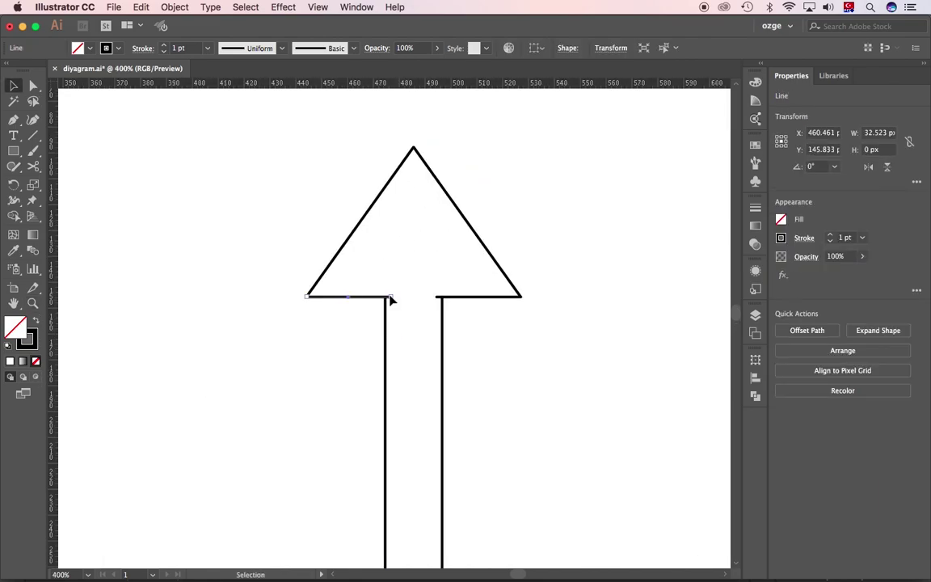
{"action": "left_click", "coordinate": [438, 298], "text": "shift"}
{"action": "left_click", "coordinate": [345, 248], "text": "shift"}
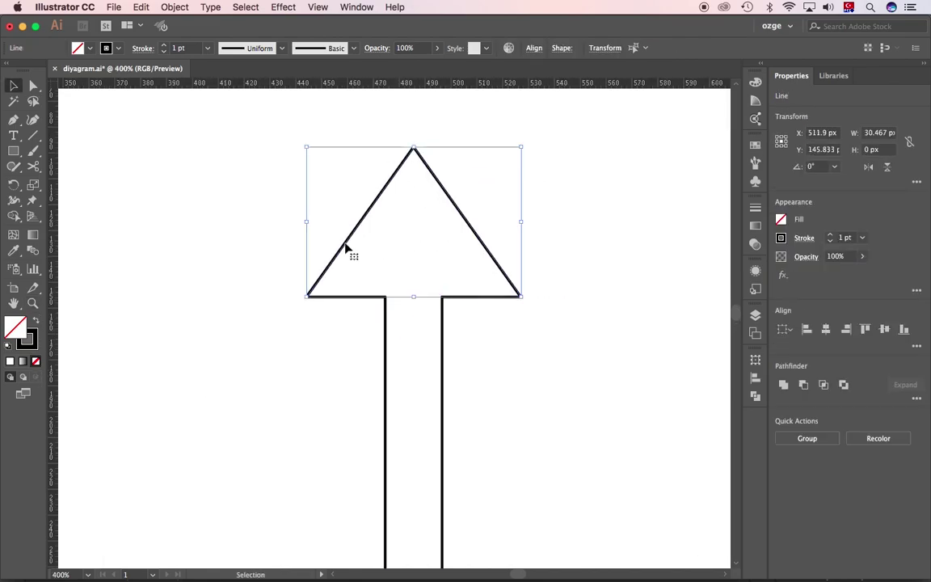
- Copy the arrowhead below the shaft to form a long double-headed arrow
{"action": "left_click_drag", "start_coordinate": [457, 298], "coordinate": [457, 463]}
{"action": "left_click_drag", "start_coordinate": [525, 456], "coordinate": [254, 283]}
{"action": "scroll", "coordinate": [539, 193], "scroll_direction": "down", "scroll_amount": 5}
{"action": "mouse_move", "coordinate": [440, 189]}
{"action": "left_mouse_down"}
{"action": "mouse_move", "coordinate": [438, 483]}
{"action": "mouse_move", "coordinate": [444, 477]}
{"action": "left_mouse_up"}
{"action": "left_click", "coordinate": [447, 385], "text": "alt+super"}
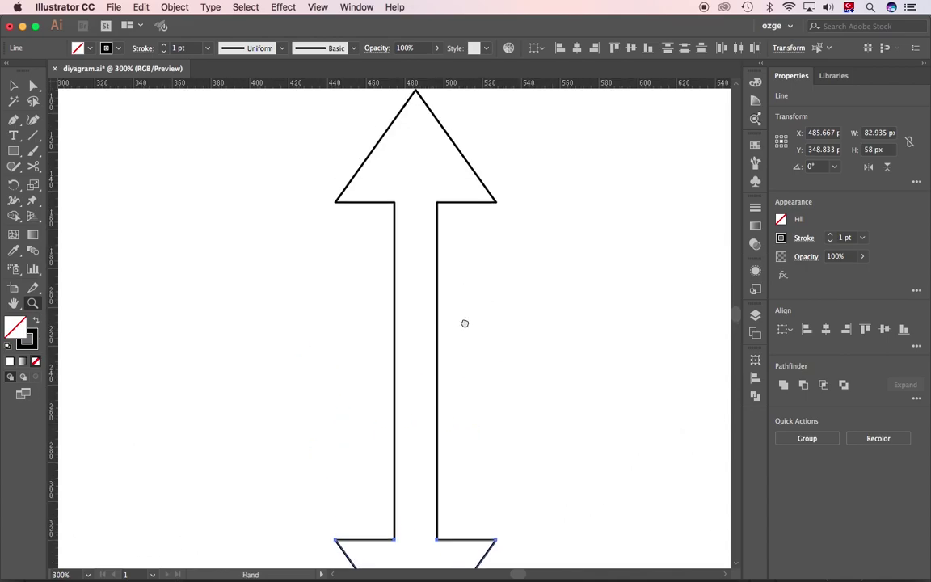
{"action": "left_click_drag", "start_coordinate": [464, 323], "coordinate": [467, 361]}
- Place a copy of the arrow to the right and cut its shaft short with a closing line
{"action": "left_click_drag", "start_coordinate": [524, 131], "coordinate": [338, 306]}
{"action": "left_click_drag", "start_coordinate": [414, 326], "coordinate": [619, 322]}
{"action": "left_click_drag", "start_coordinate": [520, 311], "coordinate": [320, 277]}
{"action": "key", "text": "backslash"}
{"action": "left_click_drag", "start_coordinate": [431, 285], "coordinate": [475, 285]}
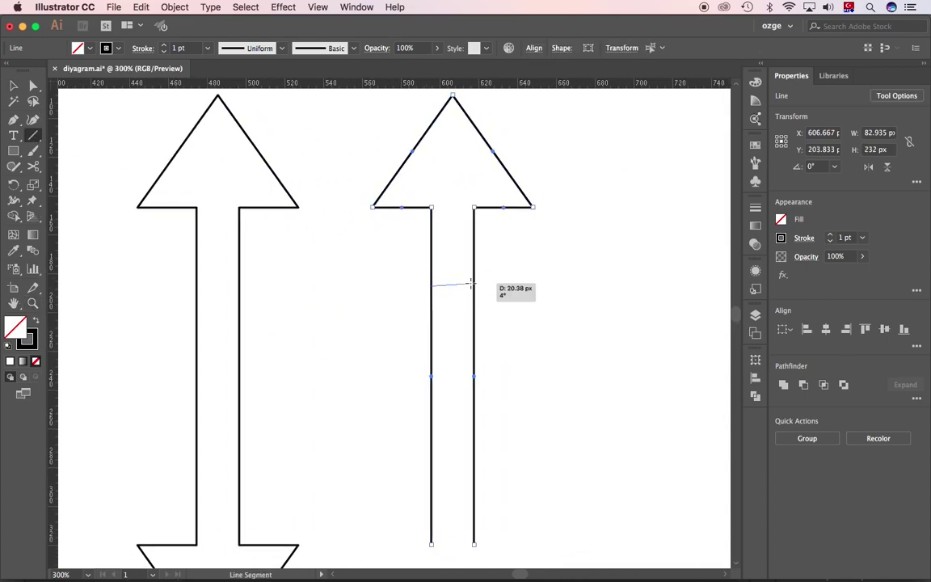
{"action": "key", "text": "v"}
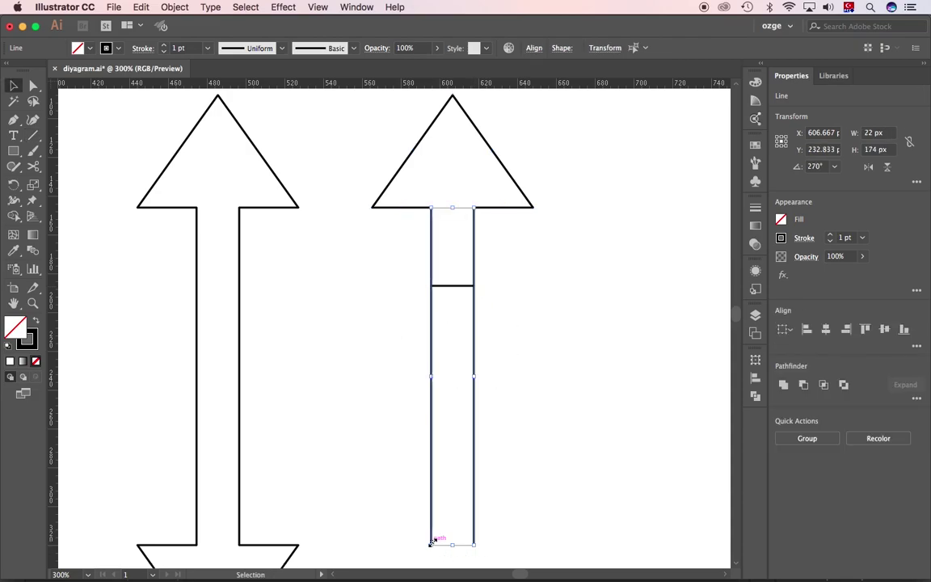
{"action": "left_click_drag", "start_coordinate": [436, 540], "coordinate": [434, 285]}
{"action": "key", "text": "z"}
{"action": "left_click", "coordinate": [437, 308], "text": "alt"}
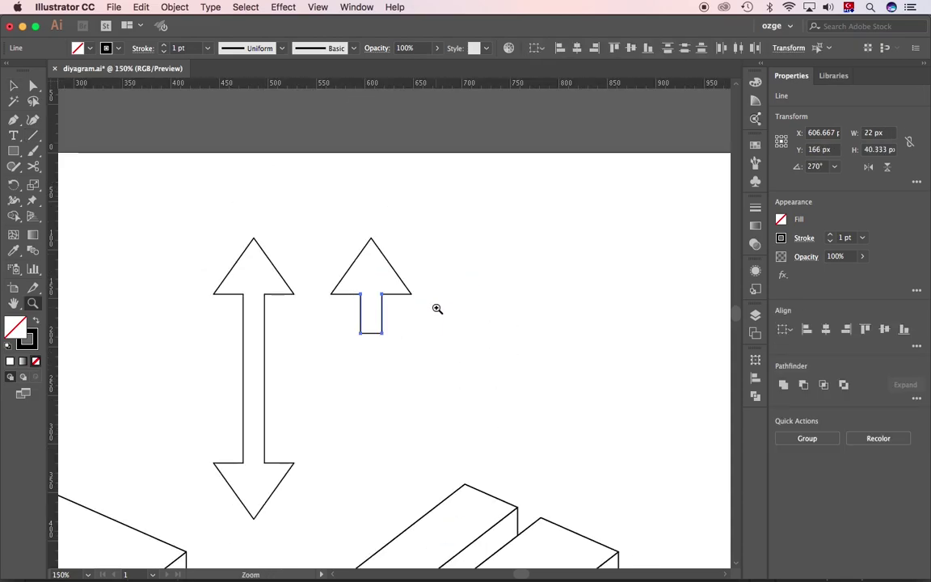
{"action": "scroll", "coordinate": [393, 289], "scroll_direction": "up", "scroll_amount": 3}
- Set both arrows' stroke weight to 2 pt
{"action": "key", "text": "v"}
{"action": "left_click", "coordinate": [534, 142]}
{"action": "left_click_drag", "start_coordinate": [286, 434], "coordinate": [291, 436]}
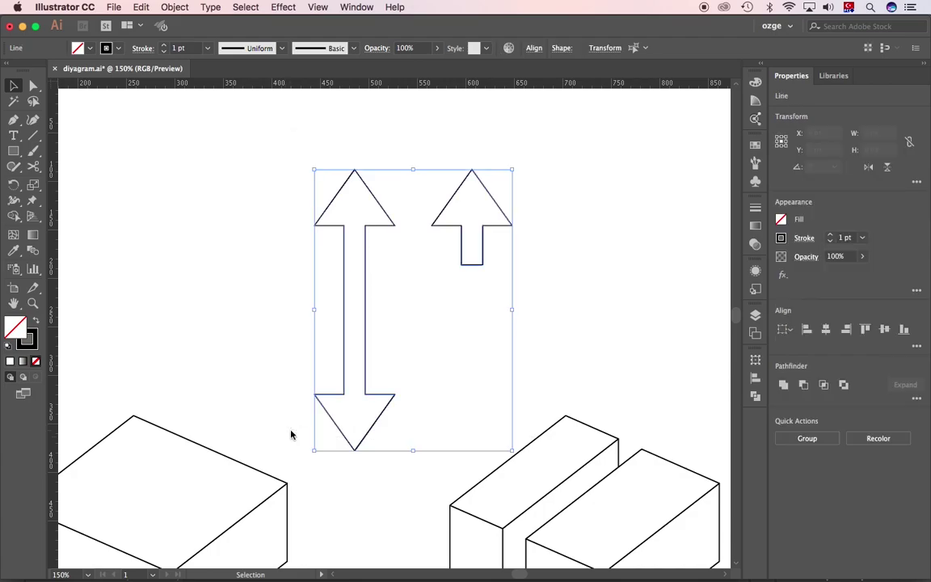
{"action": "left_click", "coordinate": [862, 238]}
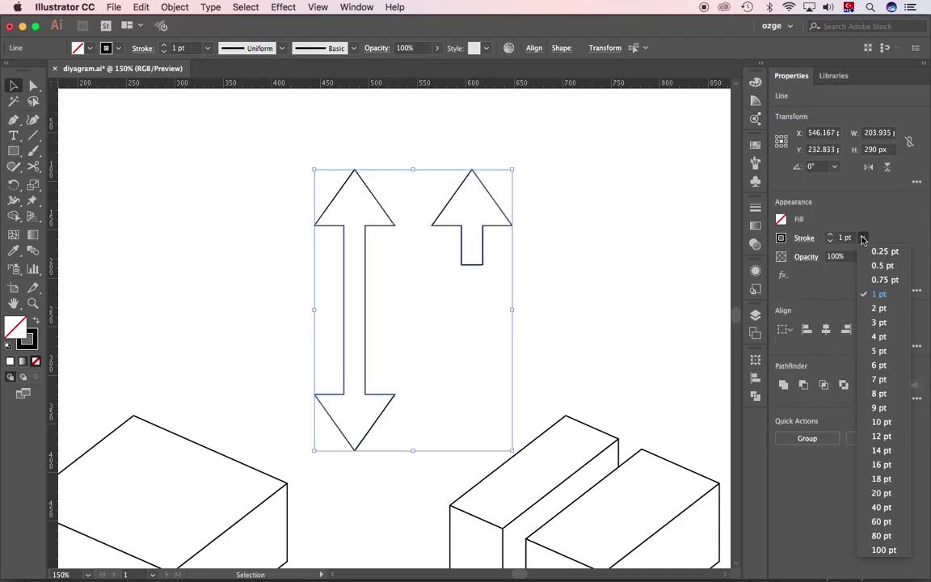
{"action": "left_click", "coordinate": [887, 312]}
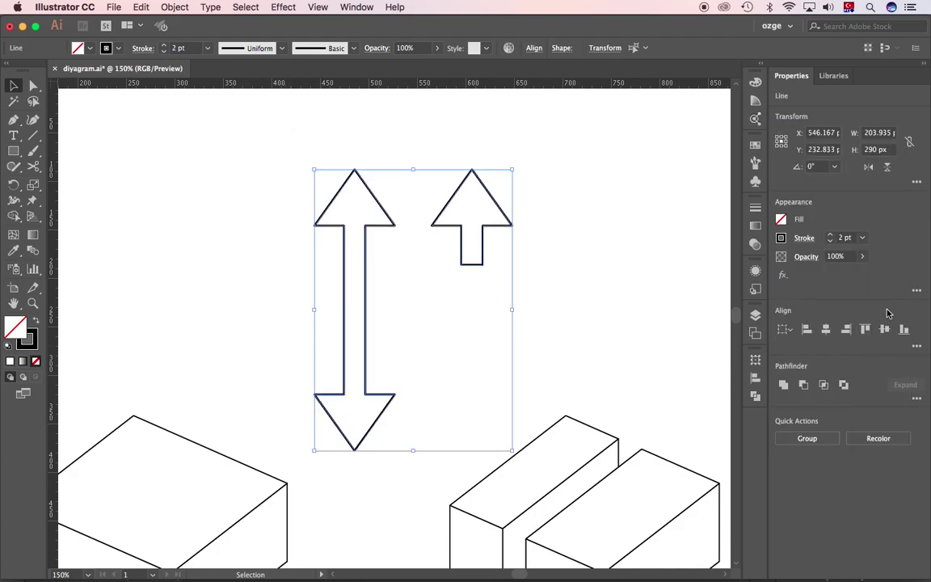
- Copy only the long double-headed arrow to the clipboard
{"action": "left_click", "coordinate": [608, 268]}
{"action": "left_click_drag", "start_coordinate": [407, 139], "coordinate": [304, 442]}
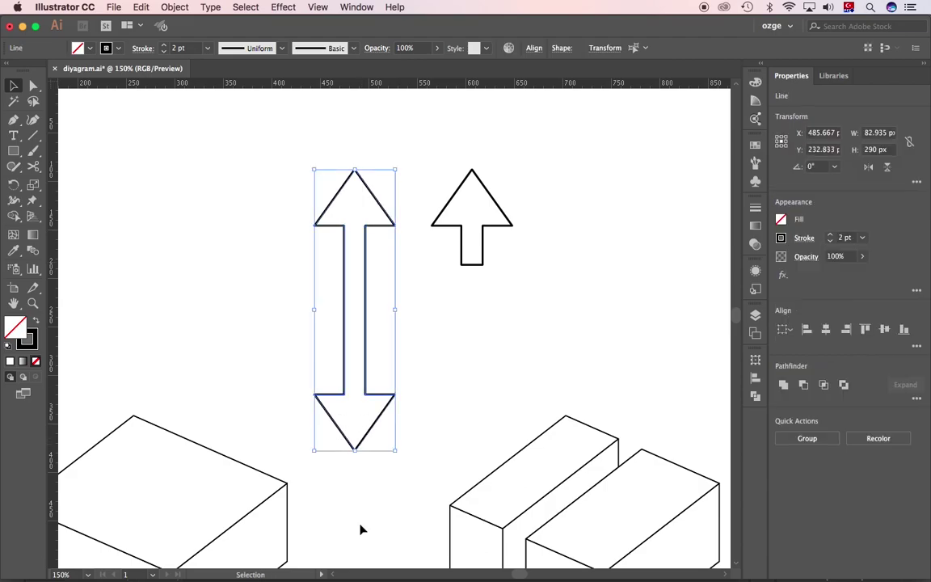
{"action": "key", "text": "ctrl+c"}
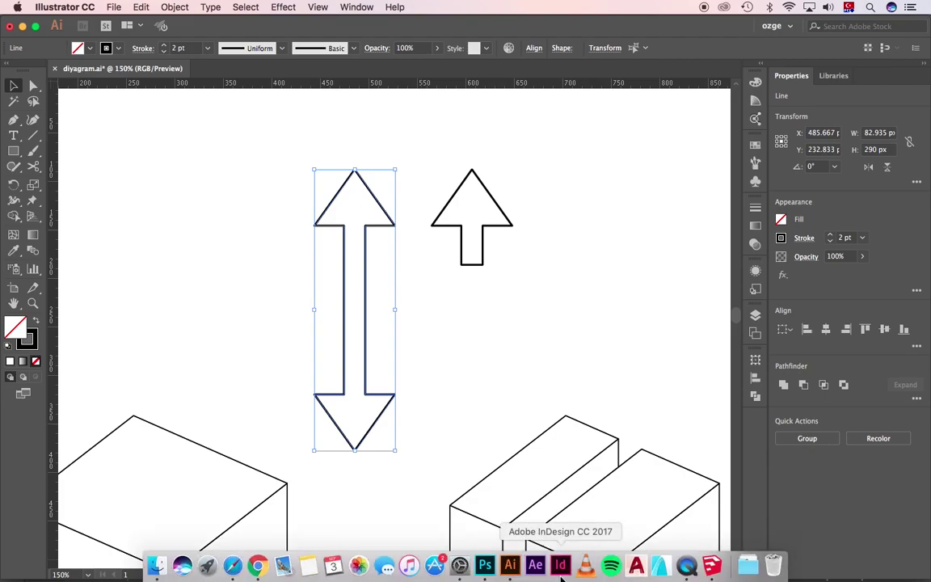
- Paste the arrow into Photoshop as pixels, shrunk and placed beside the second box group
{"action": "left_click", "coordinate": [485, 566]}
{"action": "key", "text": "ctrl+v"}
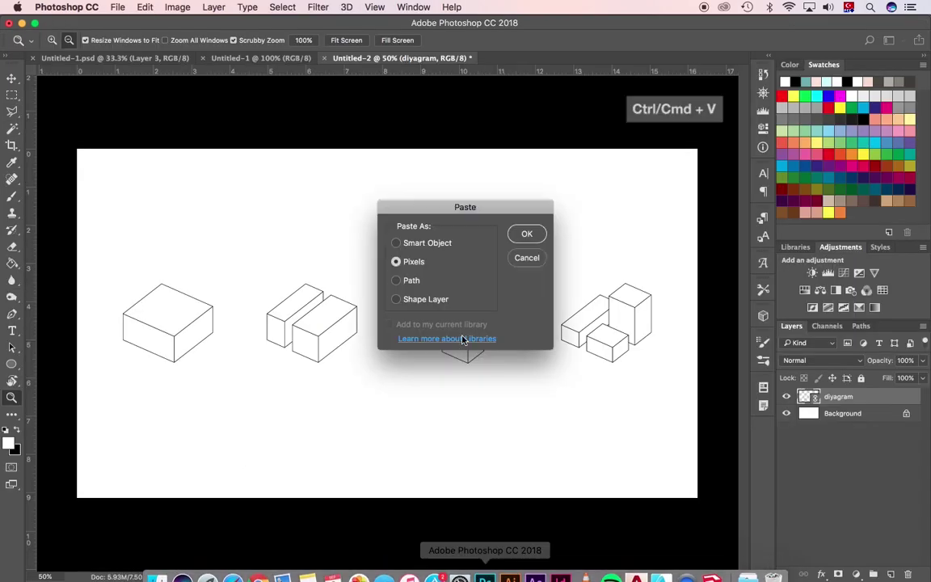
{"action": "left_click", "coordinate": [527, 235]}
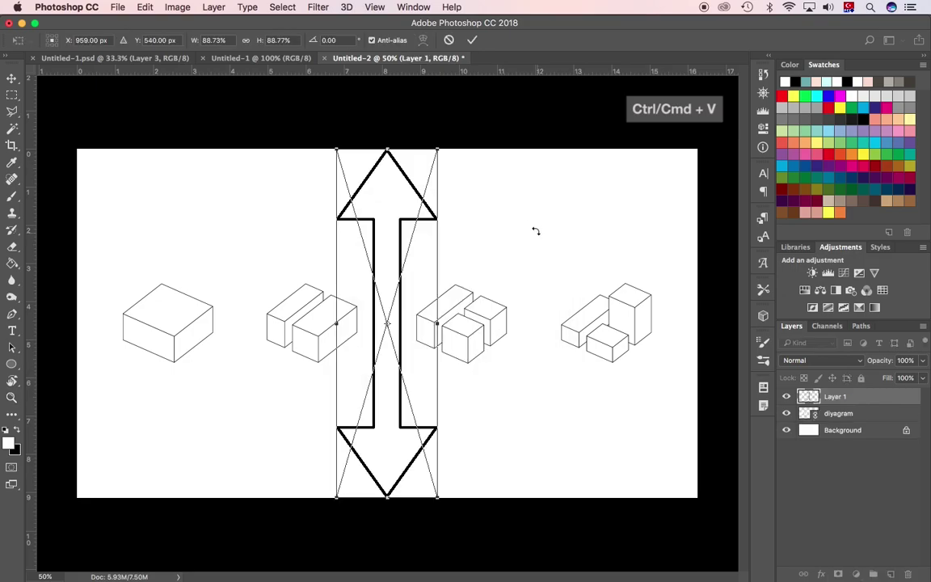
{"action": "left_click_drag", "start_coordinate": [438, 150], "coordinate": [387, 359]}
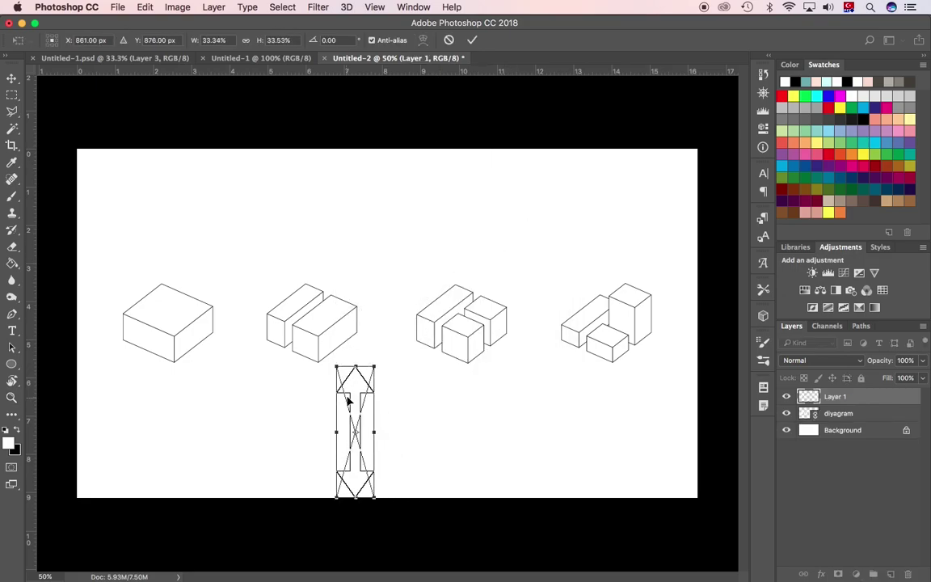
{"action": "mouse_move", "coordinate": [334, 378]}
{"action": "left_mouse_down"}
{"action": "mouse_move", "coordinate": [277, 331]}
{"action": "mouse_move", "coordinate": [283, 307]}
{"action": "left_mouse_up"}
{"action": "key", "text": "Return"}
{"action": "key", "text": "z"}
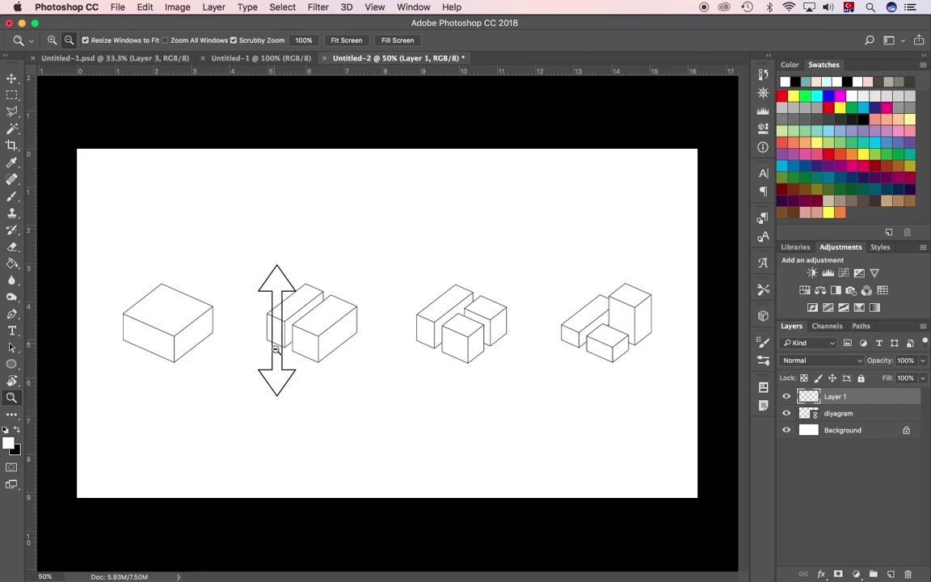
{"action": "left_click", "coordinate": [286, 305]}
- Free-transform the arrow with about 52° rotation and -30 skew, moved onto the boxes
{"action": "key", "text": "ctrl+t"}
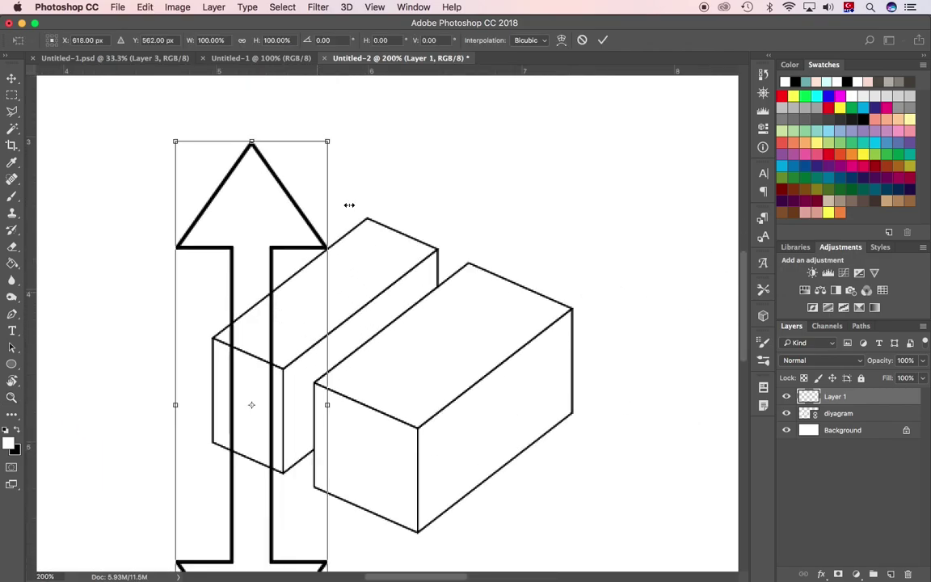
{"action": "left_click_drag", "start_coordinate": [300, 42], "coordinate": [295, 40]}
{"action": "type", "text": "52"}
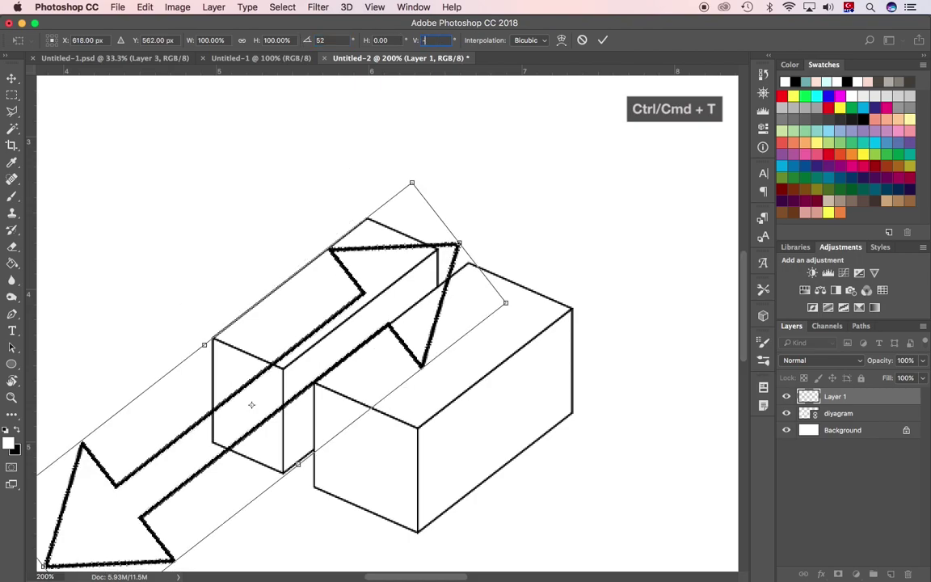
{"action": "type", "text": "-30"}
{"action": "key", "text": "Return"}
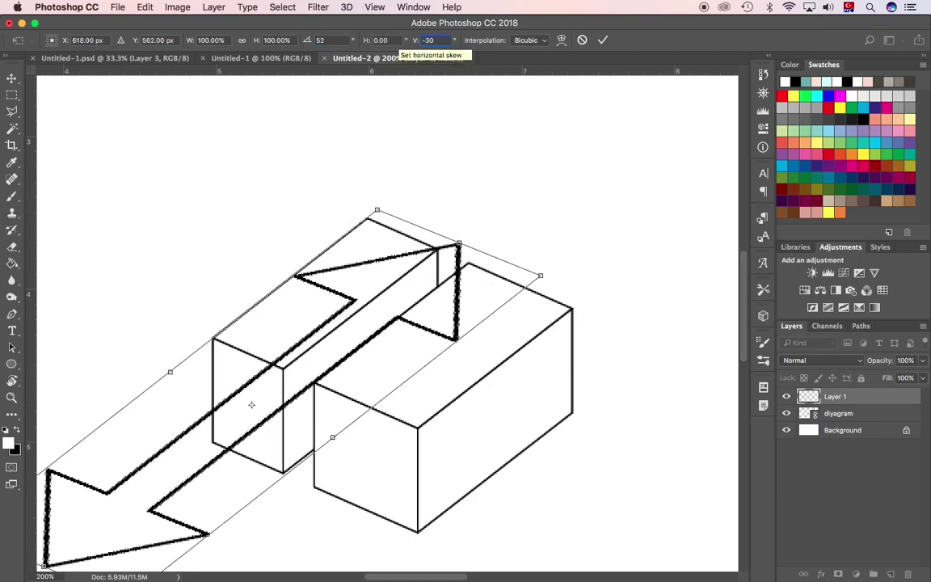
{"action": "left_click_drag", "start_coordinate": [252, 404], "coordinate": [318, 487]}
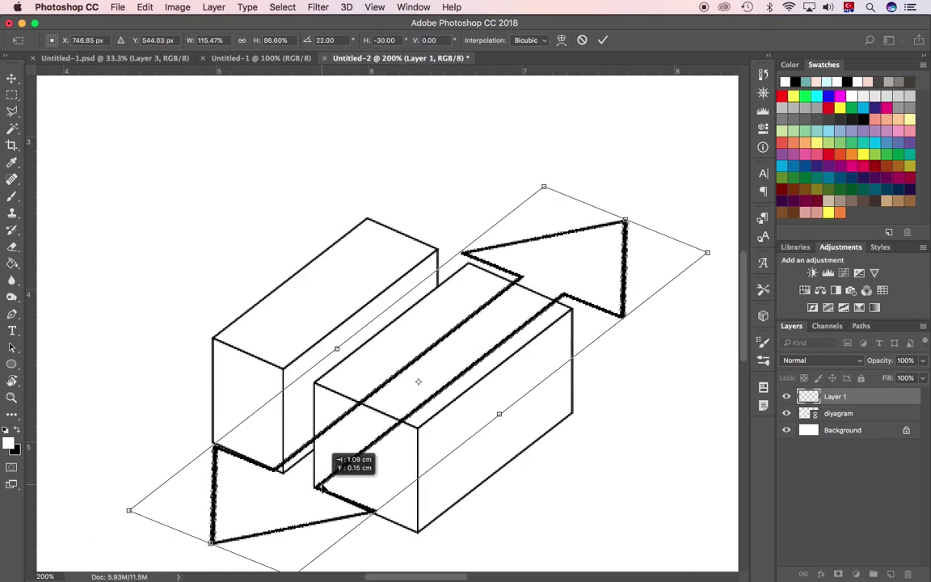
{"action": "left_click_drag", "start_coordinate": [318, 488], "coordinate": [321, 488]}
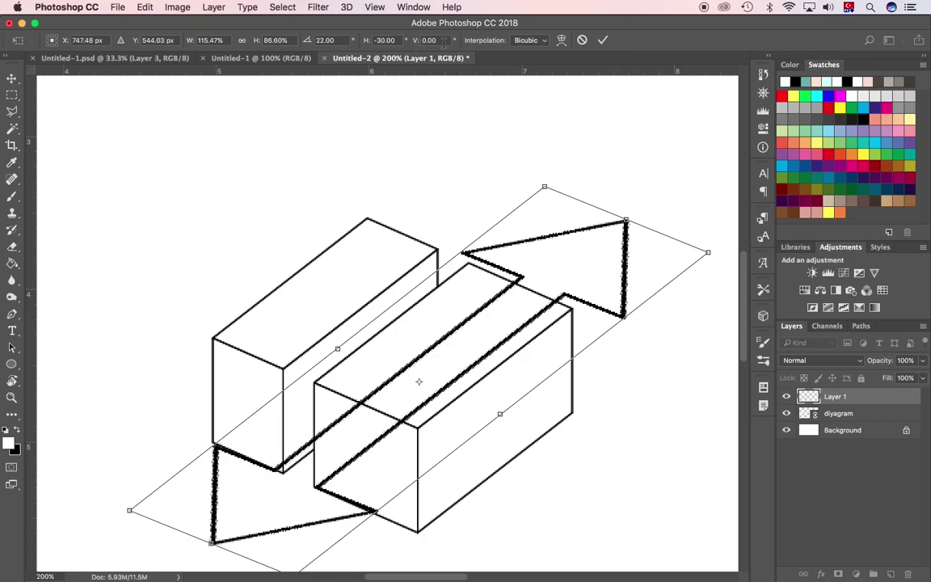
- Set the vertical skew to -12 and narrow the arrow to sit over the boxes
{"action": "left_click", "coordinate": [417, 47]}
{"action": "type", "text": "-1"}
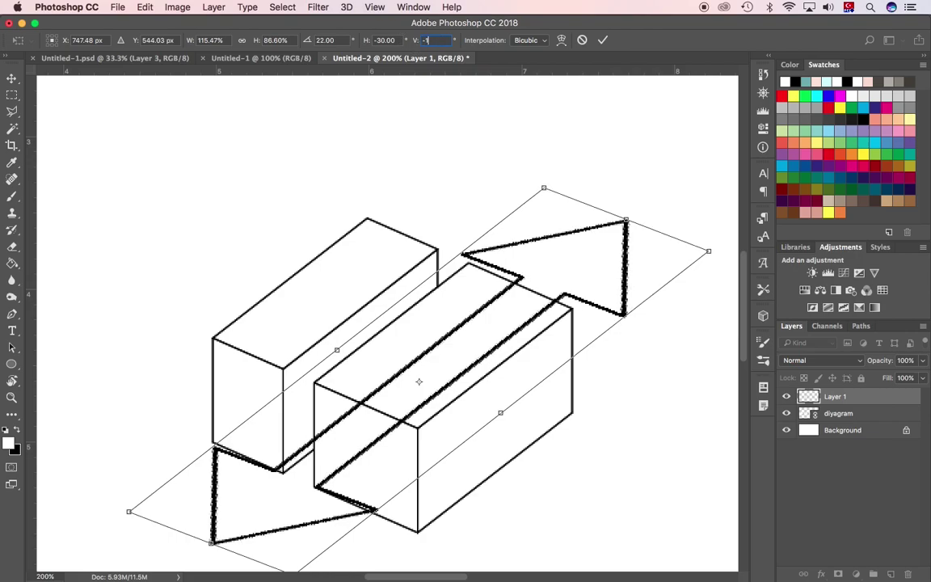
{"action": "type", "text": "2"}
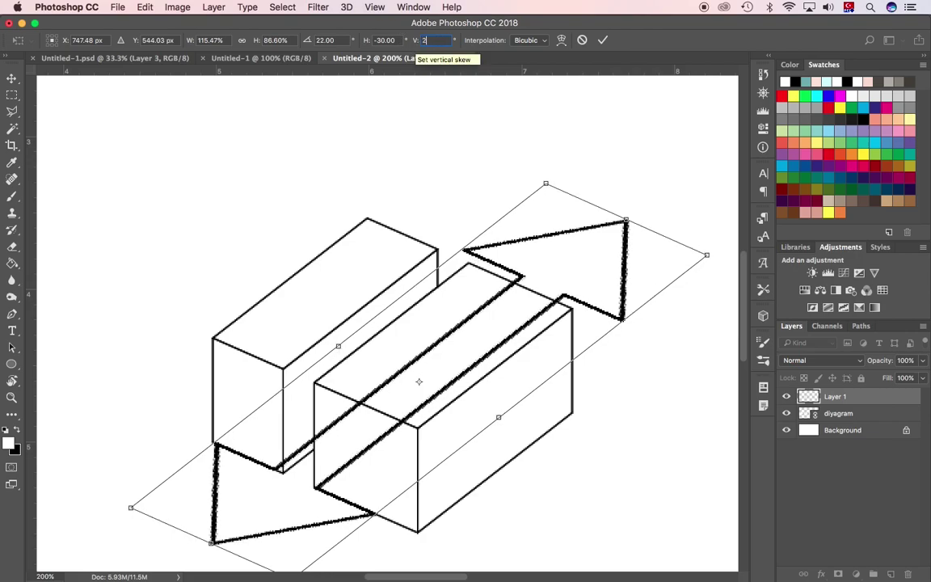
{"action": "left_click_drag", "start_coordinate": [479, 434], "coordinate": [471, 401]}
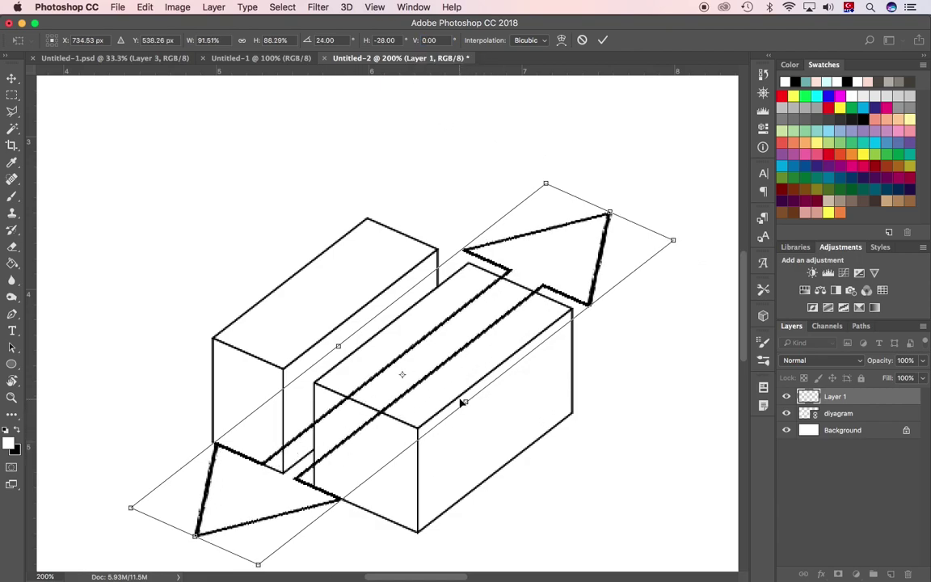
{"action": "left_click_drag", "start_coordinate": [462, 402], "coordinate": [457, 380]}
{"action": "left_click_drag", "start_coordinate": [380, 422], "coordinate": [375, 440]}
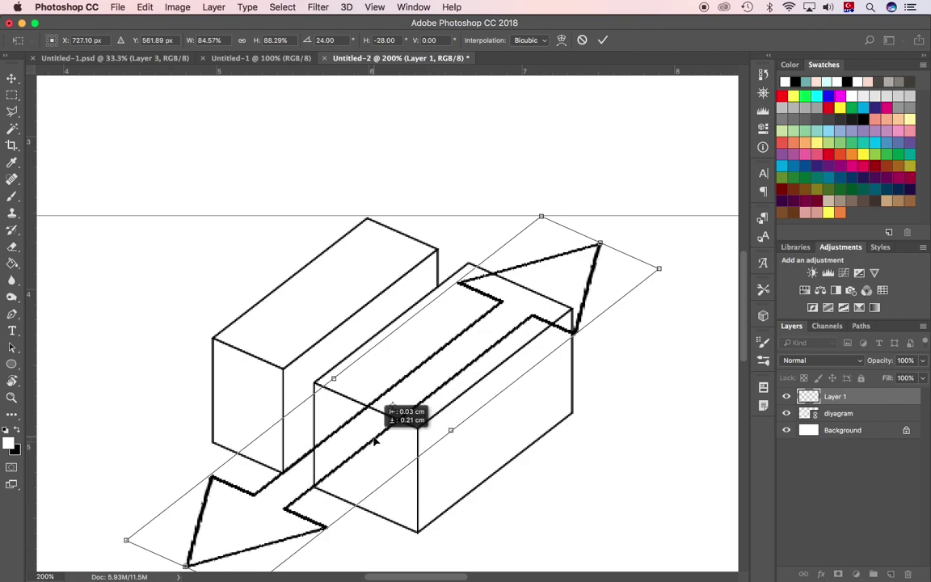
- Commit the transform and move the lasso-selected upper arrowhead further up and right
{"action": "key", "text": "Return"}
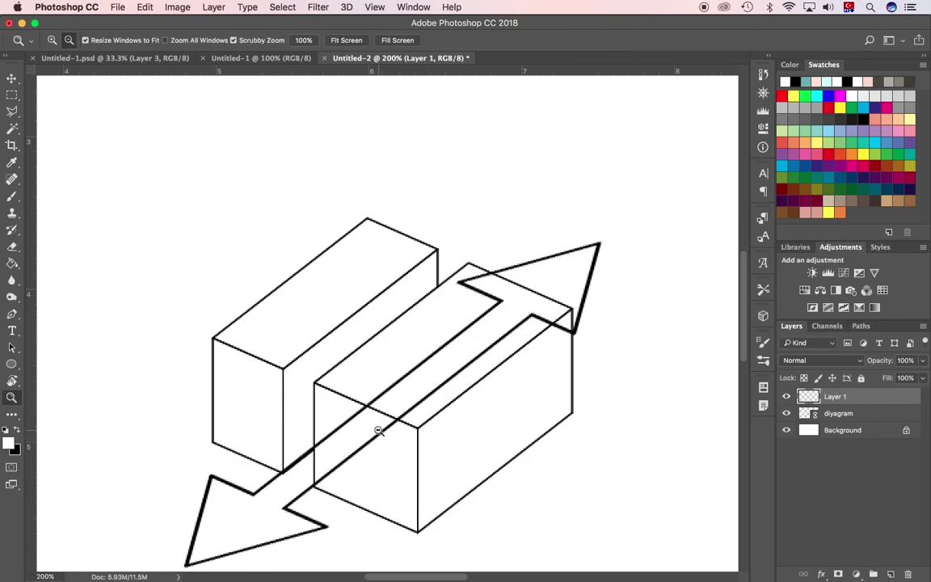
{"action": "key", "text": "l"}
{"action": "left_click", "coordinate": [446, 287]}
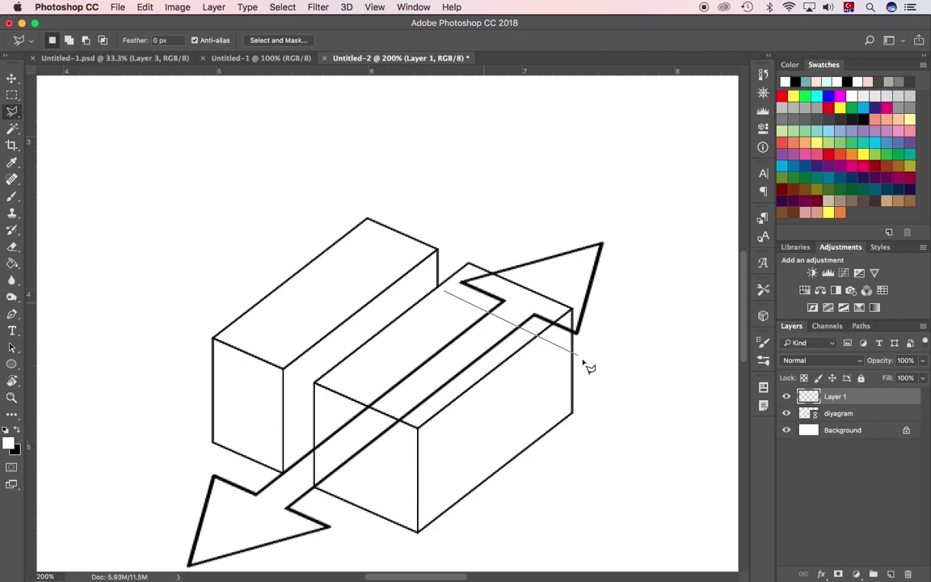
{"action": "left_click", "coordinate": [600, 362]}
{"action": "left_click", "coordinate": [645, 208]}
{"action": "left_click", "coordinate": [541, 205]}
{"action": "left_click", "coordinate": [447, 289]}
{"action": "left_click_drag", "start_coordinate": [502, 306], "coordinate": [610, 204]}
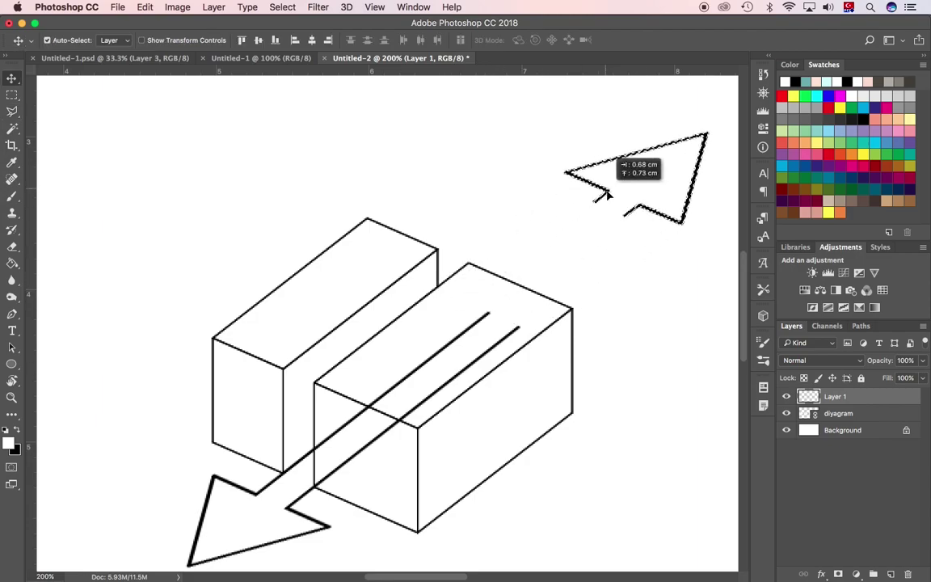
{"action": "key", "text": "ctrl+d"}
- Lasso the lower shaft ends and move them up toward the arrowhead to extend the shaft
{"action": "key", "text": "l"}
{"action": "left_click", "coordinate": [447, 319]}
{"action": "left_click", "coordinate": [380, 374]}
{"action": "left_click", "coordinate": [477, 424]}
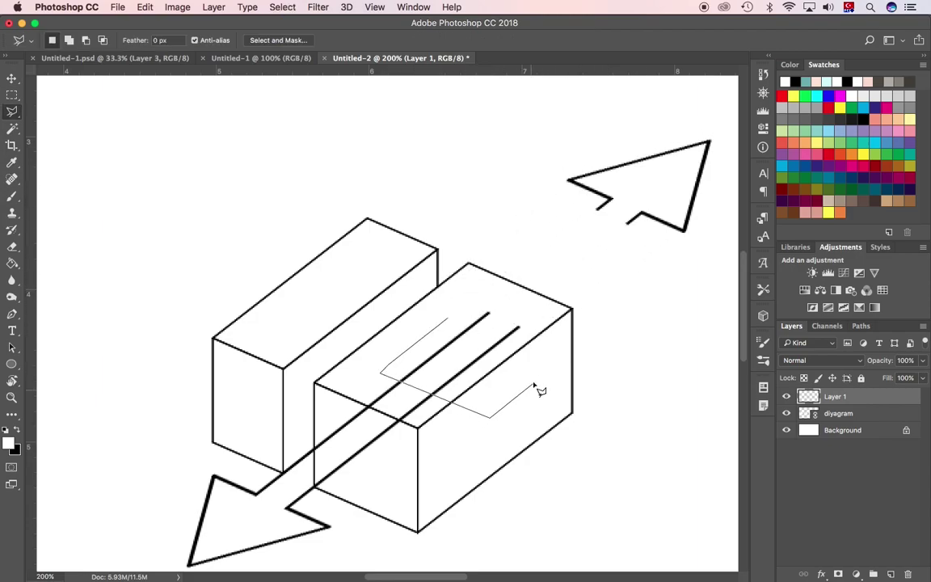
{"action": "left_click", "coordinate": [537, 379]}
{"action": "left_click", "coordinate": [447, 320]}
{"action": "key", "text": "v"}
{"action": "left_click_drag", "start_coordinate": [452, 328], "coordinate": [544, 270]}
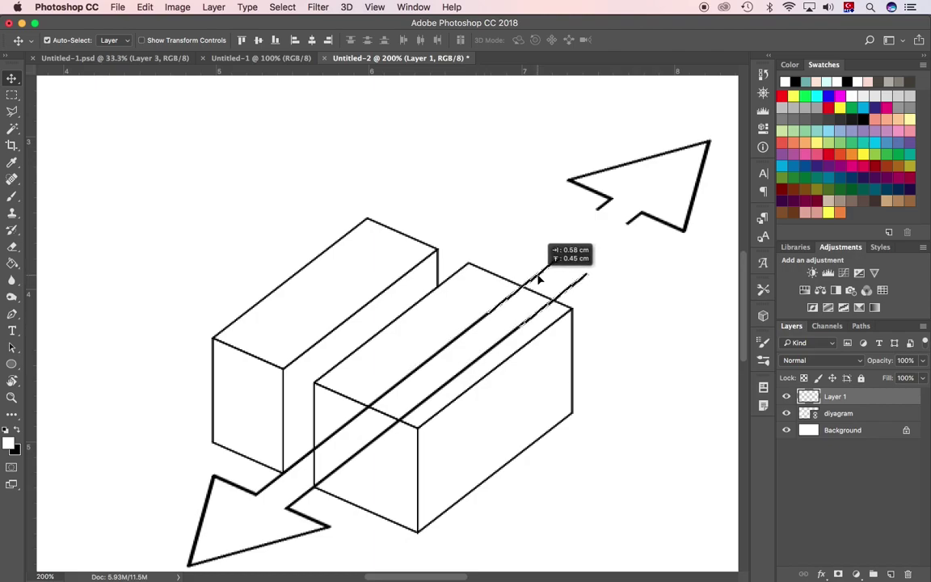
{"action": "key", "text": "ctrl+d"}
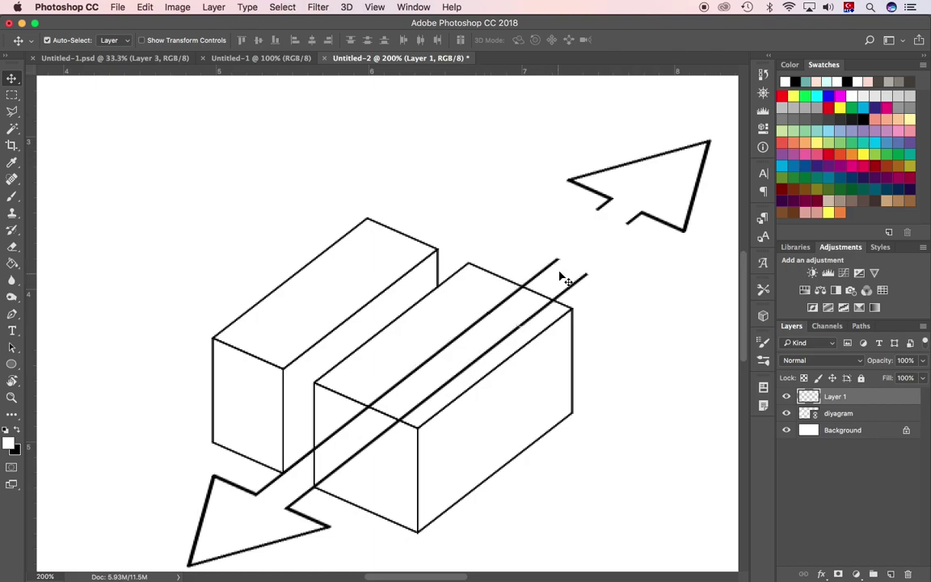
- Lasso the upper arrowhead again and bring it down onto the extended shaft ends
{"action": "key", "text": "l"}
{"action": "left_click", "coordinate": [545, 200]}
{"action": "left_click", "coordinate": [709, 261]}
{"action": "left_click", "coordinate": [725, 119]}
{"action": "left_click", "coordinate": [602, 128]}
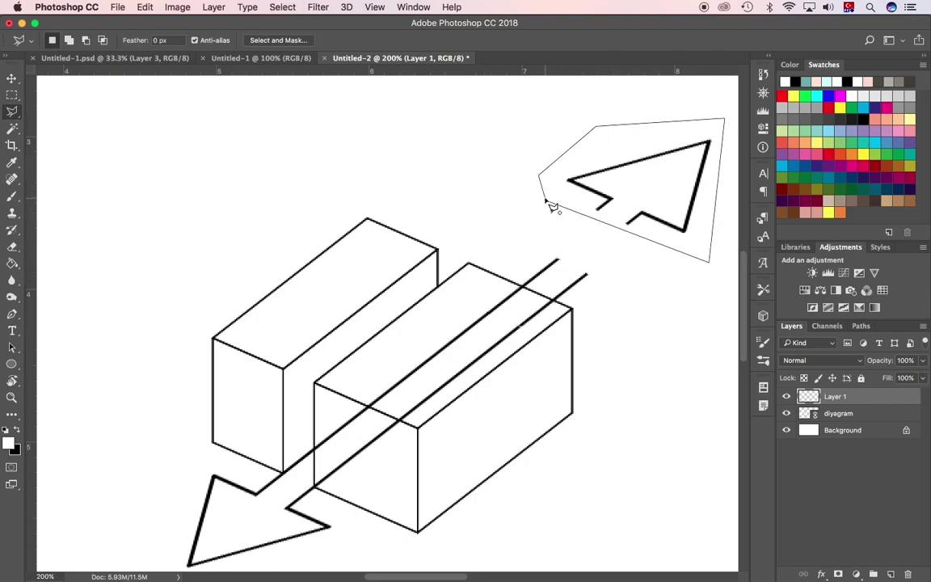
{"action": "left_click", "coordinate": [545, 199]}
{"action": "key", "text": "v"}
{"action": "left_click_drag", "start_coordinate": [603, 205], "coordinate": [563, 257]}
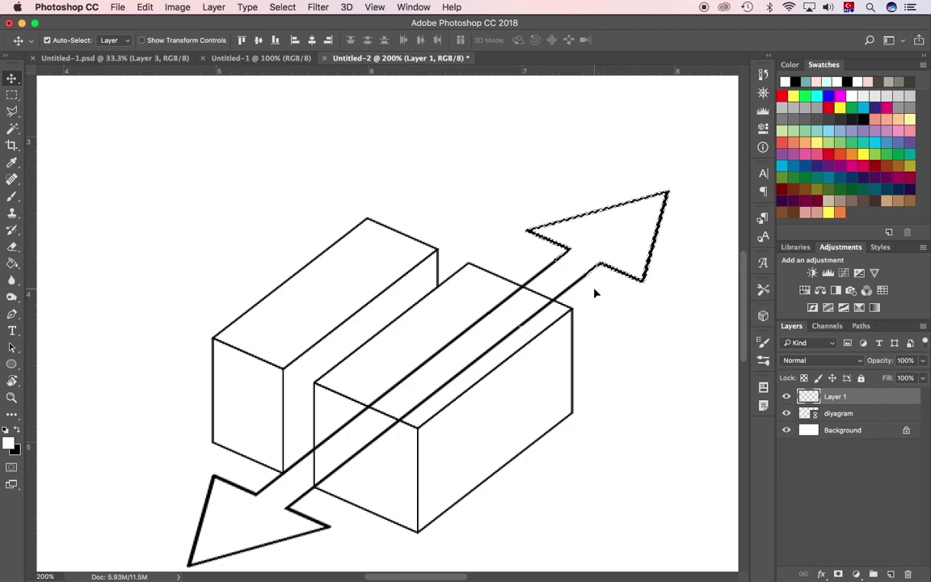
{"action": "key", "text": "ctrl+d"}
- Reposition the whole arrow across the boxes, hide its layer and select the diyagram layer
{"action": "key", "text": "z"}
{"action": "left_click", "coordinate": [573, 313], "text": "alt"}
{"action": "left_click", "coordinate": [427, 395]}
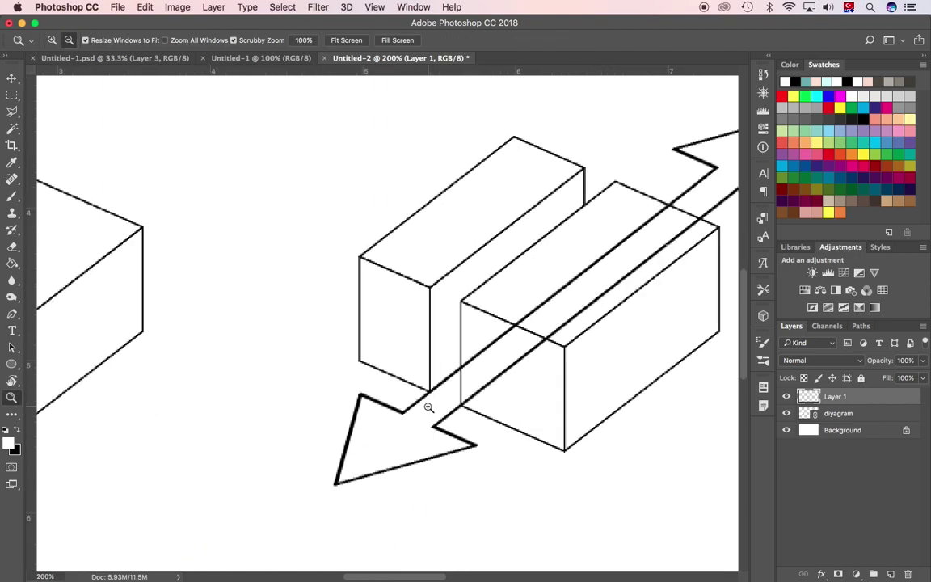
{"action": "key", "text": "v"}
{"action": "left_click_drag", "start_coordinate": [432, 400], "coordinate": [481, 406]}
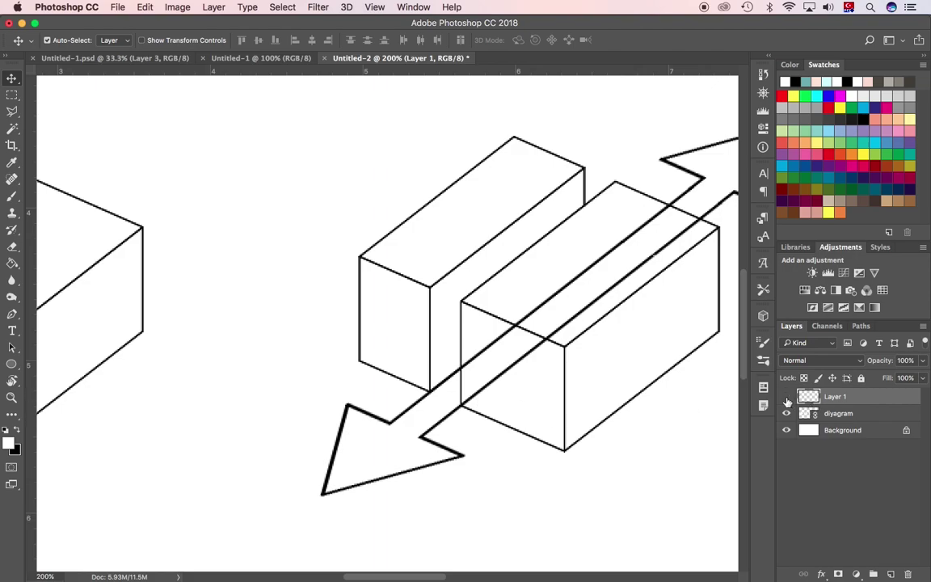
{"action": "left_click", "coordinate": [786, 396]}
{"action": "left_click", "coordinate": [571, 382]}
- Copy the two-box form onto a new layer and move it over the left box
{"action": "key", "text": "z"}
{"action": "left_click", "coordinate": [493, 370], "text": "alt"}
{"action": "key", "text": "m"}
{"action": "left_click_drag", "start_coordinate": [401, 202], "coordinate": [622, 431]}
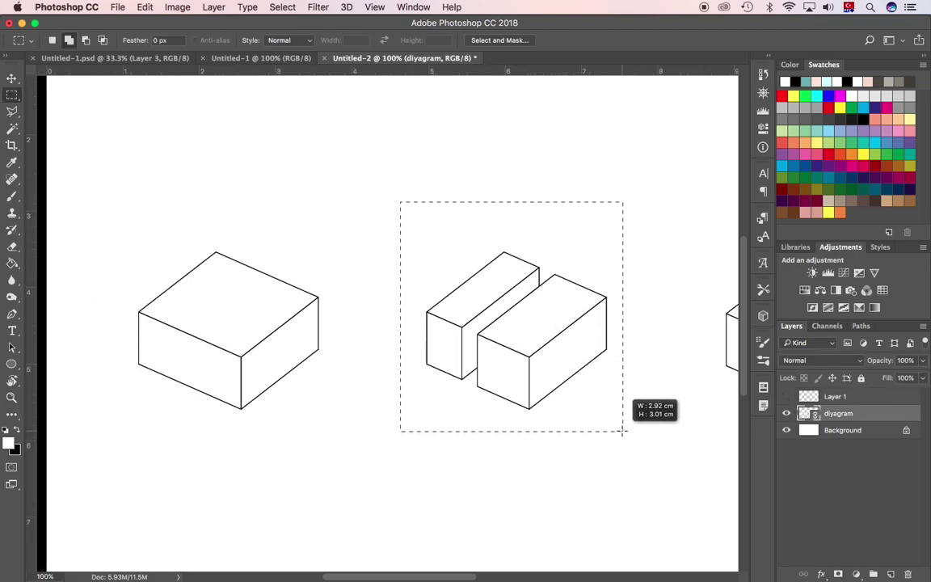
{"action": "key", "text": "ctrl+j"}
{"action": "mouse_move", "coordinate": [430, 398]}
{"action": "left_mouse_down"}
{"action": "mouse_move", "coordinate": [425, 383]}
{"action": "mouse_move", "coordinate": [152, 353]}
{"action": "left_mouse_up"}
- Align the box copy's edges with the left box and fade it to about 51% opacity
{"action": "key", "text": "v"}
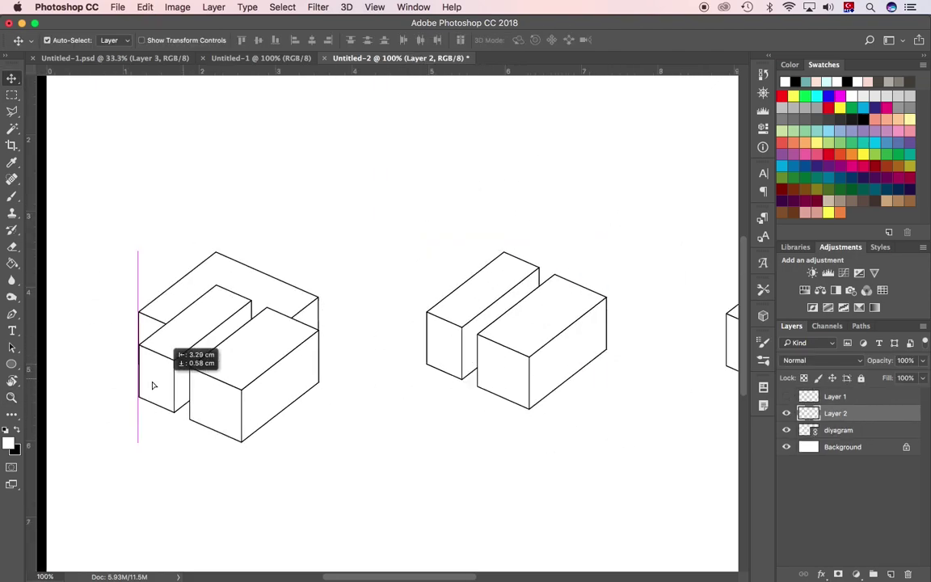
{"action": "key", "text": "z"}
{"action": "left_click", "coordinate": [137, 344]}
{"action": "left_click", "coordinate": [221, 328]}
{"action": "key", "text": "v"}
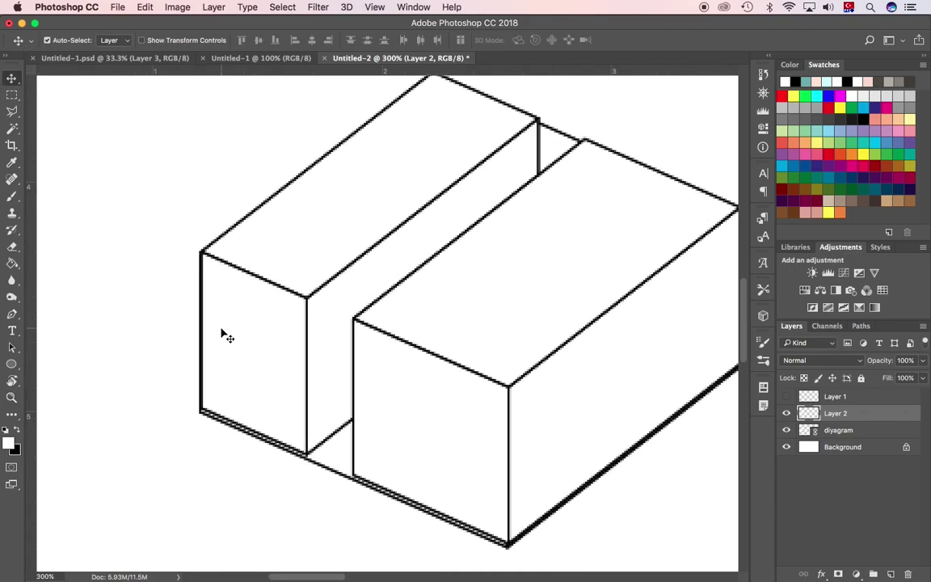
{"action": "key", "text": "Left"}
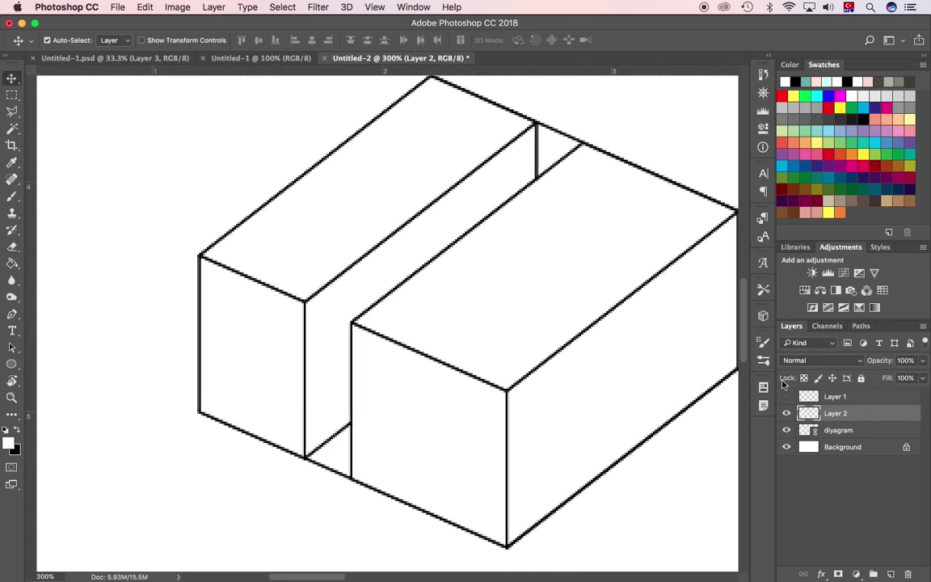
{"action": "left_click", "coordinate": [922, 360]}
{"action": "left_click_drag", "start_coordinate": [922, 377], "coordinate": [893, 385]}
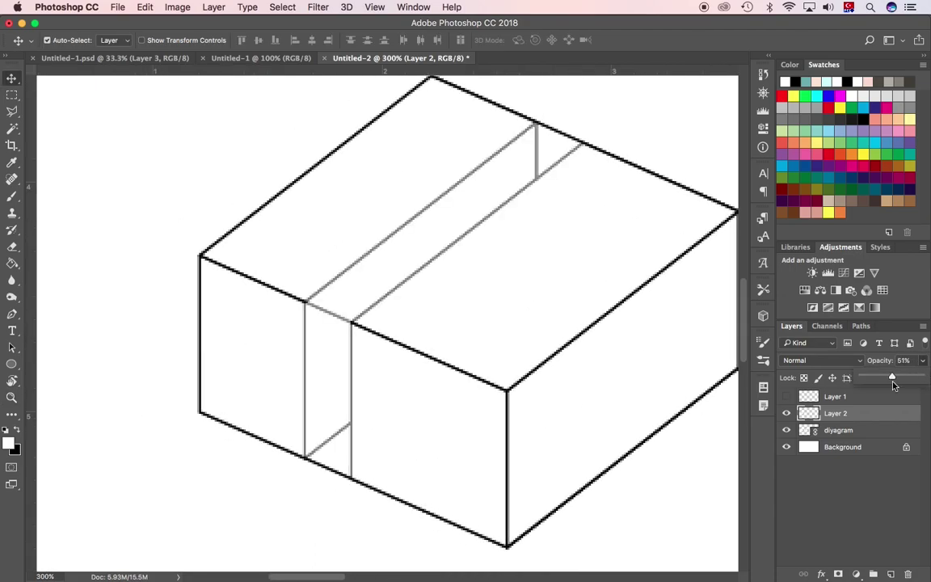
- Move the double arrow layer onto the left box and check its placement
{"action": "key", "text": "z"}
{"action": "left_click", "coordinate": [476, 399], "text": "alt"}
{"action": "key", "text": "v"}
{"action": "mouse_move", "coordinate": [712, 431]}
{"action": "left_mouse_down"}
{"action": "mouse_move", "coordinate": [421, 421]}
{"action": "mouse_move", "coordinate": [421, 433]}
{"action": "left_mouse_up"}
{"action": "key", "text": "z"}
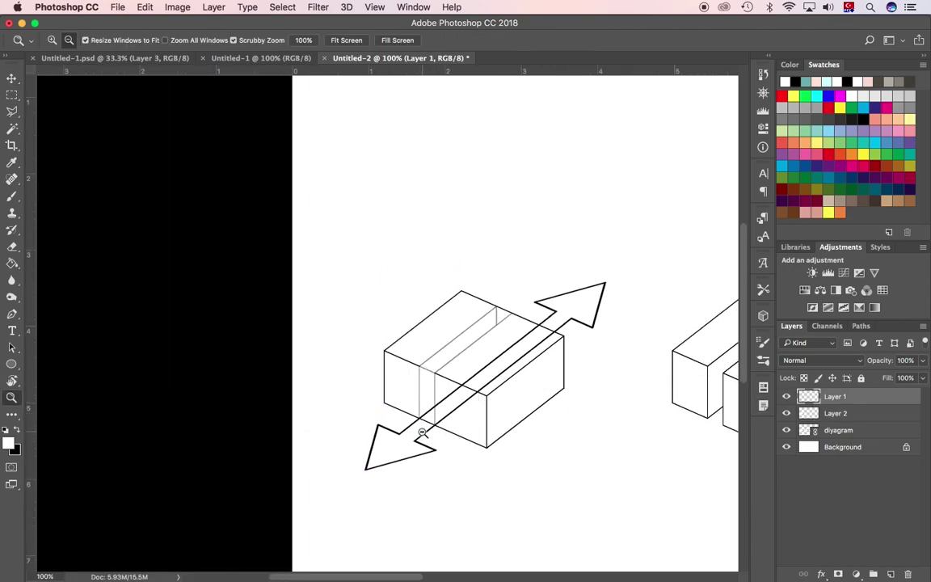
{"action": "left_click", "coordinate": [421, 433]}
{"action": "left_click", "coordinate": [421, 434], "text": "alt"}
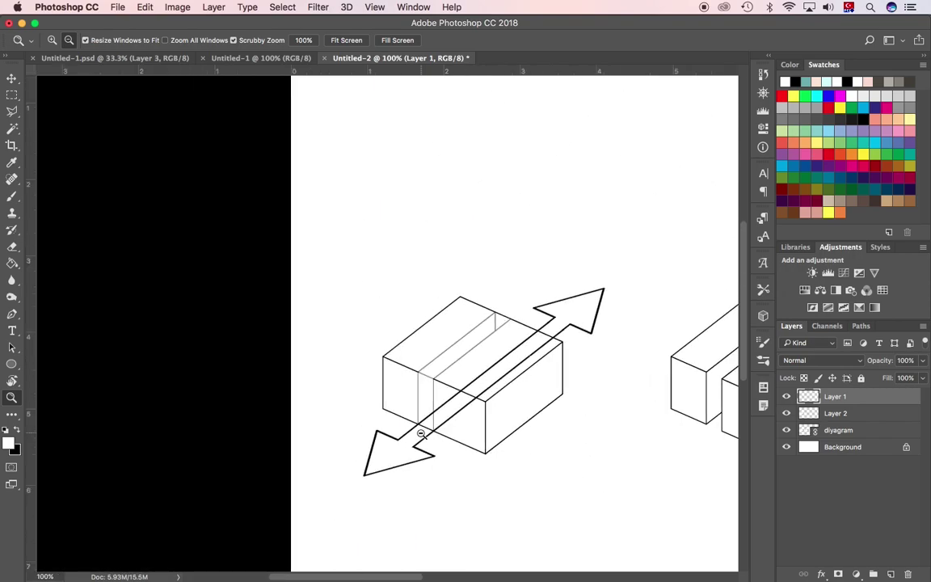
- Delete the faded box copy (Layer 2), rename the arrow's group 'ok' and give it a red label
{"action": "left_click", "coordinate": [786, 413]}
{"action": "left_click", "coordinate": [835, 413]}
{"action": "key", "text": "Delete"}
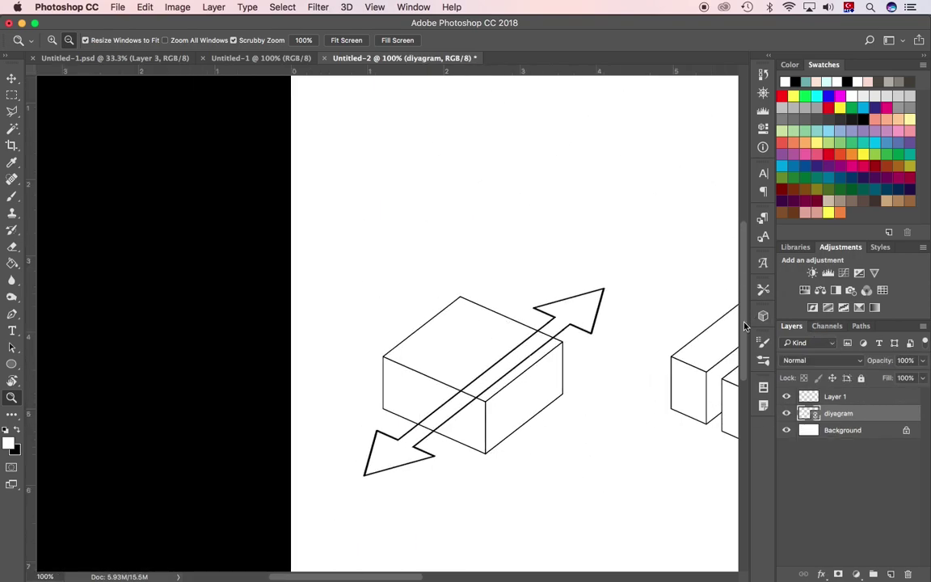
{"action": "left_click", "coordinate": [845, 399]}
{"action": "double_click", "coordinate": [834, 395]}
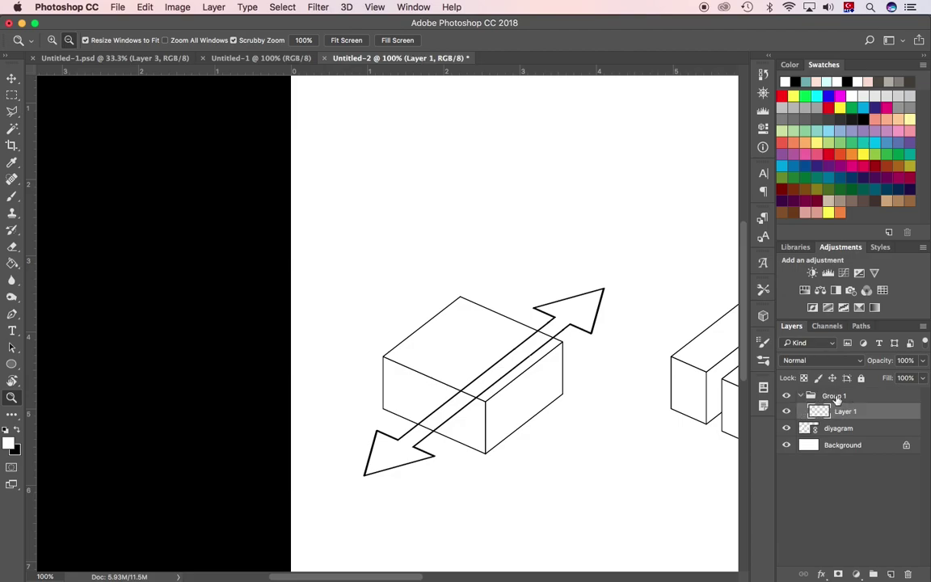
{"action": "type", "text": "ok"}
{"action": "key", "text": "Return"}
{"action": "right_click", "coordinate": [823, 390]}
{"action": "left_click", "coordinate": [739, 492]}
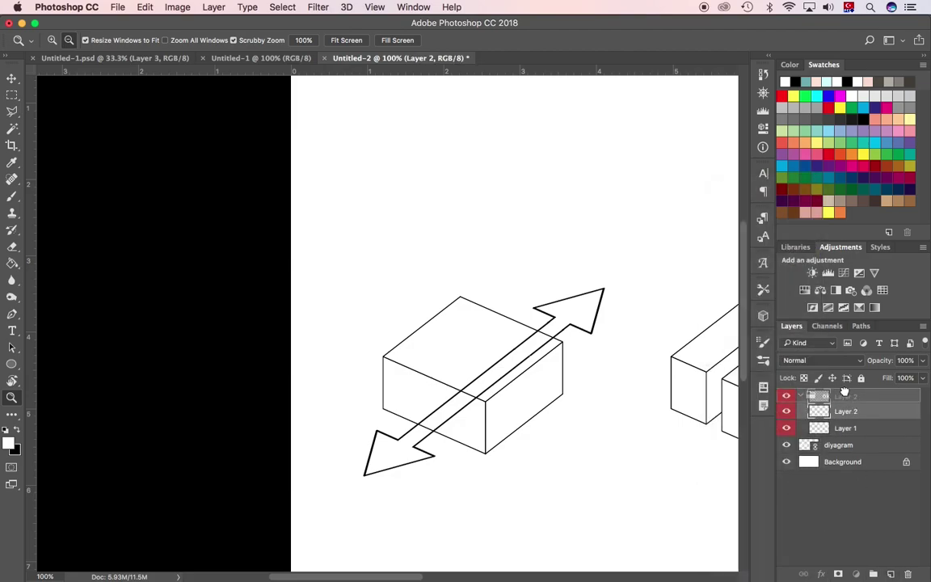
- Add a clipped layer above the ok group and set a hexagon brush of about 175 px
{"action": "left_click_drag", "start_coordinate": [844, 392], "coordinate": [841, 397]}
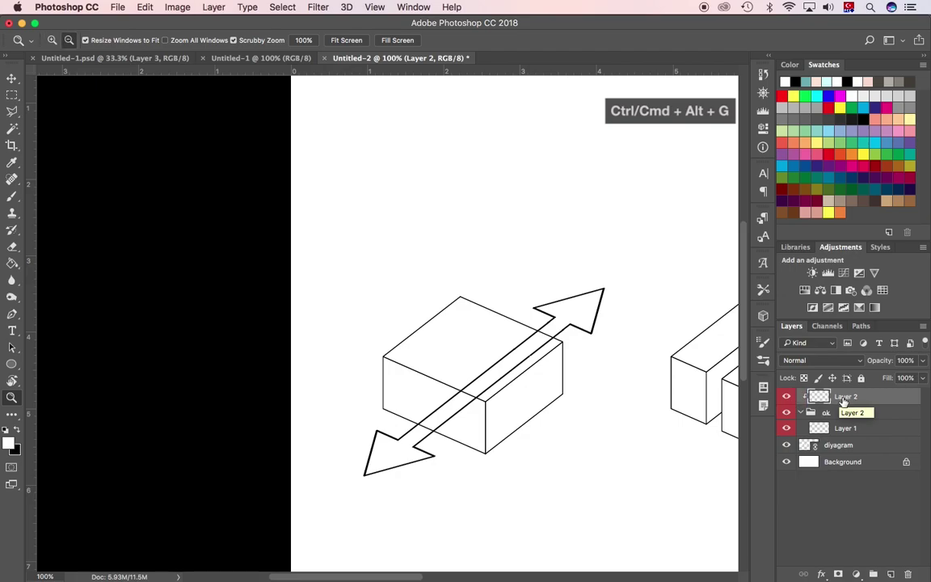
{"action": "key", "text": "b"}
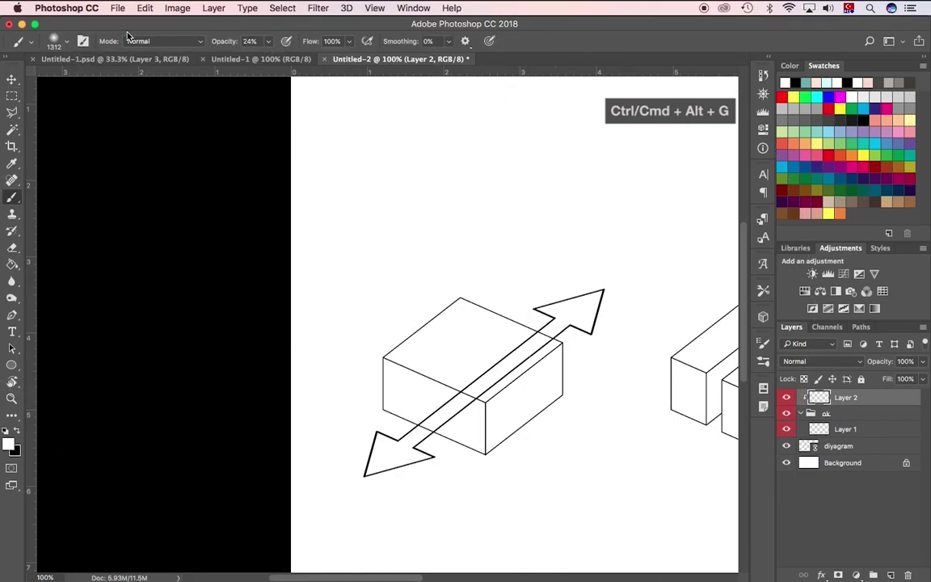
{"action": "left_click", "coordinate": [67, 40]}
{"action": "scroll", "coordinate": [194, 267], "scroll_direction": "down", "scroll_amount": 1}
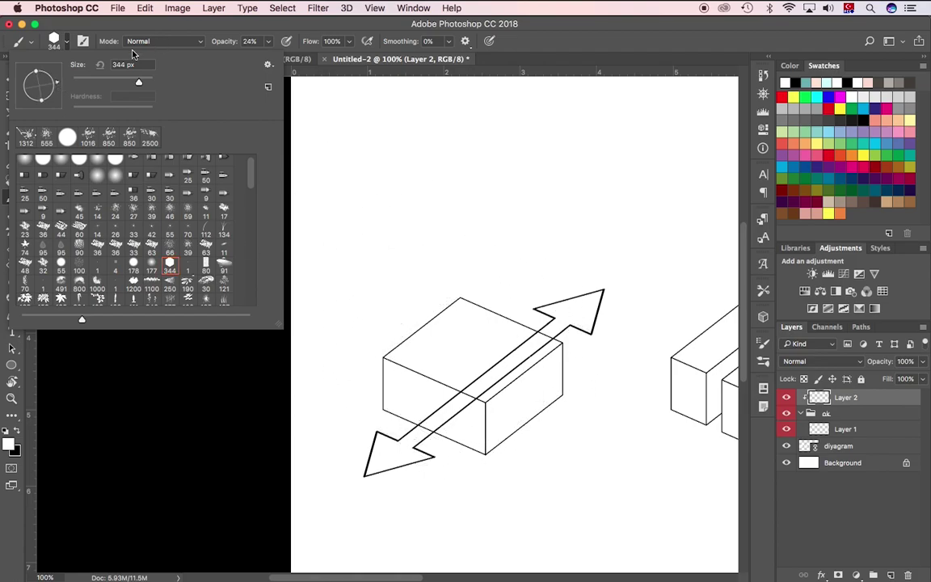
{"action": "left_click_drag", "start_coordinate": [434, 307], "coordinate": [449, 382]}
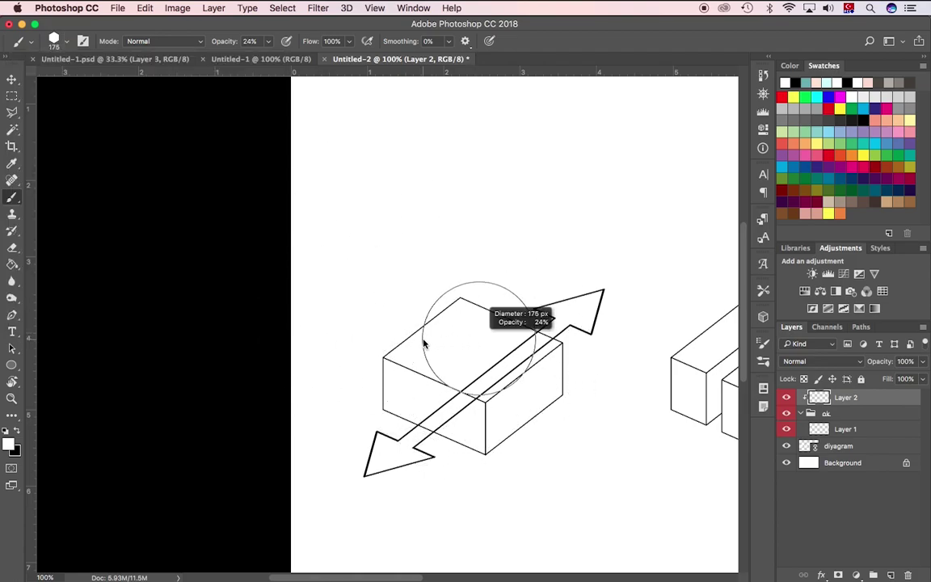
{"action": "left_click", "coordinate": [68, 43]}
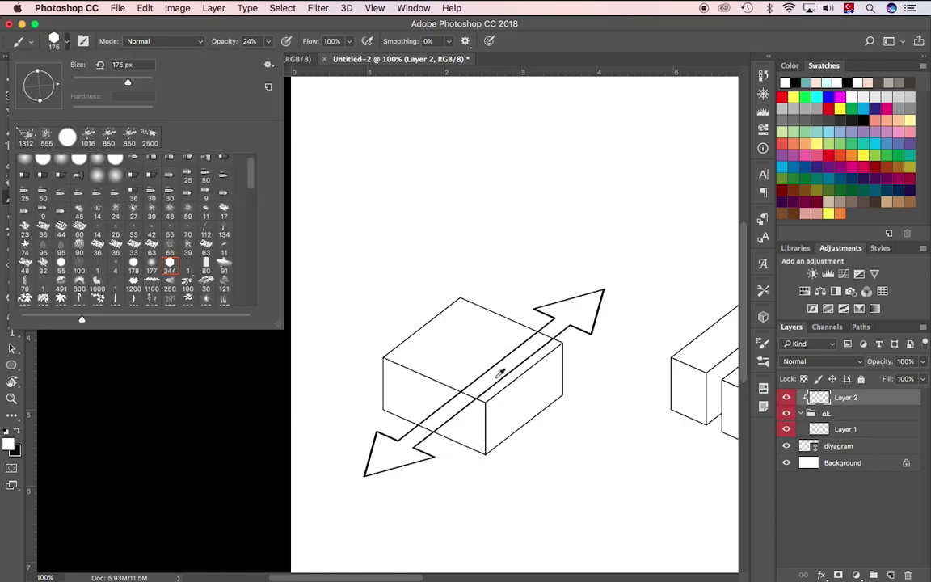
{"action": "left_click", "coordinate": [500, 372]}
- Paint white over the arrow shaft inside the left box, leaving faint grey traces
{"action": "key", "text": "z"}
{"action": "left_click", "coordinate": [436, 416]}
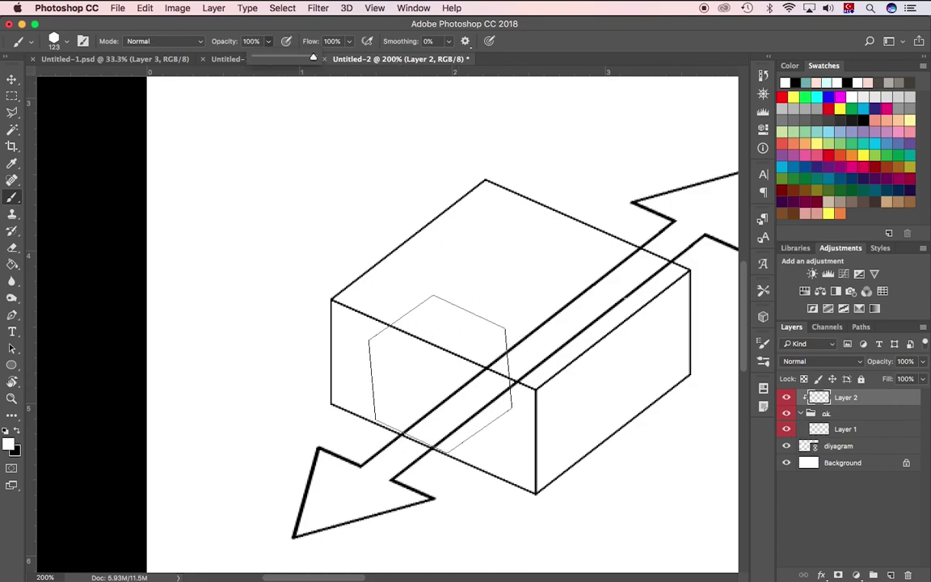
{"action": "left_click_drag", "start_coordinate": [440, 374], "coordinate": [428, 368]}
{"action": "left_click_drag", "start_coordinate": [520, 334], "coordinate": [594, 307]}
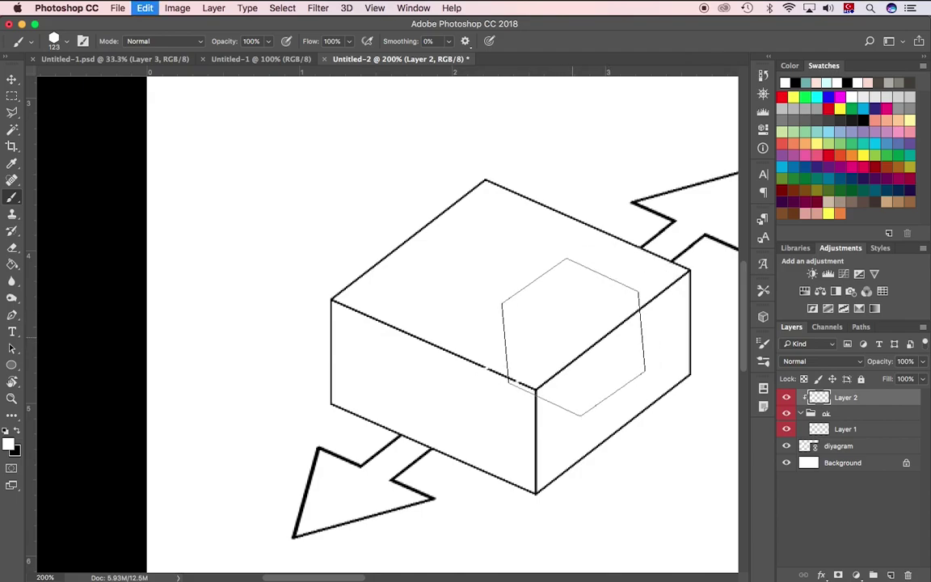
{"action": "left_click_drag", "start_coordinate": [562, 340], "coordinate": [631, 303]}
{"action": "key", "text": "z"}
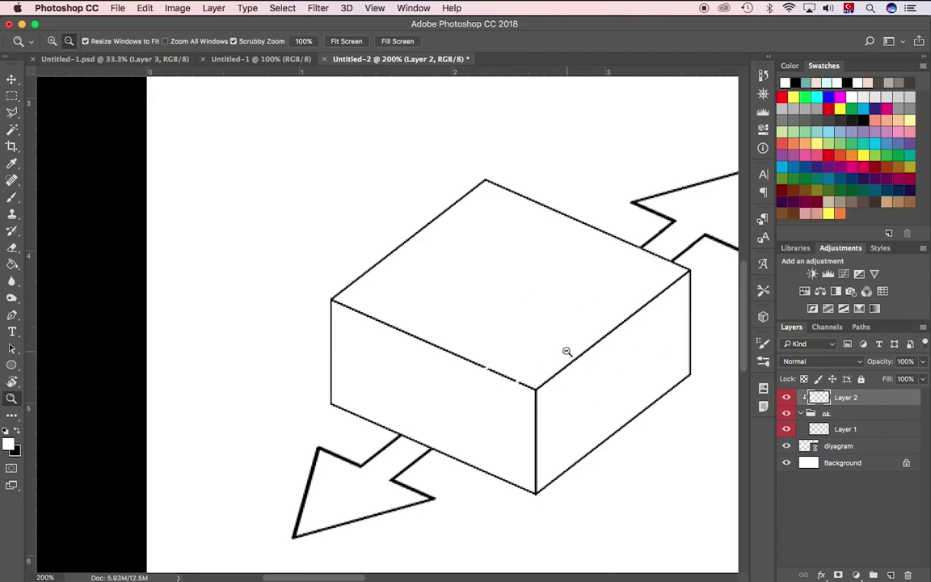
{"action": "left_click", "coordinate": [566, 349], "text": "alt"}
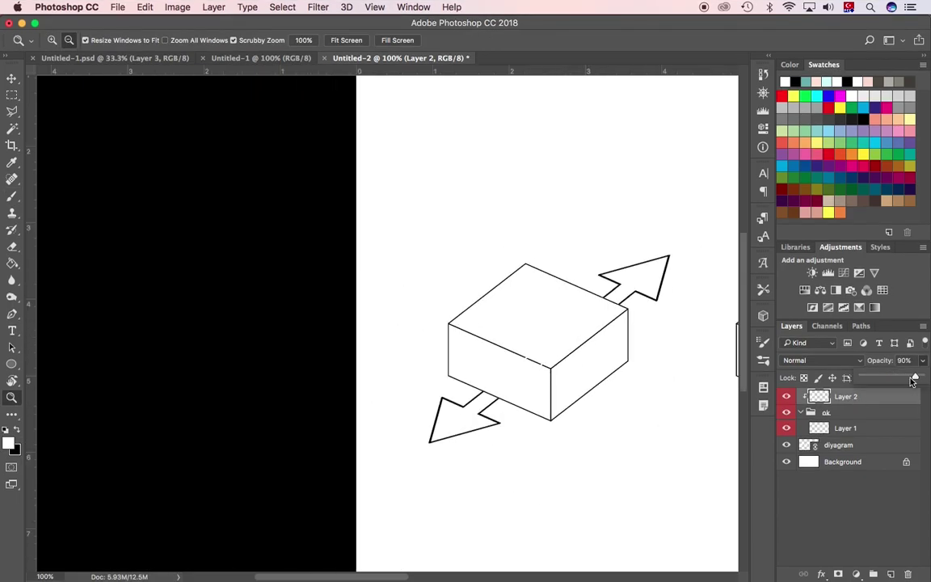
{"action": "left_click_drag", "start_coordinate": [682, 379], "coordinate": [482, 374]}
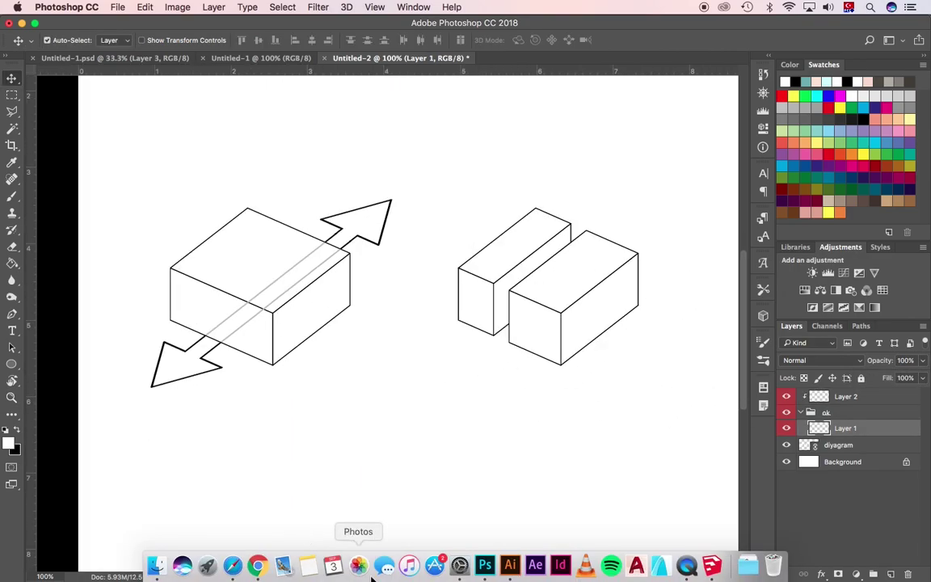
- Copy the small arrow from Illustrator, paste it into Photoshop as pixels, and shrink it
{"action": "left_click", "coordinate": [509, 560]}
{"action": "left_click_drag", "start_coordinate": [467, 239], "coordinate": [440, 293]}
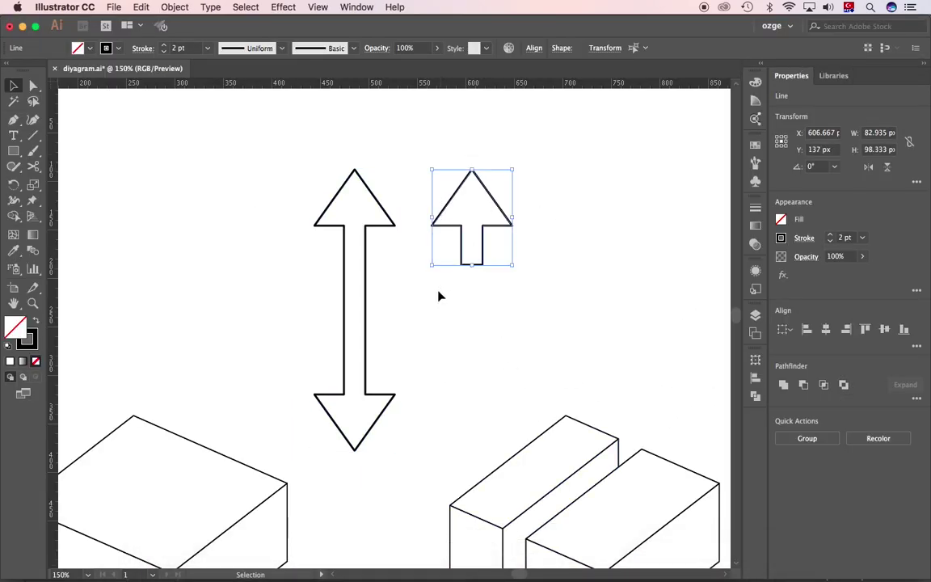
{"action": "key", "text": "ctrl+c"}
{"action": "left_click", "coordinate": [478, 562]}
{"action": "key", "text": "ctrl+v"}
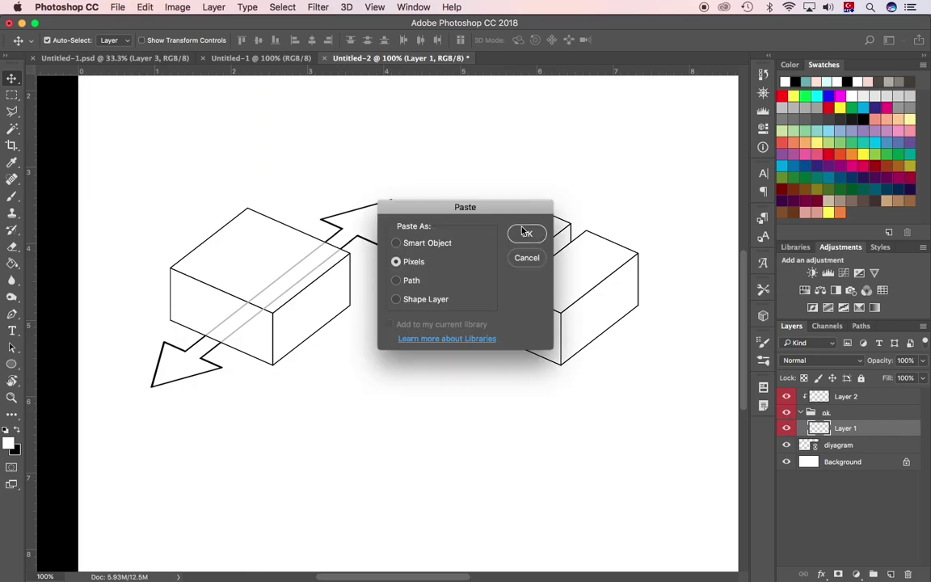
{"action": "left_click", "coordinate": [524, 233]}
{"action": "left_click_drag", "start_coordinate": [525, 186], "coordinate": [424, 301]}
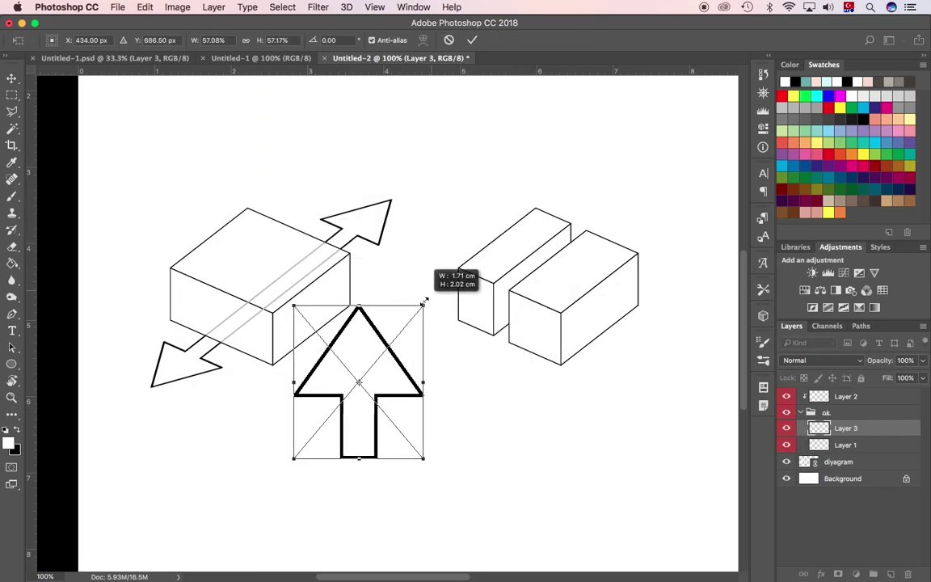
{"action": "key", "text": "Return"}
- Shrink the arrow further and place an upright copy on the three-box cluster
{"action": "scroll", "coordinate": [301, 370], "scroll_direction": "right", "scroll_amount": 5}
{"action": "mouse_move", "coordinate": [365, 389]}
{"action": "left_mouse_down"}
{"action": "mouse_move", "coordinate": [301, 370]}
{"action": "mouse_move", "coordinate": [356, 332]}
{"action": "left_mouse_up"}
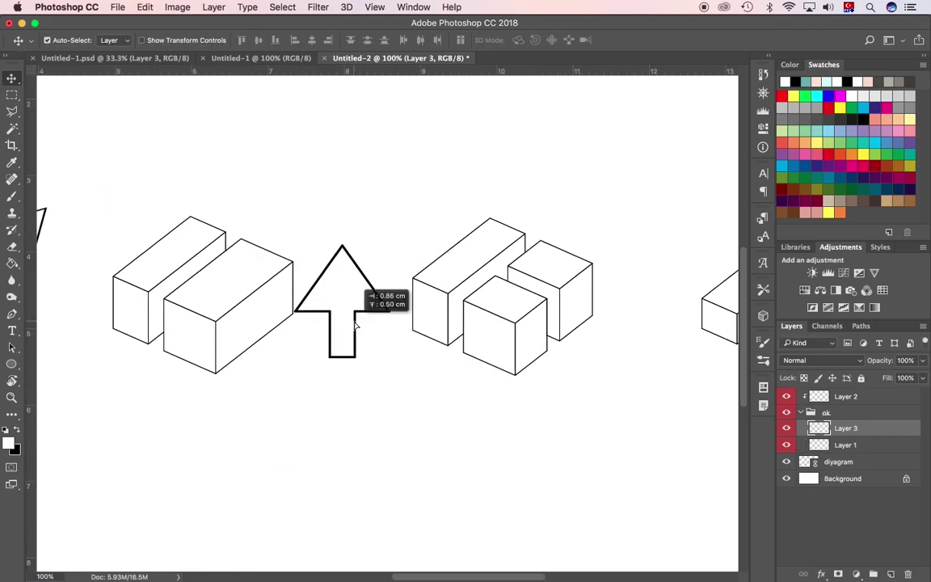
{"action": "scroll", "coordinate": [342, 388], "scroll_direction": "up", "scroll_amount": 2}
{"action": "key", "text": "ctrl+t"}
{"action": "left_click_drag", "start_coordinate": [366, 292], "coordinate": [344, 328]}
{"action": "key", "text": "Return"}
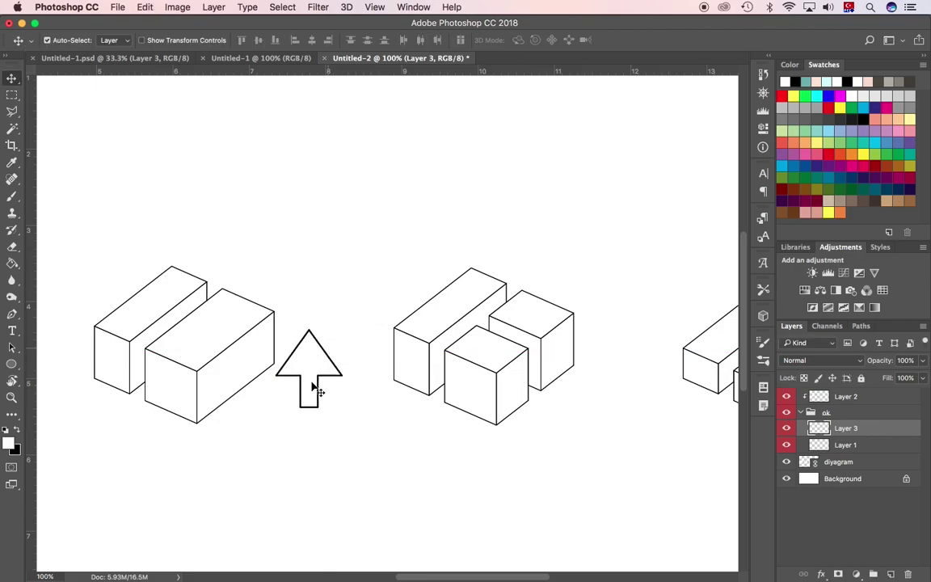
{"action": "left_click_drag", "start_coordinate": [315, 386], "coordinate": [458, 291]}
- Move the other arrow onto the two long boxes and rotate it 90°
{"action": "scroll", "coordinate": [409, 357], "scroll_direction": "left", "scroll_amount": 3}
{"action": "scroll", "coordinate": [409, 357], "scroll_direction": "down", "scroll_amount": 1}
{"action": "left_click_drag", "start_coordinate": [408, 347], "coordinate": [375, 347]}
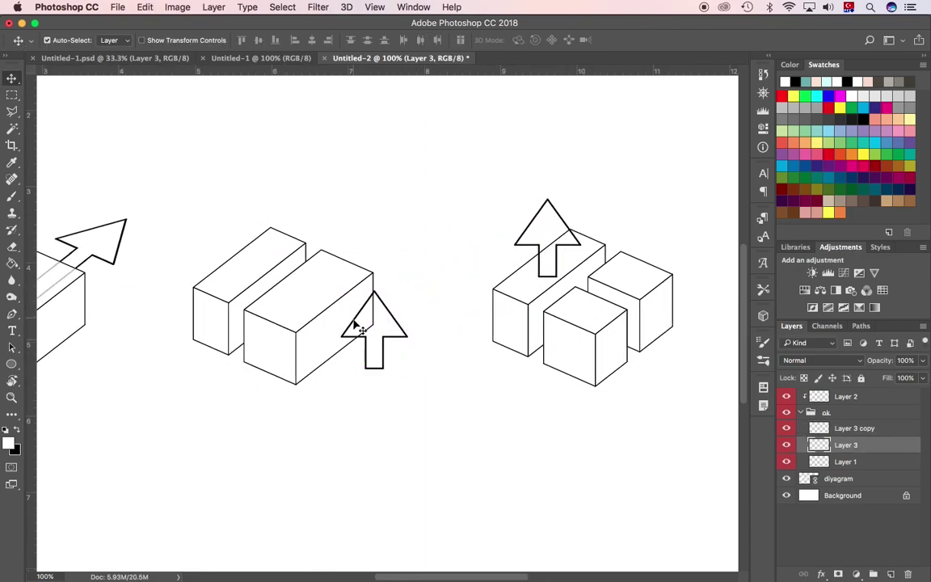
{"action": "key", "text": "ctrl+t"}
{"action": "type", "text": "9"}
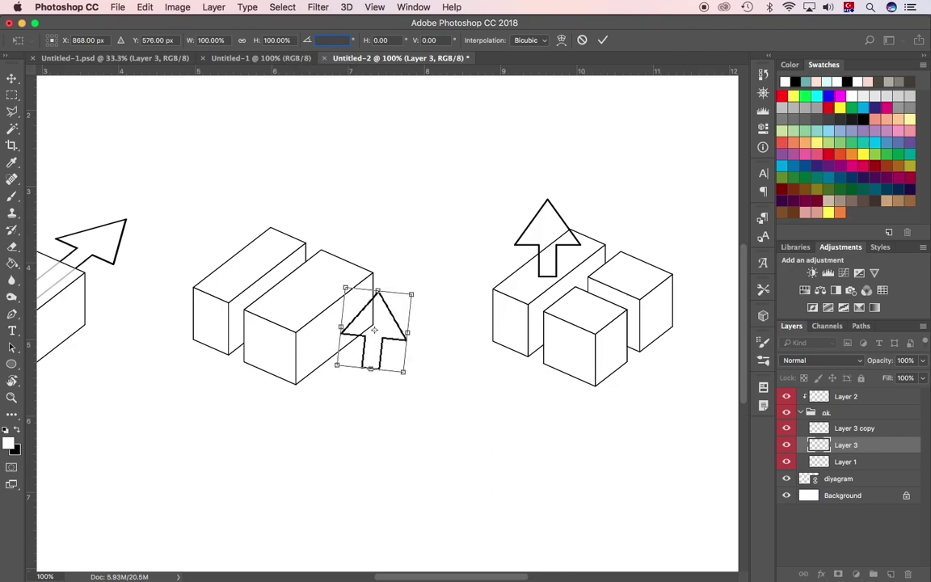
{"action": "type", "text": "0"}
- Skew the arrow flat with horizontal -30 and vertical about 52, beside the cluster
{"action": "left_click", "coordinate": [428, 40]}
{"action": "type", "text": "50"}
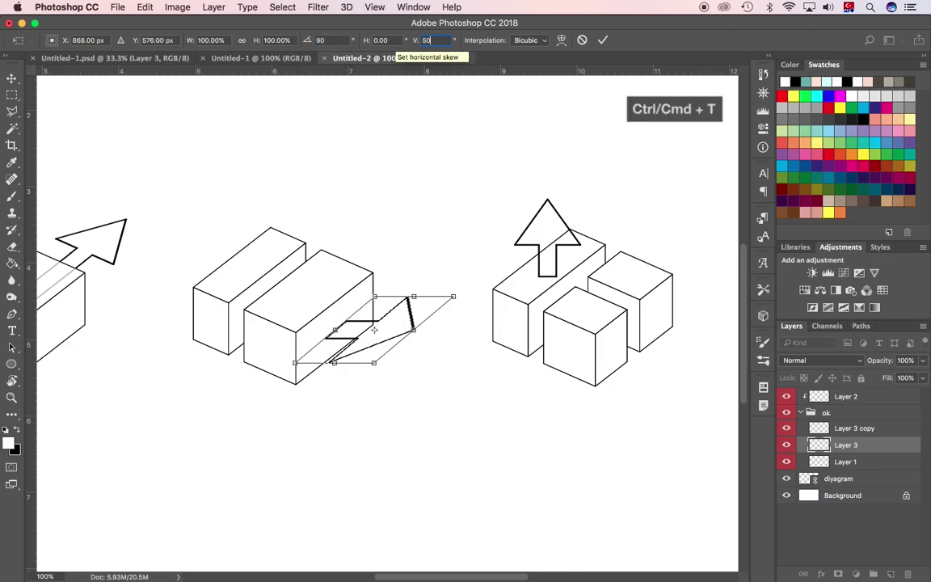
{"action": "type", "text": "6"}
{"action": "left_click", "coordinate": [399, 40]}
{"action": "type", "text": "-30"}
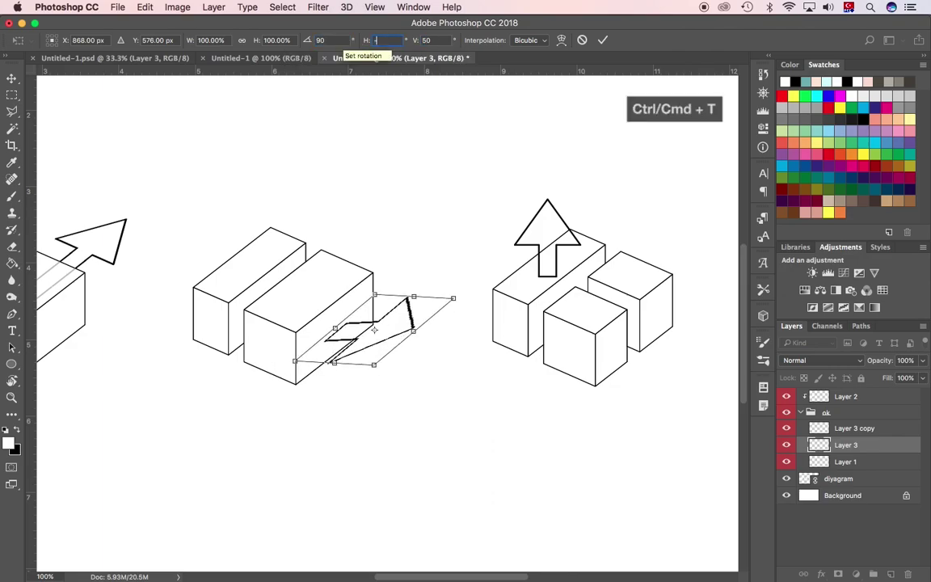
{"action": "key", "text": "Tab"}
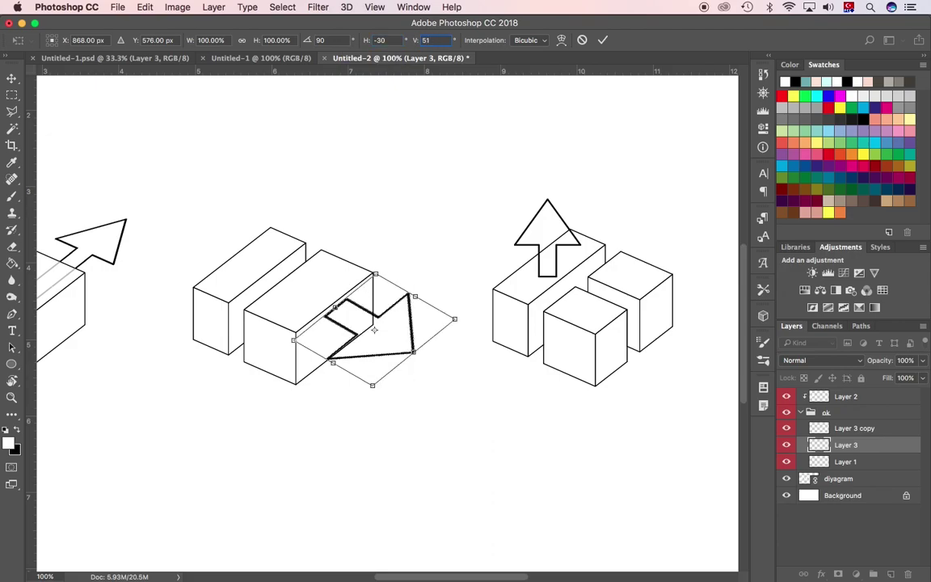
{"action": "key", "text": "Up"}
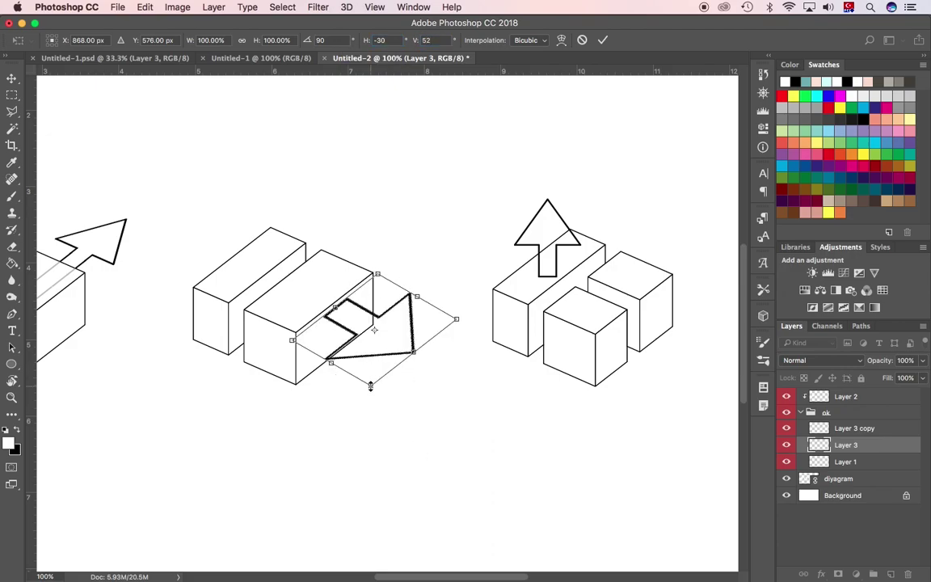
{"action": "left_click_drag", "start_coordinate": [350, 329], "coordinate": [640, 374]}
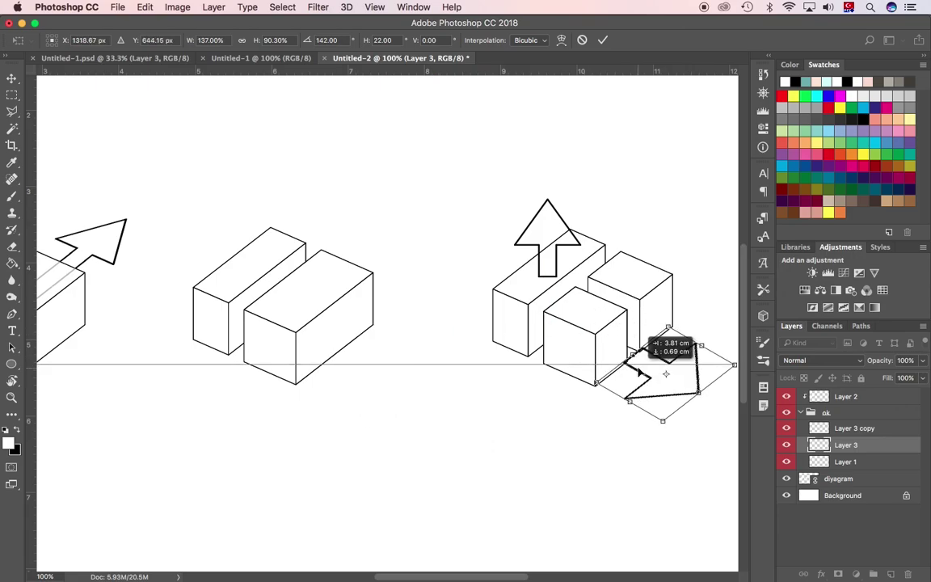
{"action": "key", "text": "Return"}
- Resize the flattened arrow to fit beside the long boxes
{"action": "left_click", "coordinate": [606, 337]}
{"action": "key", "text": "ctrl+t"}
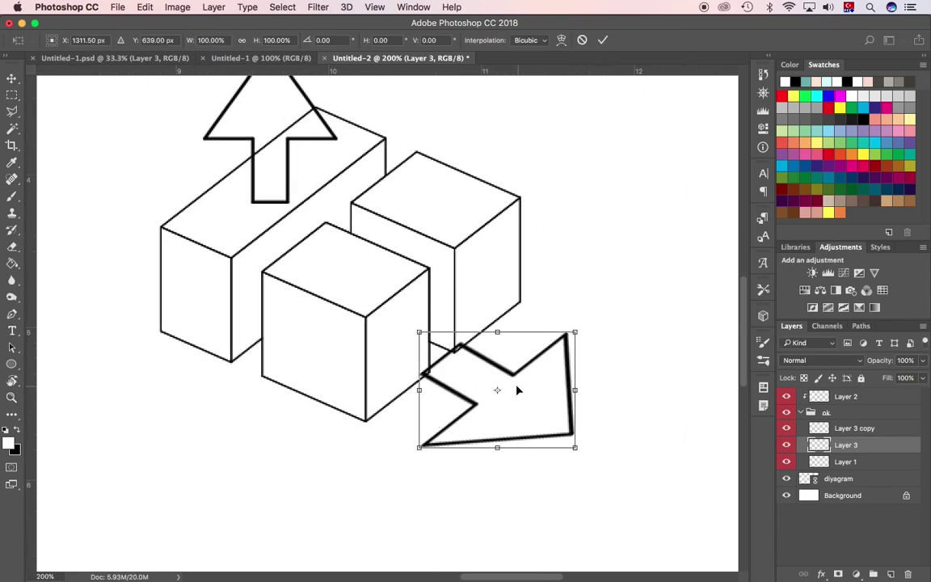
{"action": "mouse_move", "coordinate": [570, 330]}
{"action": "left_mouse_down"}
{"action": "mouse_move", "coordinate": [497, 375]}
{"action": "mouse_move", "coordinate": [538, 343]}
{"action": "left_mouse_up"}
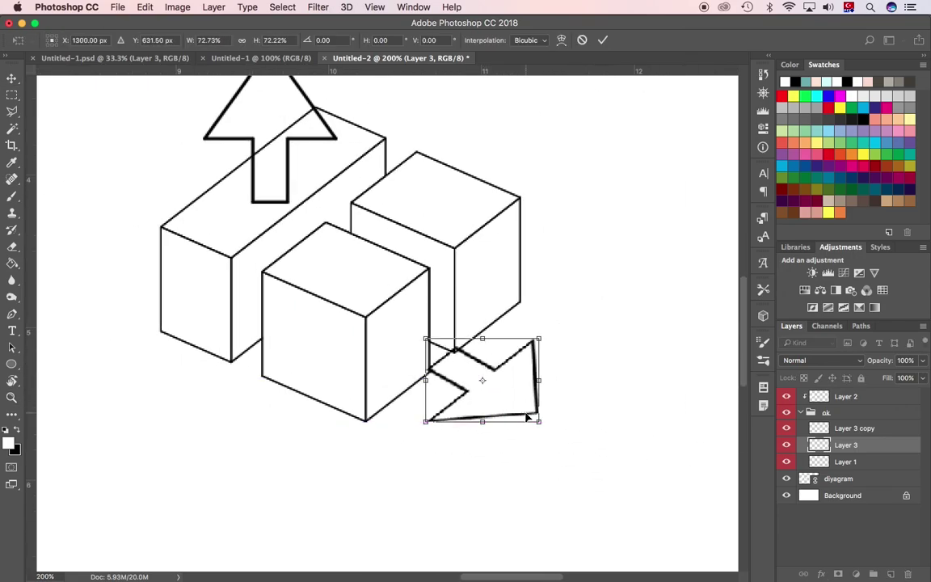
{"action": "left_click_drag", "start_coordinate": [484, 388], "coordinate": [495, 414]}
{"action": "key", "text": "Return"}
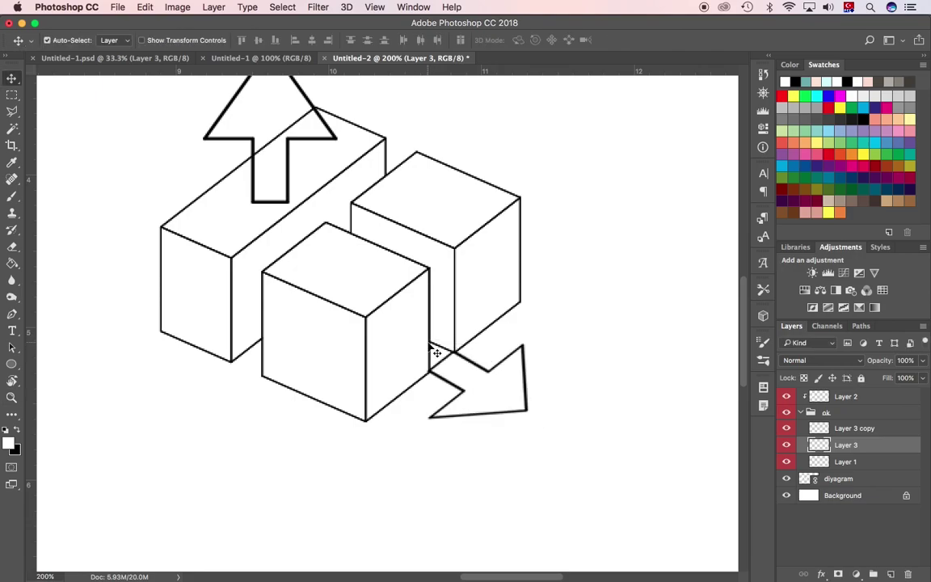
- Try copying the front cube onto its own layer over the arrow, then delete that copy
{"action": "left_click", "coordinate": [337, 150]}
{"action": "key", "text": "m"}
{"action": "left_click_drag", "start_coordinate": [117, 424], "coordinate": [578, 119]}
{"action": "key", "text": "ctrl+j"}
{"action": "key", "text": "v"}
{"action": "left_click_drag", "start_coordinate": [536, 307], "coordinate": [324, 252]}
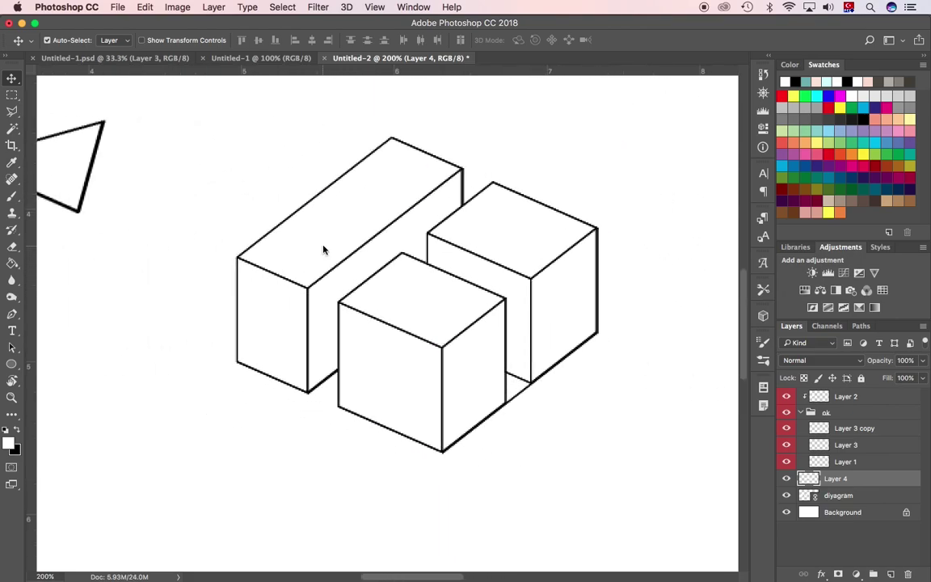
{"action": "scroll", "coordinate": [285, 306], "scroll_direction": "right", "scroll_amount": 5}
{"action": "scroll", "coordinate": [602, 332], "scroll_direction": "right", "scroll_amount": 5}
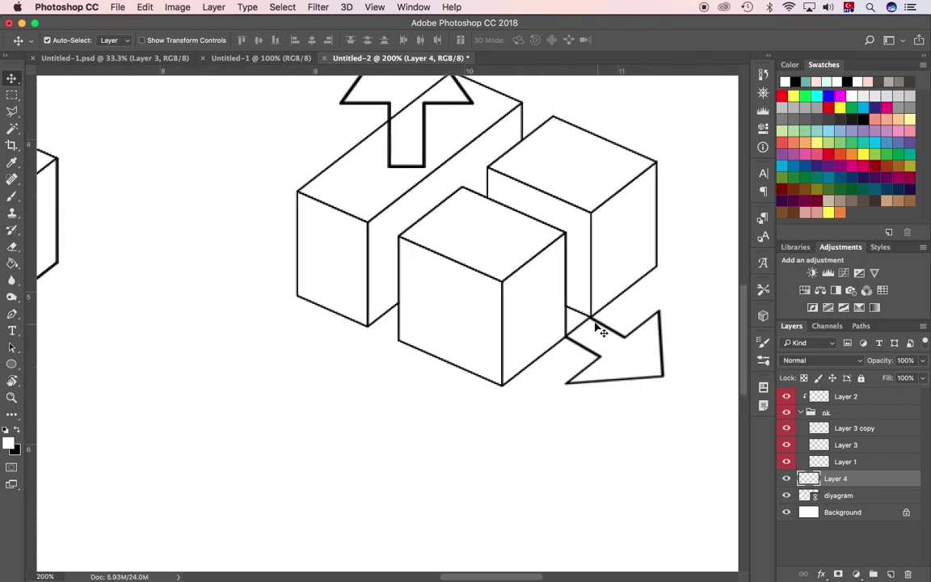
{"action": "left_click_drag", "start_coordinate": [602, 332], "coordinate": [321, 318]}
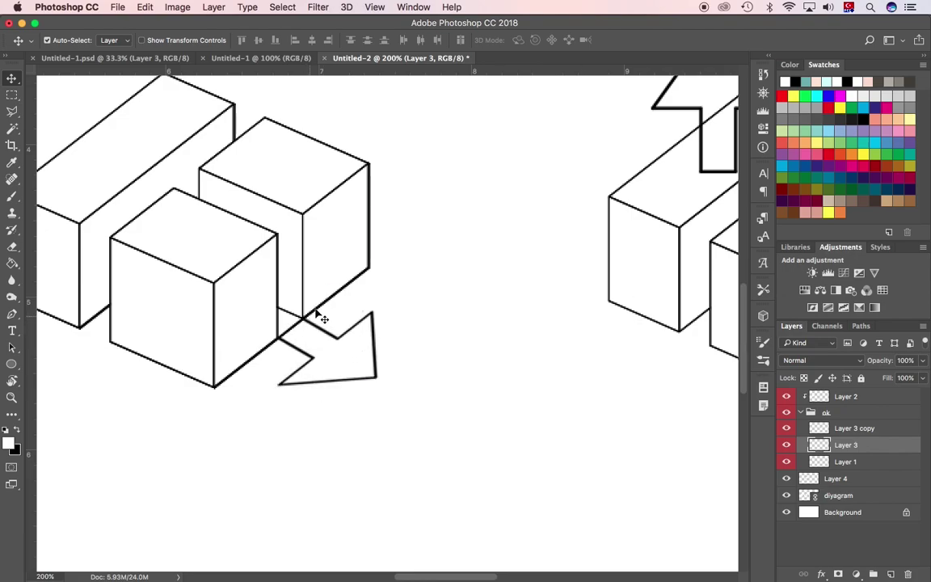
{"action": "left_click", "coordinate": [840, 478]}
{"action": "key", "text": "BackSpace"}
- Shrink the upright arrow on the three-box cluster
{"action": "key", "text": "z"}
{"action": "left_click", "coordinate": [388, 366], "text": "alt"}
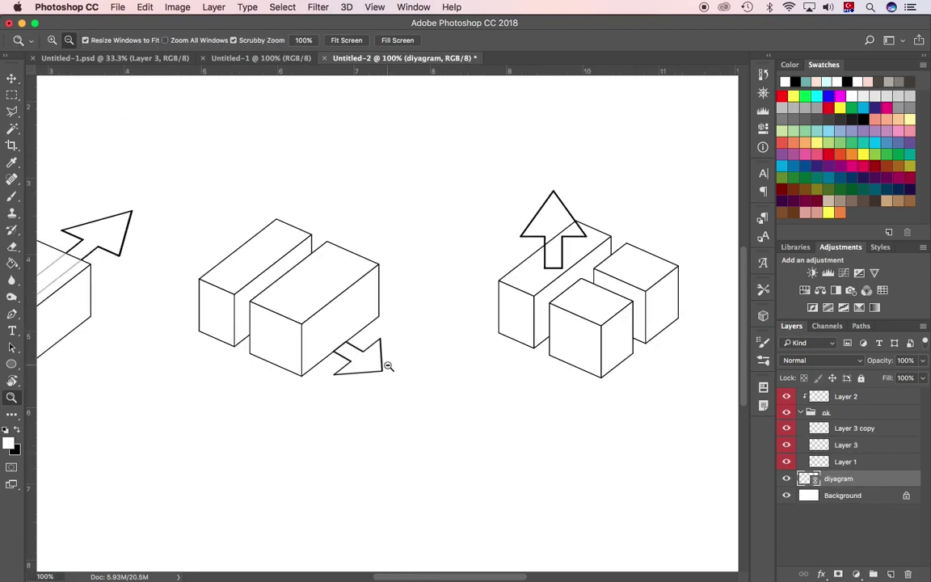
{"action": "scroll", "coordinate": [388, 366], "scroll_direction": "right", "scroll_amount": 3}
{"action": "left_click", "coordinate": [448, 298]}
{"action": "scroll", "coordinate": [311, 267], "scroll_direction": "right", "scroll_amount": 3}
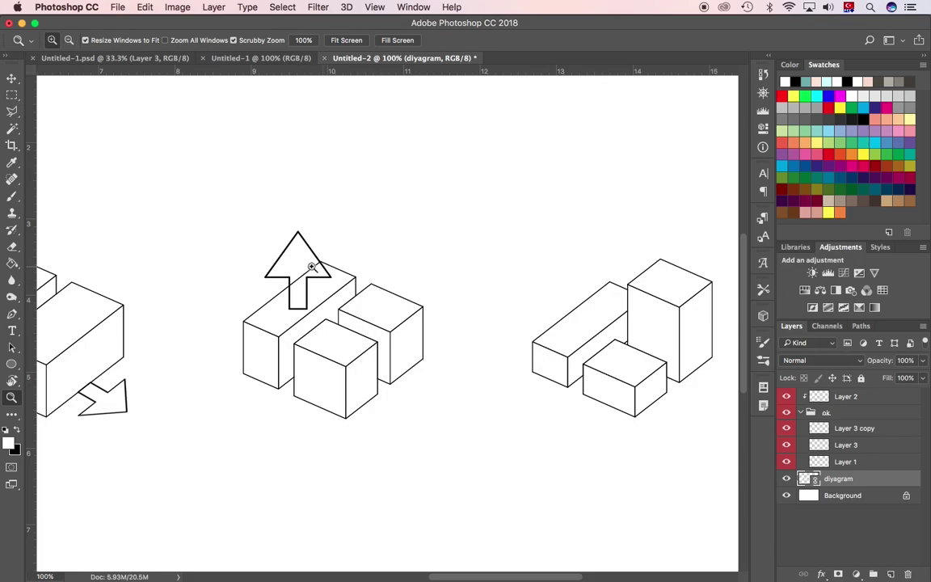
{"action": "key", "text": "v"}
{"action": "left_click", "coordinate": [308, 290]}
{"action": "left_click_drag", "start_coordinate": [267, 241], "coordinate": [301, 267]}
{"action": "key", "text": "Return"}
- Move the arrow onto the long box's top and try a skew, then cancel it
{"action": "key", "text": "z"}
{"action": "left_click", "coordinate": [307, 312]}
{"action": "key", "text": "v"}
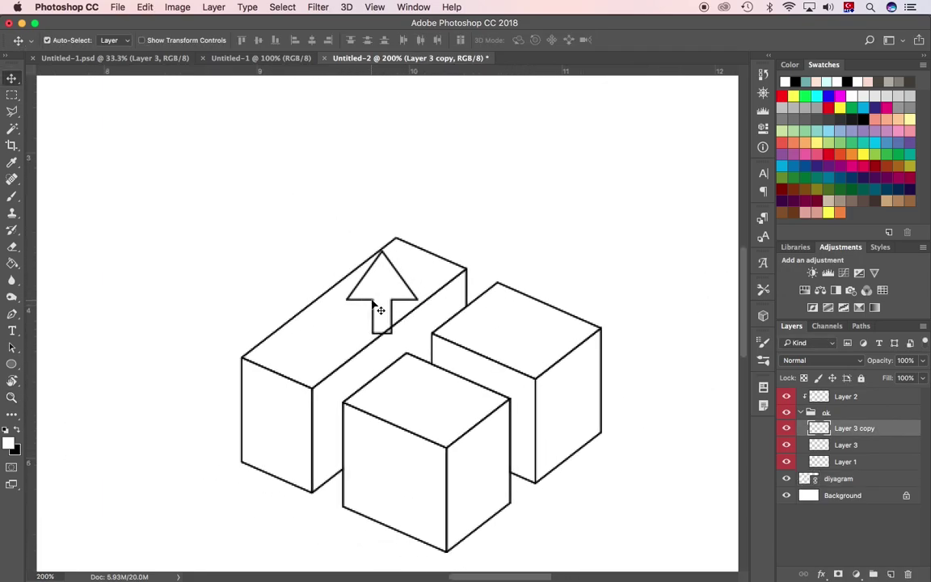
{"action": "left_click_drag", "start_coordinate": [379, 310], "coordinate": [349, 296]}
{"action": "key", "text": "ctrl+t"}
{"action": "type", "text": "20"}
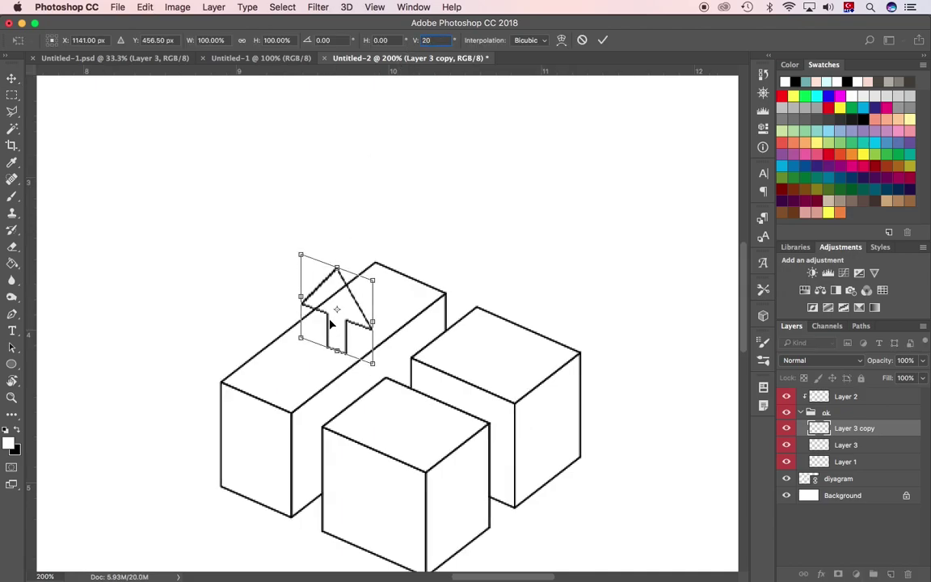
{"action": "mouse_move", "coordinate": [330, 324]}
{"action": "left_mouse_down"}
{"action": "mouse_move", "coordinate": [252, 348]}
{"action": "mouse_move", "coordinate": [247, 366]}
{"action": "left_mouse_up"}
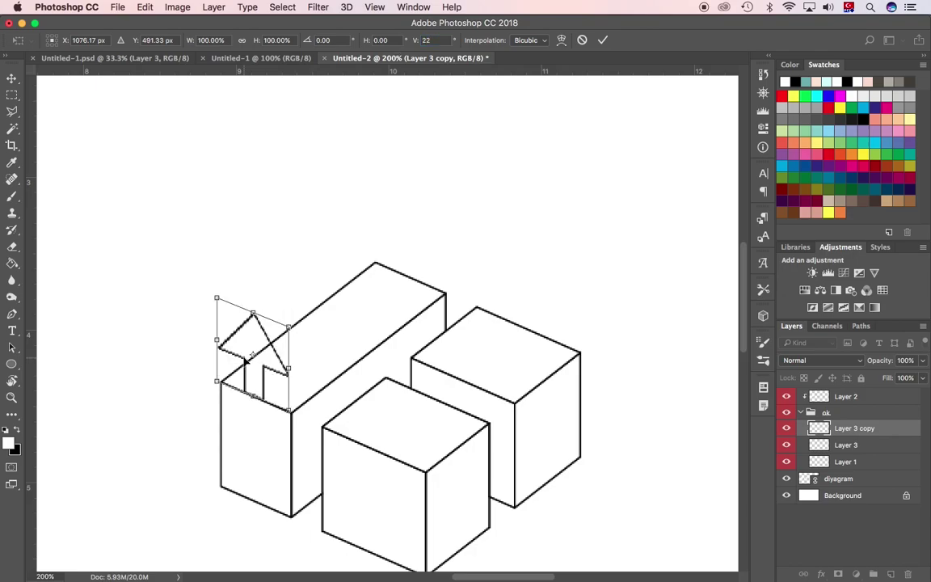
{"action": "key", "text": "Escape"}
- Reshape the arrow to lie flat on the long box's top face
{"action": "left_click_drag", "start_coordinate": [323, 307], "coordinate": [339, 291]}
{"action": "key", "text": "ctrl+t"}
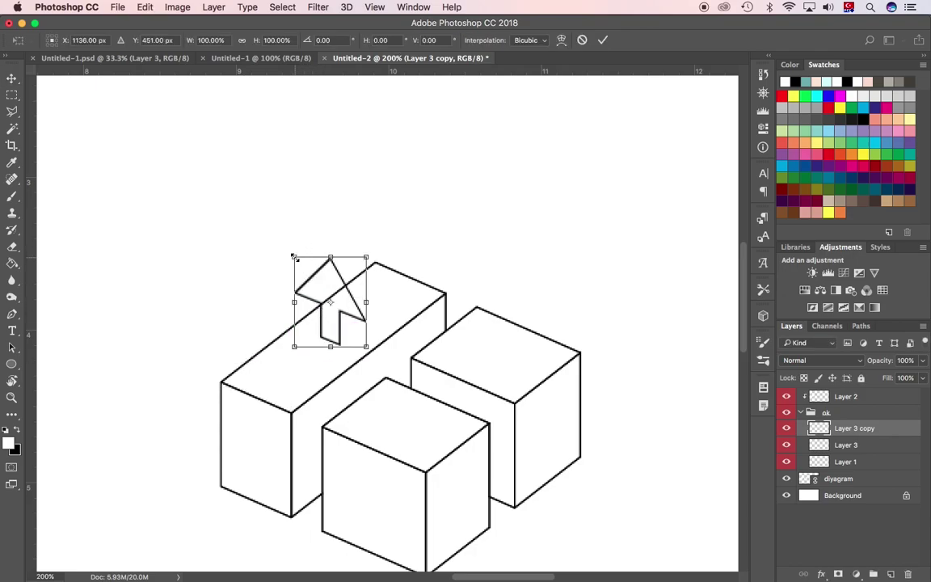
{"action": "left_click_drag", "start_coordinate": [293, 257], "coordinate": [314, 279]}
{"action": "key", "text": "Return"}
{"action": "left_click_drag", "start_coordinate": [335, 320], "coordinate": [322, 324]}
{"action": "key", "text": "ctrl+z"}
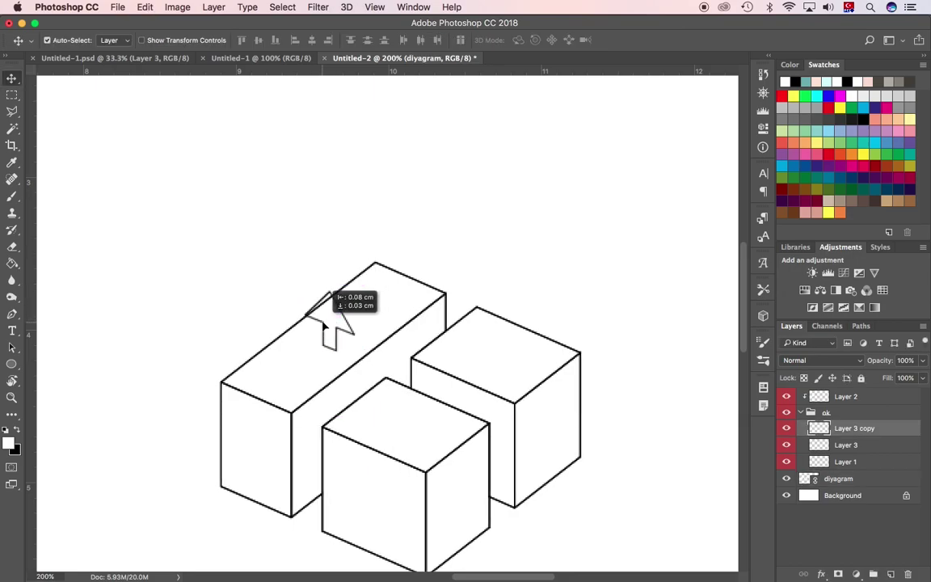
- Fill the flat arrow's inside with the Paint Bucket and move it to the right cube
{"action": "key", "text": "w"}
{"action": "left_click", "coordinate": [331, 318]}
{"action": "key", "text": "g"}
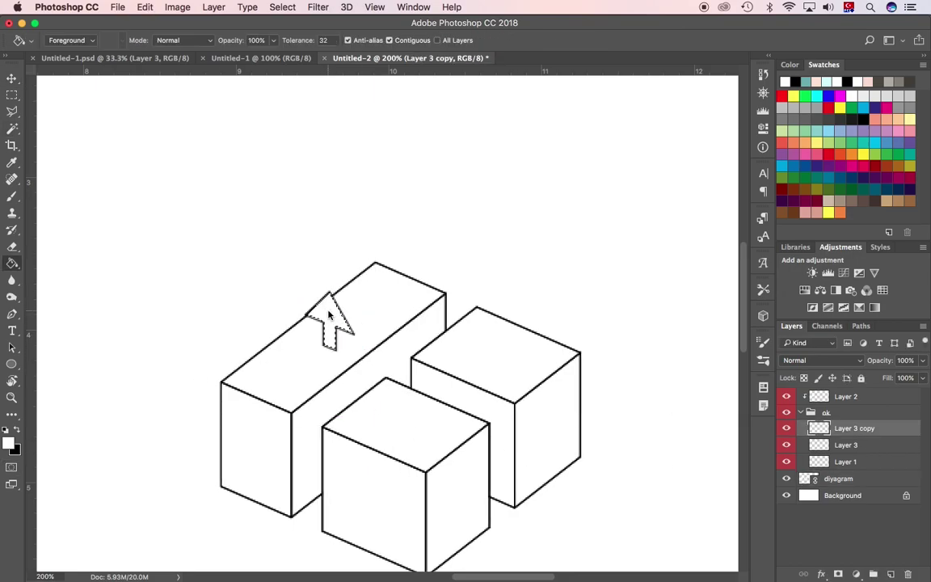
{"action": "key", "text": "v"}
{"action": "mouse_move", "coordinate": [336, 320]}
{"action": "left_mouse_down"}
{"action": "mouse_move", "coordinate": [498, 335]}
{"action": "mouse_move", "coordinate": [413, 398]}
{"action": "left_mouse_up"}
- Rotate the front cube's arrow to point down and copy it onto the long box
{"action": "key", "text": "ctrl+t"}
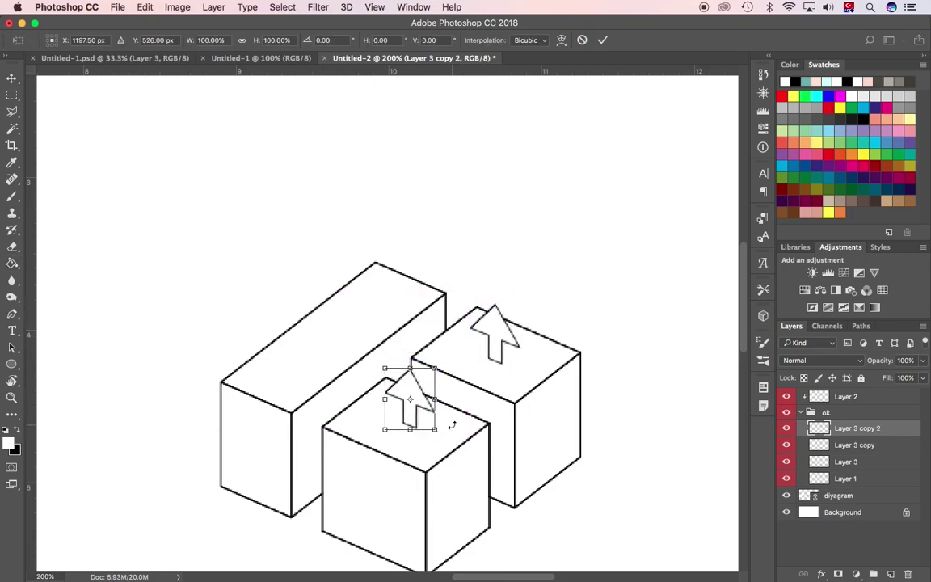
{"action": "left_click_drag", "start_coordinate": [443, 437], "coordinate": [307, 323]}
{"action": "key", "text": "Return"}
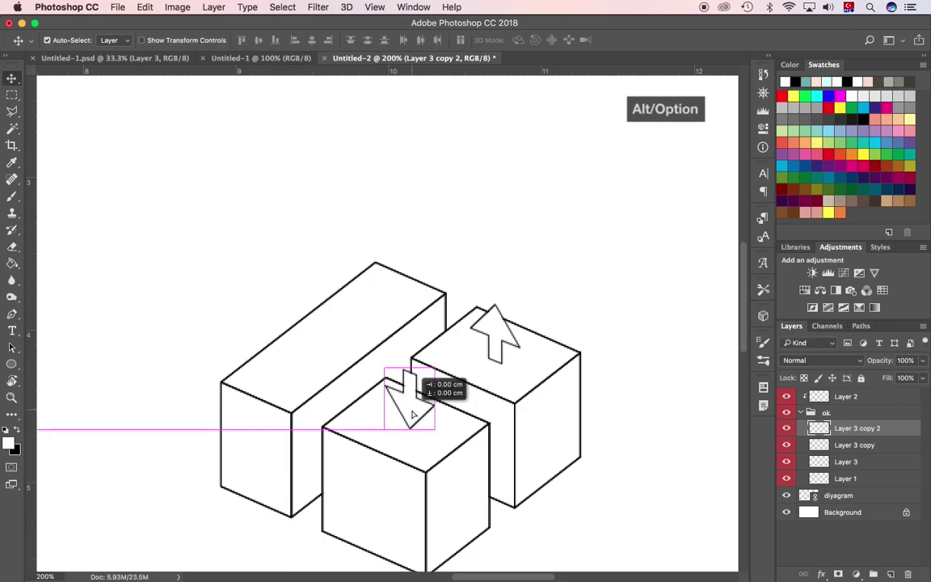
{"action": "mouse_move", "coordinate": [414, 413]}
{"action": "left_mouse_down"}
{"action": "mouse_move", "coordinate": [330, 336]}
{"action": "mouse_move", "coordinate": [336, 328]}
{"action": "left_mouse_up"}
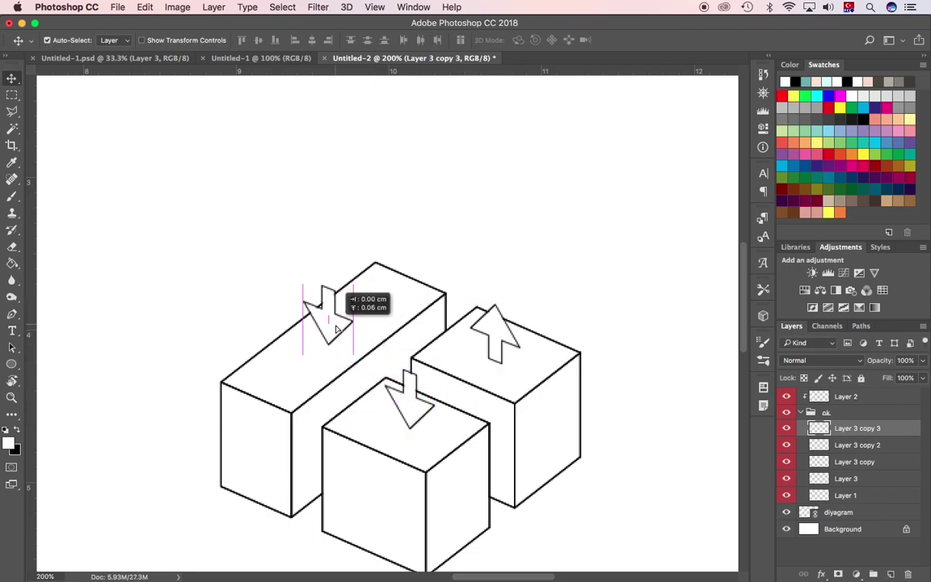
{"action": "key", "text": "z"}
{"action": "left_click", "coordinate": [415, 368], "text": "alt"}
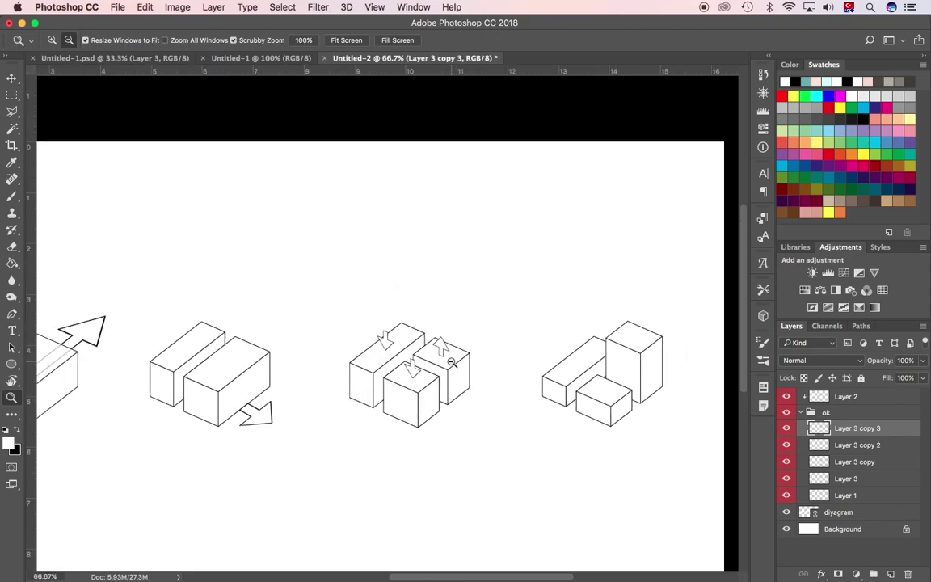
- Place the people silhouettes image from Documents > Adobe > photoshop into the diagram, shrunk
{"action": "scroll", "coordinate": [396, 364], "scroll_direction": "left", "scroll_amount": 3}
{"action": "left_click", "coordinate": [158, 575]}
{"action": "left_click", "coordinate": [222, 268]}
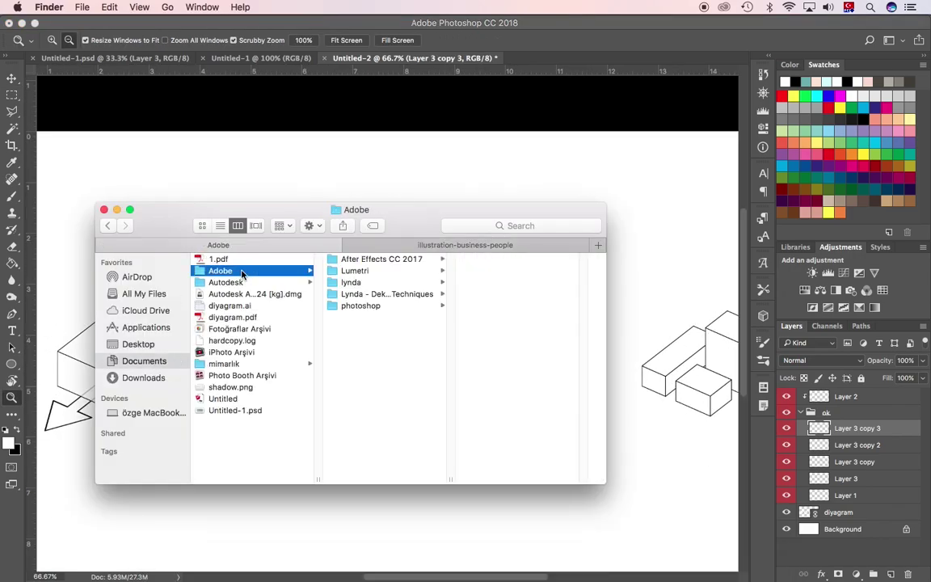
{"action": "left_click", "coordinate": [245, 306]}
{"action": "left_click", "coordinate": [370, 306]}
{"action": "left_click", "coordinate": [509, 351]}
{"action": "left_click", "coordinate": [370, 259]}
{"action": "left_click", "coordinate": [536, 469]}
{"action": "left_click", "coordinate": [371, 269]}
{"action": "left_click_drag", "start_coordinate": [370, 269], "coordinate": [437, 364]}
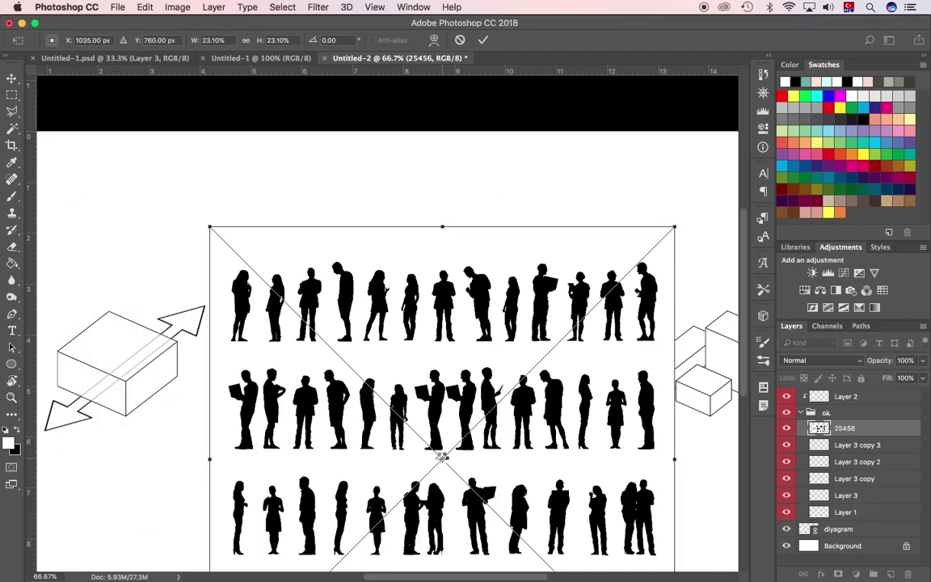
{"action": "key", "text": "Return"}
- Delete the silhouettes' white background and scale them down below the fourth block cluster
{"action": "key", "text": "v"}
{"action": "key", "text": "w"}
{"action": "left_click", "coordinate": [395, 357]}
{"action": "key", "text": "Delete"}
{"action": "key", "text": "ctrl+t"}
{"action": "left_click_drag", "start_coordinate": [675, 561], "coordinate": [617, 437]}
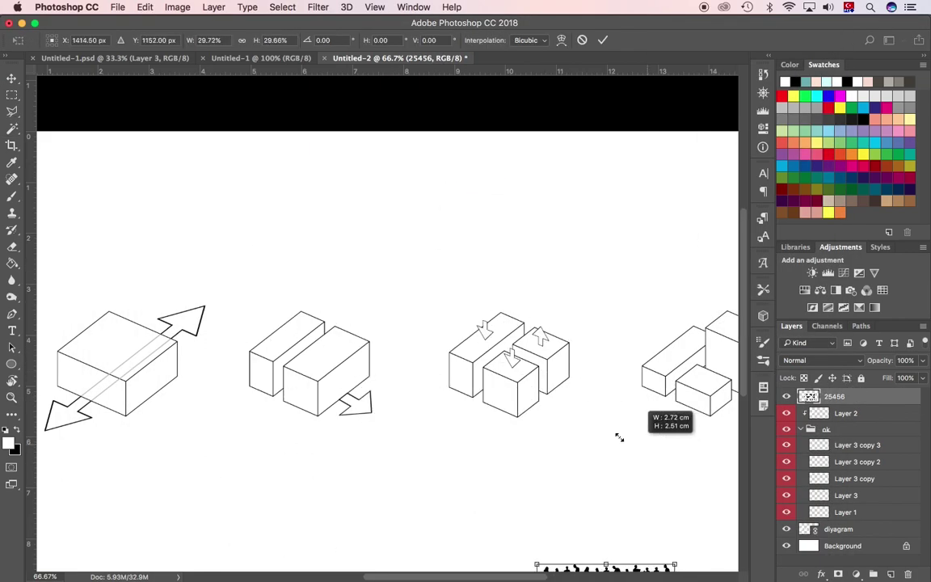
{"action": "key", "text": "Return"}
- Zoom in on the people sheet, select one figure and flip it horizontally
{"action": "key", "text": "v"}
{"action": "key", "text": "ctrl+plus"}
{"action": "key", "text": "ctrl+plus"}
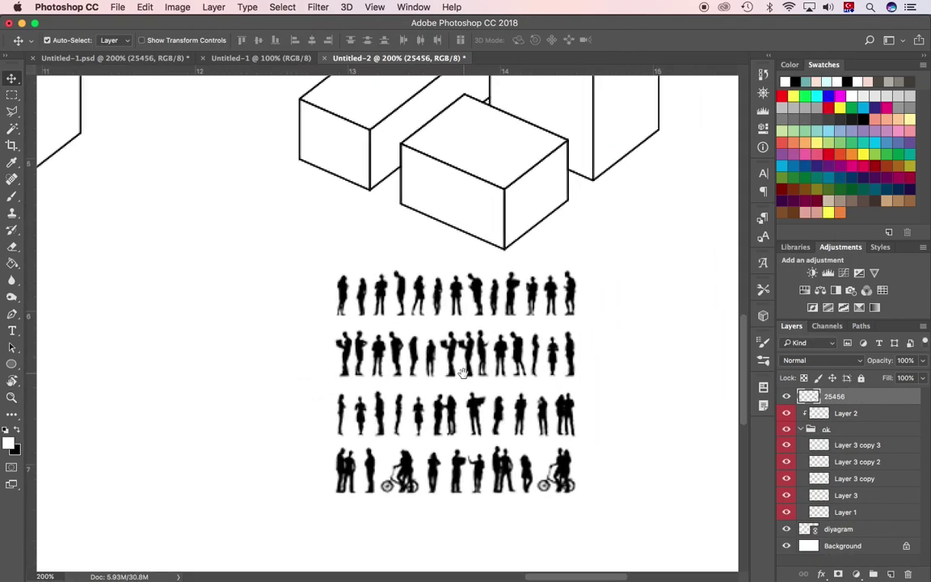
{"action": "key", "text": "l"}
{"action": "mouse_move", "coordinate": [287, 328]}
{"action": "left_mouse_down"}
{"action": "mouse_move", "coordinate": [302, 347]}
{"action": "mouse_move", "coordinate": [365, 142]}
{"action": "left_mouse_up"}
{"action": "left_click", "coordinate": [145, 6]}
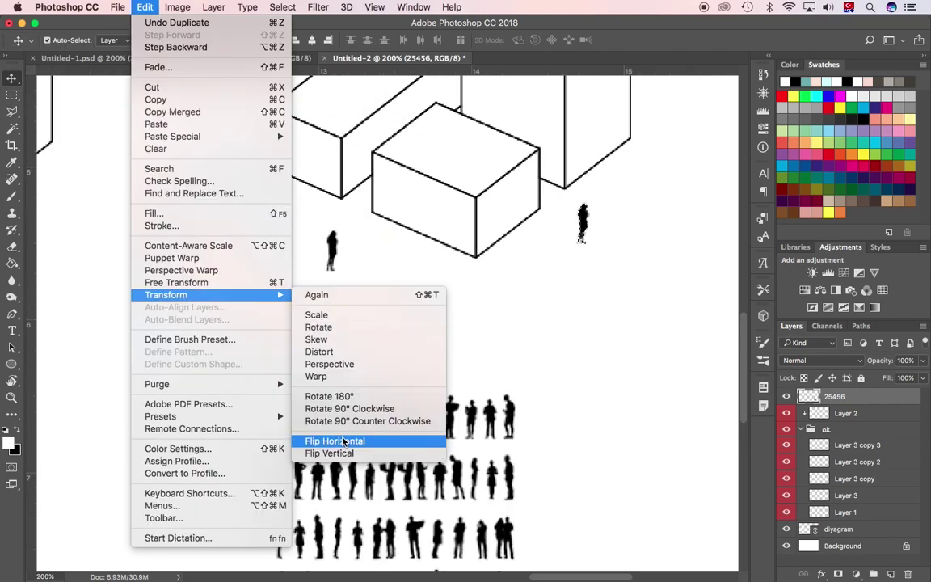
{"action": "left_click", "coordinate": [176, 282]}
{"action": "key", "text": "Return"}
- Select a second figure, mirror it horizontally and move it near the buildings
{"action": "scroll", "coordinate": [386, 397], "scroll_direction": "down", "scroll_amount": 2}
{"action": "key", "text": "m"}
{"action": "mouse_move", "coordinate": [380, 358]}
{"action": "left_mouse_down"}
{"action": "mouse_move", "coordinate": [394, 416]}
{"action": "mouse_move", "coordinate": [425, 198]}
{"action": "left_mouse_up"}
{"action": "key", "text": "v"}
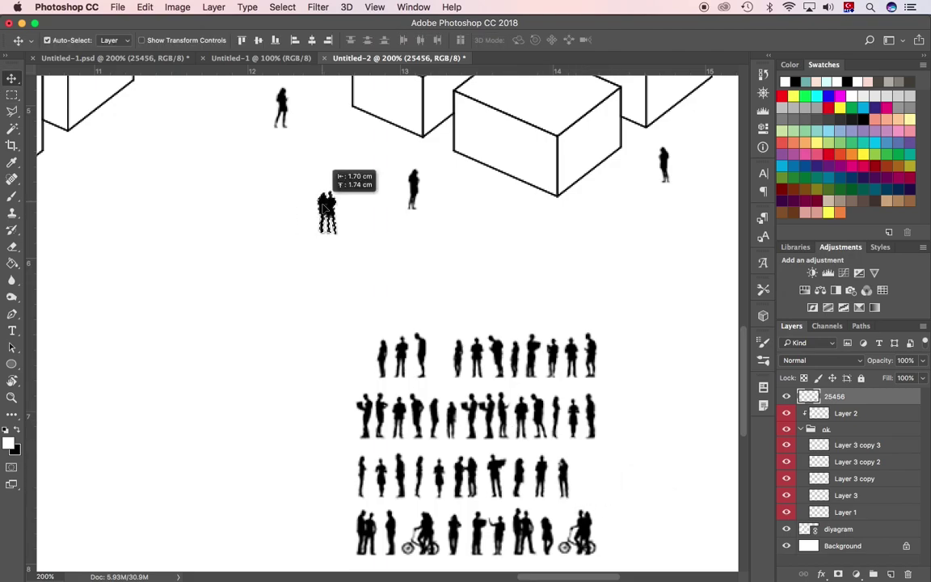
{"action": "left_click", "coordinate": [144, 6]}
{"action": "left_click", "coordinate": [343, 440]}
{"action": "scroll", "coordinate": [354, 375], "scroll_direction": "down", "scroll_amount": 5}
{"action": "mouse_move", "coordinate": [353, 374]}
{"action": "left_mouse_down"}
{"action": "mouse_move", "coordinate": [243, 171]}
{"action": "mouse_move", "coordinate": [588, 257]}
{"action": "left_mouse_up"}
- Place another figure beside the blocks and resize it with Cmd+T
{"action": "scroll", "coordinate": [588, 257], "scroll_direction": "down", "scroll_amount": 3}
{"action": "left_click_drag", "start_coordinate": [332, 505], "coordinate": [426, 252]}
{"action": "key", "text": "m"}
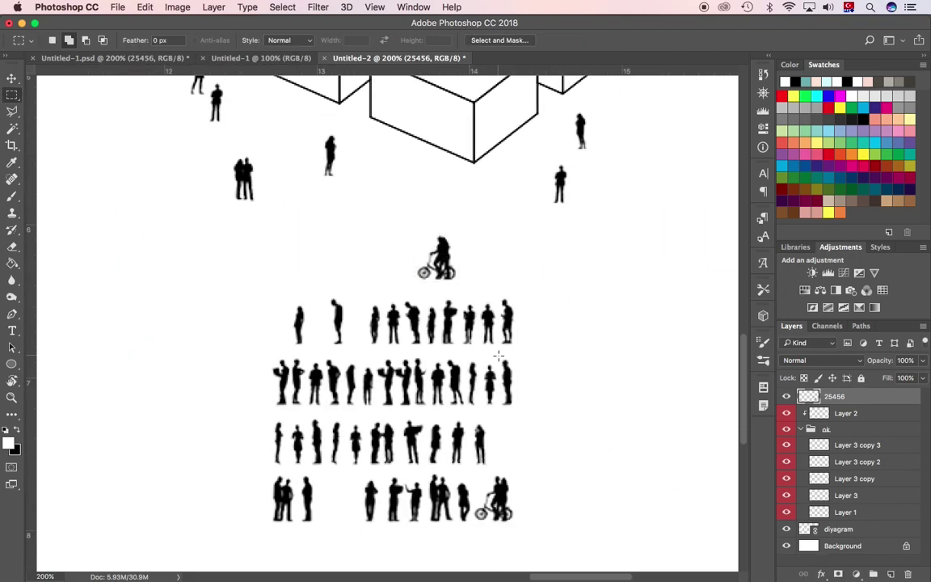
{"action": "left_click_drag", "start_coordinate": [500, 232], "coordinate": [481, 180]}
{"action": "key", "text": "ctrl+t"}
{"action": "key", "text": "Return"}
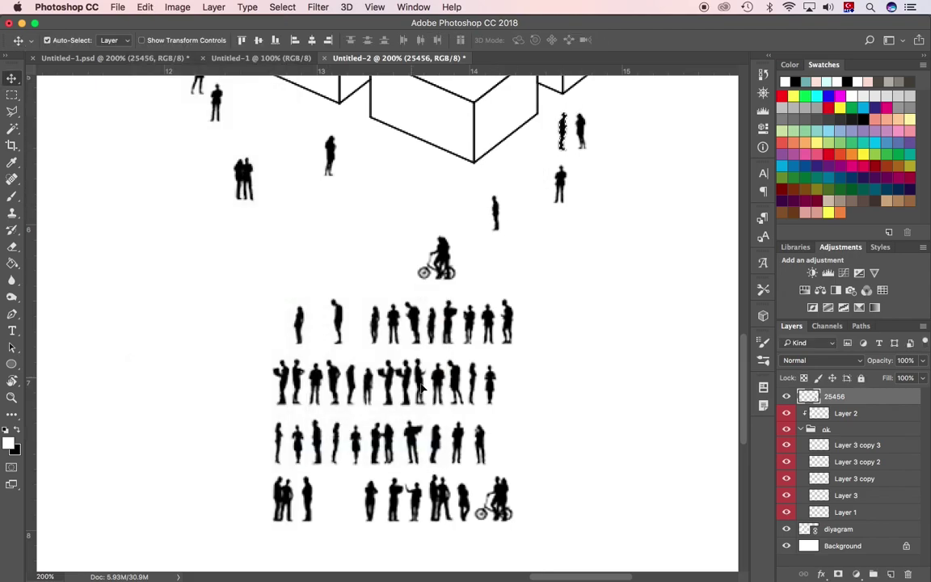
{"action": "scroll", "coordinate": [270, 345], "scroll_direction": "up", "scroll_amount": 3}
- Marquee another single figure on the people sheet
{"action": "key", "text": "m"}
{"action": "left_click_drag", "start_coordinate": [228, 308], "coordinate": [270, 345]}
{"action": "key", "text": "v"}
{"action": "scroll", "coordinate": [462, 258], "scroll_direction": "down", "scroll_amount": 3}
{"action": "key", "text": "m"}
- Move a pair of bottom-row figures beside the buildings and shrink them to about 85%
{"action": "left_click_drag", "start_coordinate": [311, 380], "coordinate": [372, 416]}
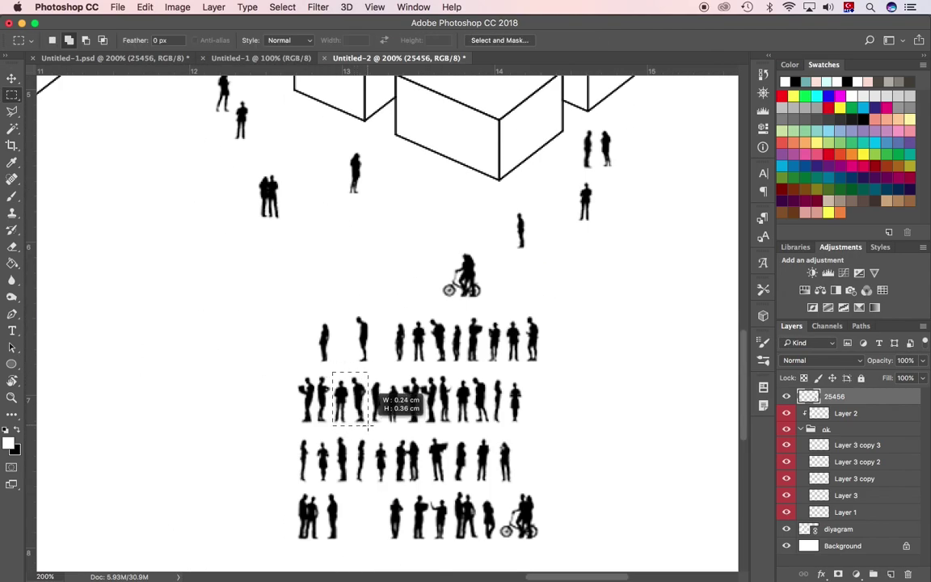
{"action": "left_click_drag", "start_coordinate": [339, 558], "coordinate": [284, 144]}
{"action": "key", "text": "ctrl+t"}
{"action": "key", "text": "Return"}
{"action": "key", "text": "m"}
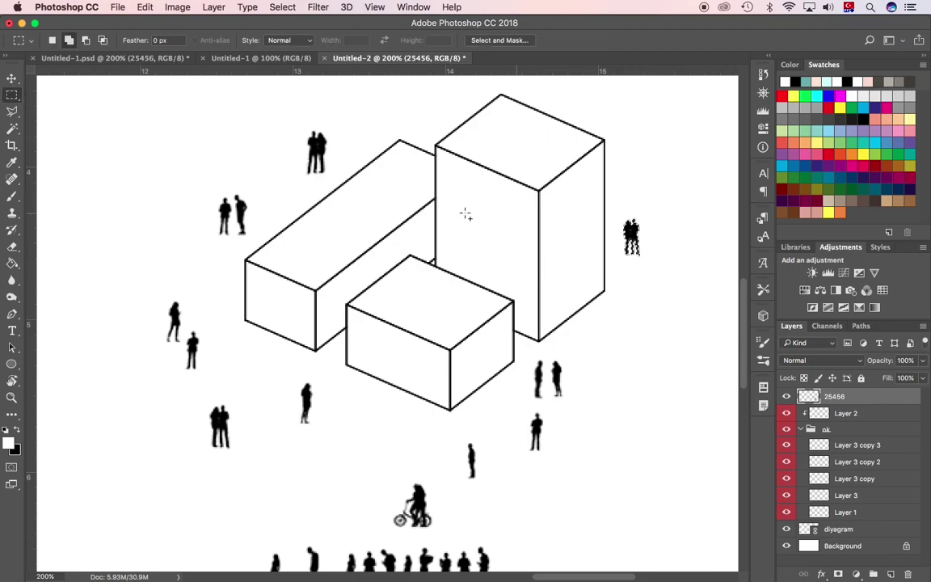
{"action": "key", "text": "ctrl+t"}
{"action": "left_click_drag", "start_coordinate": [271, 103], "coordinate": [302, 116]}
{"action": "key", "text": "Return"}
- Select the cyclist, set it in front of the cluster and apply its transform
{"action": "scroll", "coordinate": [305, 197], "scroll_direction": "down", "scroll_amount": 5}
{"action": "scroll", "coordinate": [452, 298], "scroll_direction": "down", "scroll_amount": 3}
{"action": "mouse_move", "coordinate": [417, 477]}
{"action": "left_mouse_down"}
{"action": "mouse_move", "coordinate": [464, 509]}
{"action": "mouse_move", "coordinate": [448, 295]}
{"action": "mouse_move", "coordinate": [490, 202]}
{"action": "mouse_move", "coordinate": [439, 394]}
{"action": "left_mouse_up"}
{"action": "key", "text": "v"}
{"action": "scroll", "coordinate": [557, 326], "scroll_direction": "right", "scroll_amount": 3}
{"action": "key", "text": "ctrl+t"}
{"action": "key", "text": "Return"}
- Select the leftover figures on the sheet for removal
{"action": "key", "text": "m"}
{"action": "scroll", "coordinate": [462, 272], "scroll_direction": "left", "scroll_amount": 3}
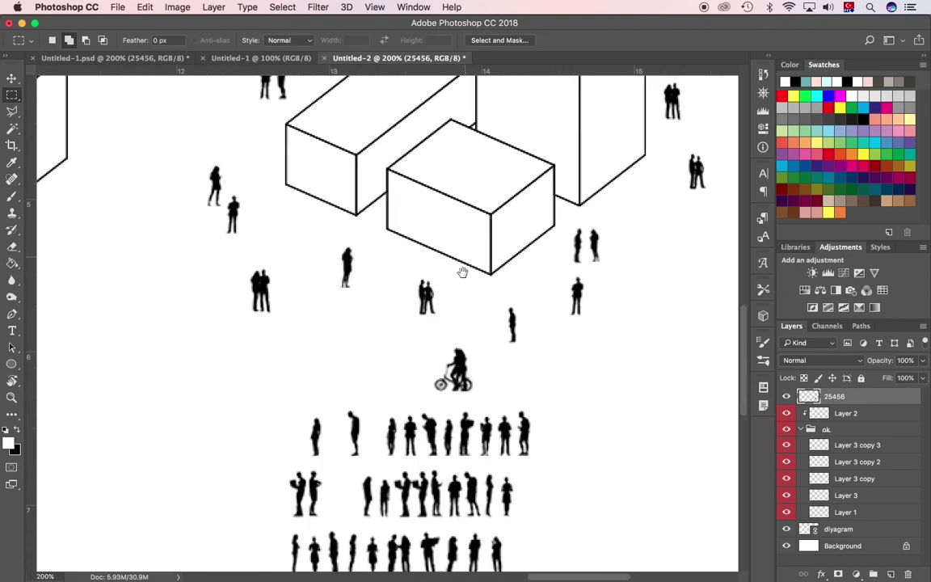
{"action": "scroll", "coordinate": [462, 272], "scroll_direction": "down", "scroll_amount": 3}
{"action": "left_click_drag", "start_coordinate": [268, 258], "coordinate": [603, 529]}
- Delete the leftover figures and drop two drawings from the tree - bush folder into the diagram
{"action": "key", "text": "Delete"}
{"action": "left_click", "coordinate": [432, 370], "text": "alt"}
{"action": "left_click", "coordinate": [166, 561]}
{"action": "left_click", "coordinate": [247, 387]}
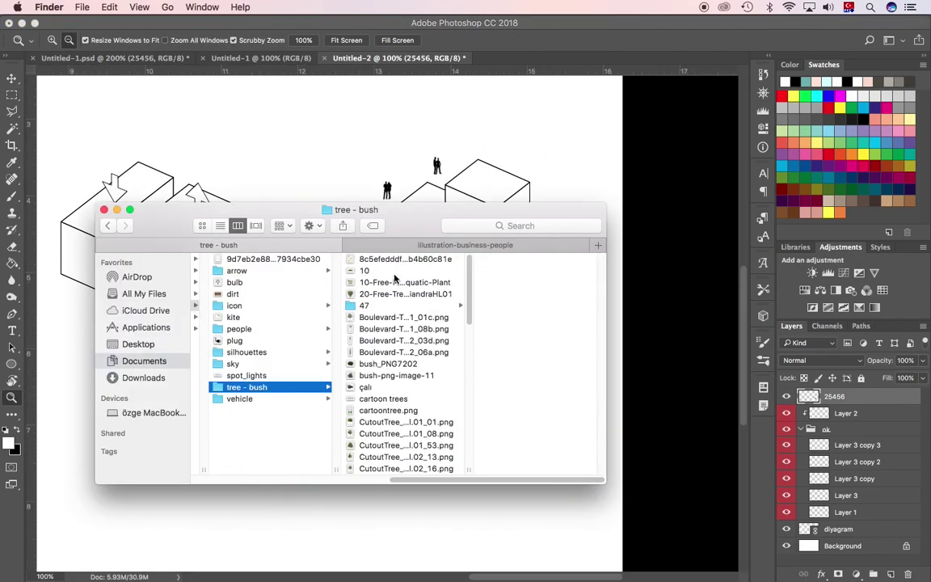
{"action": "left_click", "coordinate": [396, 271]}
{"action": "left_click_drag", "start_coordinate": [396, 282], "coordinate": [338, 335]}
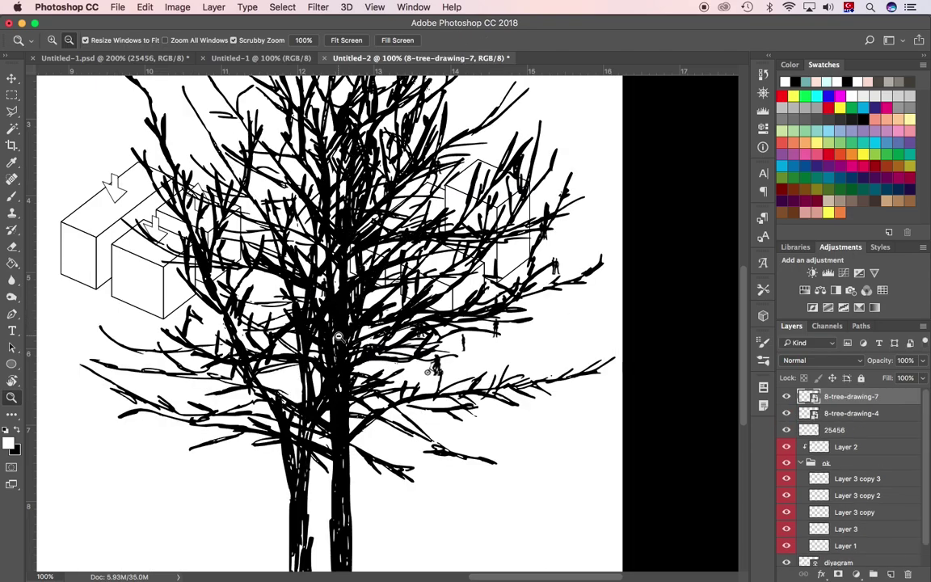
- Group the trees with the people layer and scale the oversized tree down
{"action": "left_click", "coordinate": [840, 430], "text": "shift"}
{"action": "key", "text": "ctrl+g"}
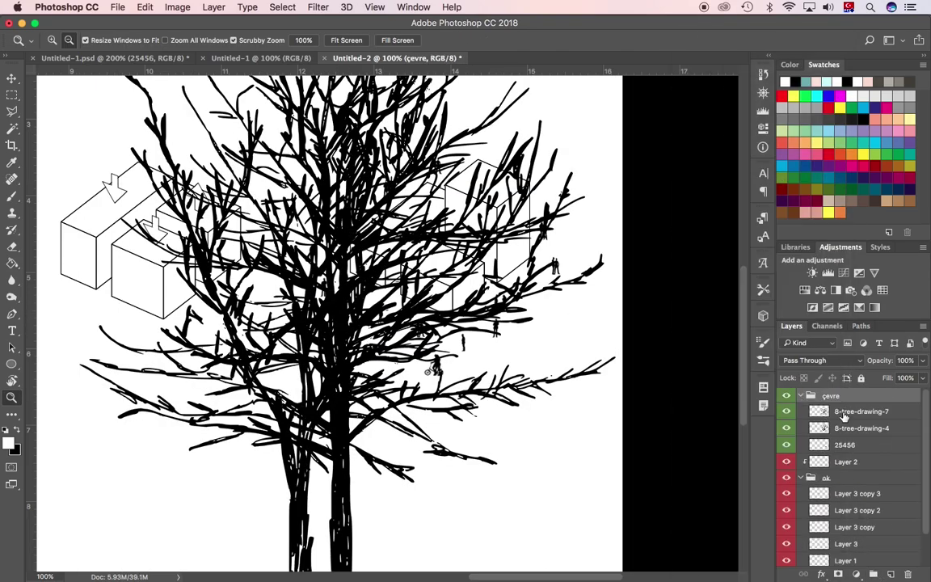
{"action": "key", "text": "ctrl+minus"}
{"action": "key", "text": "ctrl+t"}
{"action": "left_click_drag", "start_coordinate": [483, 349], "coordinate": [333, 156]}
{"action": "key", "text": "Return"}
- Position the trees beside the buildings, flipping one copy horizontally in front of them
{"action": "mouse_move", "coordinate": [373, 222]}
{"action": "left_mouse_down"}
{"action": "mouse_move", "coordinate": [602, 278]}
{"action": "mouse_move", "coordinate": [604, 242]}
{"action": "left_mouse_up"}
{"action": "key", "text": "ctrl+plus"}
{"action": "mouse_move", "coordinate": [178, 267]}
{"action": "left_mouse_down"}
{"action": "mouse_move", "coordinate": [191, 243]}
{"action": "mouse_move", "coordinate": [267, 437]}
{"action": "mouse_move", "coordinate": [428, 383]}
{"action": "mouse_move", "coordinate": [396, 428]}
{"action": "left_mouse_up"}
{"action": "left_click", "coordinate": [145, 7]}
{"action": "left_click", "coordinate": [328, 441]}
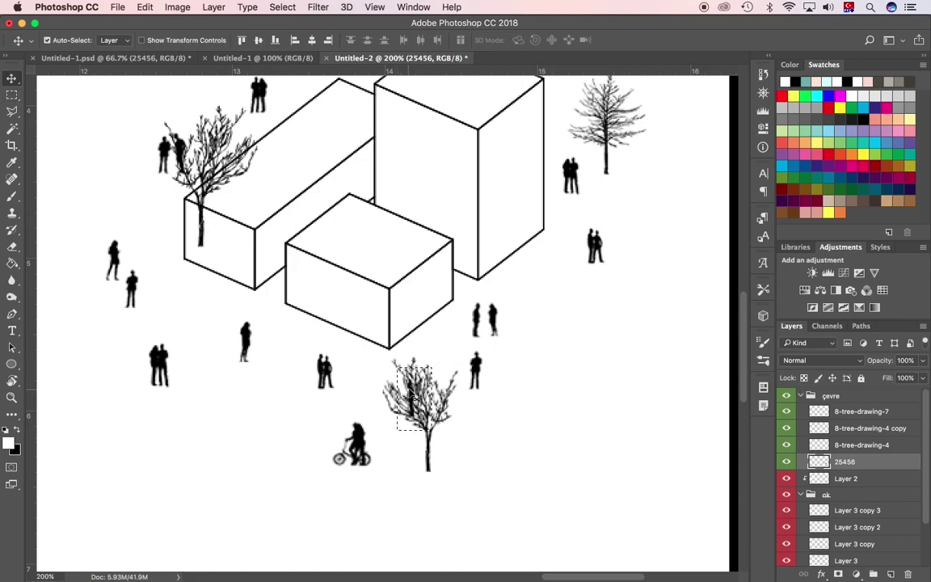
{"action": "left_click_drag", "start_coordinate": [187, 301], "coordinate": [176, 99]}
{"action": "key", "text": "z"}
{"action": "left_click", "coordinate": [434, 307], "text": "alt"}
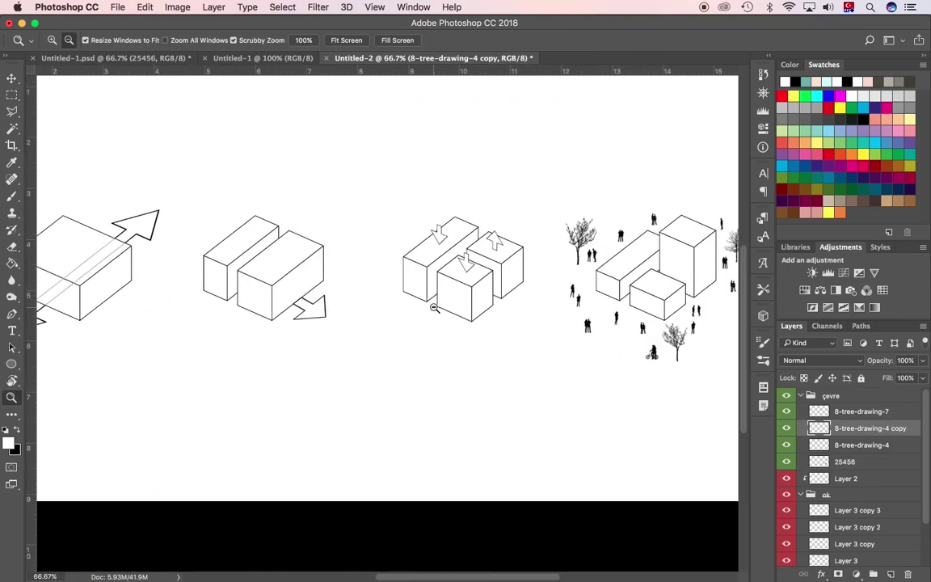
- Add the BAĞLANTI text label below the first diagram and move it closer
{"action": "left_click", "coordinate": [434, 308], "text": "alt"}
{"action": "left_click", "coordinate": [12, 332]}
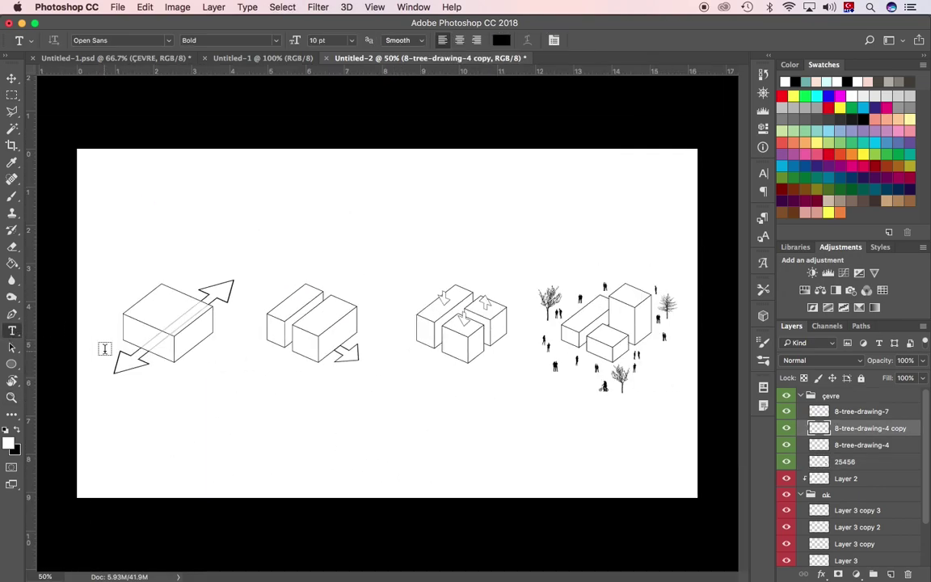
{"action": "left_click", "coordinate": [193, 389]}
{"action": "type", "text": "BAĞLANTI"}
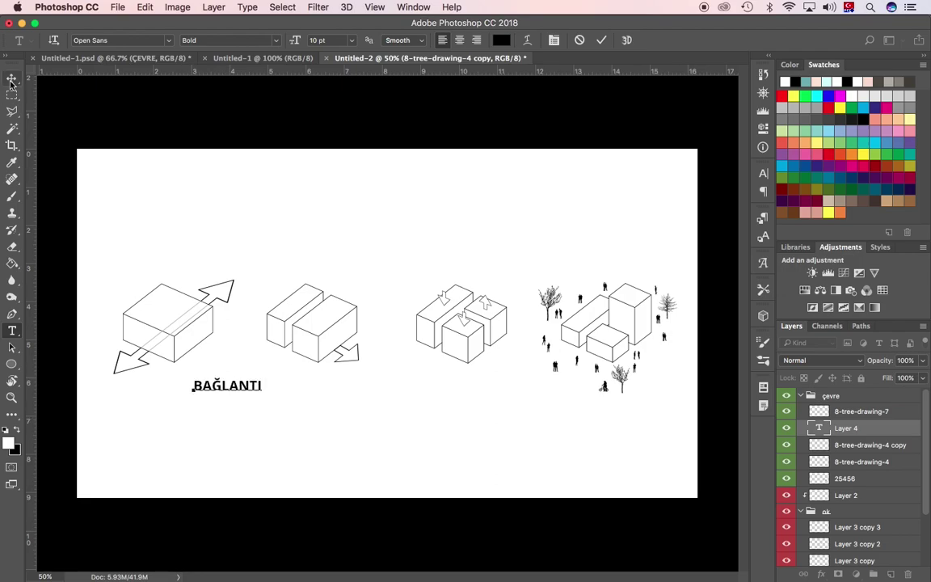
{"action": "left_click", "coordinate": [13, 79]}
{"action": "left_click", "coordinate": [211, 400], "text": "super"}
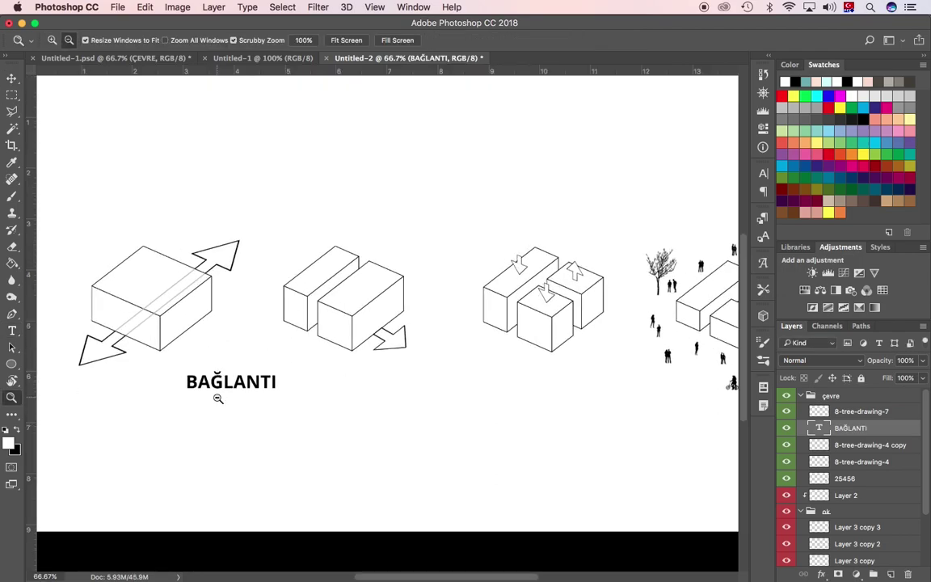
{"action": "mouse_move", "coordinate": [224, 390]}
{"action": "left_mouse_down"}
{"action": "mouse_move", "coordinate": [202, 385]}
{"action": "mouse_move", "coordinate": [207, 376]}
{"action": "left_mouse_up"}
- Rotate and skew BAĞLANTI to the isometric angle, then set it along the block's lower edge
{"action": "key", "text": "super+t"}
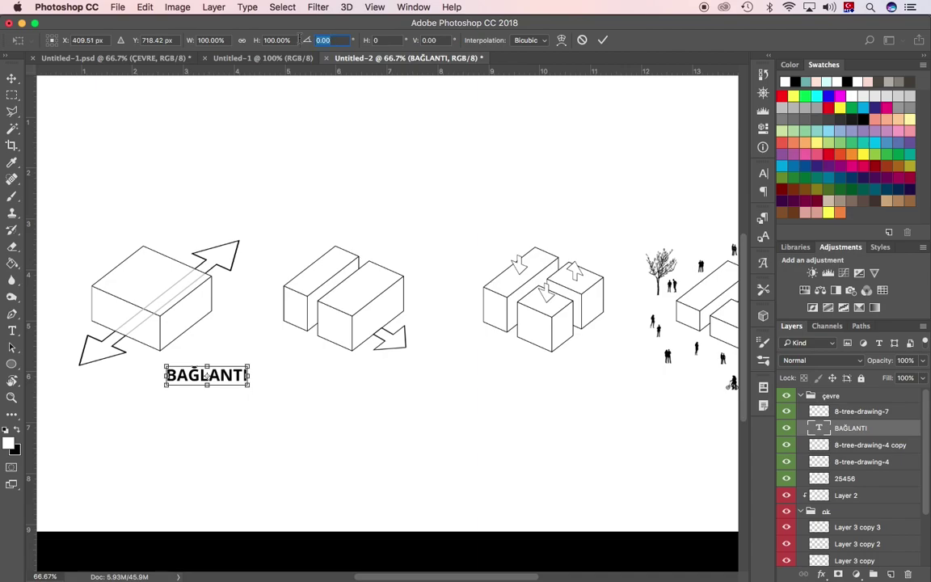
{"action": "type", "text": "30"}
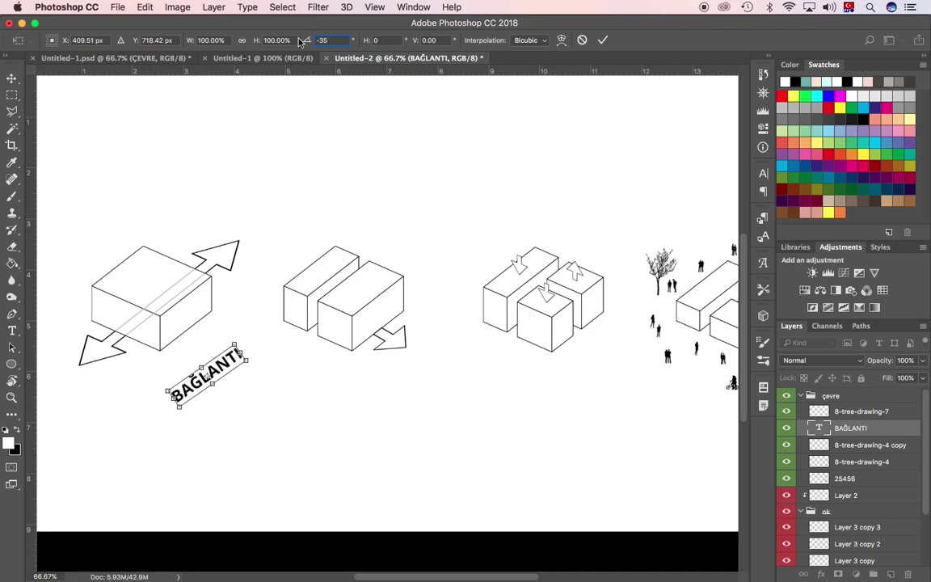
{"action": "type", "text": "10"}
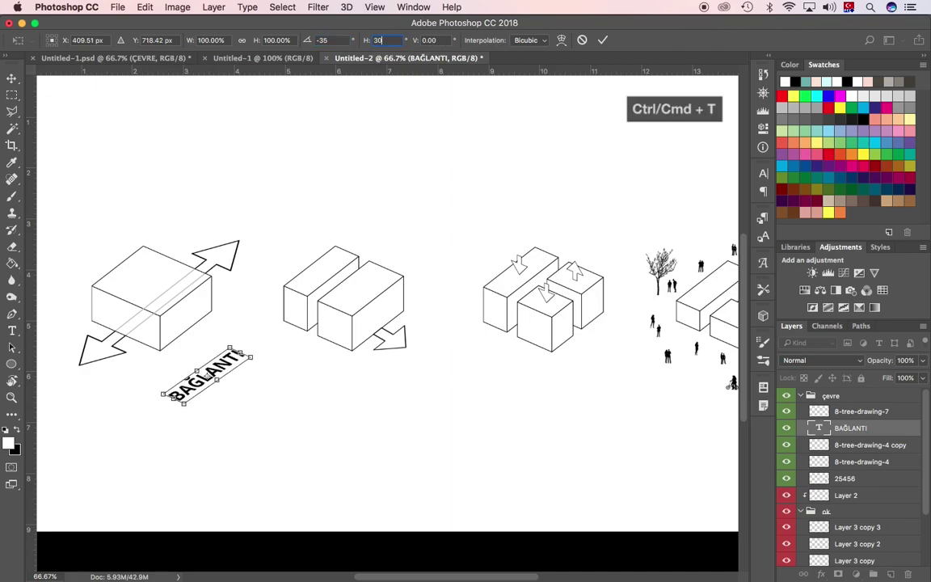
{"action": "left_click_drag", "start_coordinate": [193, 396], "coordinate": [178, 350]}
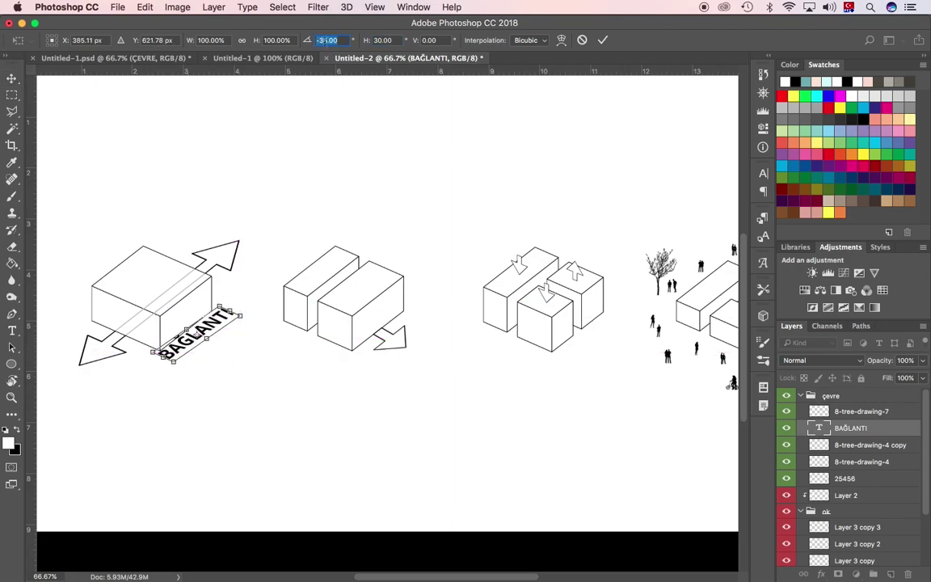
{"action": "key", "text": "Return"}
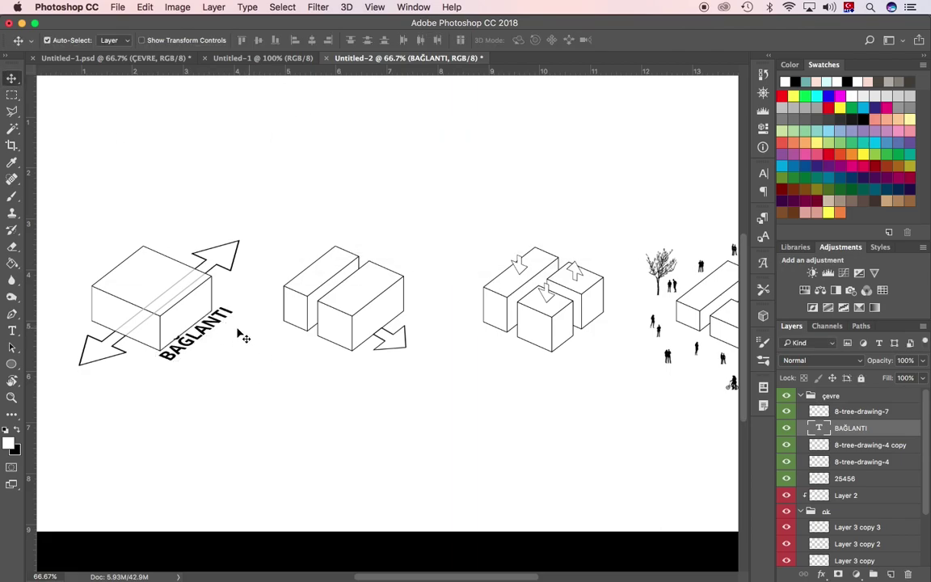
{"action": "left_click_drag", "start_coordinate": [245, 332], "coordinate": [266, 347]}
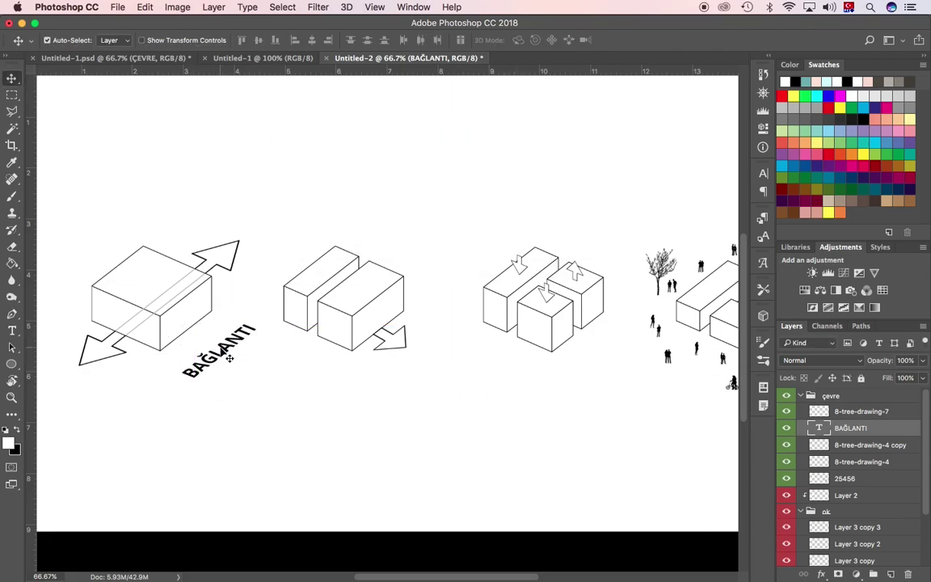
{"action": "double_click", "coordinate": [819, 428]}
{"action": "left_click", "coordinate": [336, 89]}
- Place copies of the label under the next diagrams, renamed GEÇİŞ and ÖLÇEK
{"action": "key", "text": "Escape"}
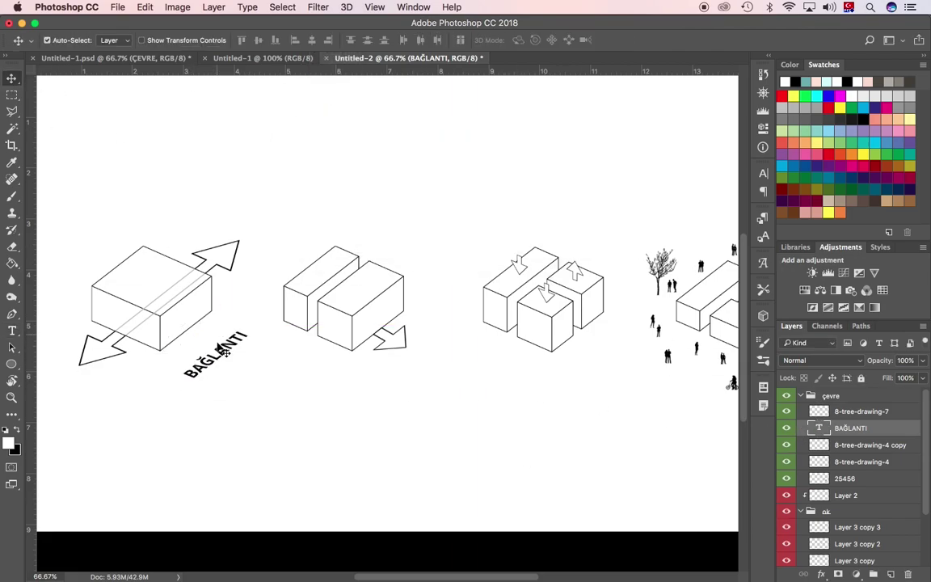
{"action": "left_click_drag", "start_coordinate": [224, 356], "coordinate": [610, 363]}
{"action": "double_click", "coordinate": [819, 428]}
{"action": "type", "text": "GEÇİŞ"}
{"action": "left_click", "coordinate": [11, 78]}
{"action": "double_click", "coordinate": [819, 428]}
{"action": "type", "text": "ÖLÇEK"}
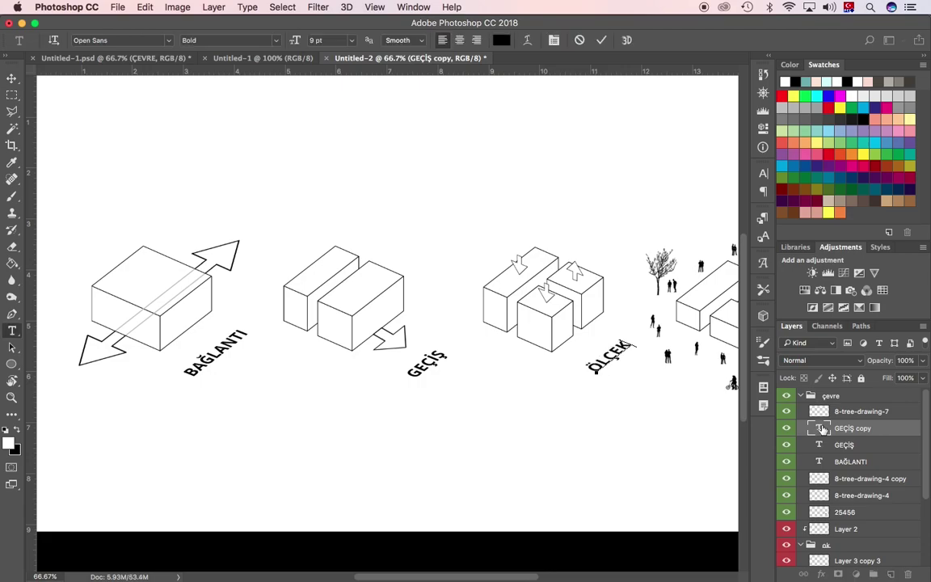
{"action": "left_click", "coordinate": [12, 78]}
- Place a label copy under the fourth diagram, renamed ÇEVRE
{"action": "scroll", "coordinate": [388, 307], "scroll_direction": "right", "scroll_amount": 5}
{"action": "left_click_drag", "start_coordinate": [287, 343], "coordinate": [491, 352]}
{"action": "double_click", "coordinate": [820, 428]}
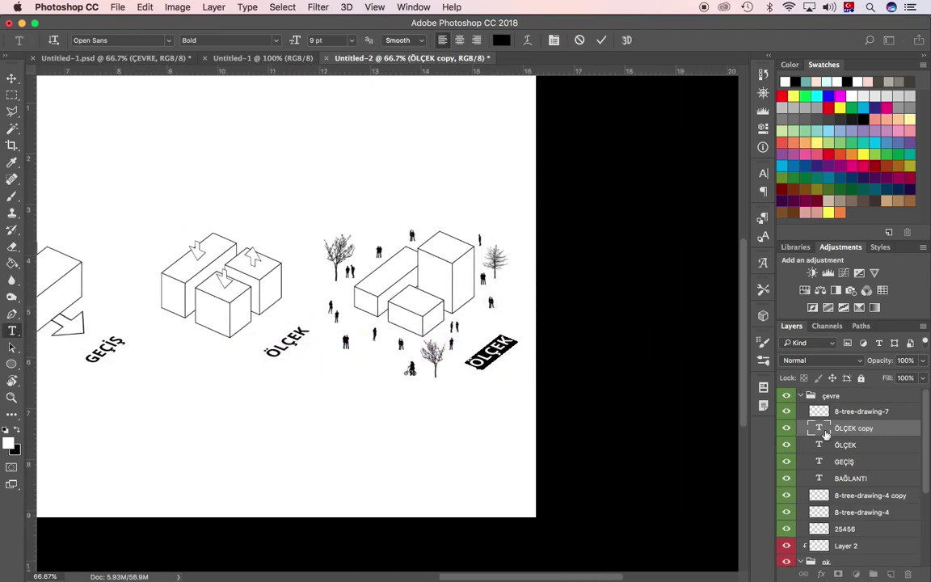
{"action": "left_click", "coordinate": [11, 79]}
{"action": "scroll", "coordinate": [405, 242], "scroll_direction": "left", "scroll_amount": 5}
- Add a horizontal baseline guide and snap GEÇİŞ, ÖLÇEK and ÇEVRE onto it
{"action": "left_click_drag", "start_coordinate": [436, 71], "coordinate": [426, 363]}
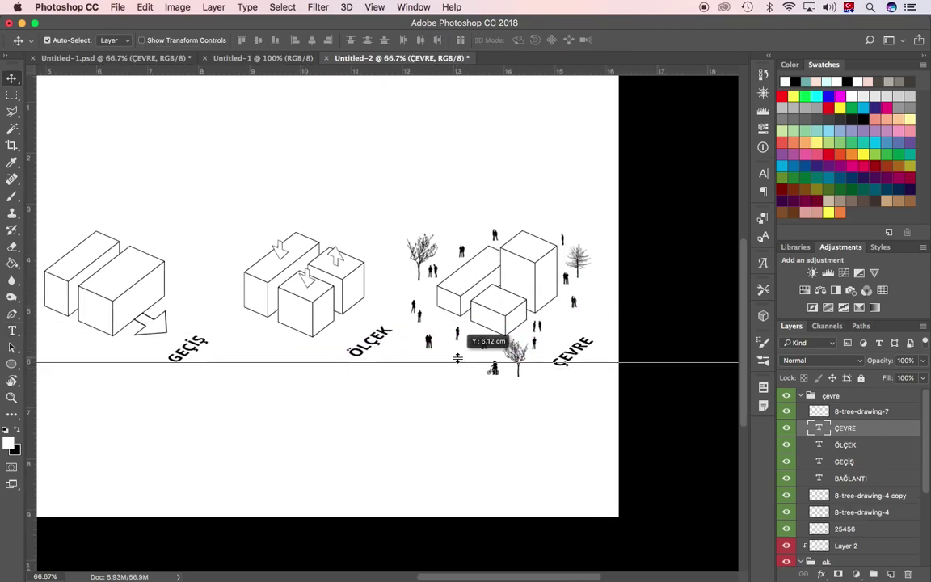
{"action": "scroll", "coordinate": [426, 363], "scroll_direction": "left", "scroll_amount": 5}
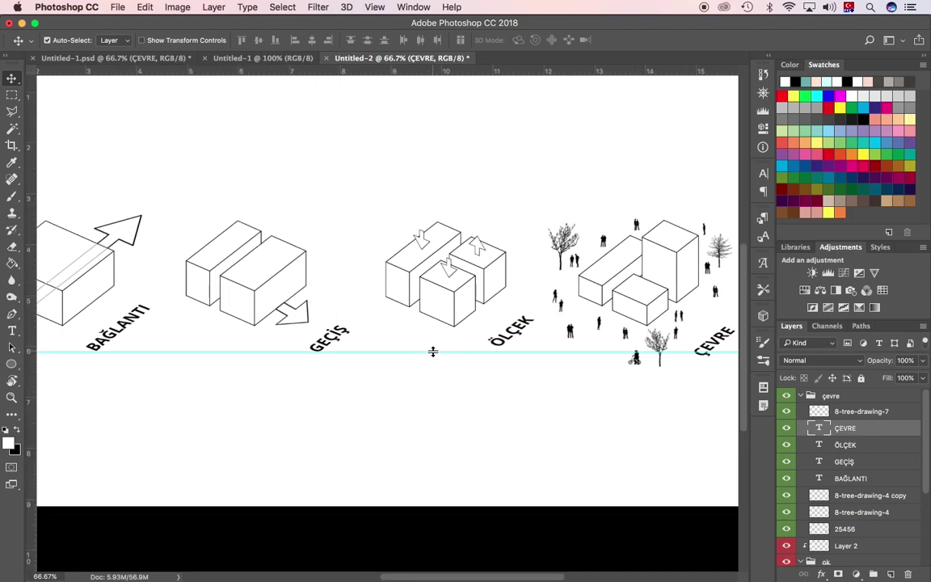
{"action": "left_click_drag", "start_coordinate": [434, 332], "coordinate": [435, 332]}
{"action": "left_click_drag", "start_coordinate": [326, 334], "coordinate": [332, 339]}
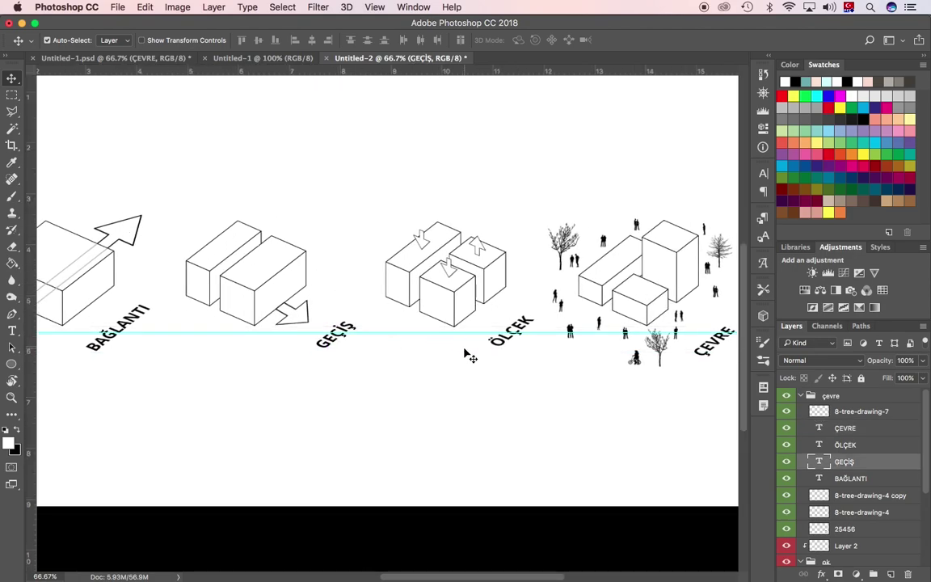
{"action": "left_click_drag", "start_coordinate": [420, 352], "coordinate": [421, 354]}
{"action": "left_click_drag", "start_coordinate": [510, 331], "coordinate": [557, 311]}
- Fine-tune GEÇİŞ, ÖLÇEK and ÇEVRE so all sit on the shared baseline
{"action": "scroll", "coordinate": [529, 316], "scroll_direction": "right", "scroll_amount": 5}
{"action": "scroll", "coordinate": [216, 362], "scroll_direction": "left", "scroll_amount": 5}
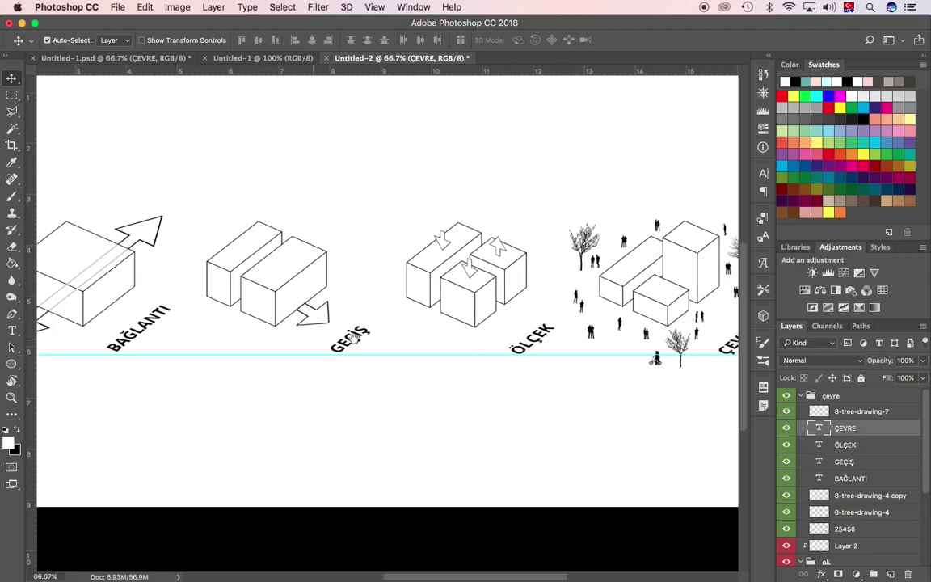
{"action": "scroll", "coordinate": [362, 349], "scroll_direction": "up", "scroll_amount": 2}
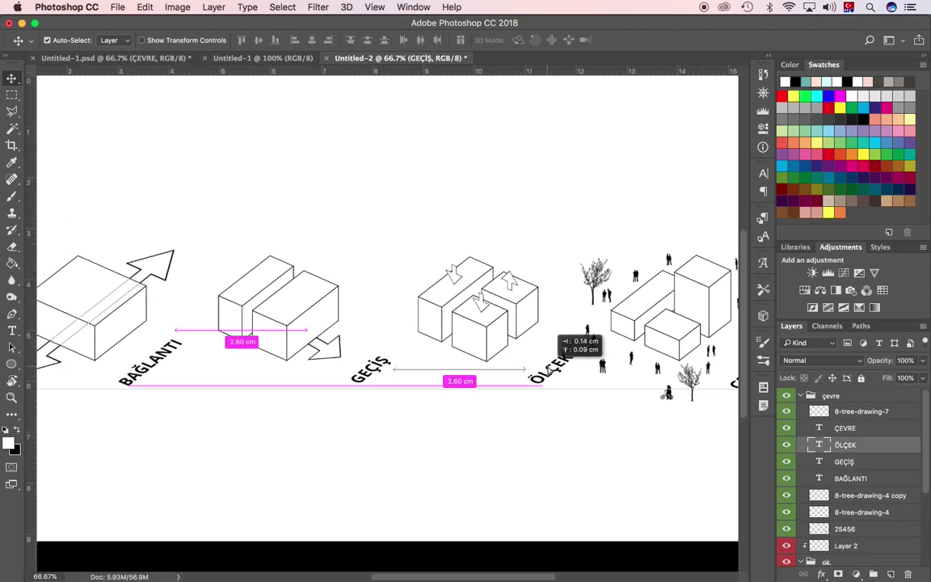
{"action": "mouse_move", "coordinate": [566, 347]}
{"action": "left_mouse_down"}
{"action": "mouse_move", "coordinate": [184, 394]}
{"action": "mouse_move", "coordinate": [184, 377]}
{"action": "left_mouse_up"}
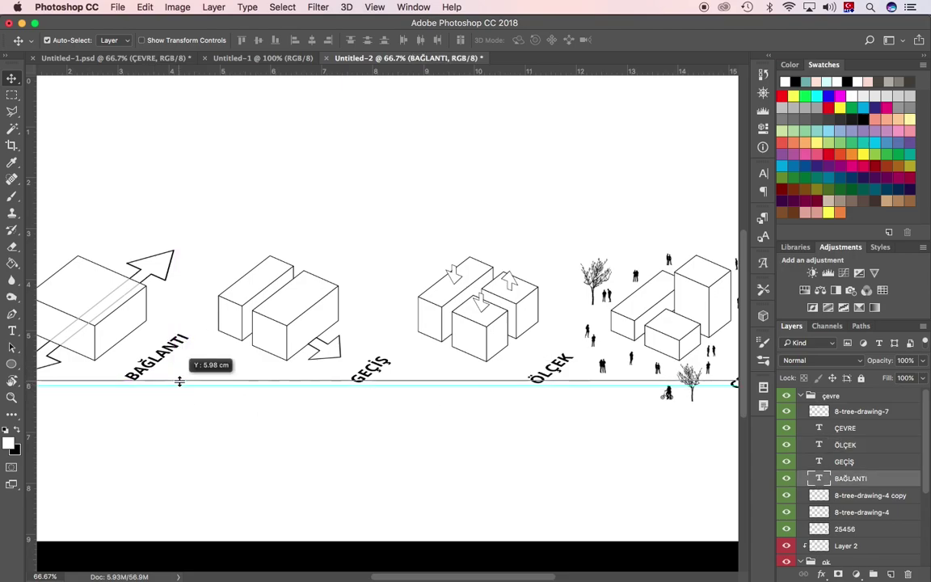
{"action": "left_click_drag", "start_coordinate": [370, 369], "coordinate": [373, 366]}
{"action": "left_click_drag", "start_coordinate": [556, 386], "coordinate": [552, 380]}
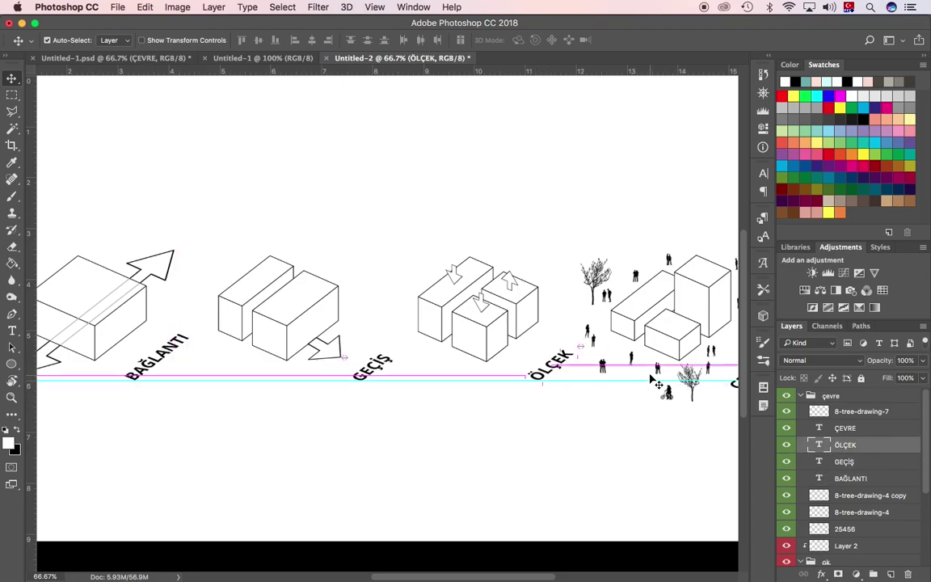
{"action": "scroll", "coordinate": [553, 380], "scroll_direction": "right", "scroll_amount": 5}
{"action": "left_click_drag", "start_coordinate": [467, 361], "coordinate": [471, 354]}
- Zoom out and shift the whole diagram row slightly left
{"action": "key", "text": "z"}
{"action": "left_click", "coordinate": [260, 368], "text": "alt"}
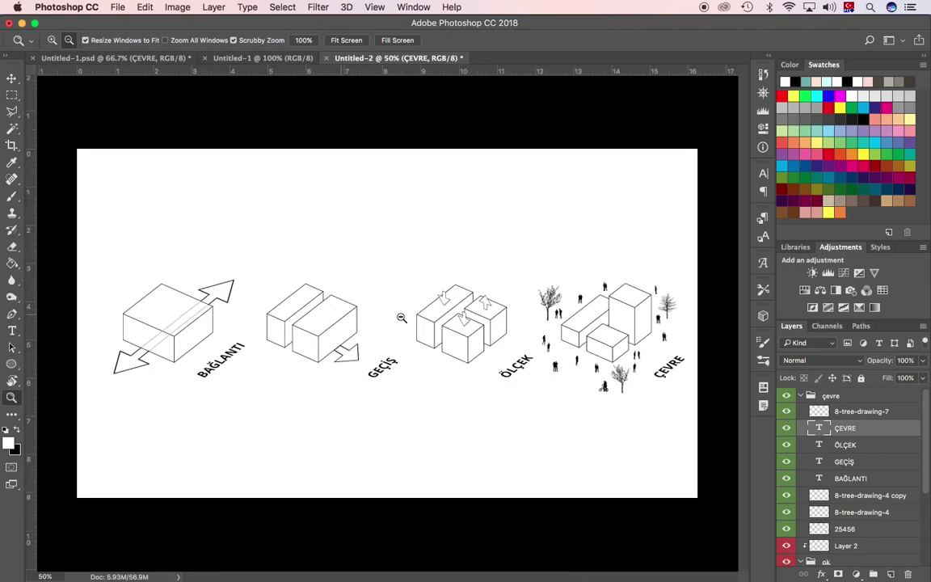
{"action": "key", "text": "v"}
{"action": "left_click_drag", "start_coordinate": [687, 238], "coordinate": [93, 404]}
{"action": "left_click_drag", "start_coordinate": [176, 349], "coordinate": [165, 349]}
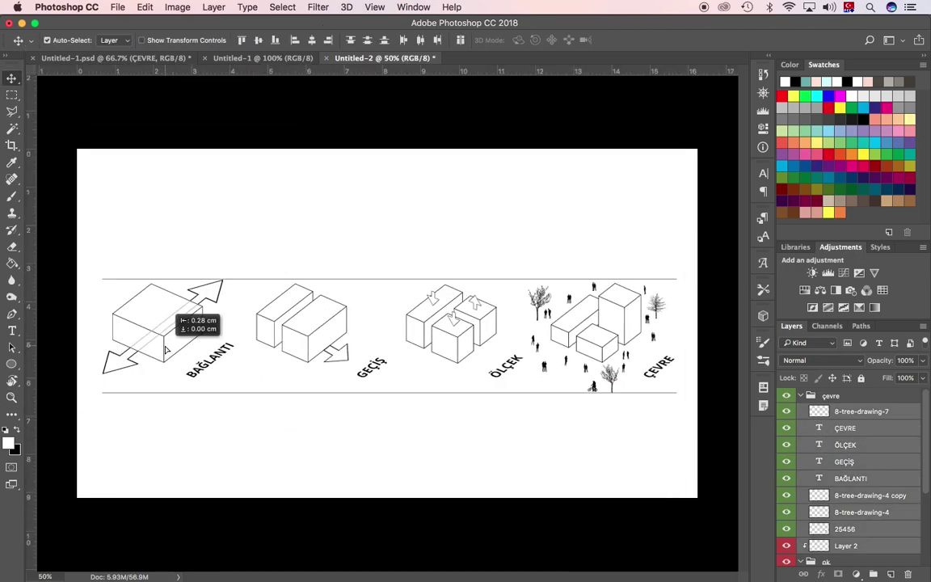
- Turn on shadows for the block model in SketchUp's Shadows panel
{"action": "left_click", "coordinate": [712, 568]}
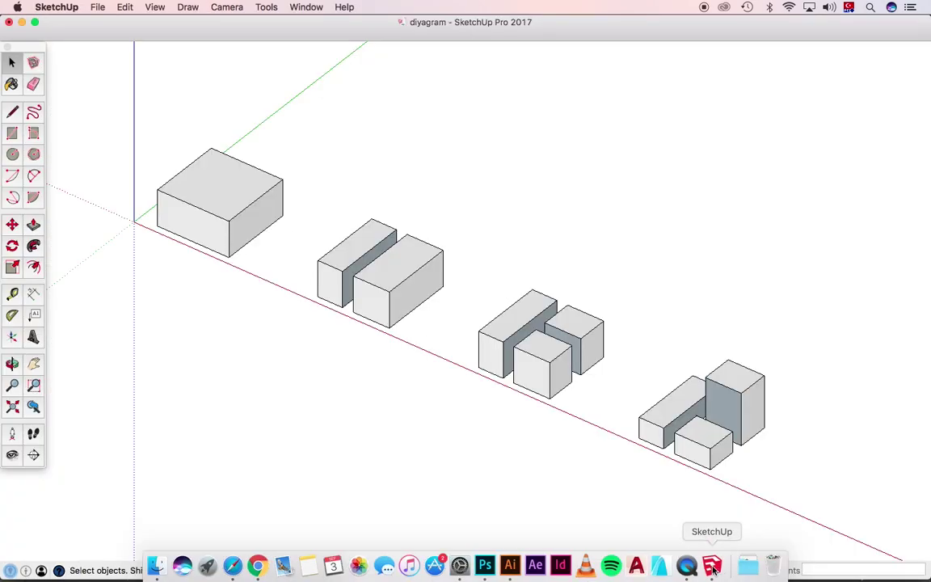
{"action": "left_click", "coordinate": [312, 7]}
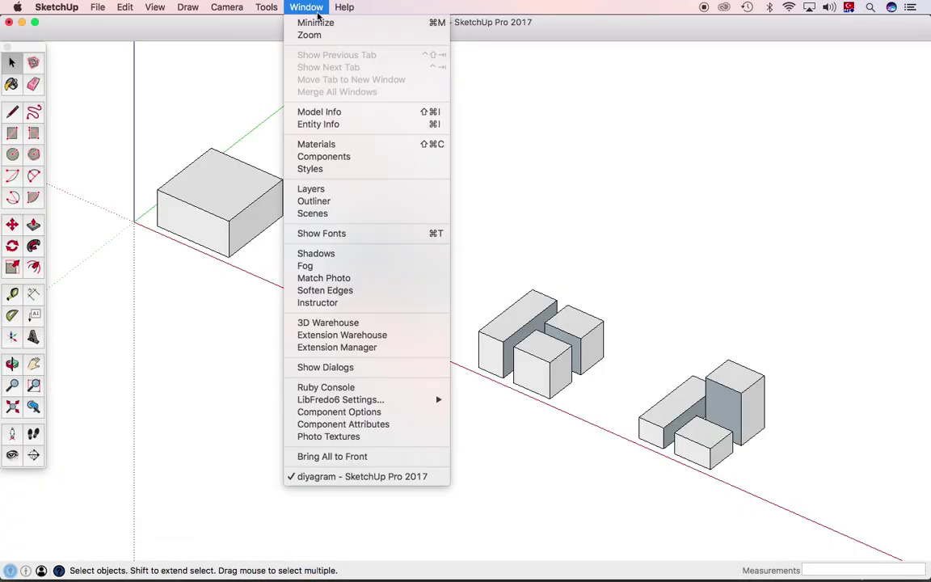
{"action": "left_click", "coordinate": [337, 257]}
{"action": "left_click", "coordinate": [684, 72]}
{"action": "left_click", "coordinate": [676, 12]}
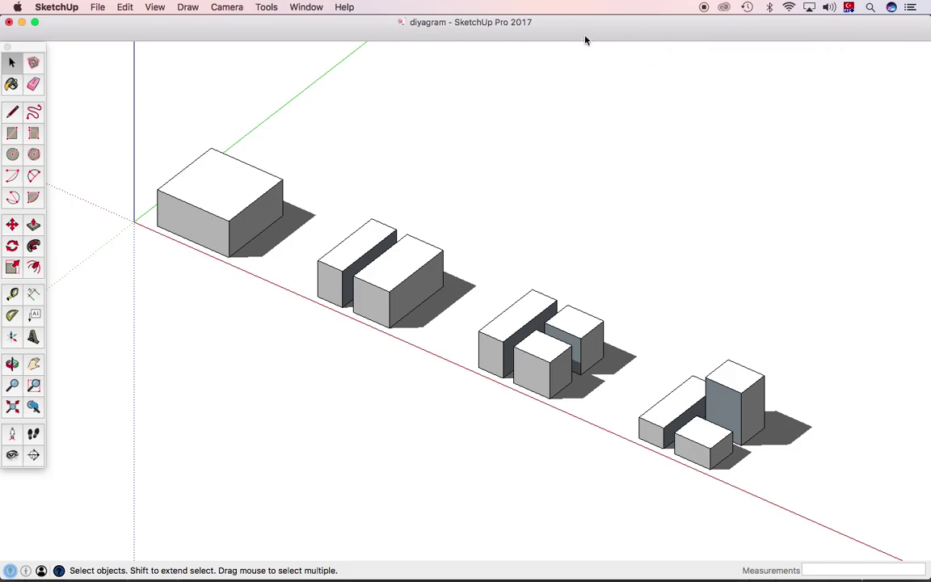
- Apply the HiddenLine style and switch model edges off
{"action": "left_click", "coordinate": [315, 8]}
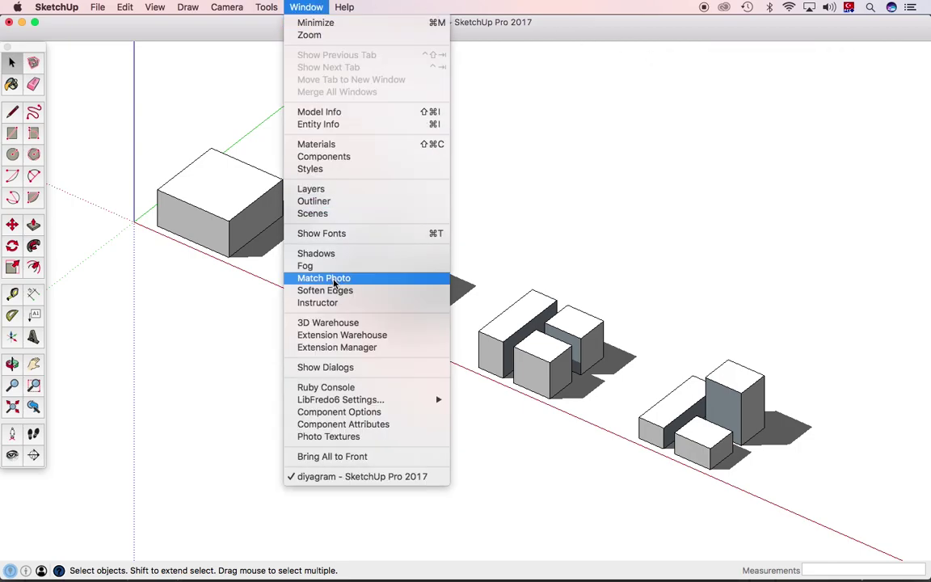
{"action": "left_click", "coordinate": [319, 168]}
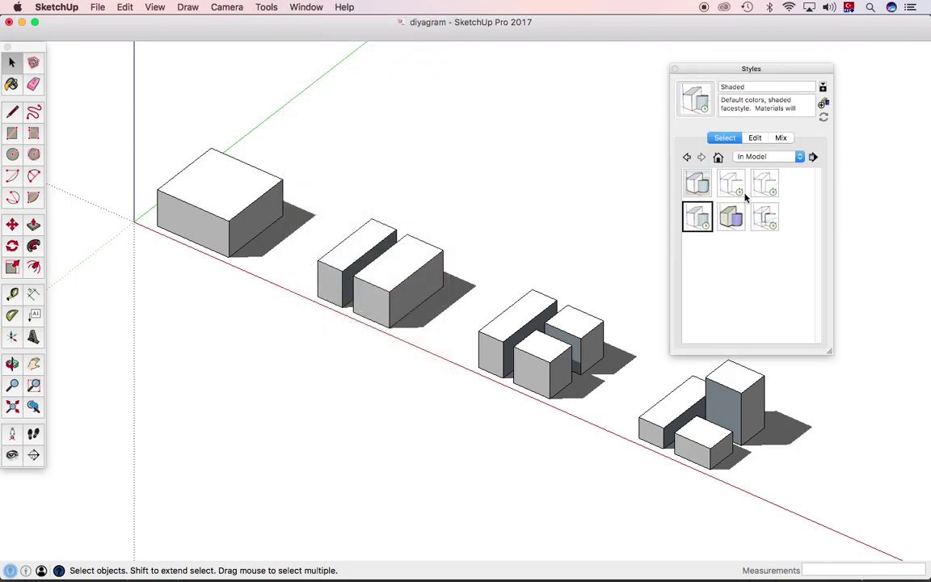
{"action": "left_click", "coordinate": [770, 186]}
{"action": "left_click", "coordinate": [756, 138]}
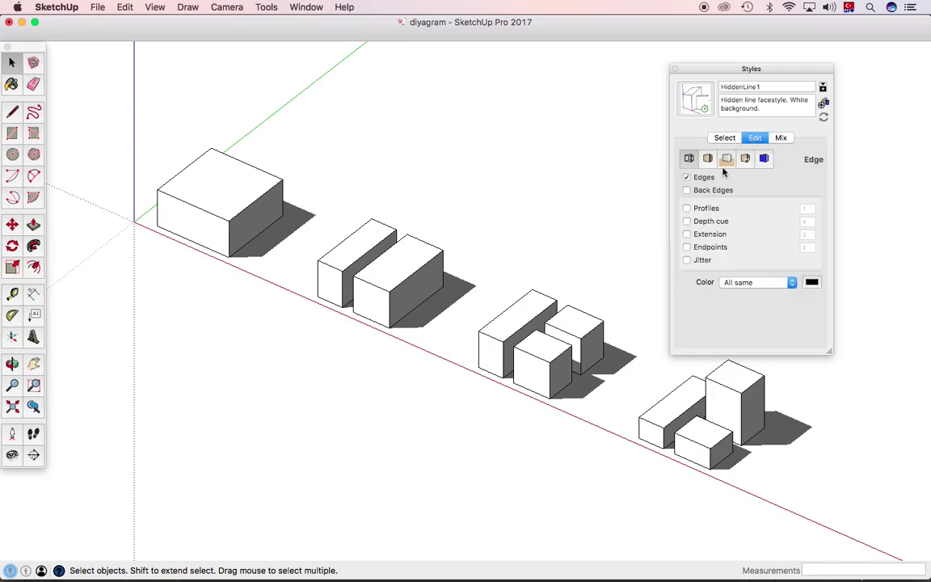
{"action": "left_click", "coordinate": [687, 178]}
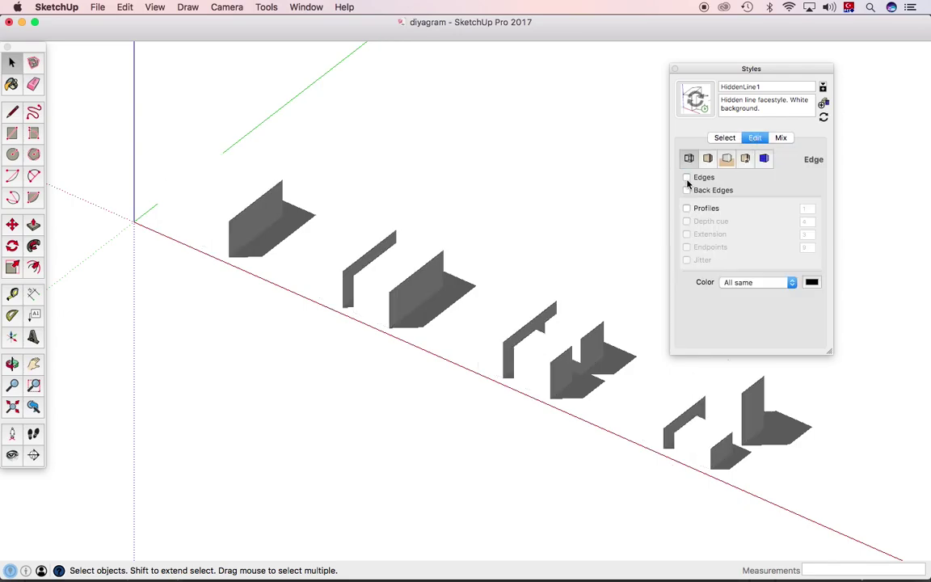
{"action": "left_click", "coordinate": [676, 69]}
{"action": "left_click", "coordinate": [97, 6]}
{"action": "mouse_move", "coordinate": [112, 193]}
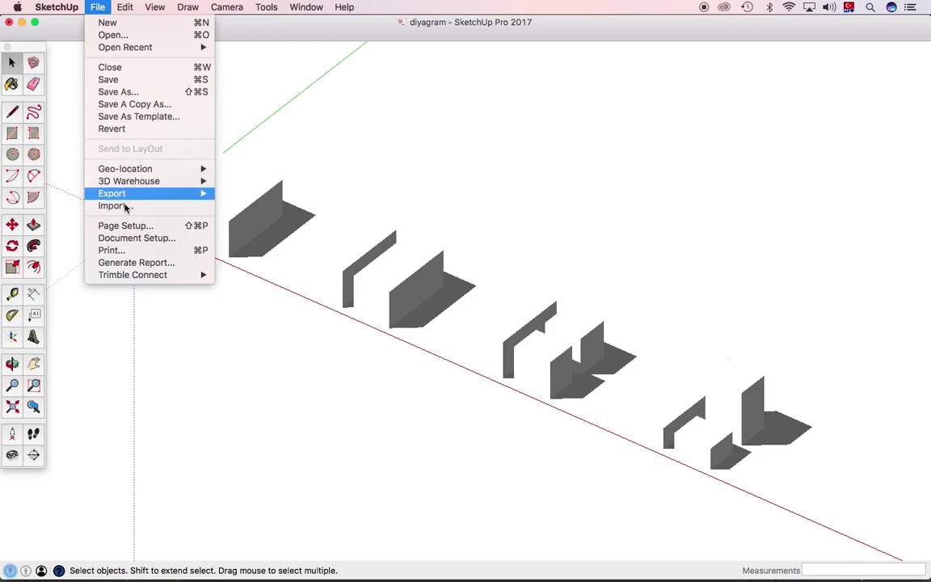
- Export the view as a 2D PNG graphic named gölge
{"action": "left_click", "coordinate": [239, 206]}
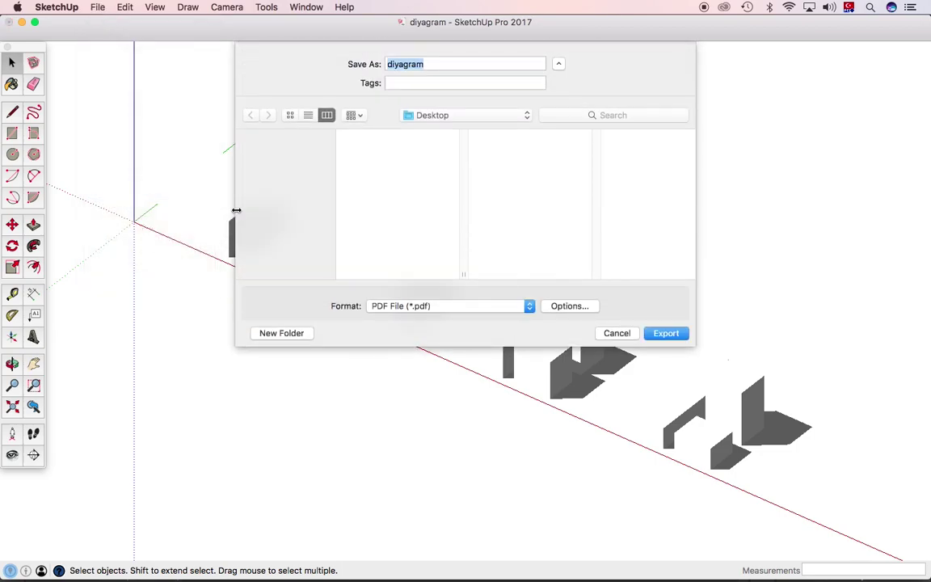
{"action": "left_click", "coordinate": [417, 306]}
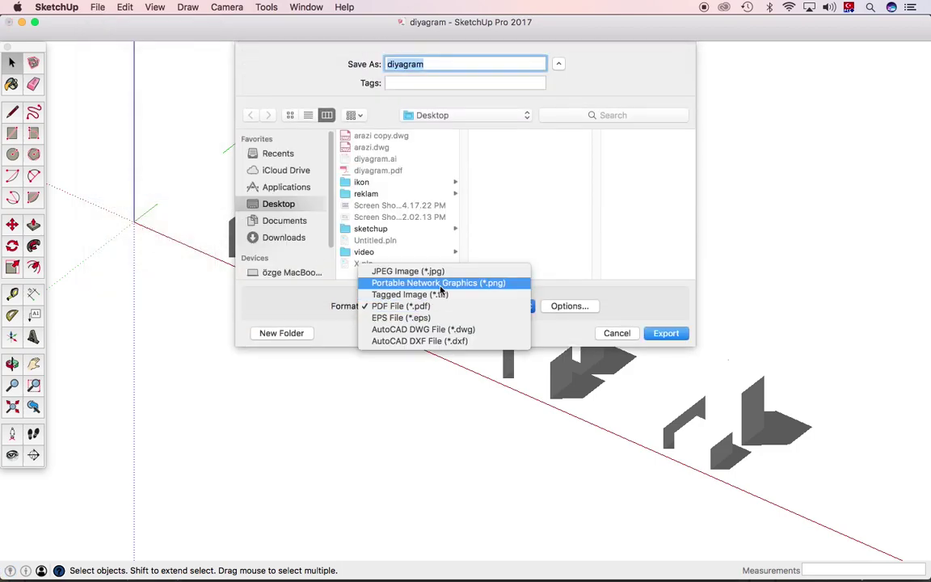
{"action": "left_click", "coordinate": [429, 283]}
{"action": "type", "text": "gölge"}
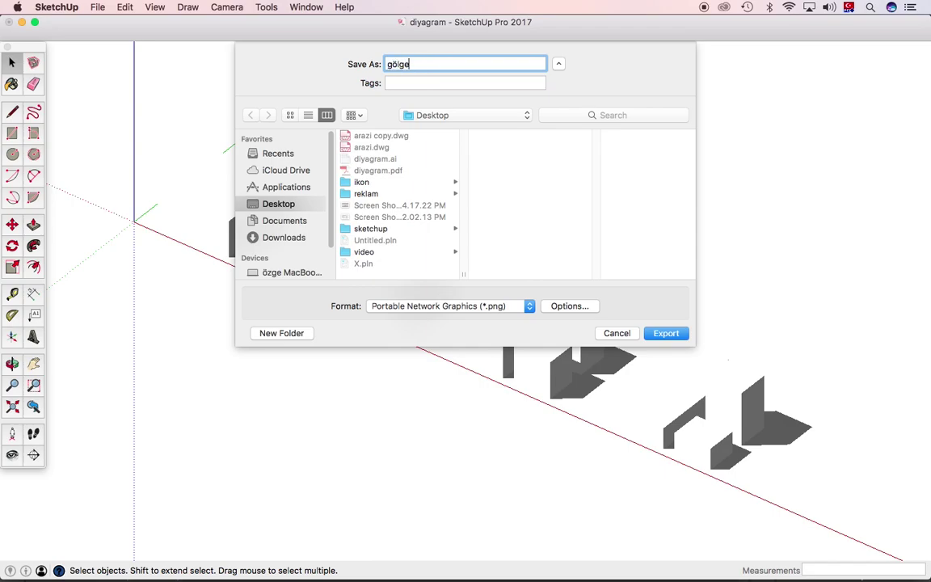
{"action": "key", "text": "Return"}
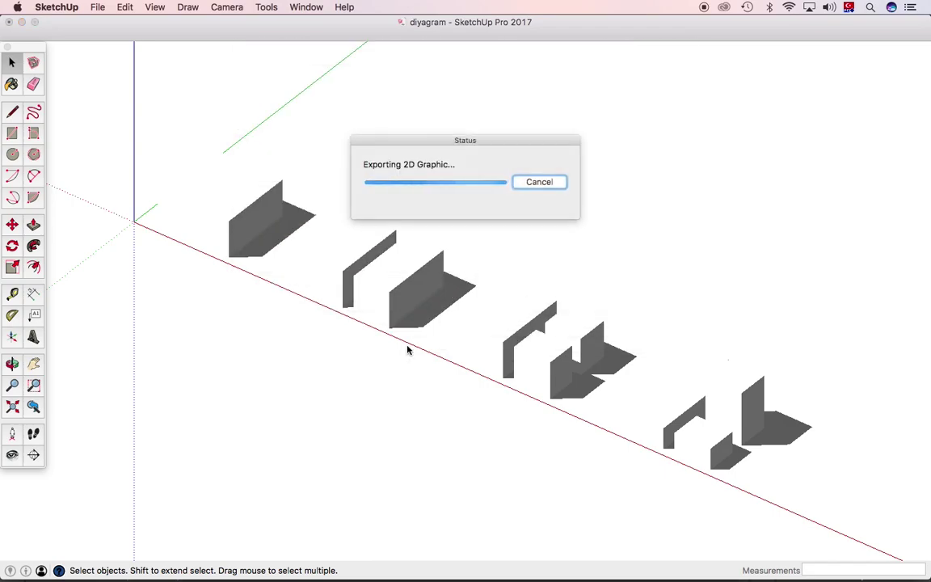
- Drag gölge.png from Finder onto the Photoshop canvas
{"action": "left_click", "coordinate": [155, 566]}
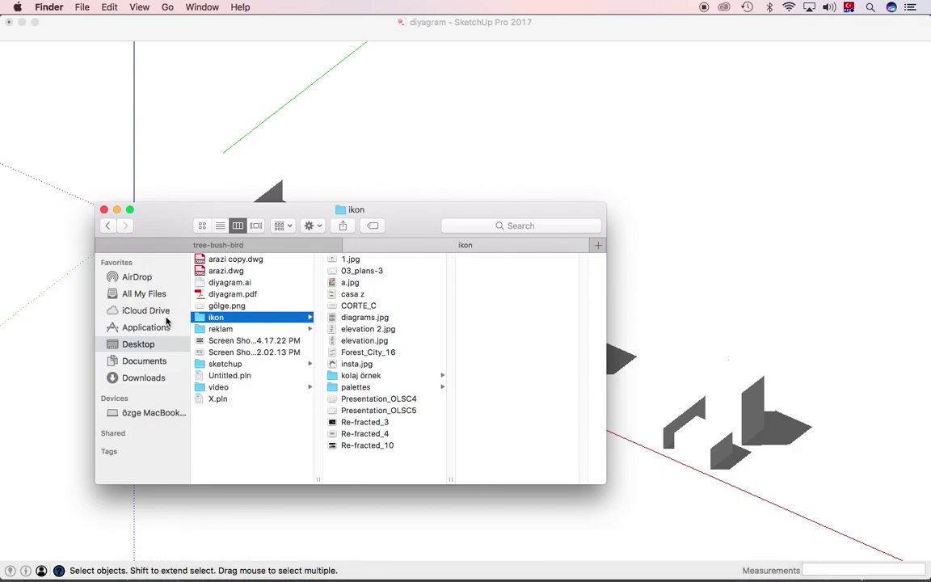
{"action": "left_click_drag", "start_coordinate": [217, 310], "coordinate": [480, 570]}
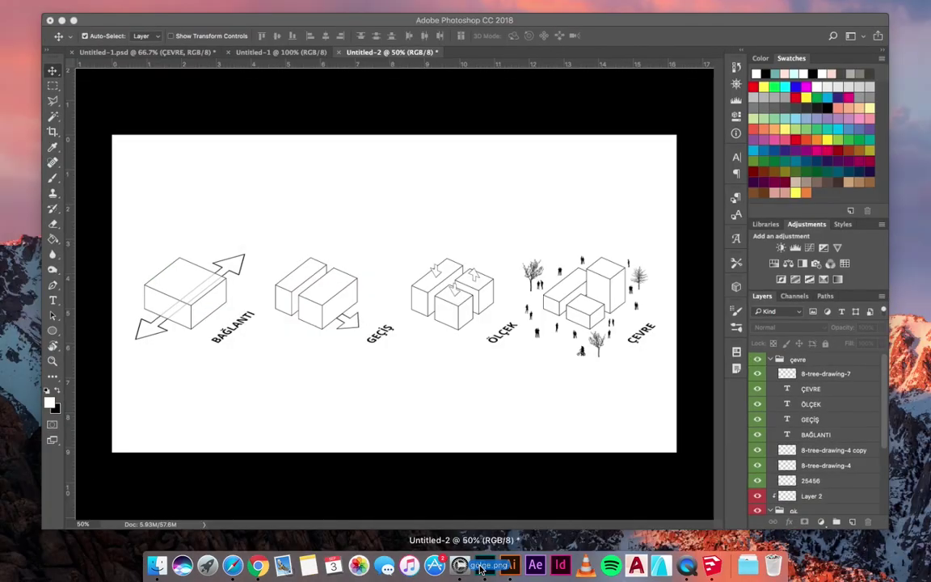
{"action": "mouse_move", "coordinate": [480, 569]}
{"action": "left_mouse_down"}
{"action": "mouse_move", "coordinate": [434, 315]}
{"action": "mouse_move", "coordinate": [438, 287]}
{"action": "left_mouse_up"}
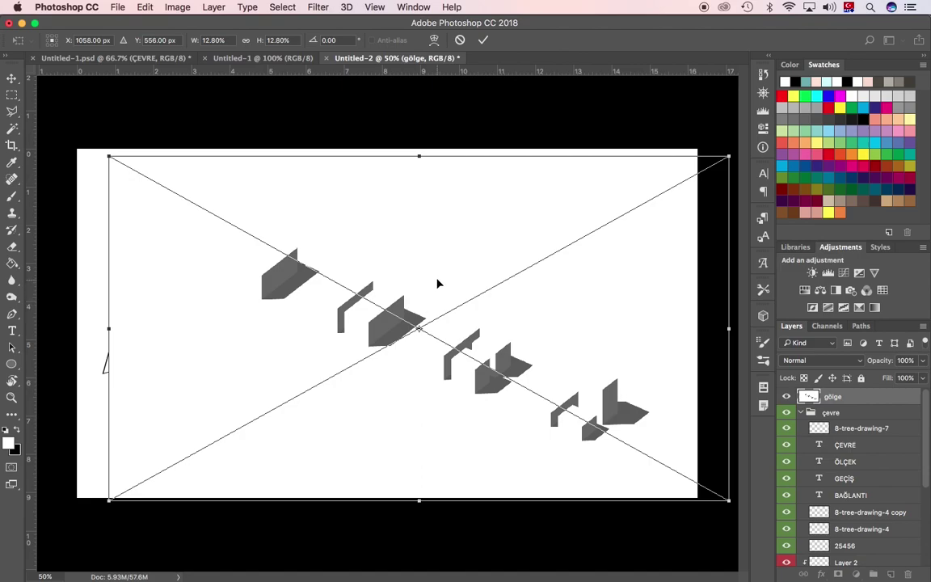
- Align the placed gölge image with the canvas, commit it and set the layer to Multiply
{"action": "left_click_drag", "start_coordinate": [436, 280], "coordinate": [405, 277]}
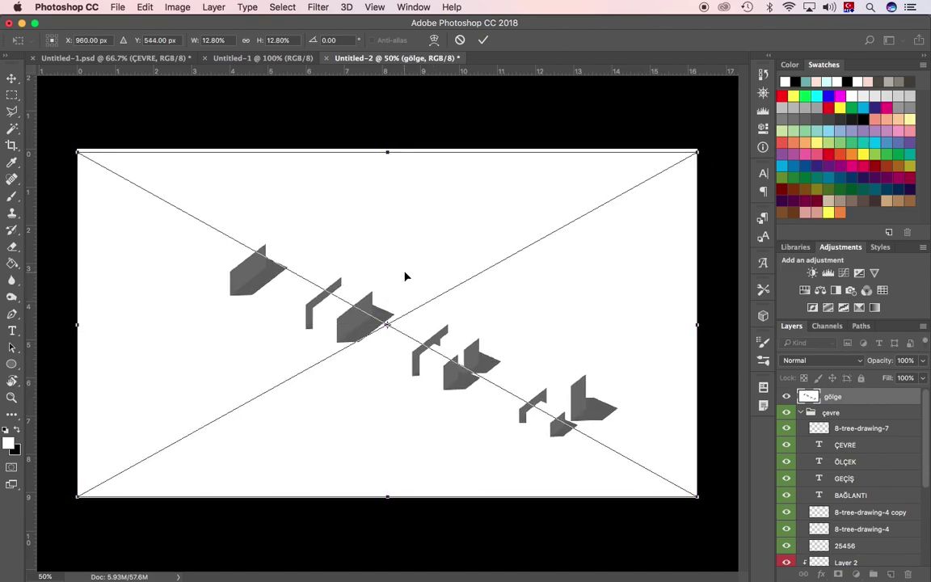
{"action": "key", "text": "Return"}
{"action": "left_click", "coordinate": [808, 360]}
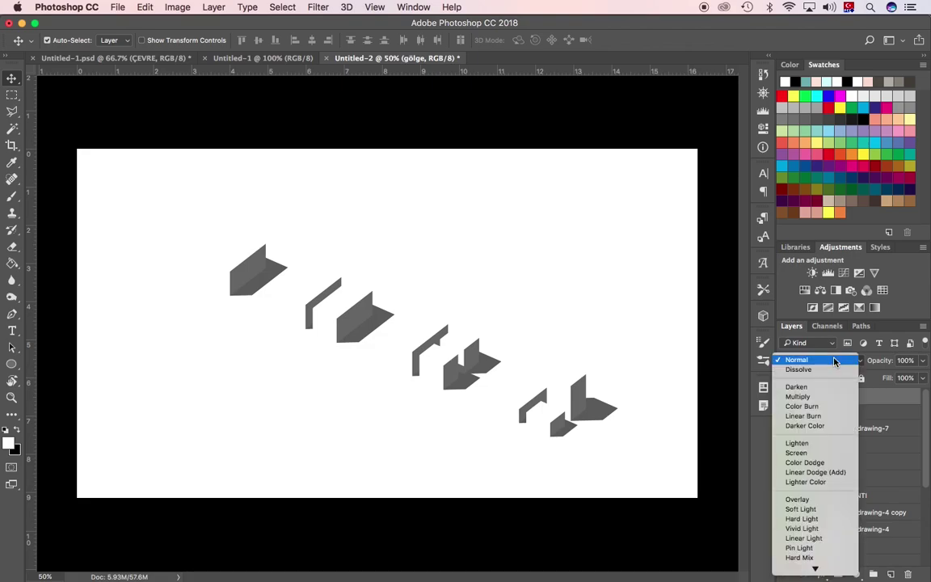
{"action": "left_click", "coordinate": [792, 396]}
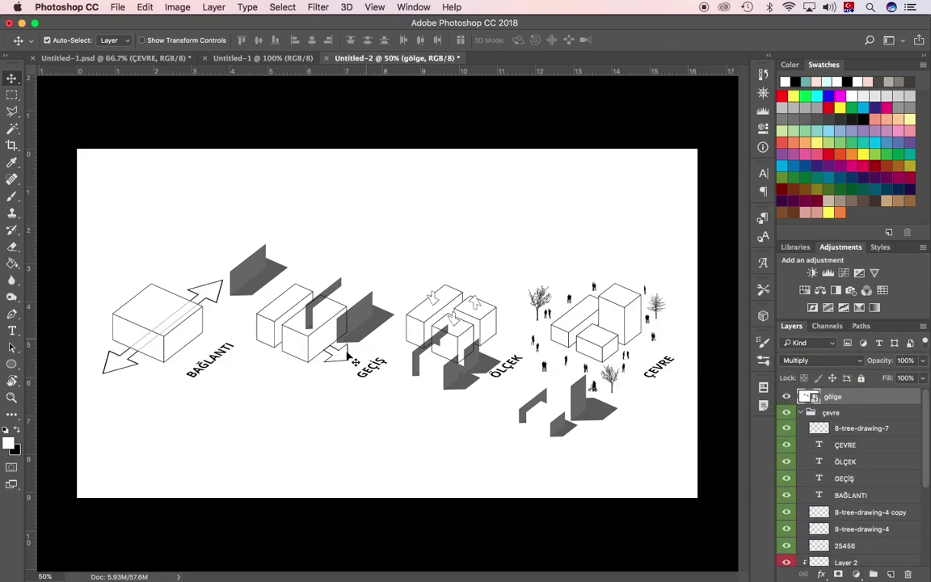
- Scale and shift the whole gölge shadow layer so the shadows sit under the blocks
{"action": "right_click", "coordinate": [901, 400]}
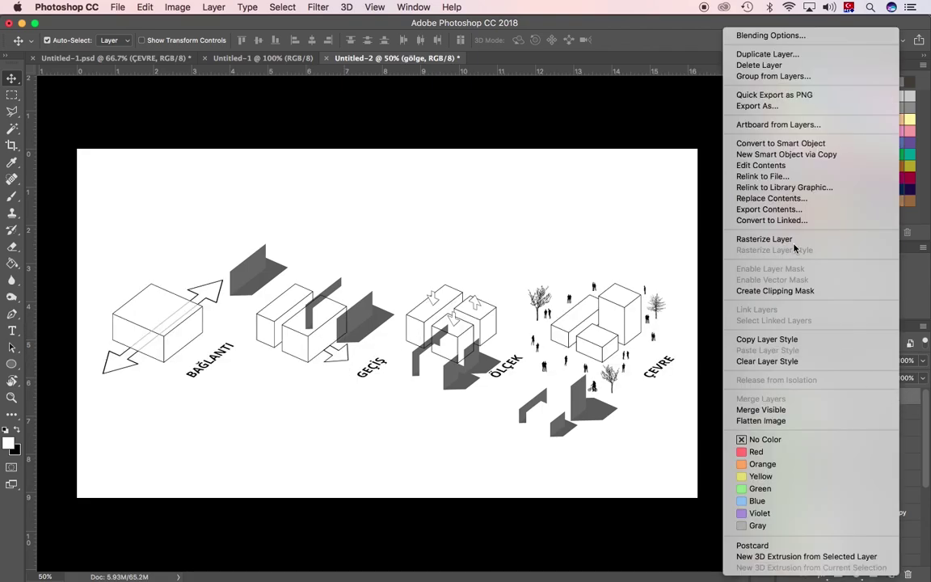
{"action": "key", "text": "Escape"}
{"action": "key", "text": "z"}
{"action": "left_click", "coordinate": [445, 391]}
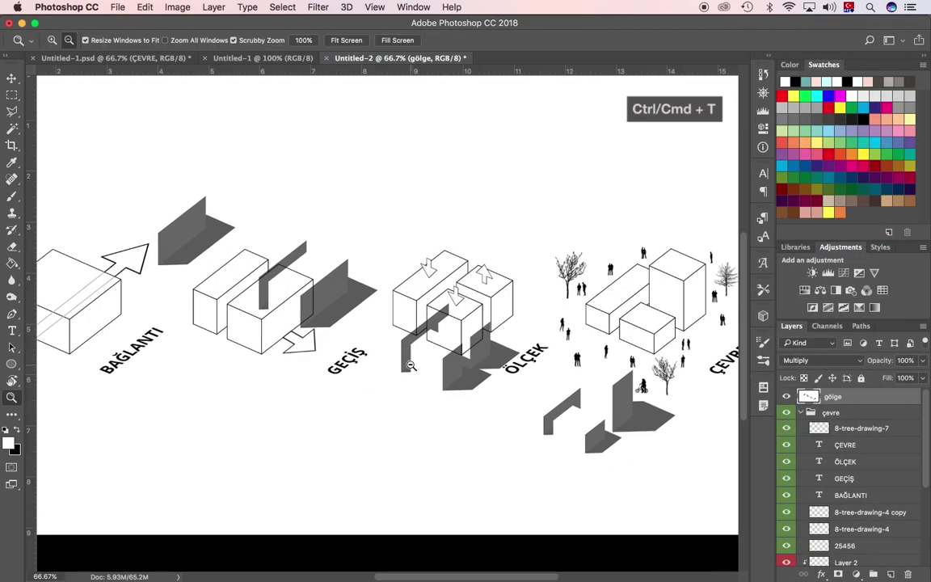
{"action": "key", "text": "super+t"}
{"action": "left_click_drag", "start_coordinate": [411, 365], "coordinate": [475, 328]}
{"action": "left_click_drag", "start_coordinate": [640, 408], "coordinate": [336, 380]}
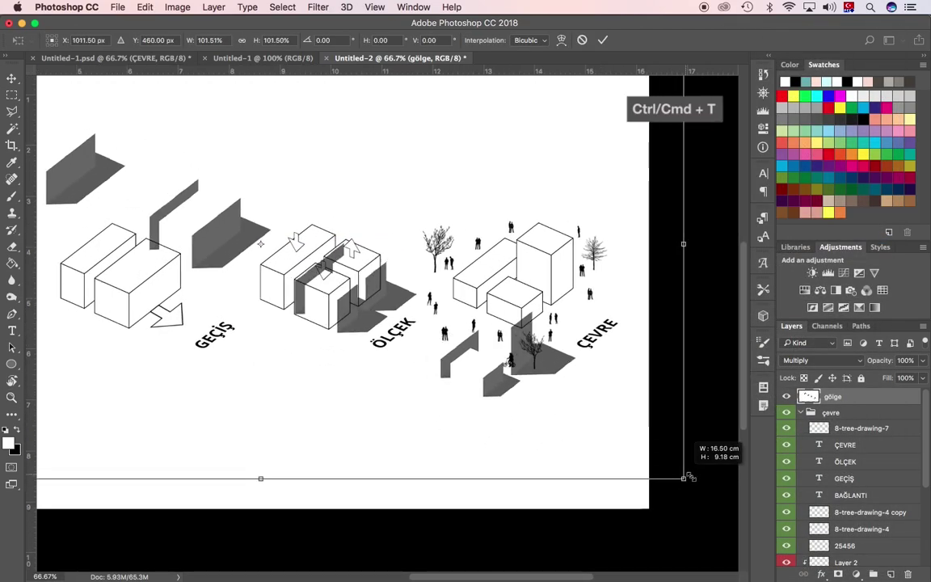
{"action": "left_click_drag", "start_coordinate": [655, 499], "coordinate": [517, 429]}
{"action": "left_click_drag", "start_coordinate": [551, 501], "coordinate": [492, 484]}
{"action": "left_click_drag", "start_coordinate": [181, 227], "coordinate": [194, 235]}
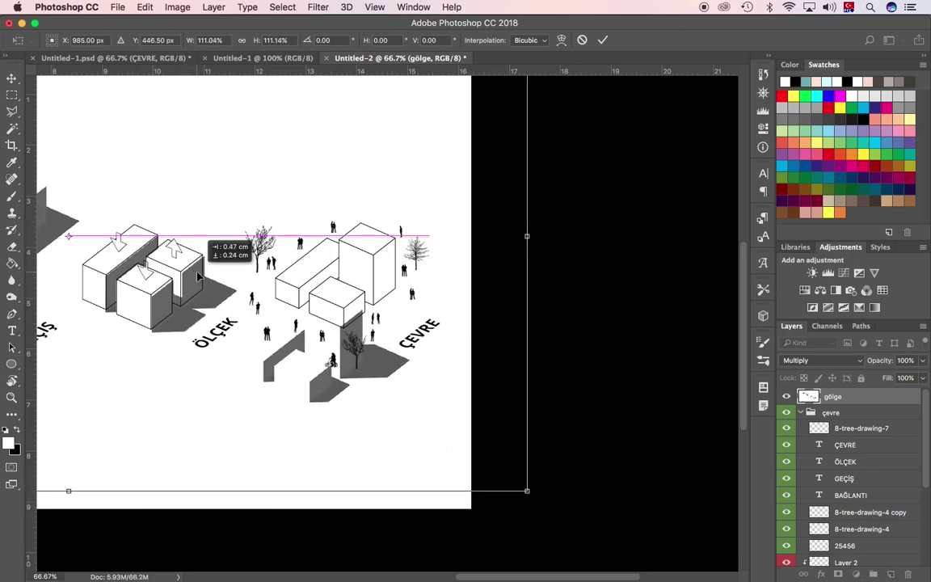
{"action": "left_click_drag", "start_coordinate": [159, 300], "coordinate": [169, 305]}
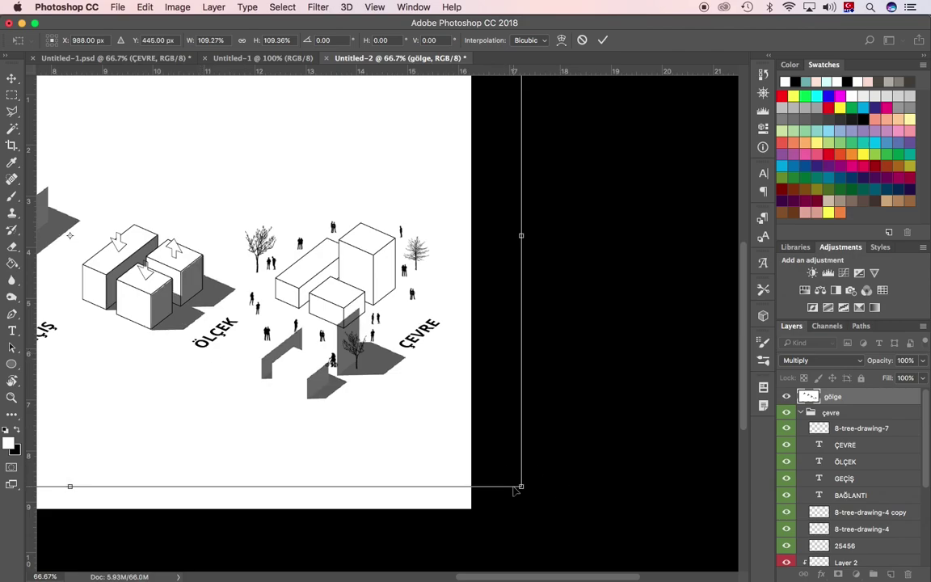
{"action": "key", "text": "Return"}
- Move the ÇEVRE buildings' shadow up and right behind them
{"action": "left_click_drag", "start_coordinate": [218, 355], "coordinate": [222, 359]}
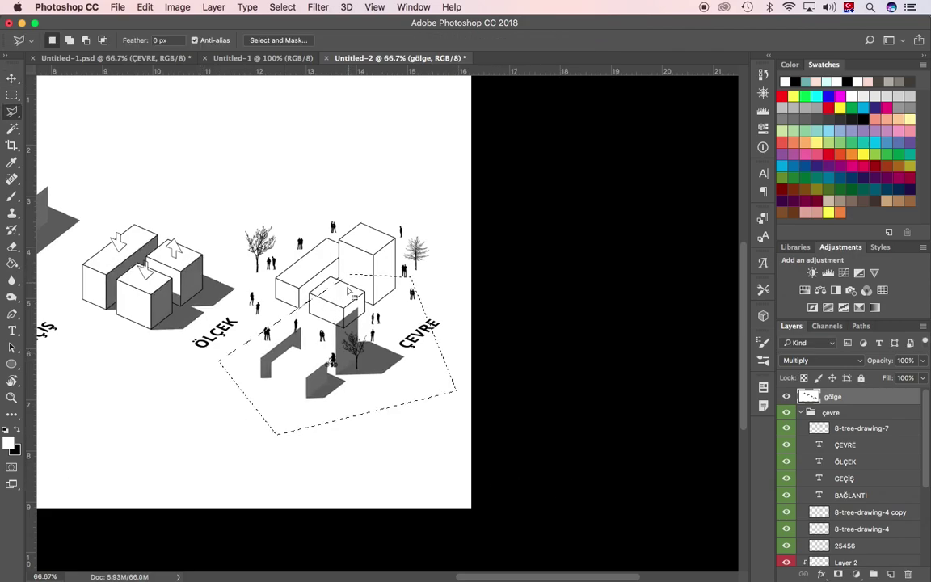
{"action": "left_click_drag", "start_coordinate": [293, 344], "coordinate": [334, 273]}
{"action": "key", "text": "z"}
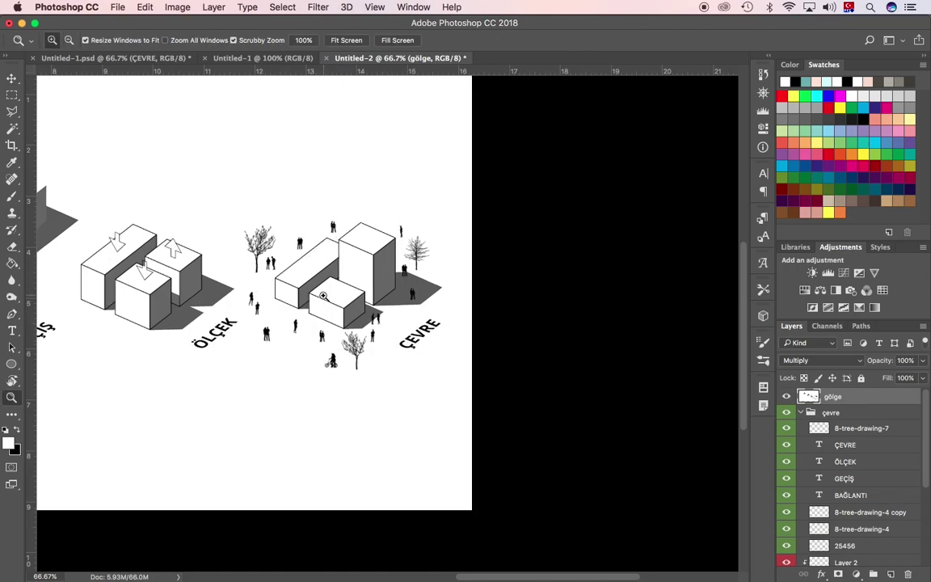
{"action": "left_click", "coordinate": [336, 310]}
{"action": "key", "text": "ctrl+minus"}
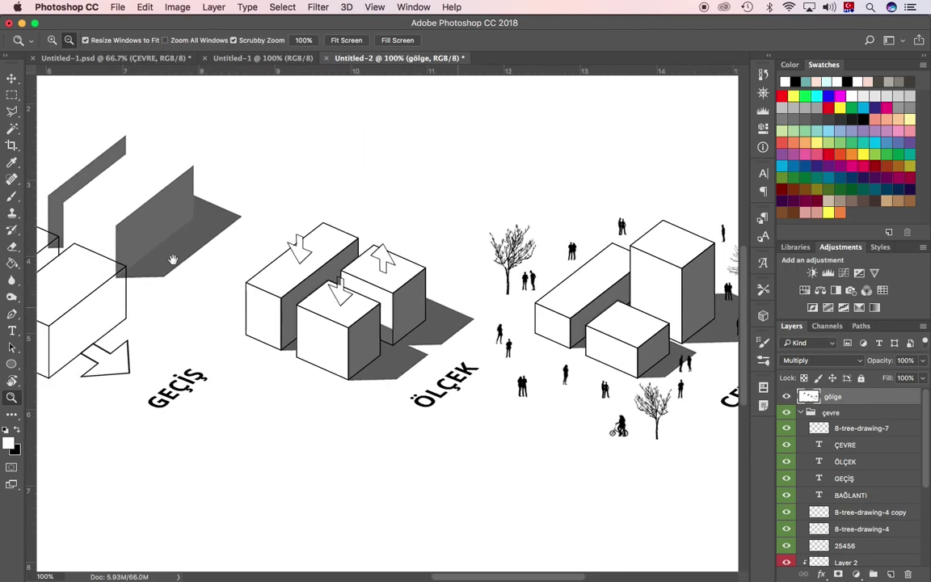
- Lasso the middle shadow and move it behind the GEÇİŞ buildings
{"action": "key", "text": "l"}
{"action": "left_click", "coordinate": [347, 130]}
{"action": "left_click", "coordinate": [230, 245]}
{"action": "left_click", "coordinate": [353, 131]}
{"action": "key", "text": "v"}
{"action": "left_click_drag", "start_coordinate": [360, 153], "coordinate": [283, 255]}
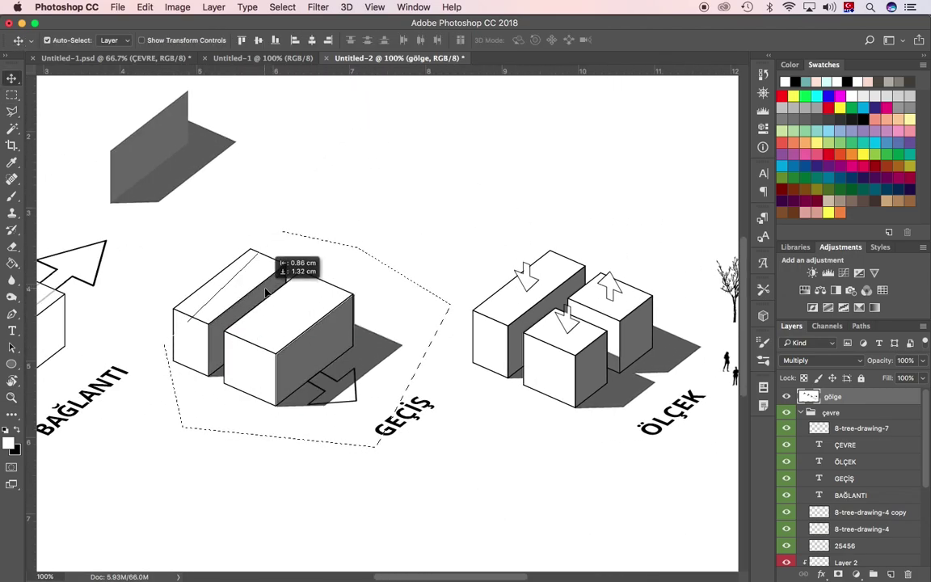
{"action": "key", "text": "ctrl+t"}
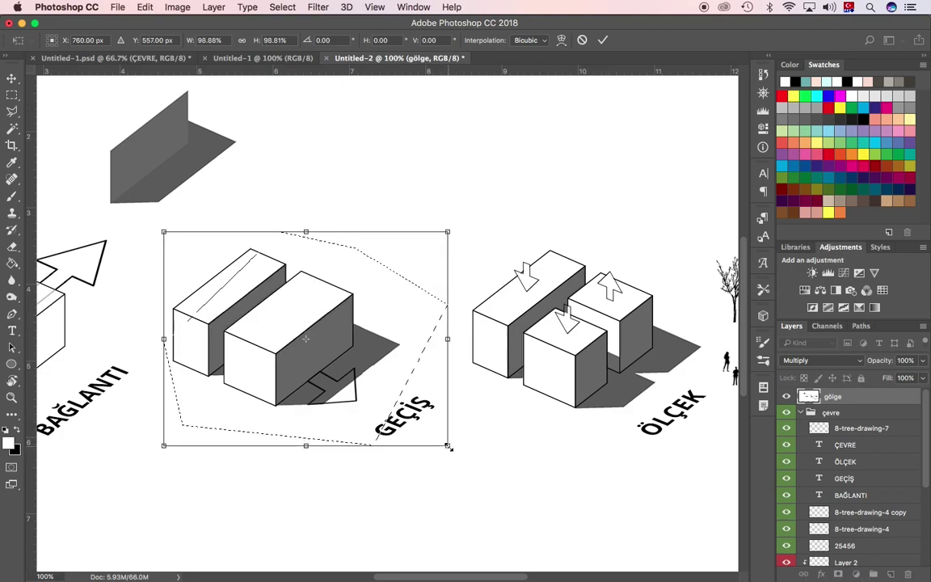
{"action": "key", "text": "Return"}
{"action": "key", "text": "ctrl+d"}
- Fit the BAĞLANTI and ÖLÇEK shadows, then lower gölge opacity to 46%
{"action": "left_click_drag", "start_coordinate": [87, 279], "coordinate": [291, 279]}
{"action": "left_click_drag", "start_coordinate": [364, 182], "coordinate": [242, 340]}
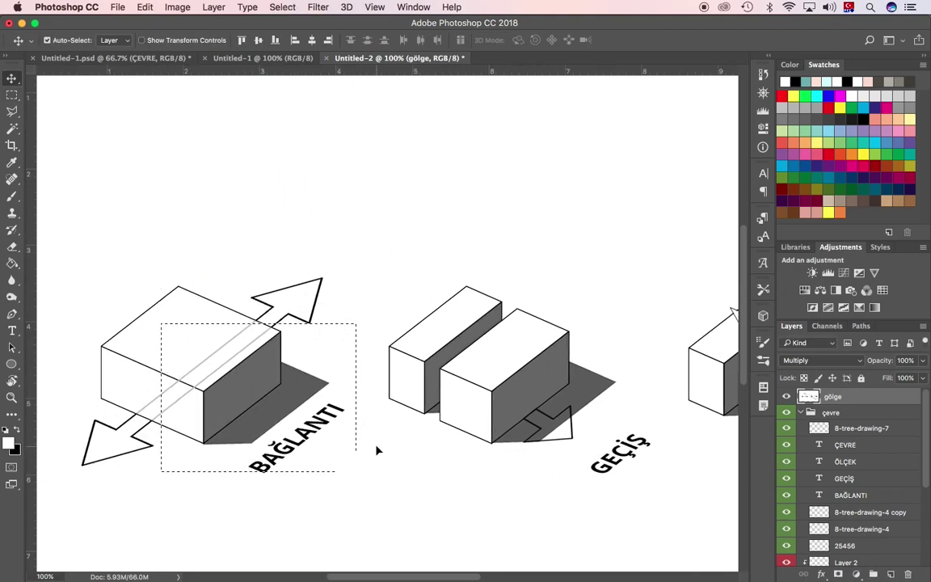
{"action": "scroll", "coordinate": [404, 421], "scroll_direction": "right", "scroll_amount": 5}
{"action": "key", "text": "m"}
{"action": "left_click_drag", "start_coordinate": [377, 261], "coordinate": [614, 450]}
{"action": "key", "text": "ctrl+t"}
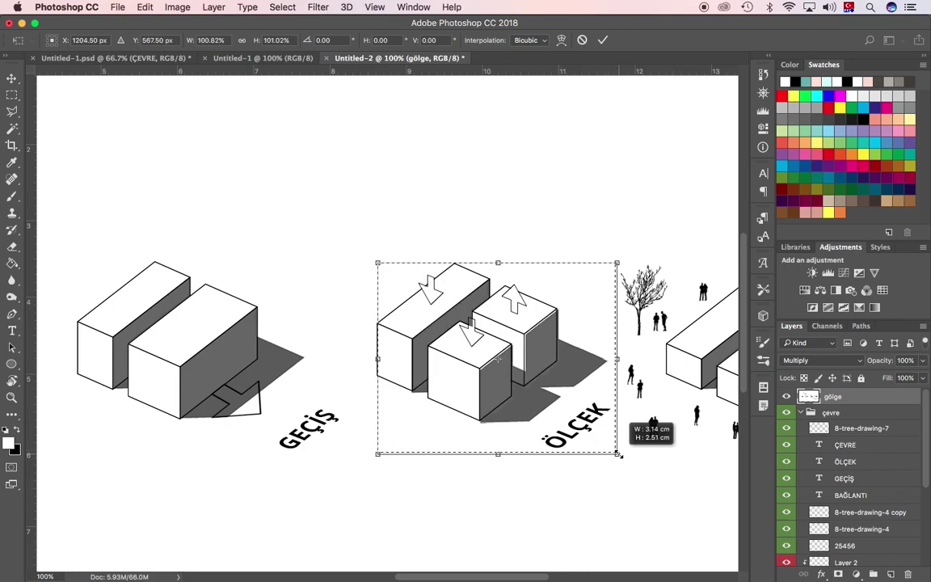
{"action": "key", "text": "Return"}
{"action": "key", "text": "ctrl+d"}
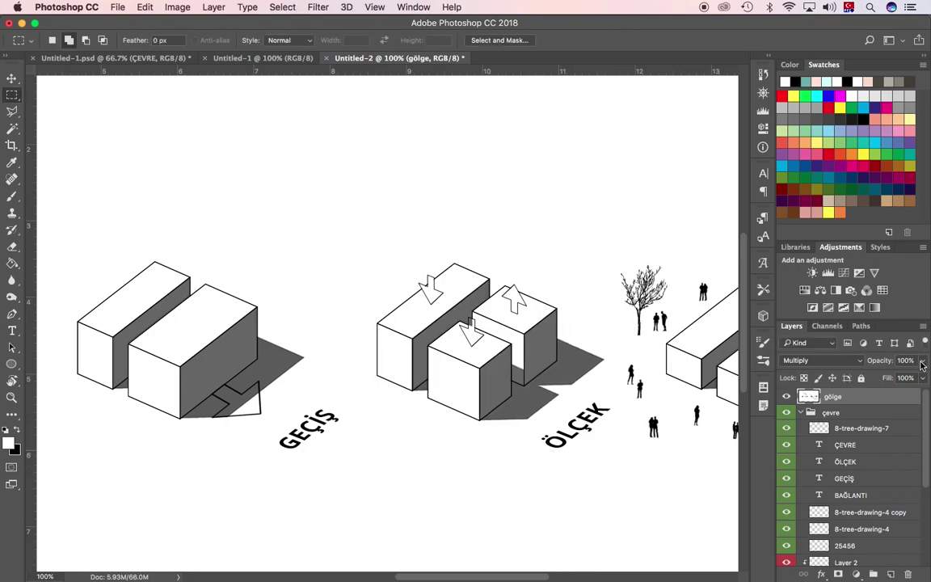
{"action": "left_click", "coordinate": [922, 360]}
{"action": "left_click_drag", "start_coordinate": [922, 378], "coordinate": [889, 380]}
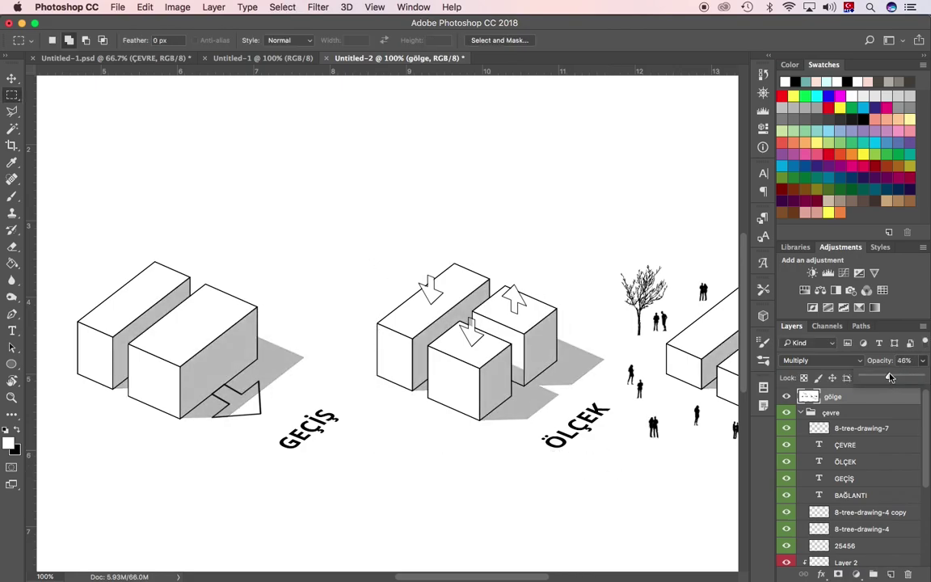
- Add a new outline layer and set up a small 5 px hard brush
{"action": "key", "text": "v"}
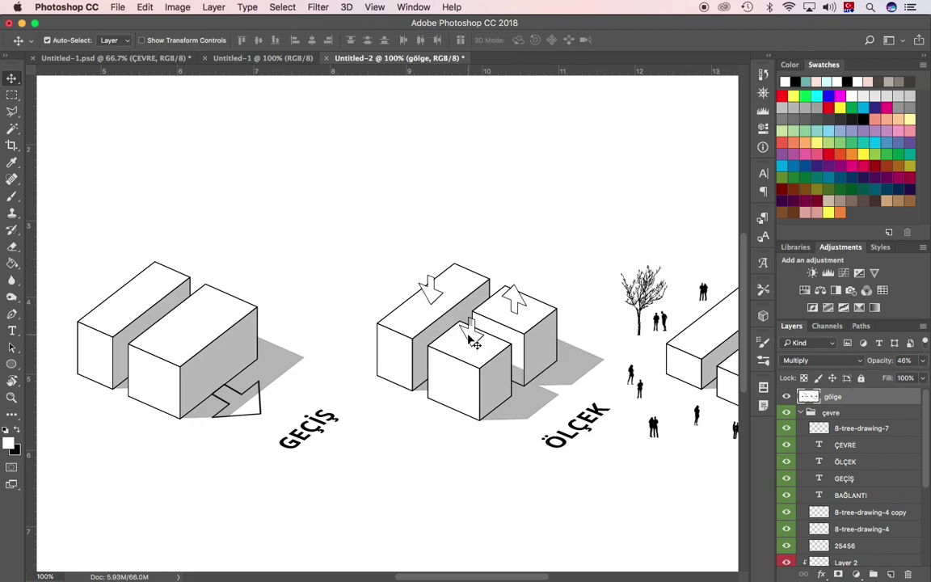
{"action": "key", "text": "ctrl+shift+alt+n"}
{"action": "scroll", "coordinate": [370, 374], "scroll_direction": "left", "scroll_amount": 5}
{"action": "key", "text": "b"}
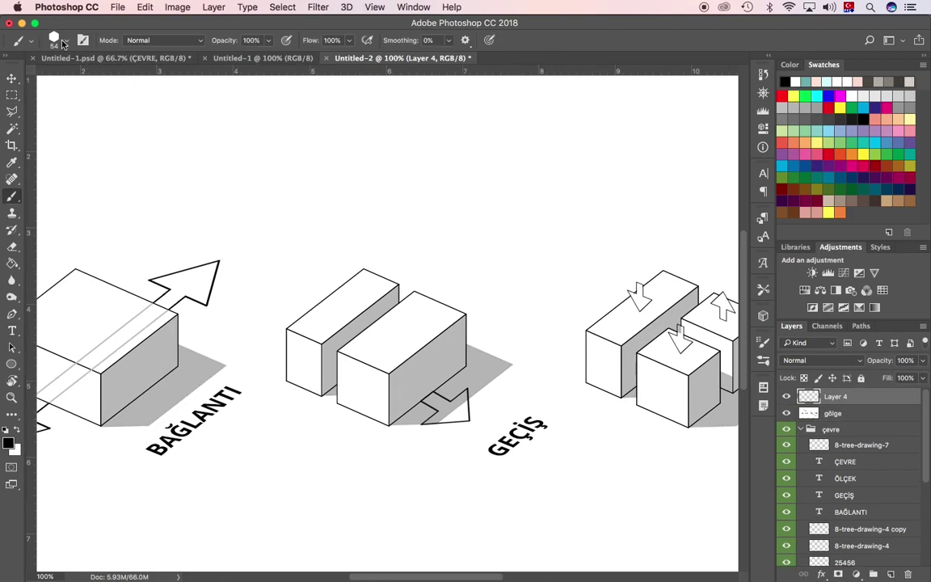
{"action": "left_click", "coordinate": [58, 39]}
{"action": "key", "text": "Escape"}
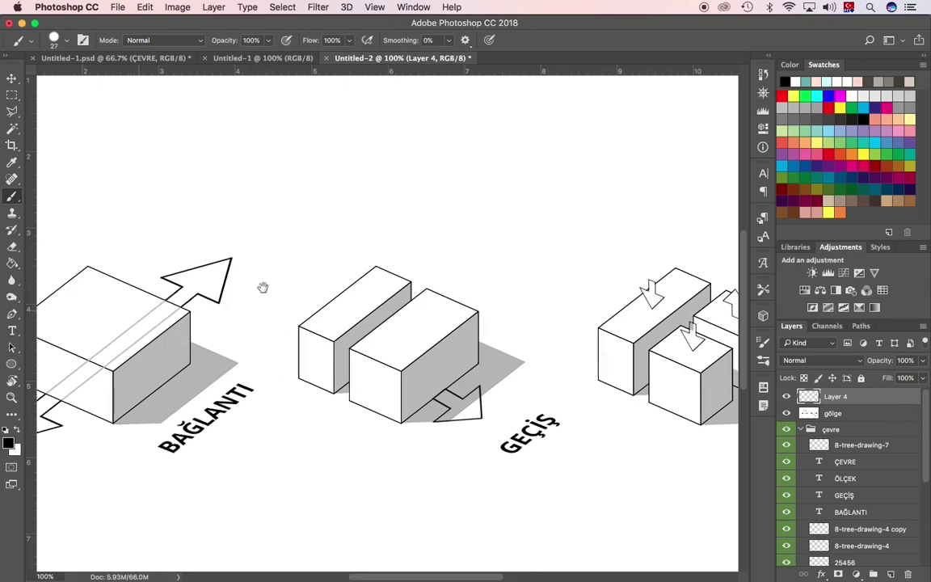
{"action": "scroll", "coordinate": [262, 287], "scroll_direction": "left", "scroll_amount": 5}
{"action": "key", "text": "z"}
{"action": "left_click", "coordinate": [216, 337]}
{"action": "left_click", "coordinate": [216, 337]}
{"action": "key", "text": "b"}
{"action": "left_click", "coordinate": [59, 40]}
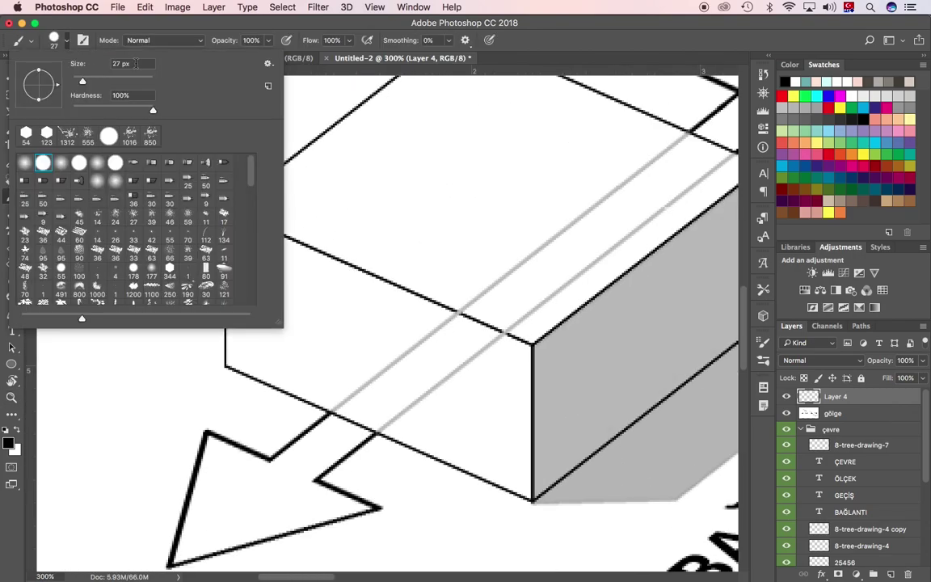
{"action": "key", "text": "Return"}
- Trace thick black edges around the BAĞLANTI box
{"action": "left_click", "coordinate": [225, 210]}
{"action": "left_click", "coordinate": [226, 368], "text": "shift"}
{"action": "left_click", "coordinate": [226, 210]}
{"action": "left_click", "coordinate": [396, 77], "text": "shift"}
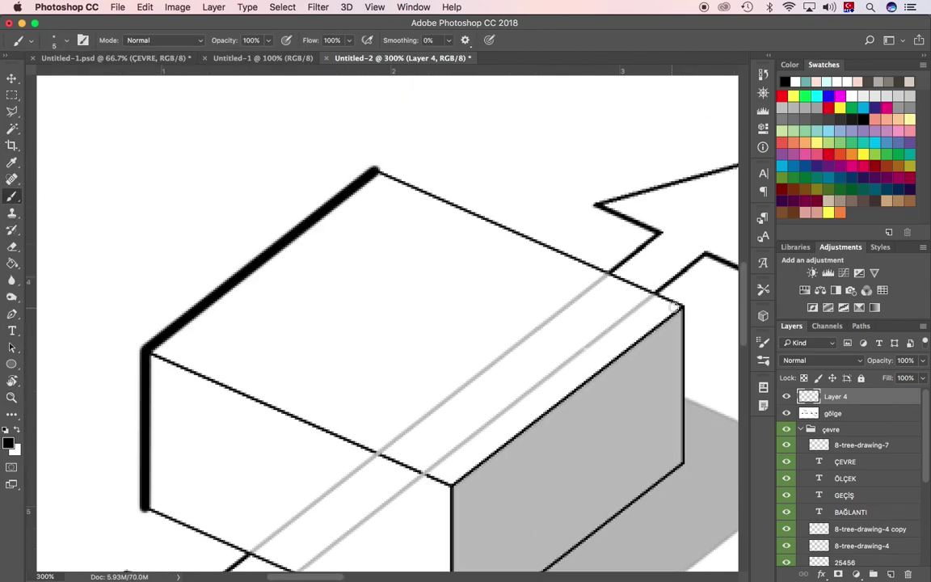
{"action": "left_click", "coordinate": [605, 489]}
{"action": "left_click", "coordinate": [737, 389], "text": "shift"}
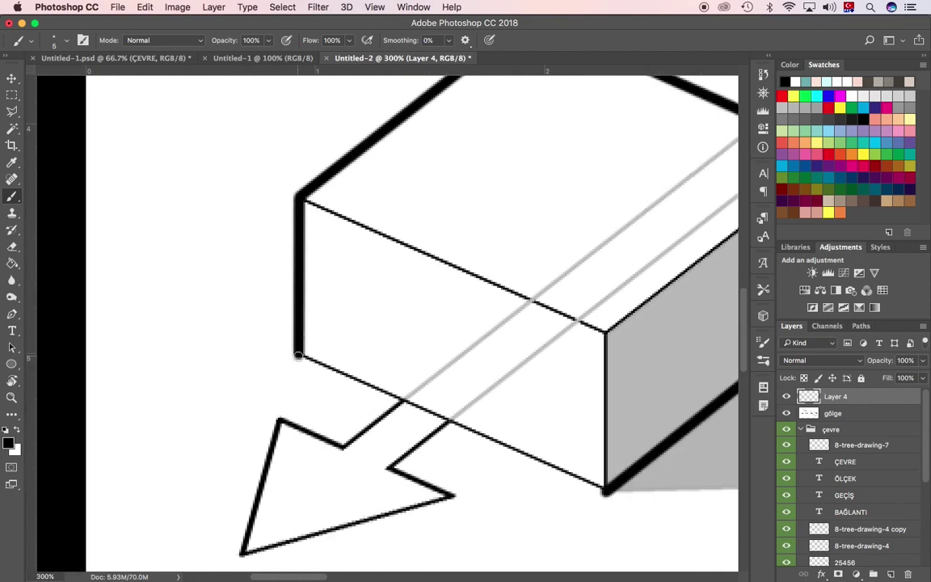
{"action": "left_click_drag", "start_coordinate": [298, 356], "coordinate": [453, 343]}
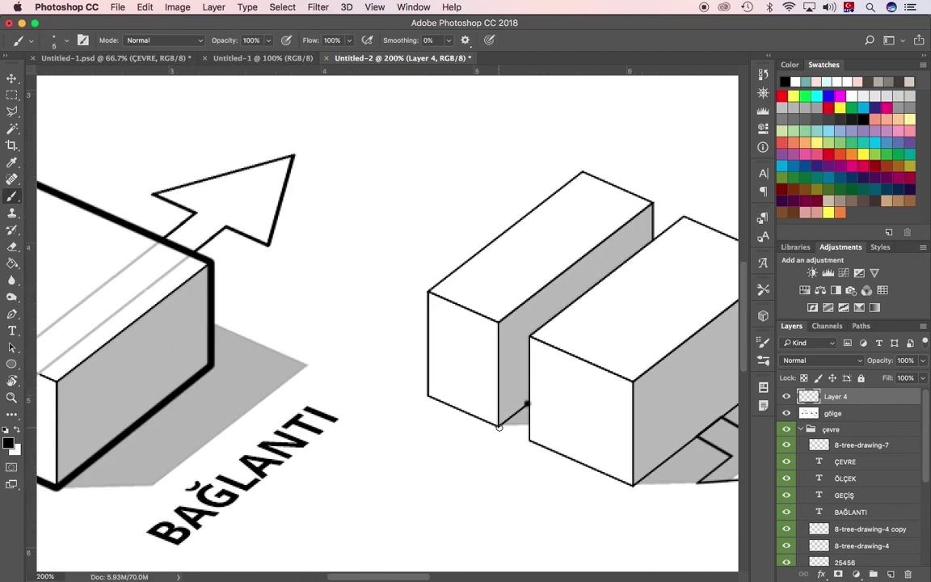
{"action": "left_click", "coordinate": [499, 426], "text": "shift"}
{"action": "left_click", "coordinate": [427, 395], "text": "shift"}
- Thicken the outer edges of the GEÇİŞ boxes, including the front box
{"action": "left_click", "coordinate": [429, 293], "text": "shift"}
{"action": "left_click", "coordinate": [582, 172], "text": "shift"}
{"action": "left_click", "coordinate": [653, 202], "text": "shift"}
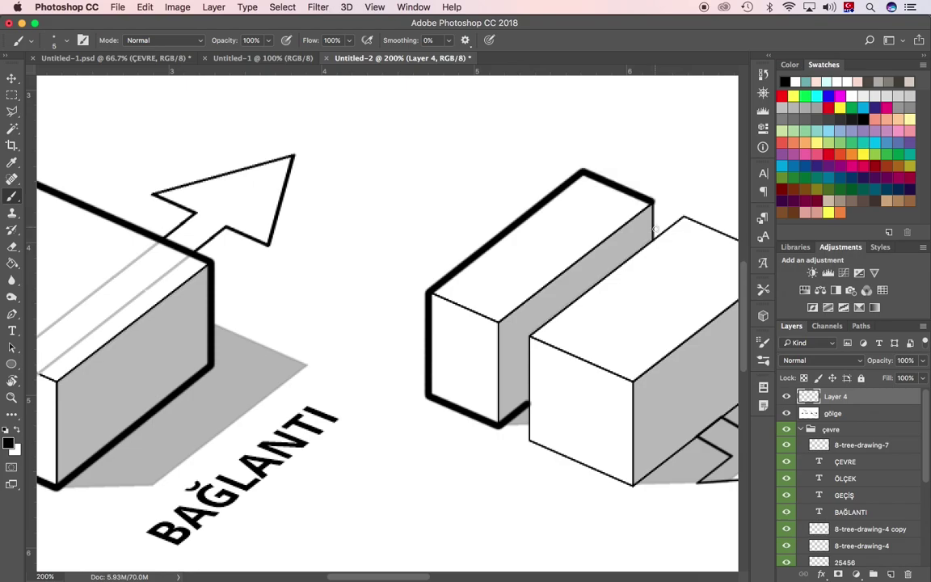
{"action": "left_click", "coordinate": [653, 239], "text": "shift"}
{"action": "left_click", "coordinate": [683, 216], "text": "shift"}
{"action": "scroll", "coordinate": [683, 216], "scroll_direction": "right", "scroll_amount": 5}
{"action": "left_click", "coordinate": [574, 246], "text": "shift"}
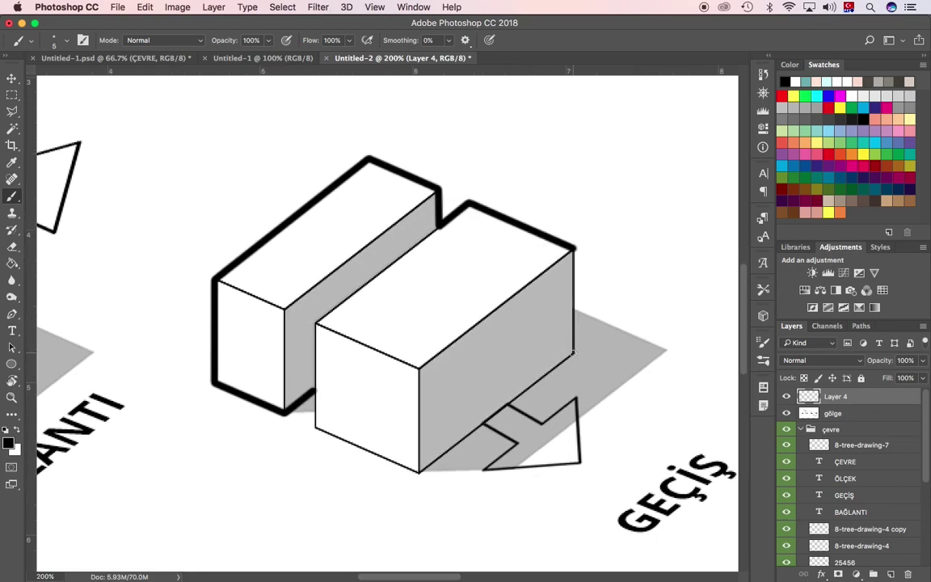
{"action": "left_click", "coordinate": [573, 356], "text": "shift"}
{"action": "left_click", "coordinate": [420, 470], "text": "shift"}
{"action": "left_click", "coordinate": [315, 429], "text": "shift"}
{"action": "scroll", "coordinate": [420, 470], "scroll_direction": "right", "scroll_amount": 10}
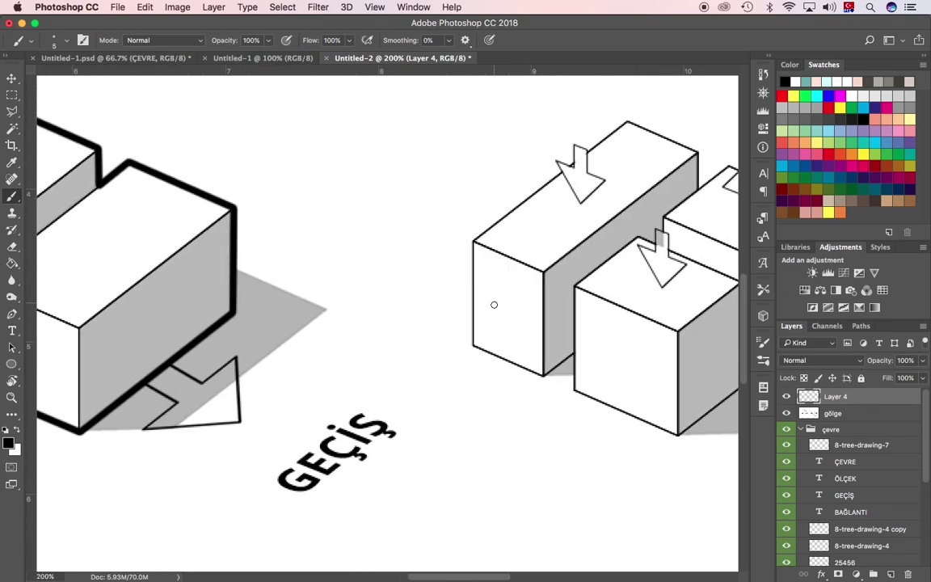
- Outline the first ÖLÇEK box's bottom, left, top and right edges
{"action": "key", "text": "z"}
{"action": "left_click", "coordinate": [652, 397]}
{"action": "key", "text": "b"}
{"action": "left_click", "coordinate": [556, 405], "text": "shift"}
{"action": "left_click", "coordinate": [455, 361], "text": "shift"}
{"action": "left_click", "coordinate": [455, 203], "text": "shift"}
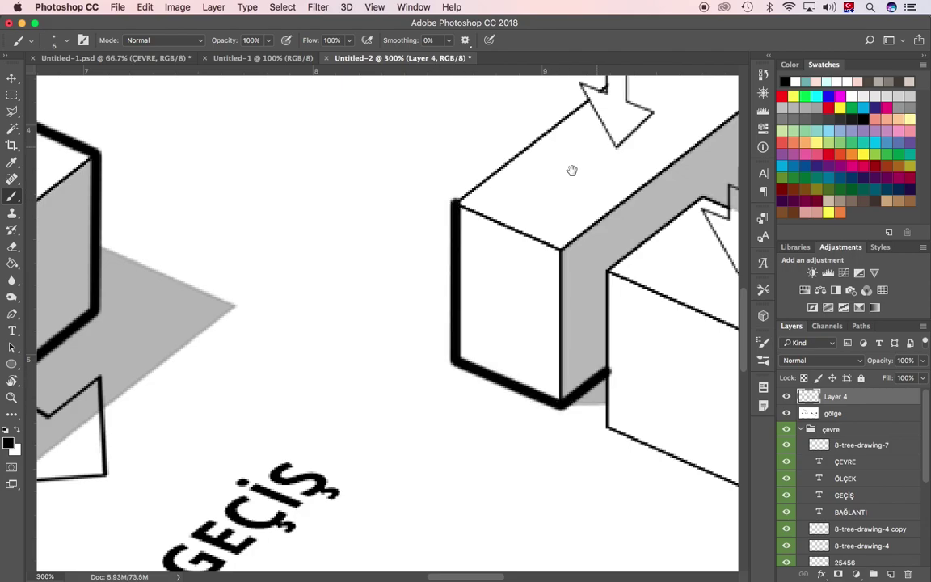
{"action": "scroll", "coordinate": [571, 168], "scroll_direction": "up", "scroll_amount": 5}
{"action": "left_click", "coordinate": [506, 202], "text": "shift"}
{"action": "left_click", "coordinate": [612, 249], "text": "shift"}
- Outline the second and front ÖLÇEK boxes with thick strokes
{"action": "left_click", "coordinate": [612, 304], "text": "shift"}
{"action": "left_click", "coordinate": [656, 269], "text": "shift"}
{"action": "scroll", "coordinate": [656, 269], "scroll_direction": "right", "scroll_amount": 10}
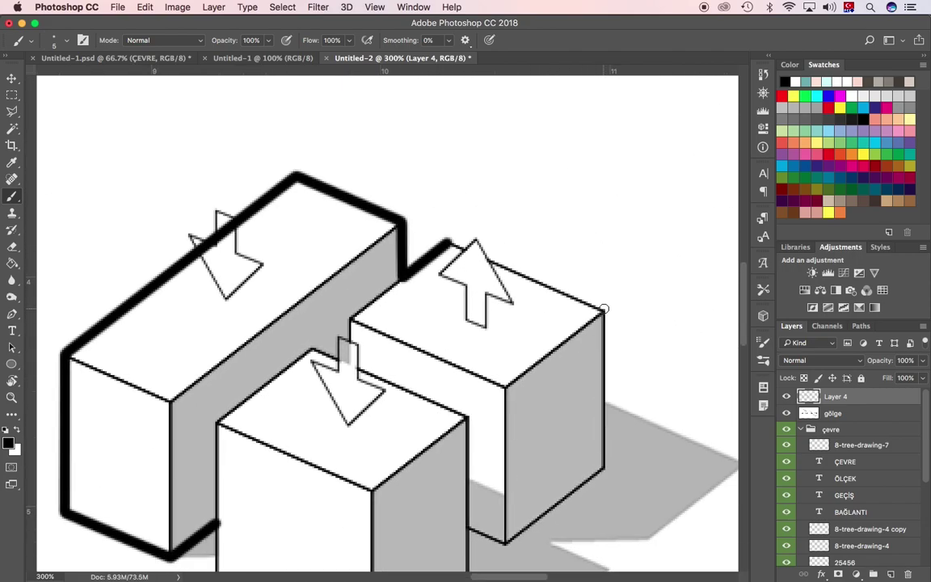
{"action": "left_click", "coordinate": [605, 307], "text": "shift"}
{"action": "left_click", "coordinate": [602, 468], "text": "shift"}
{"action": "scroll", "coordinate": [530, 473], "scroll_direction": "down", "scroll_amount": 5}
{"action": "scroll", "coordinate": [530, 472], "scroll_direction": "left", "scroll_amount": 4}
{"action": "left_click", "coordinate": [638, 356], "text": "shift"}
{"action": "left_click", "coordinate": [598, 339], "text": "shift"}
{"action": "left_click", "coordinate": [602, 390], "text": "shift"}
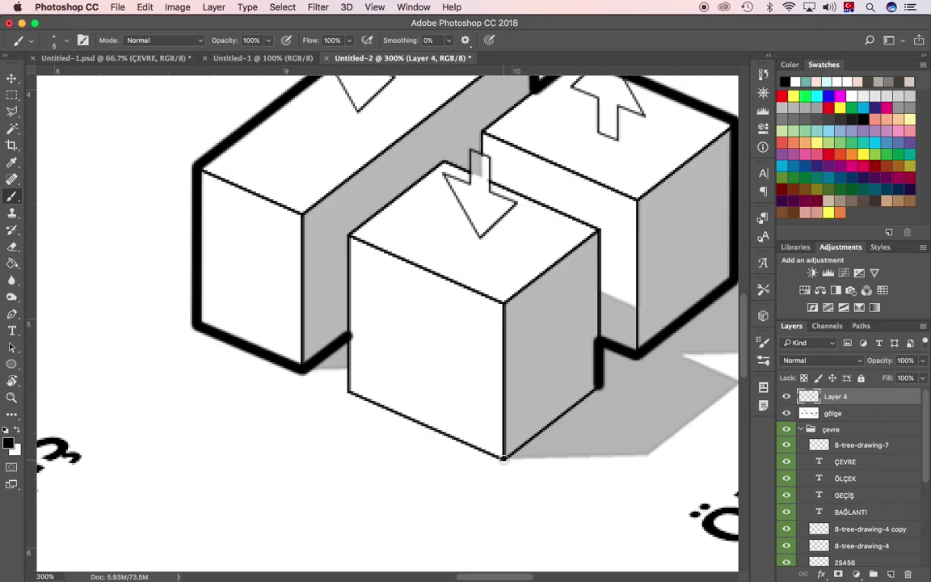
{"action": "left_click", "coordinate": [504, 459], "text": "shift"}
{"action": "left_click", "coordinate": [349, 392], "text": "shift"}
{"action": "scroll", "coordinate": [491, 317], "scroll_direction": "right", "scroll_amount": 10}
- Thicken the first ÇEVRE boxes' left, bottom and connecting edges
{"action": "left_click", "coordinate": [635, 229]}
{"action": "left_click", "coordinate": [632, 321], "text": "shift"}
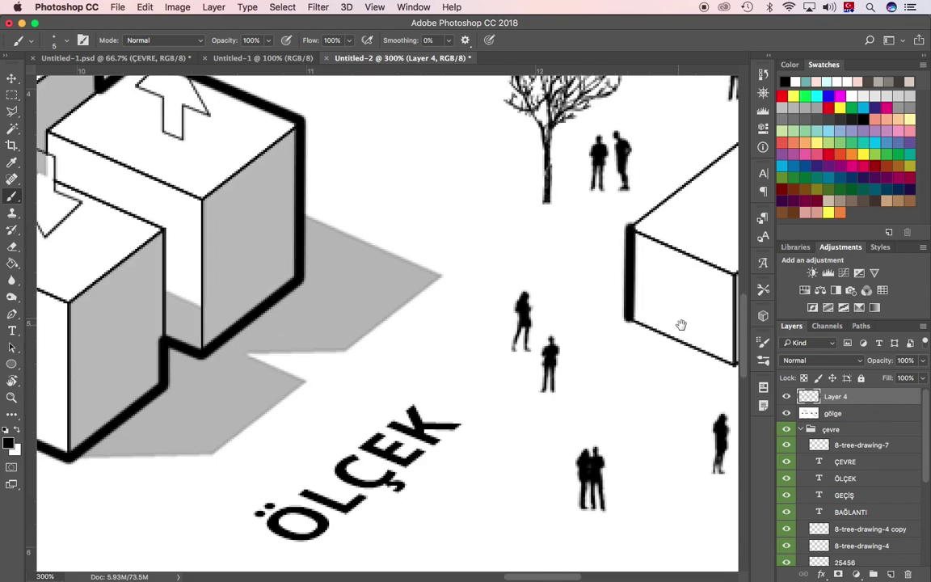
{"action": "scroll", "coordinate": [682, 327], "scroll_direction": "right", "scroll_amount": 6}
{"action": "left_click", "coordinate": [447, 335], "text": "shift"}
{"action": "left_click", "coordinate": [493, 305], "text": "shift"}
{"action": "left_click", "coordinate": [493, 360], "text": "shift"}
{"action": "left_click", "coordinate": [649, 426], "text": "shift"}
{"action": "scroll", "coordinate": [649, 426], "scroll_direction": "right", "scroll_amount": 10}
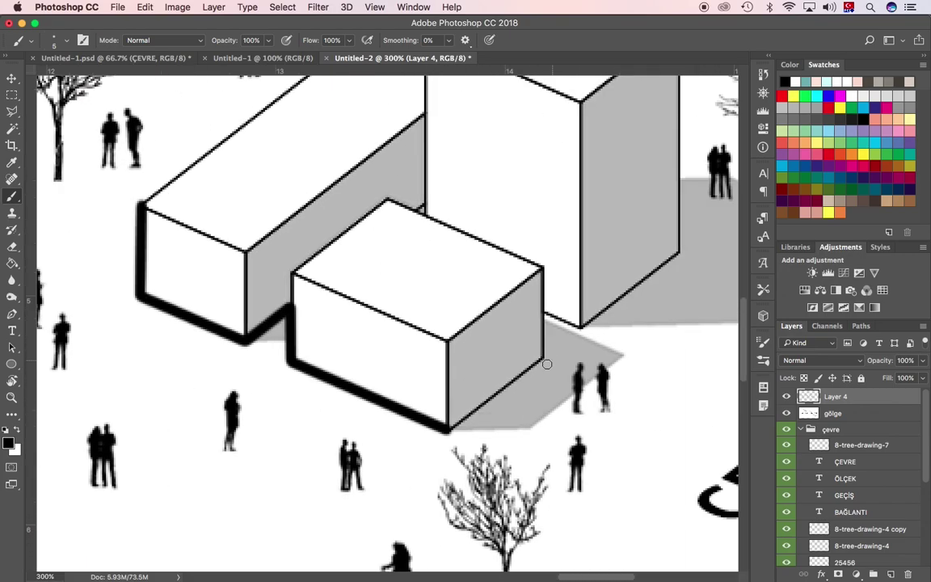
- Outline the tall and rear ÇEVRE boxes, then zoom out to the whole drawing
{"action": "left_click", "coordinate": [543, 359], "text": "shift"}
{"action": "left_click", "coordinate": [543, 314], "text": "shift"}
{"action": "left_click", "coordinate": [580, 328], "text": "shift"}
{"action": "left_click", "coordinate": [679, 252], "text": "shift"}
{"action": "scroll", "coordinate": [683, 154], "scroll_direction": "up", "scroll_amount": 9}
{"action": "scroll", "coordinate": [682, 154], "scroll_direction": "right", "scroll_amount": 6}
{"action": "left_click", "coordinate": [550, 208], "text": "shift"}
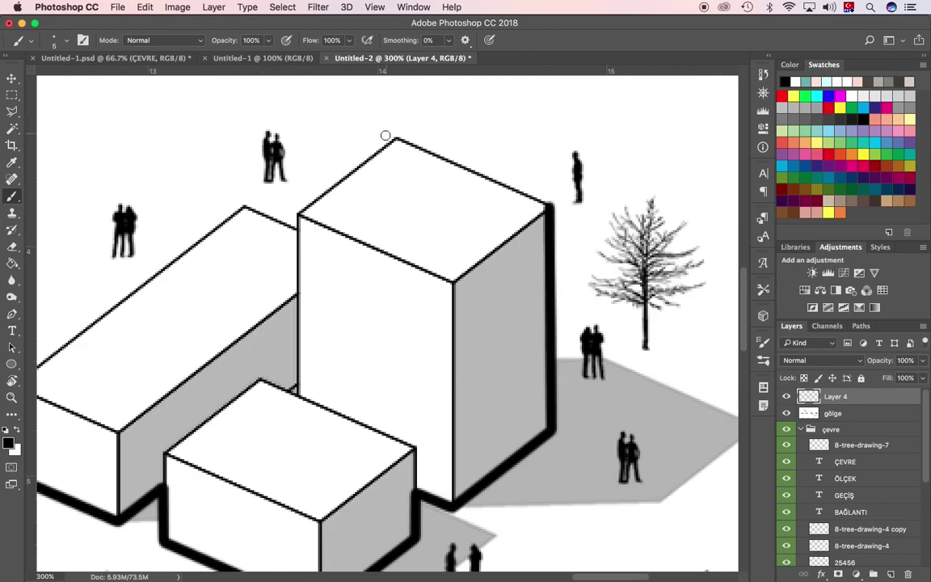
{"action": "left_click", "coordinate": [393, 139], "text": "shift"}
{"action": "left_click", "coordinate": [299, 212], "text": "shift"}
{"action": "left_click", "coordinate": [243, 207], "text": "shift"}
{"action": "key", "text": "super+minus"}
{"action": "left_click", "coordinate": [188, 301], "text": "shift"}
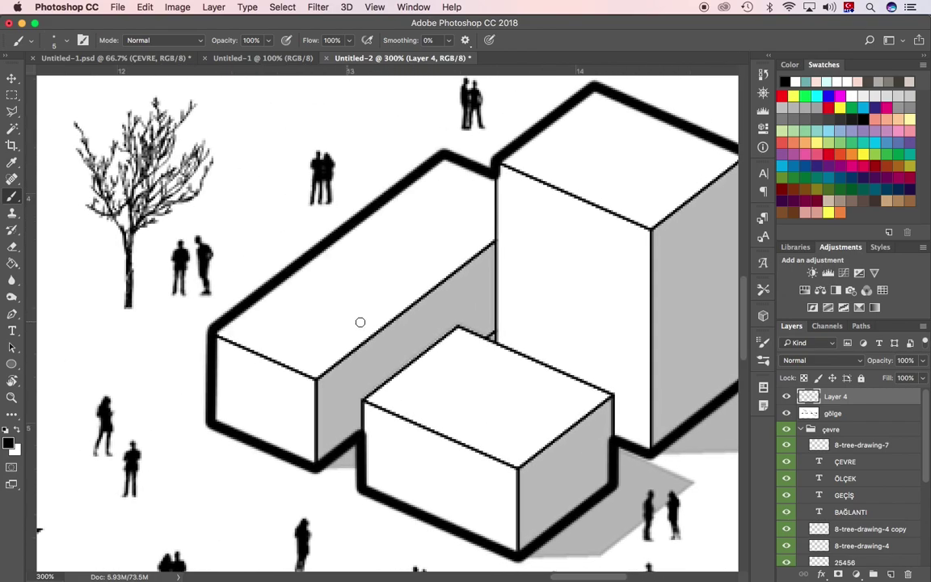
{"action": "left_click_drag", "start_coordinate": [243, 267], "coordinate": [399, 306]}
{"action": "key", "text": "super+minus"}
- Move the ok arrow group above the shadow and outline layers
{"action": "key", "text": "v"}
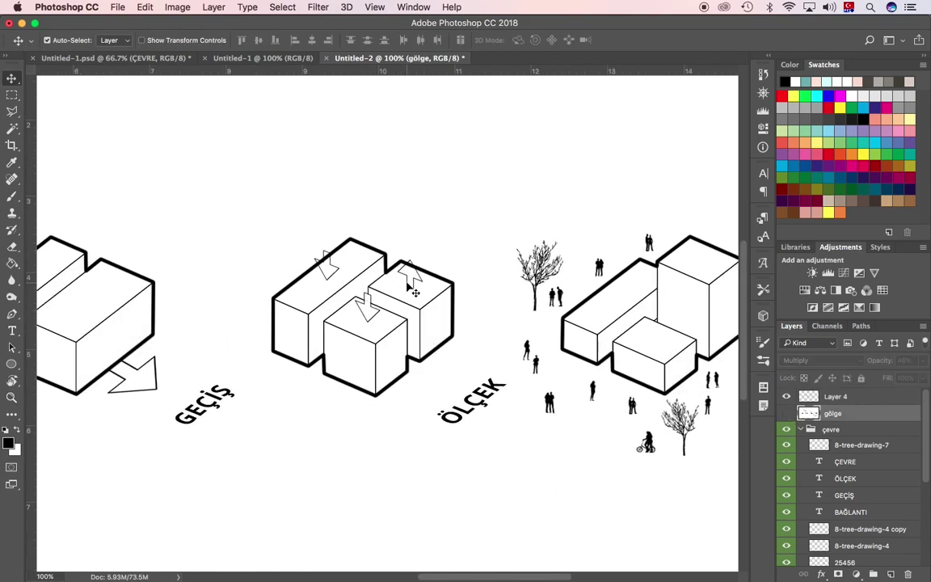
{"action": "scroll", "coordinate": [858, 457], "scroll_direction": "down", "scroll_amount": 5}
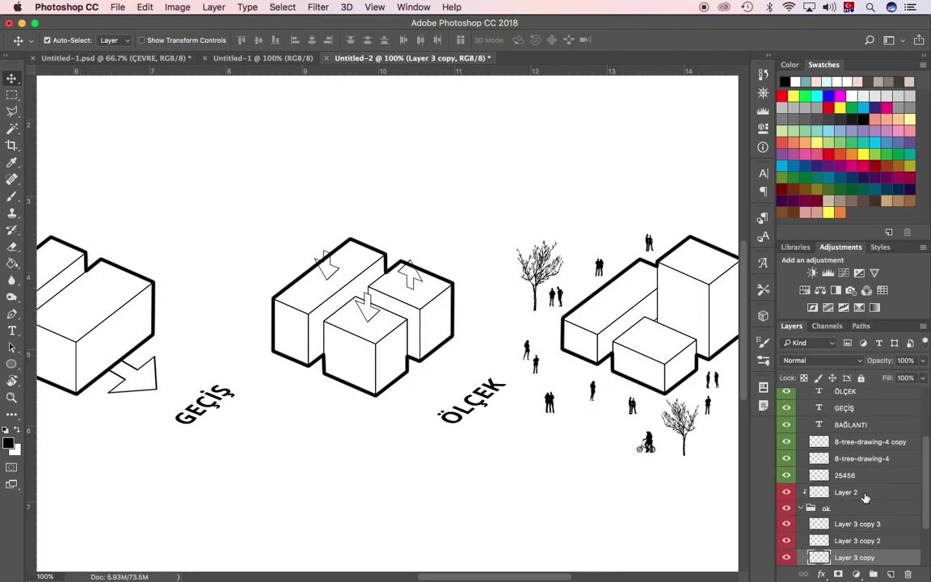
{"action": "scroll", "coordinate": [864, 497], "scroll_direction": "down", "scroll_amount": 3}
{"action": "left_click", "coordinate": [857, 536], "text": "shift"}
{"action": "left_click_drag", "start_coordinate": [857, 536], "coordinate": [857, 396]}
{"action": "key", "text": "z"}
{"action": "key", "text": "super+minus"}
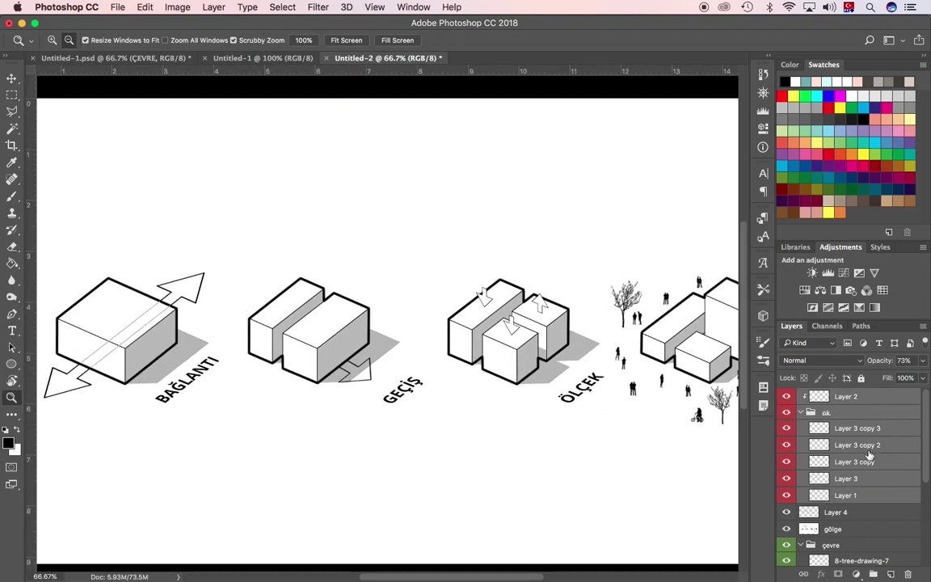
- Select Layer 3 and fill the GEÇİŞ arrow with white
{"action": "left_click", "coordinate": [873, 477]}
{"action": "key", "text": "v"}
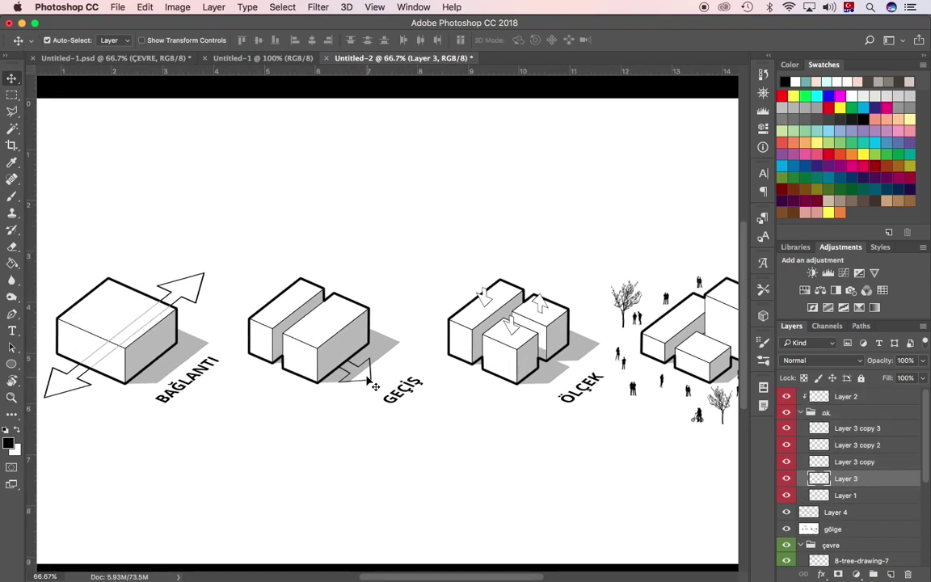
{"action": "left_click", "coordinate": [833, 529]}
{"action": "left_click", "coordinate": [845, 478]}
{"action": "key", "text": "w"}
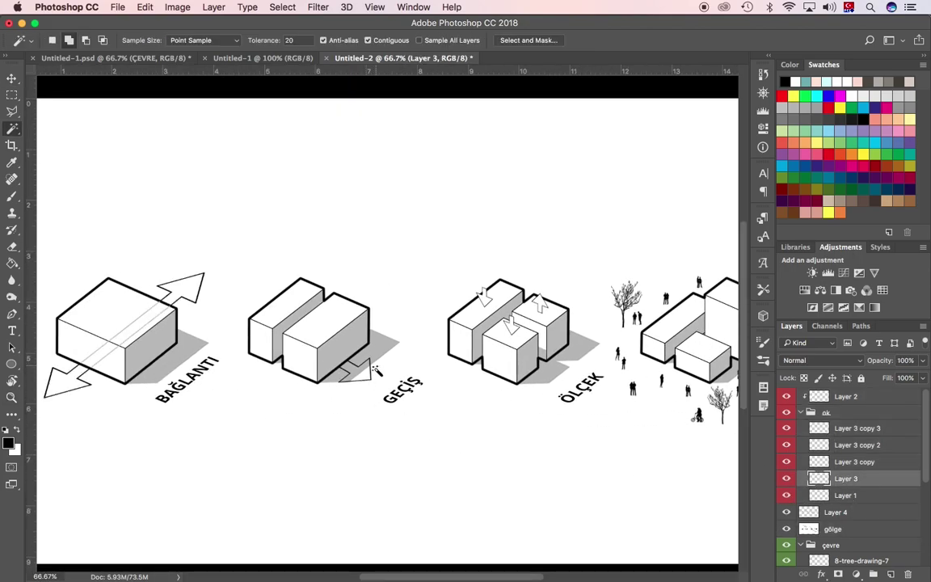
{"action": "key", "text": "x"}
{"action": "key", "text": "g"}
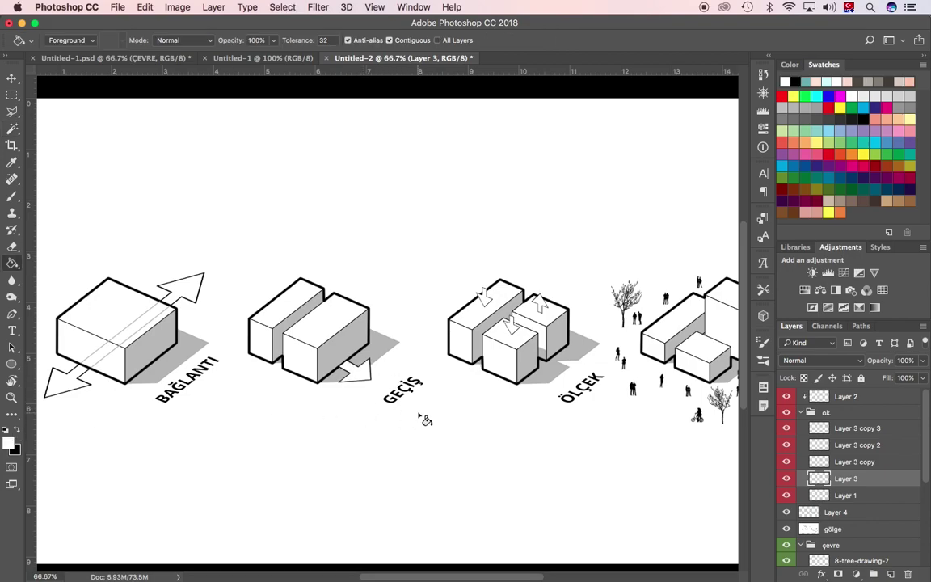
{"action": "scroll", "coordinate": [461, 393], "scroll_direction": "right", "scroll_amount": 3}
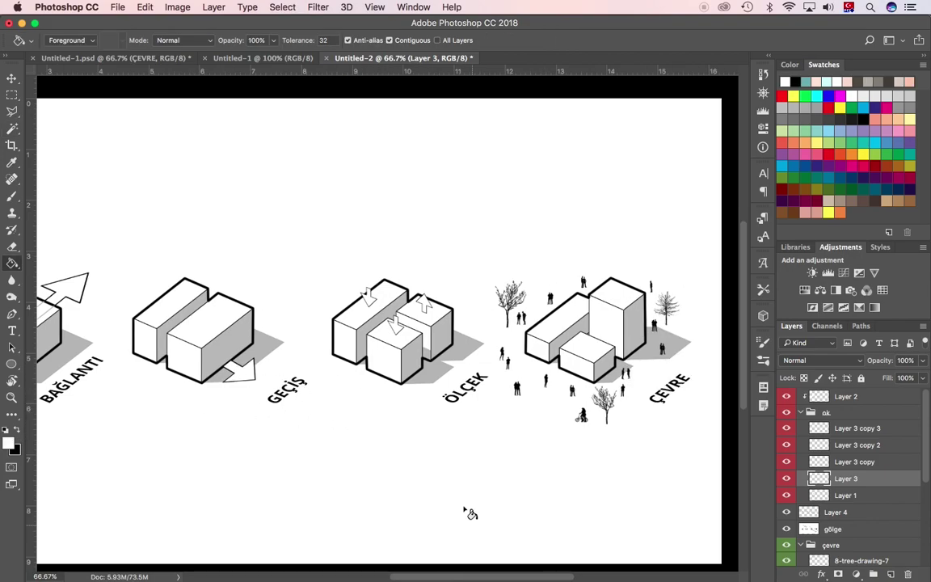
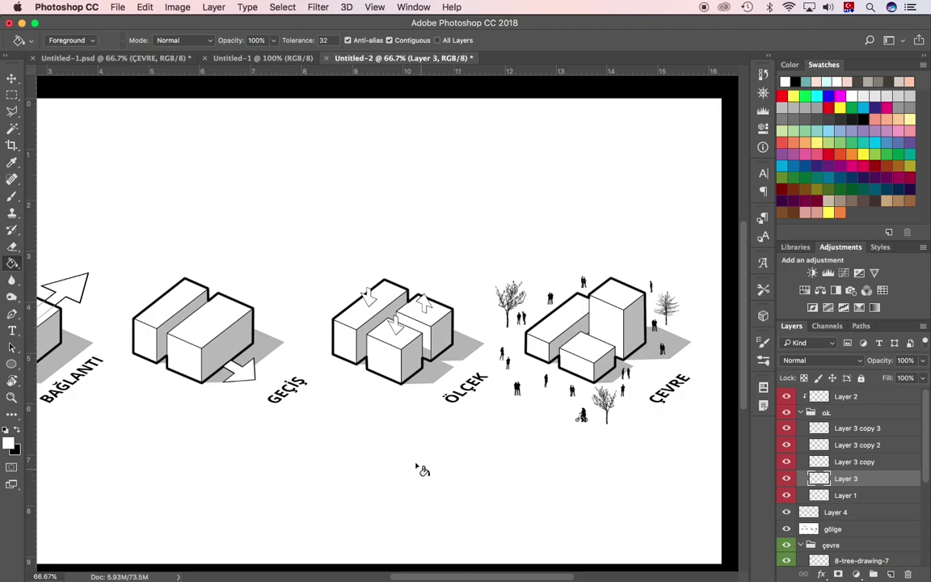
- Switch from Photoshop to the Adobe Color Explore page in Chrome
{"action": "left_click", "coordinate": [257, 566]}
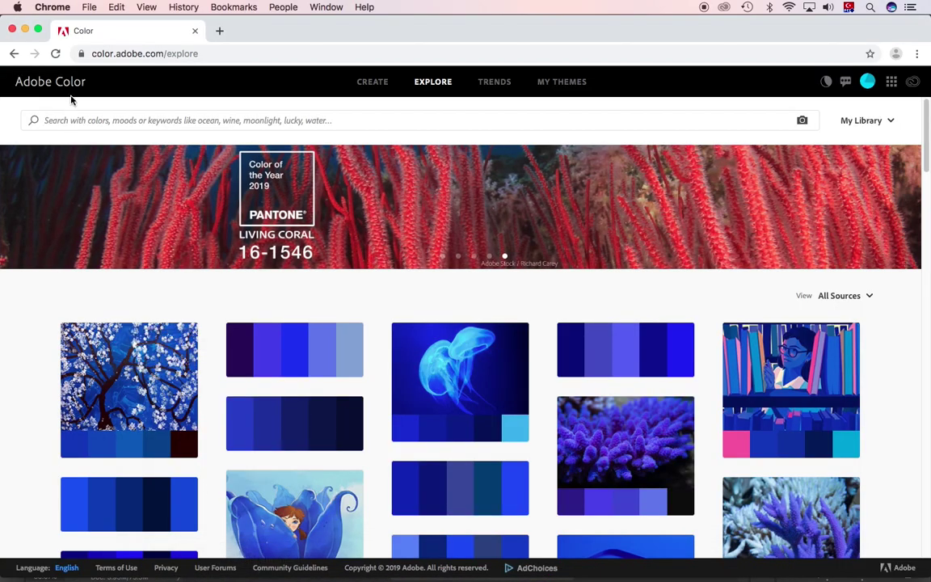
- Filter the Adobe Color theme gallery to show the most used colour themes
{"action": "left_click", "coordinate": [374, 82]}
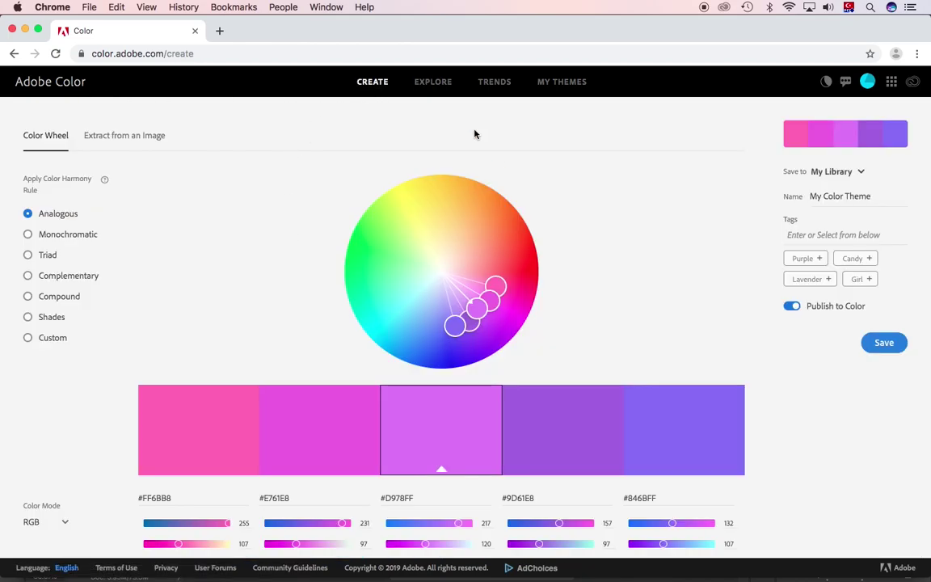
{"action": "left_click", "coordinate": [434, 82]}
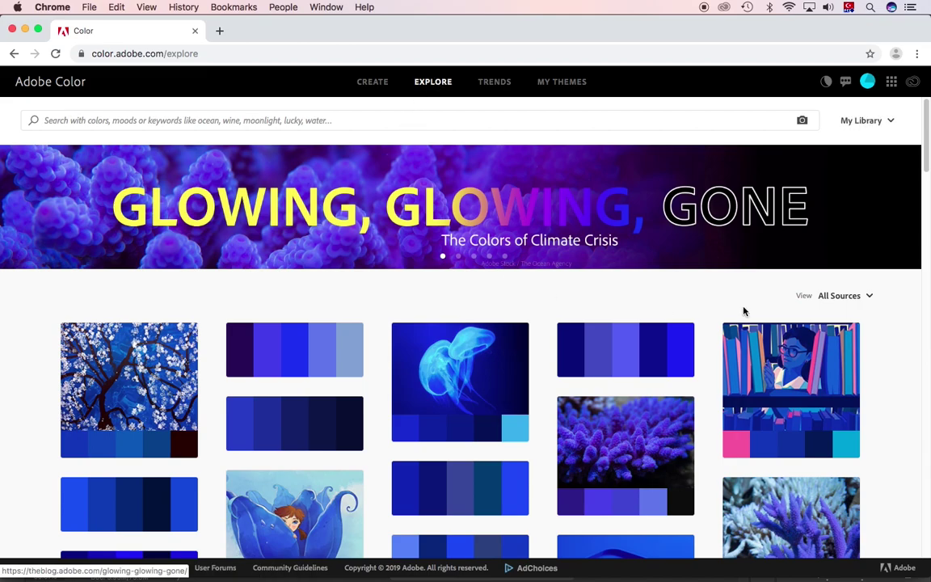
{"action": "left_click", "coordinate": [859, 298]}
{"action": "mouse_move", "coordinate": [846, 339]}
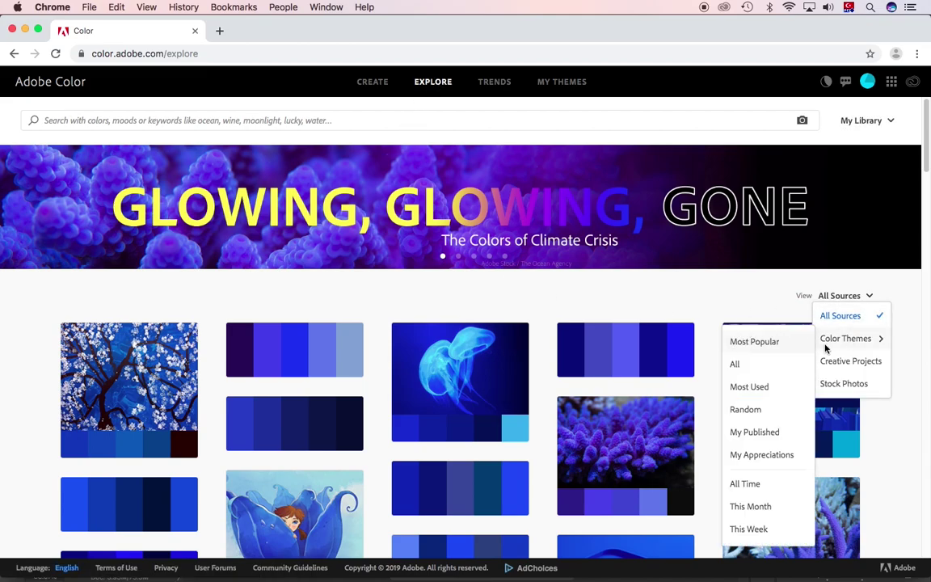
{"action": "left_click", "coordinate": [757, 389]}
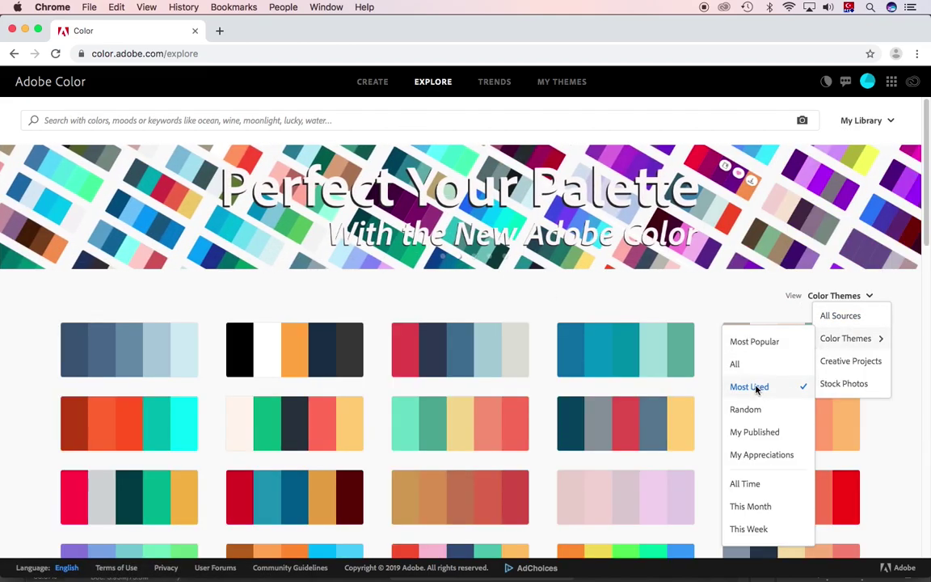
{"action": "left_click", "coordinate": [699, 304]}
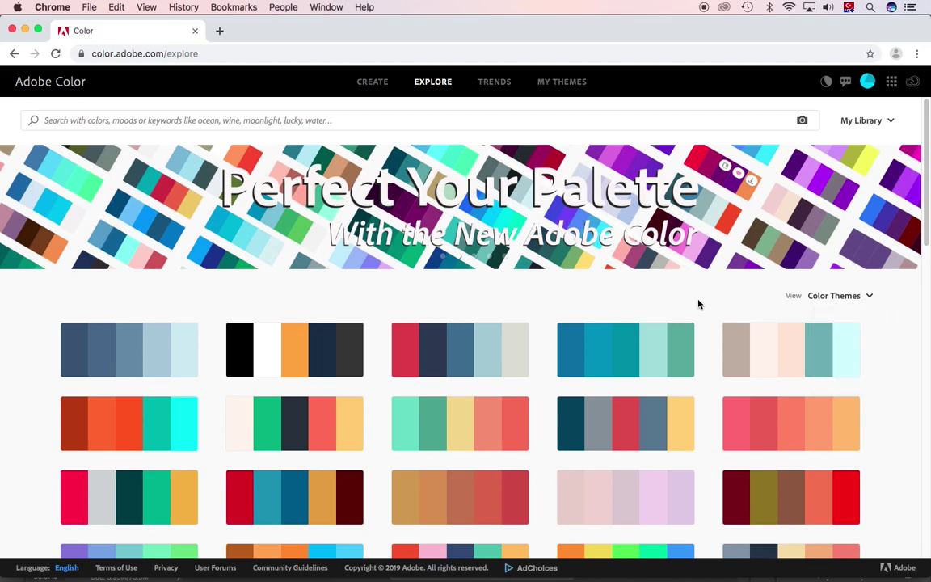
{"action": "scroll", "coordinate": [717, 333], "scroll_direction": "down", "scroll_amount": 1}
{"action": "scroll", "coordinate": [716, 332], "scroll_direction": "down", "scroll_amount": 5}
{"action": "scroll", "coordinate": [717, 332], "scroll_direction": "down", "scroll_amount": 10}
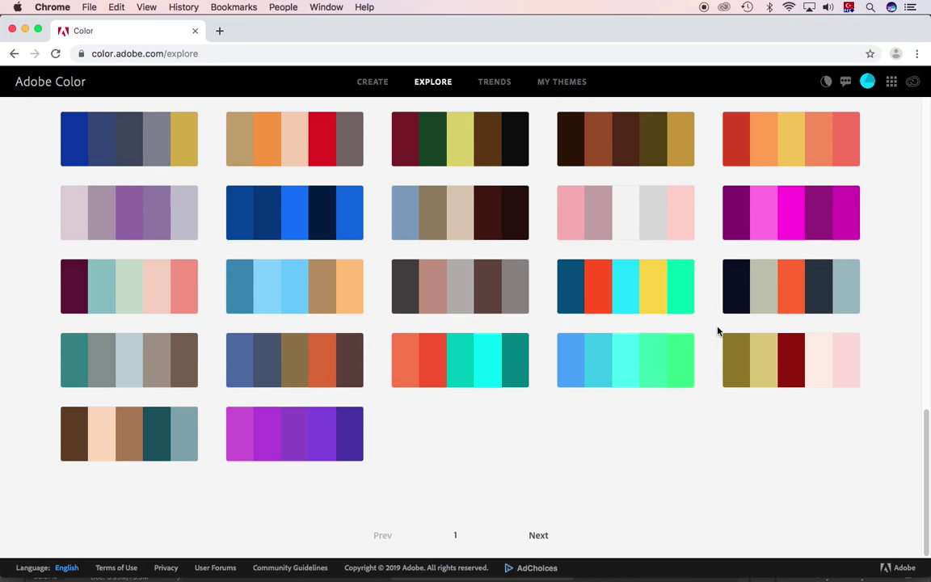
{"action": "scroll", "coordinate": [717, 332], "scroll_direction": "up", "scroll_amount": 5}
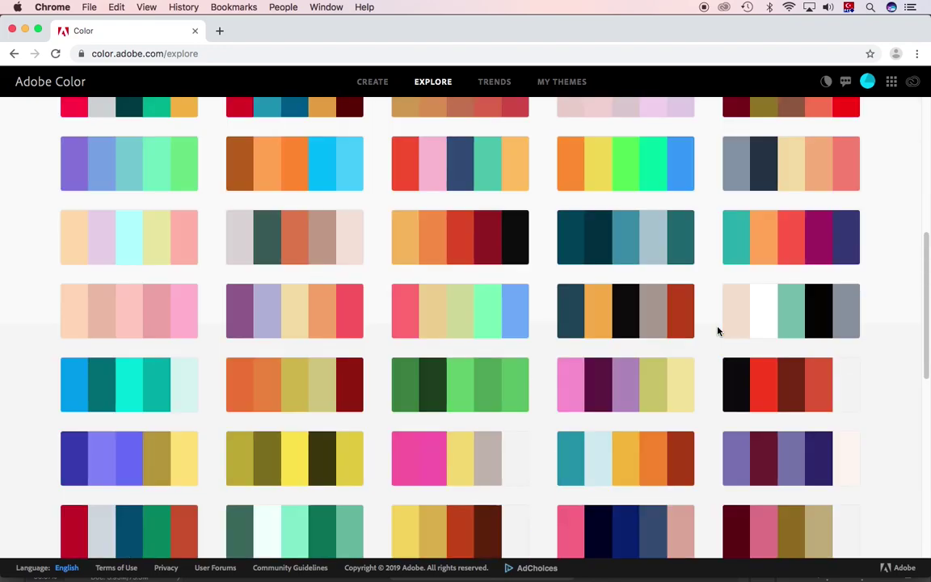
{"action": "scroll", "coordinate": [717, 330], "scroll_direction": "up", "scroll_amount": 3}
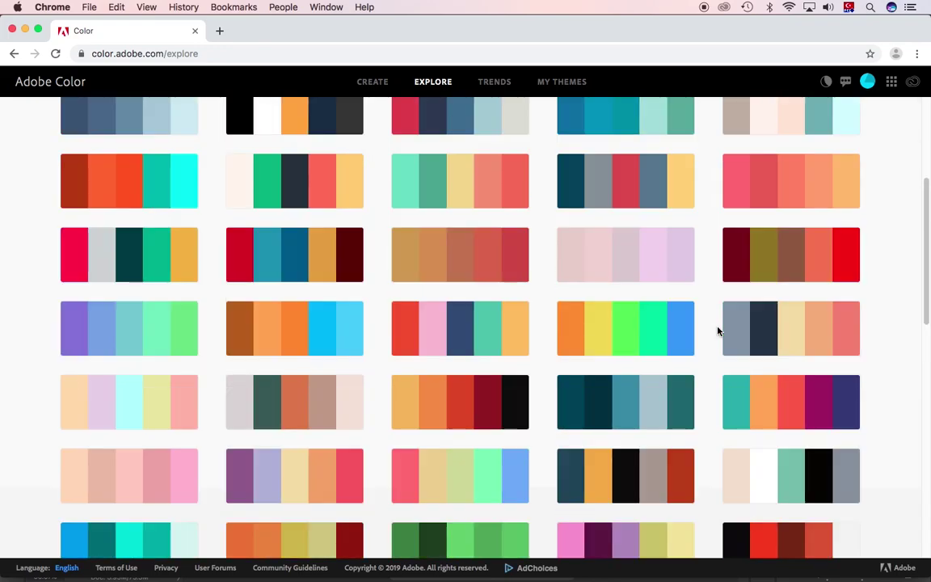
{"action": "scroll", "coordinate": [717, 331], "scroll_direction": "up", "scroll_amount": 3}
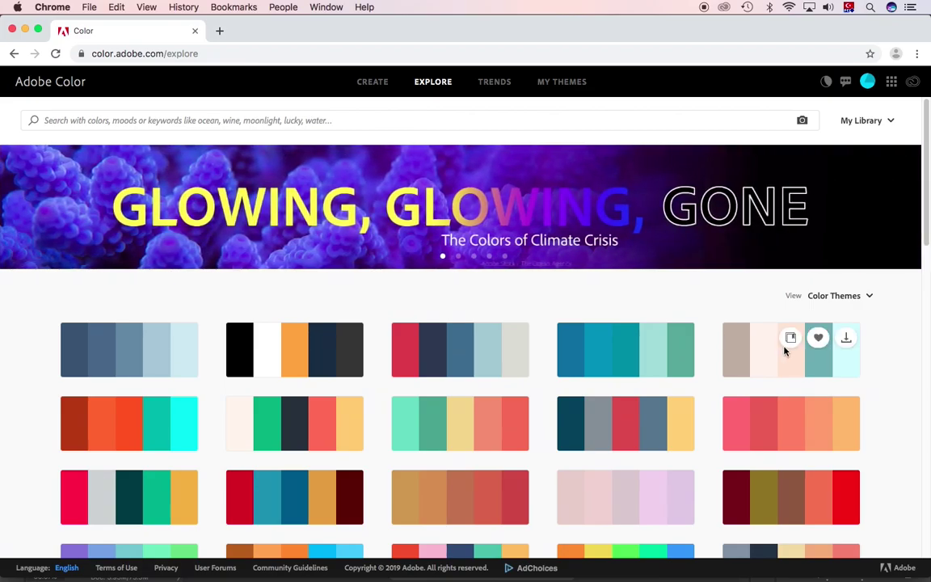
- Download the beige, peach, teal and light cyan palette as an ASE swatch file
{"action": "left_click", "coordinate": [773, 362]}
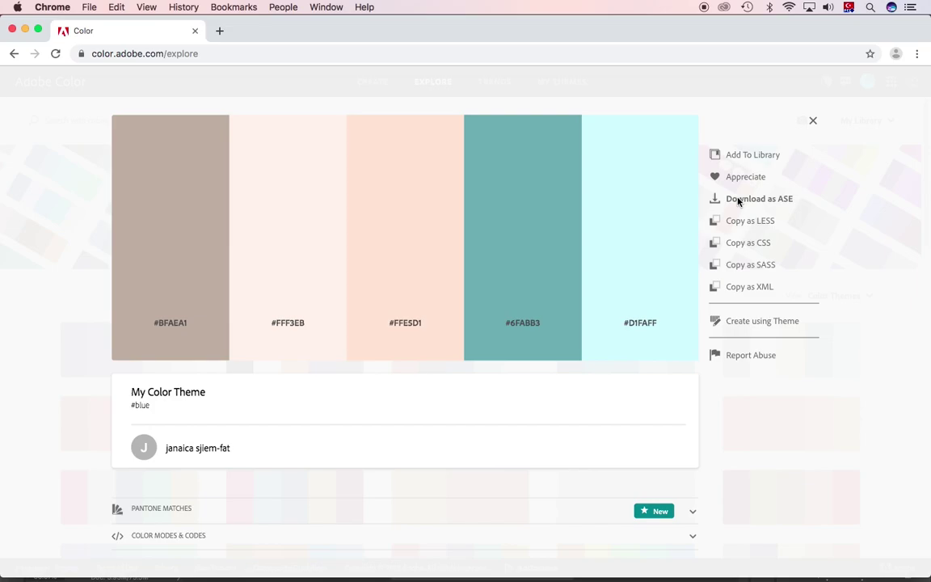
{"action": "left_click", "coordinate": [15, 54]}
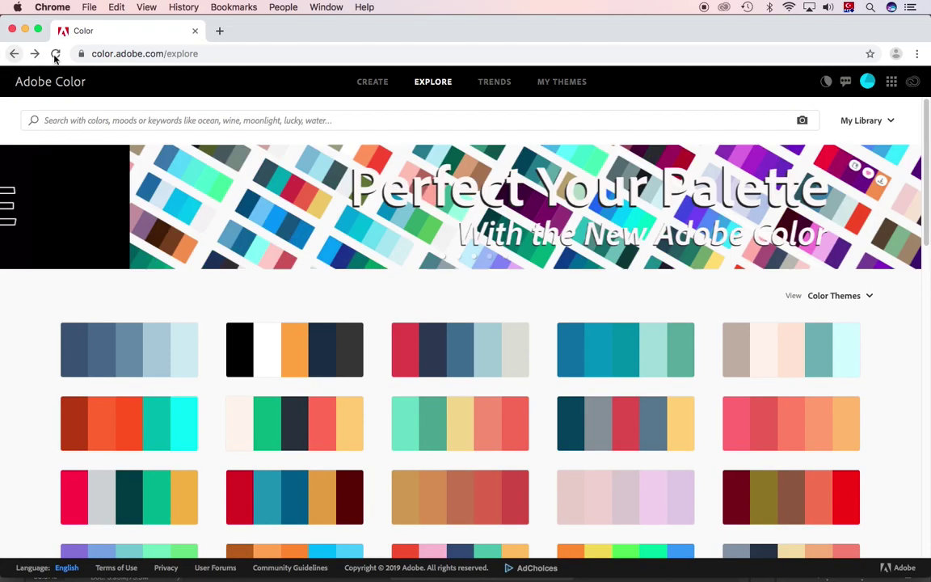
{"action": "mouse_move", "coordinate": [846, 338]}
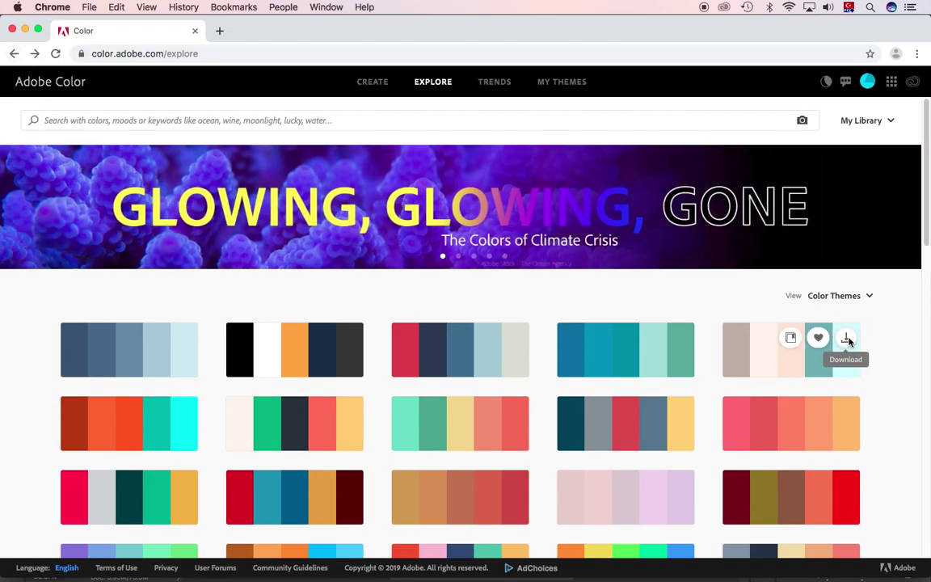
{"action": "left_click", "coordinate": [846, 340]}
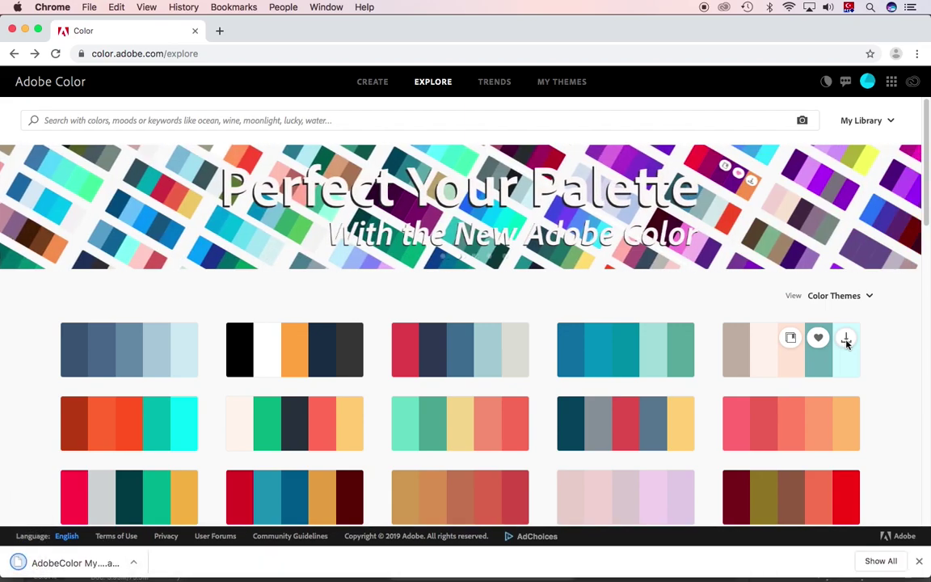
{"action": "left_click", "coordinate": [133, 562]}
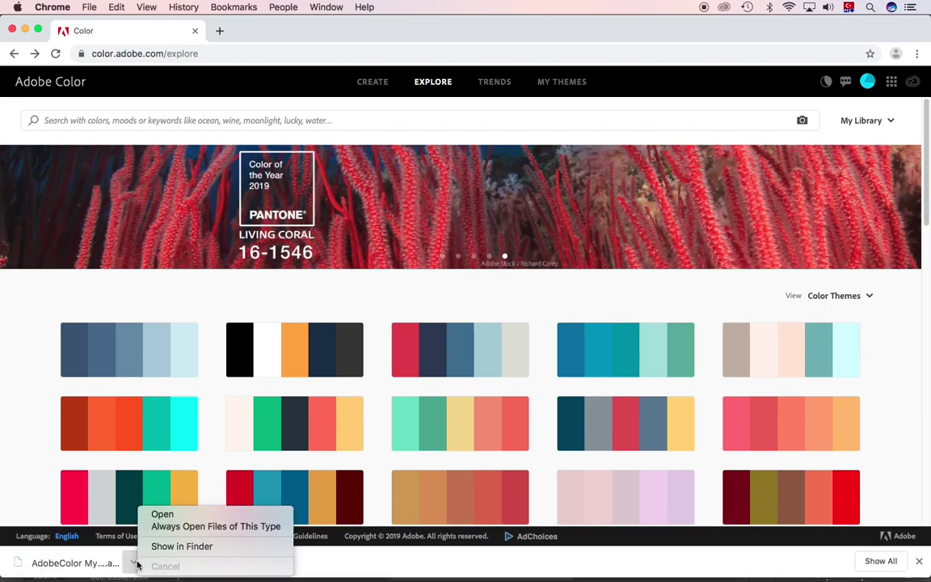
- Load the downloaded .ase palette into Photoshop's swatches and make its teal the foreground colour
{"action": "left_click", "coordinate": [161, 514]}
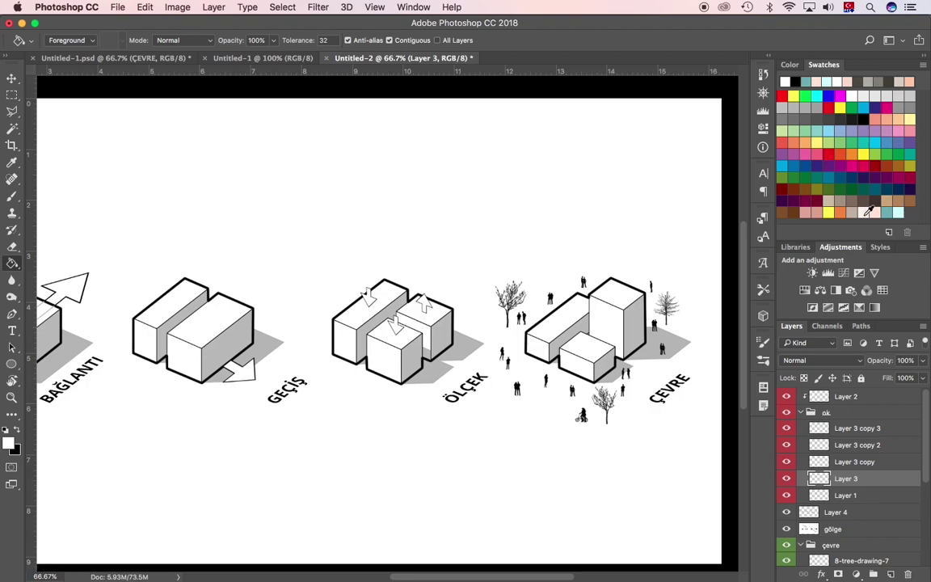
{"action": "left_click", "coordinate": [879, 212]}
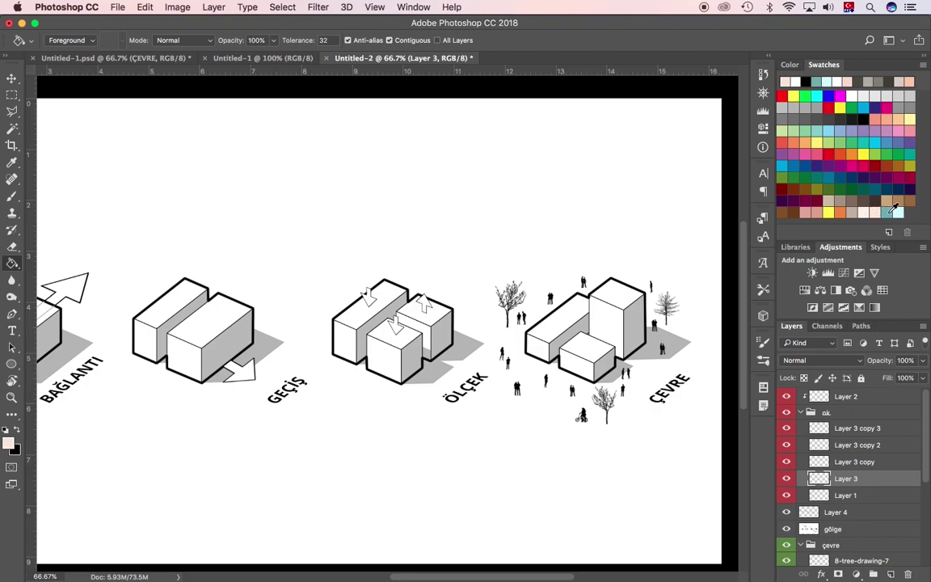
{"action": "left_click", "coordinate": [888, 212]}
- Copy the palette's beige hex code #BFAEA1 in Adobe Color and return to Photoshop
{"action": "left_click", "coordinate": [255, 569]}
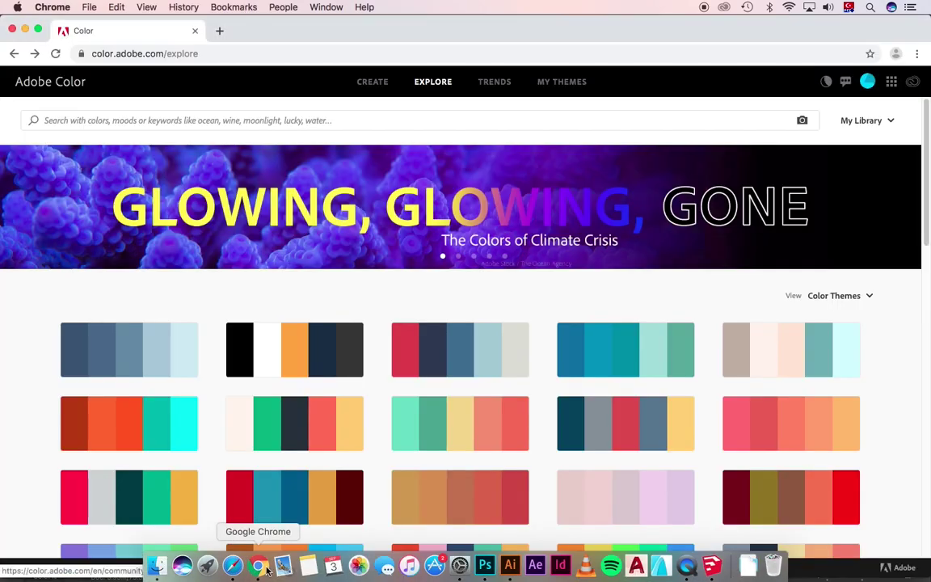
{"action": "left_click", "coordinate": [767, 365]}
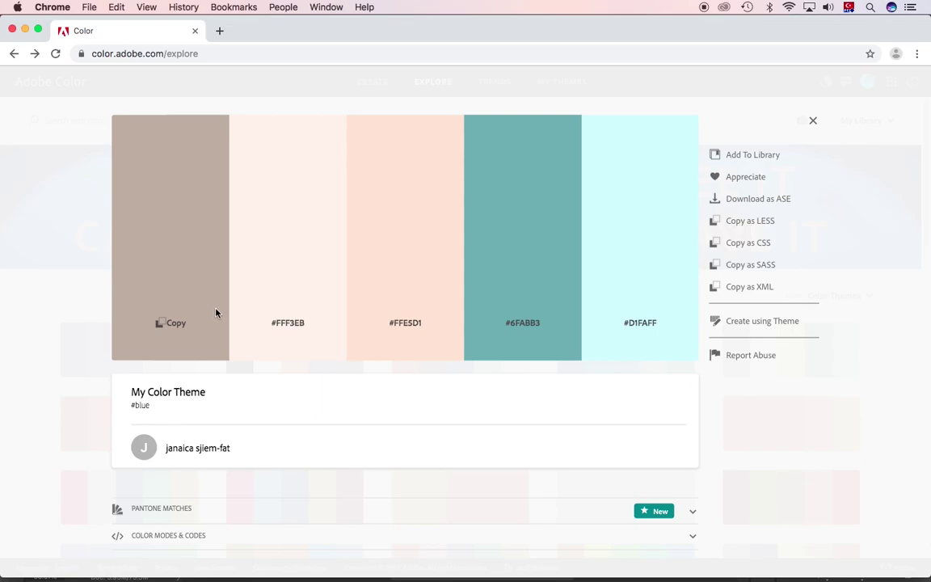
{"action": "left_click", "coordinate": [177, 327]}
{"action": "left_click", "coordinate": [485, 575]}
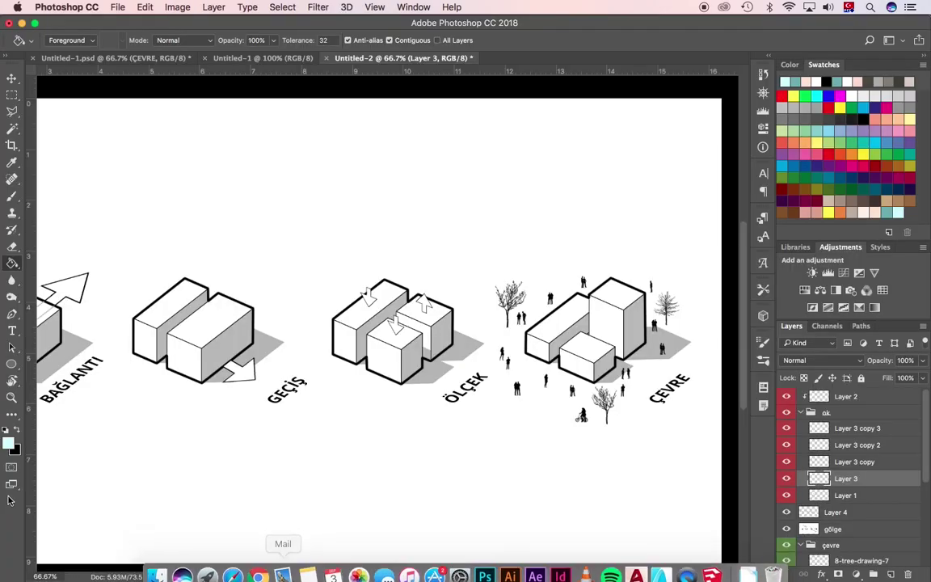
- Set the foreground colour in the Color Picker from the pasted beige hex and a palette swatch
{"action": "left_click", "coordinate": [8, 444]}
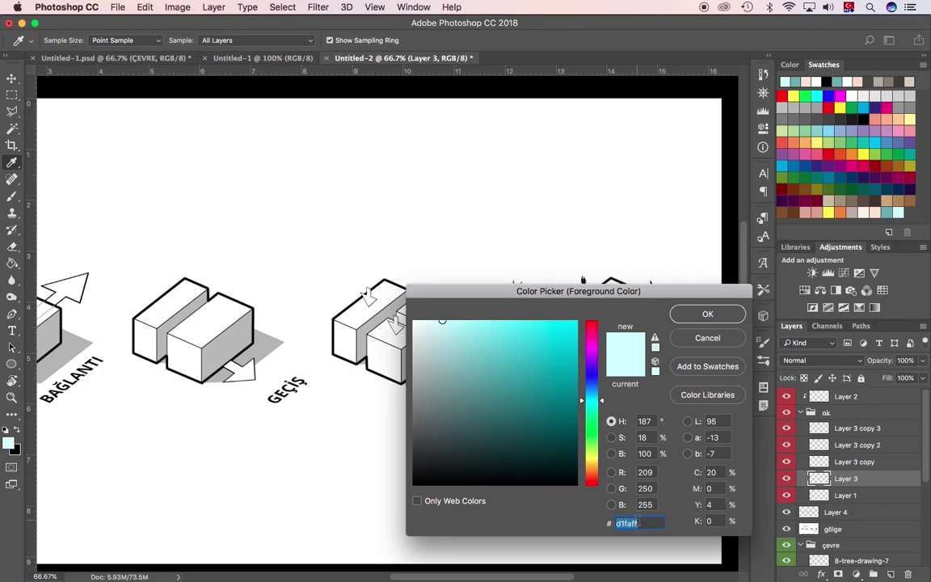
{"action": "right_click", "coordinate": [645, 522]}
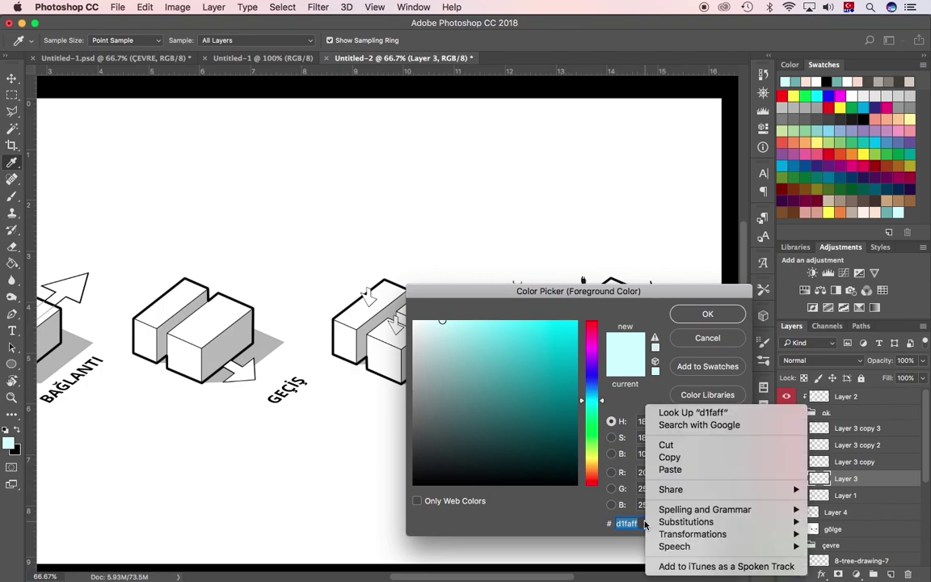
{"action": "left_click", "coordinate": [694, 469]}
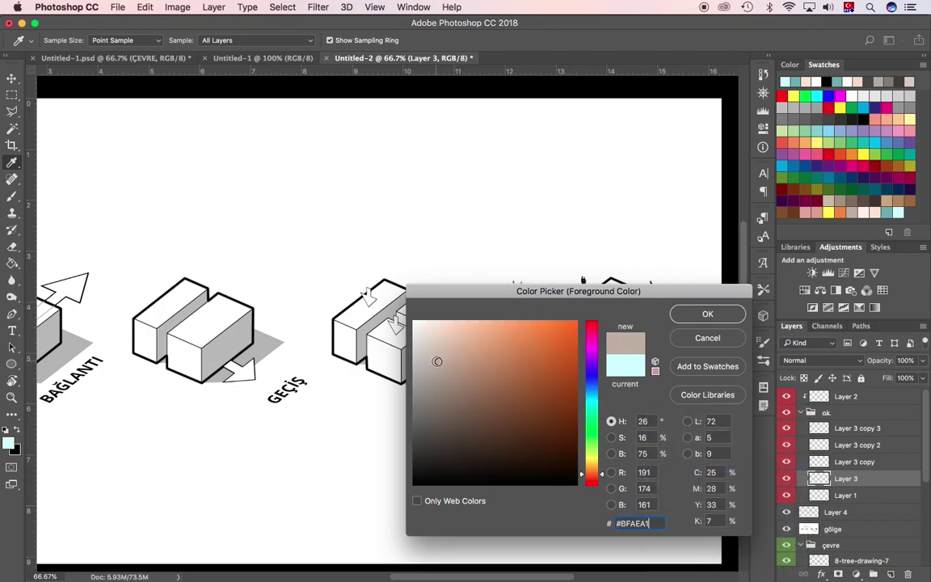
{"action": "left_click", "coordinate": [894, 210]}
{"action": "left_click", "coordinate": [708, 315]}
- Fill the diagram box interiors with teal on a new layer at 71% opacity, then choose light peach
{"action": "key", "text": "g"}
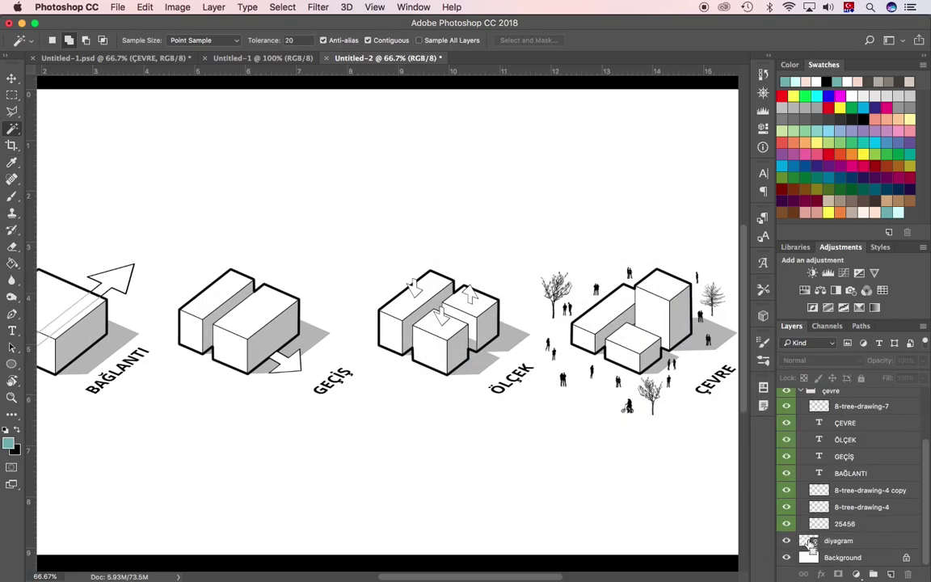
{"action": "left_click", "coordinate": [811, 545], "text": "ctrl"}
{"action": "left_click", "coordinate": [891, 575]}
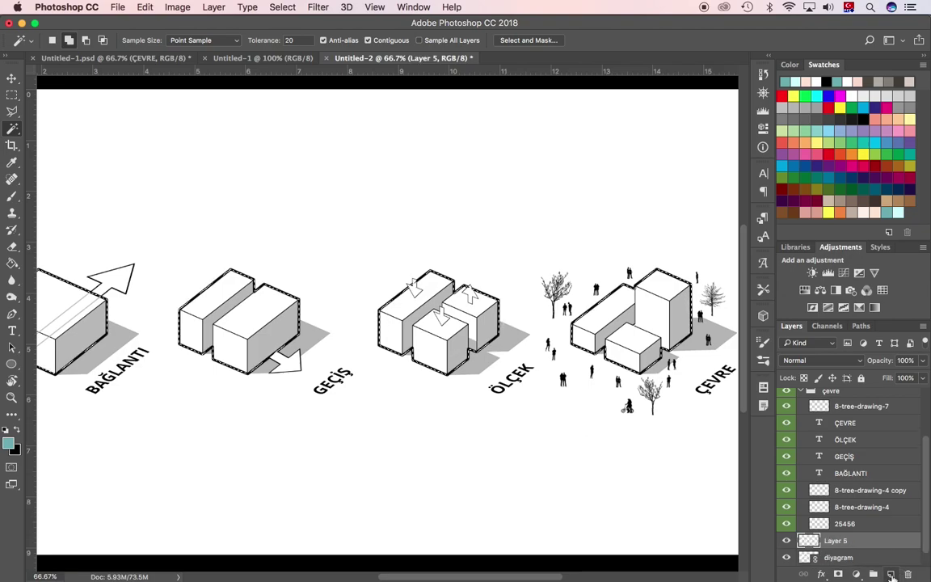
{"action": "key", "text": "g"}
{"action": "left_click", "coordinate": [645, 343]}
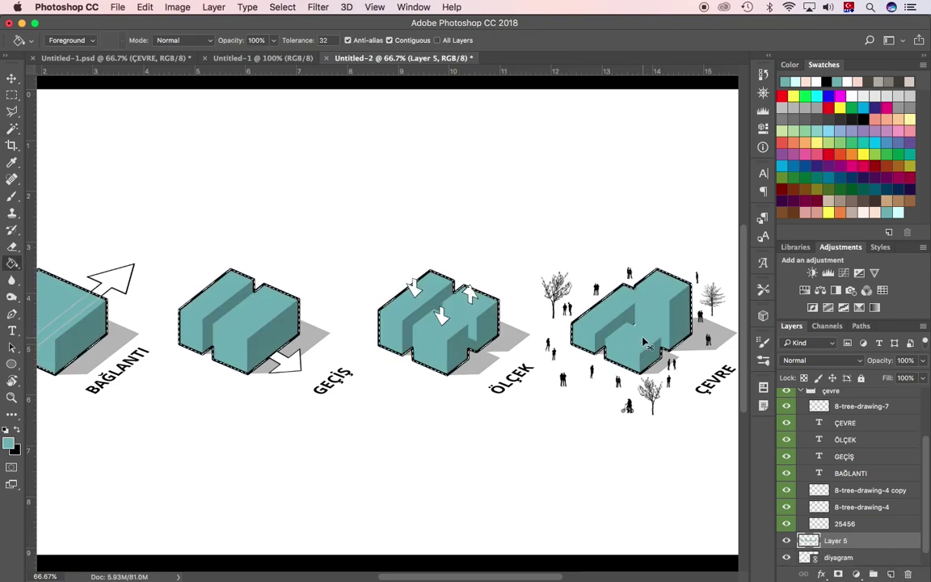
{"action": "key", "text": "ctrl+d"}
{"action": "scroll", "coordinate": [644, 342], "scroll_direction": "left", "scroll_amount": 3}
{"action": "left_click_drag", "start_coordinate": [921, 378], "coordinate": [904, 379]}
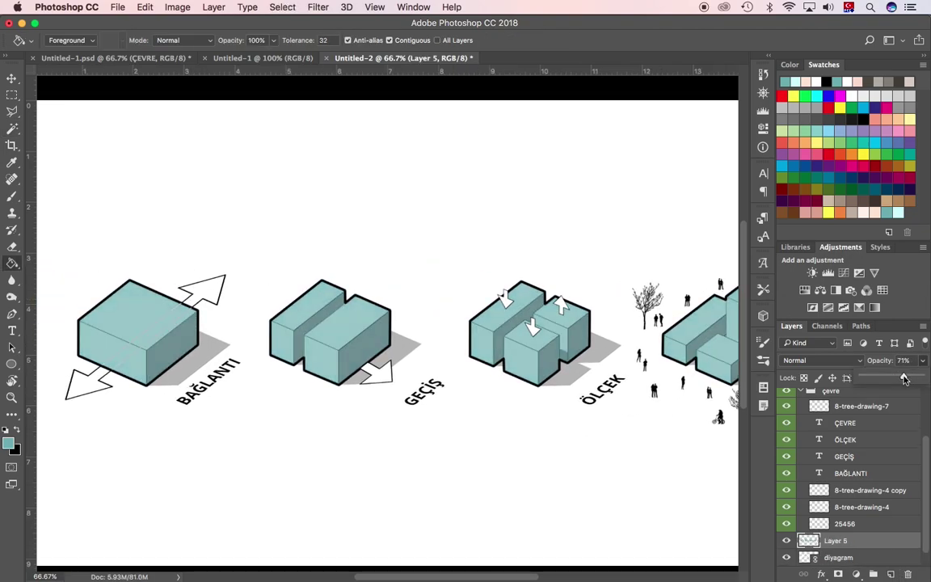
{"action": "left_click", "coordinate": [876, 210]}
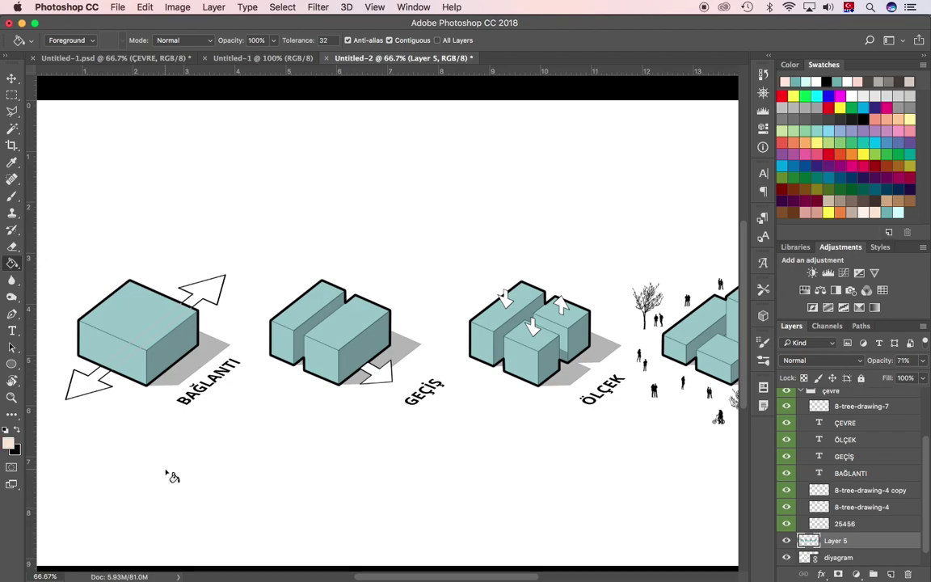
- Fill a large rectangle across the diagrams with light peach, beneath the teal box layer
{"action": "key", "text": "m"}
{"action": "left_click_drag", "start_coordinate": [100, 504], "coordinate": [677, 149]}
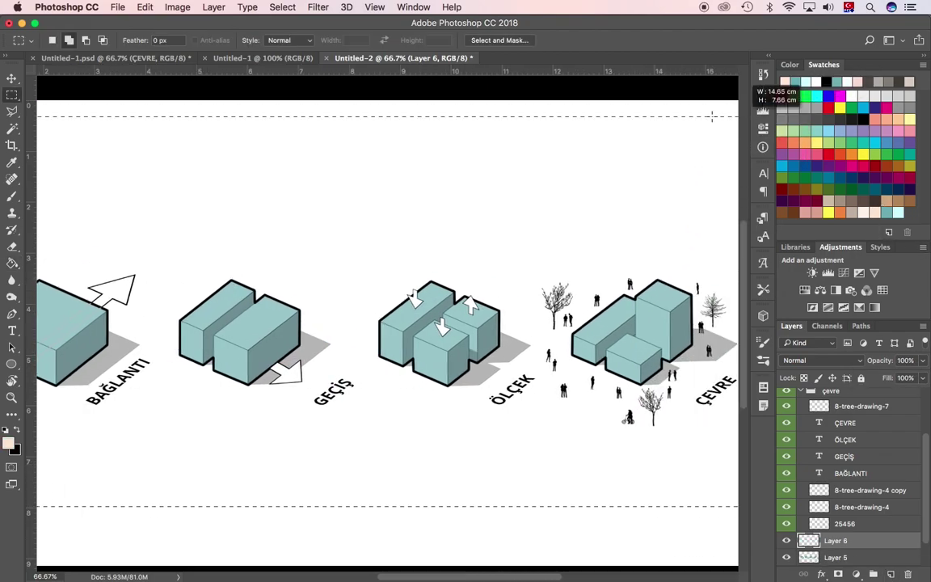
{"action": "key", "text": "g"}
{"action": "left_click", "coordinate": [557, 243]}
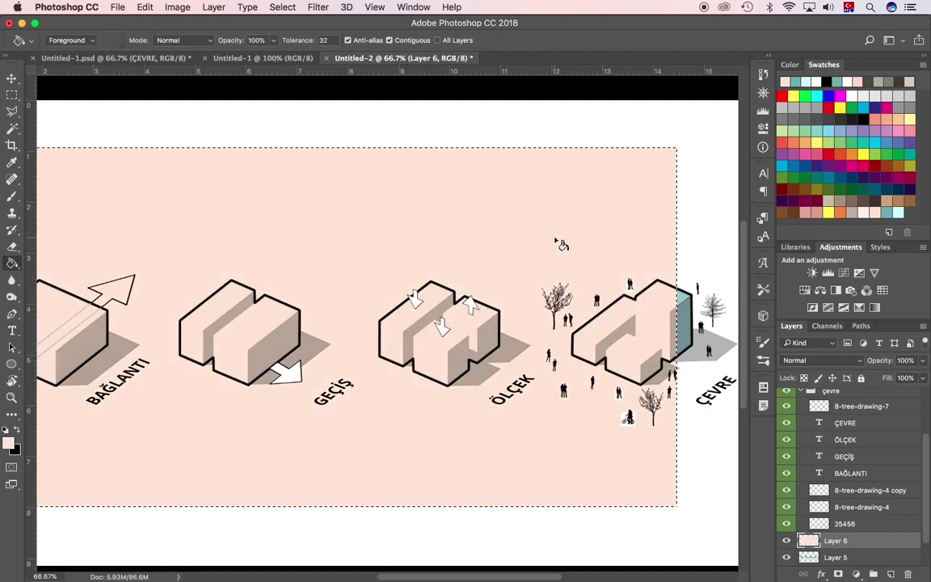
{"action": "left_click_drag", "start_coordinate": [849, 559], "coordinate": [848, 564]}
{"action": "left_click_drag", "start_coordinate": [232, 389], "coordinate": [347, 385]}
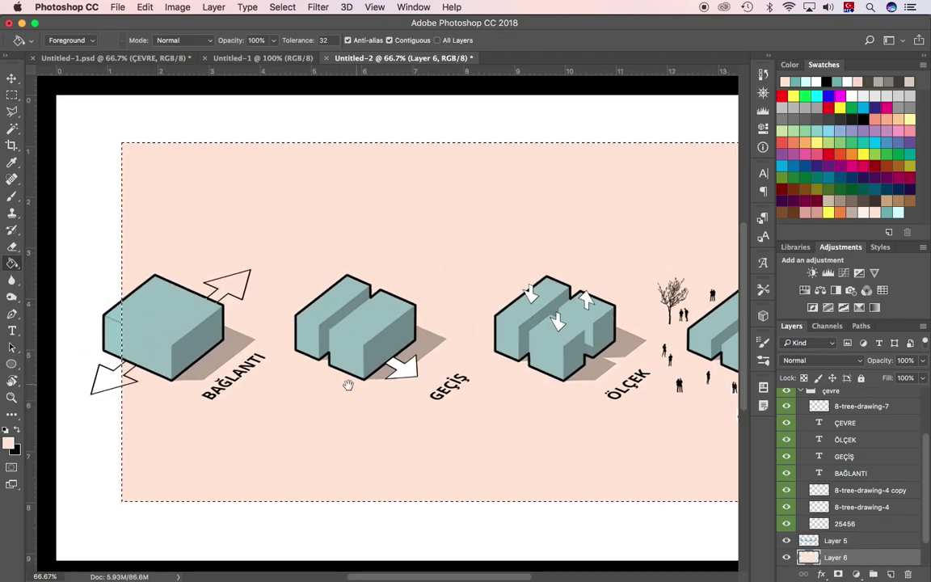
- Give the peach panel Add Noise grain and a Hue/Saturation adjustment
{"action": "left_click", "coordinate": [316, 8]}
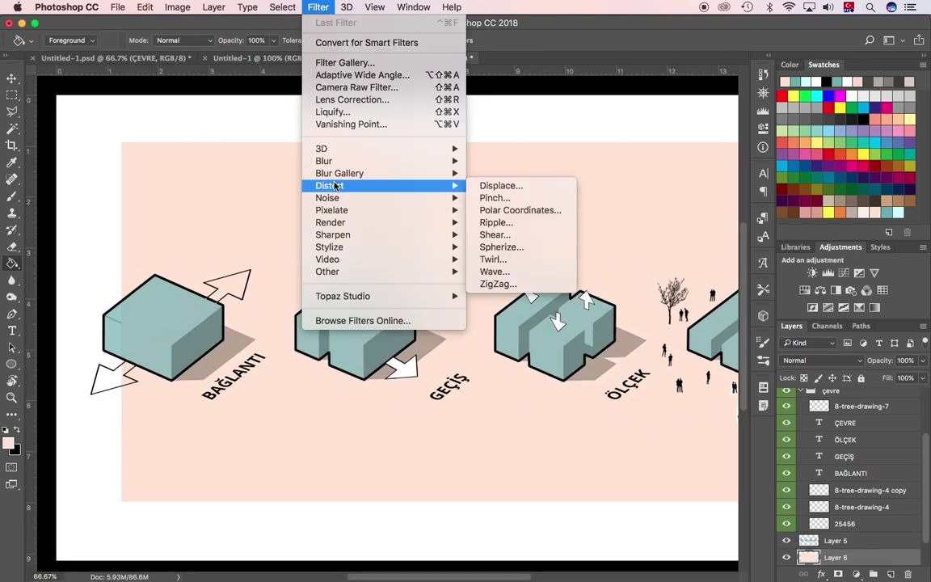
{"action": "mouse_move", "coordinate": [327, 198]}
{"action": "left_click", "coordinate": [501, 197]}
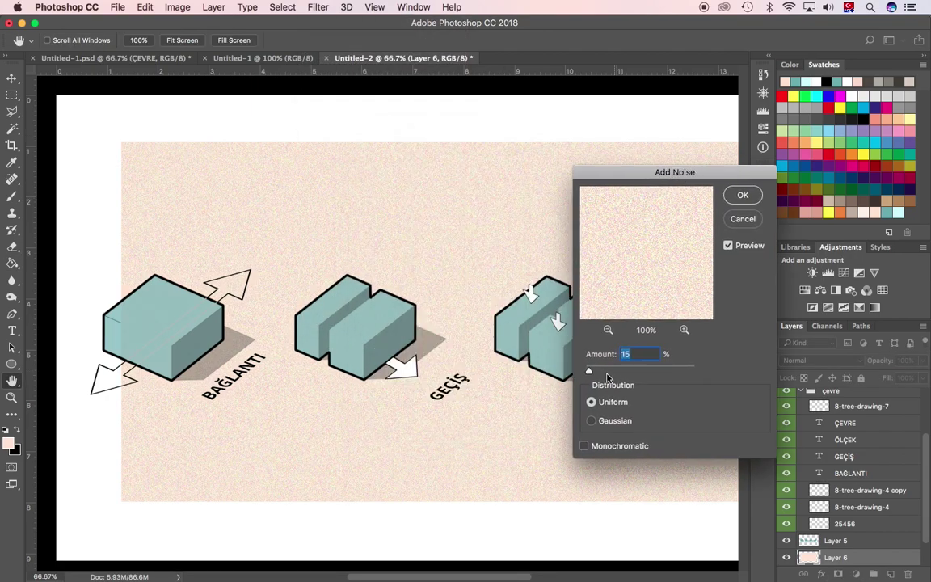
{"action": "key", "text": "Return"}
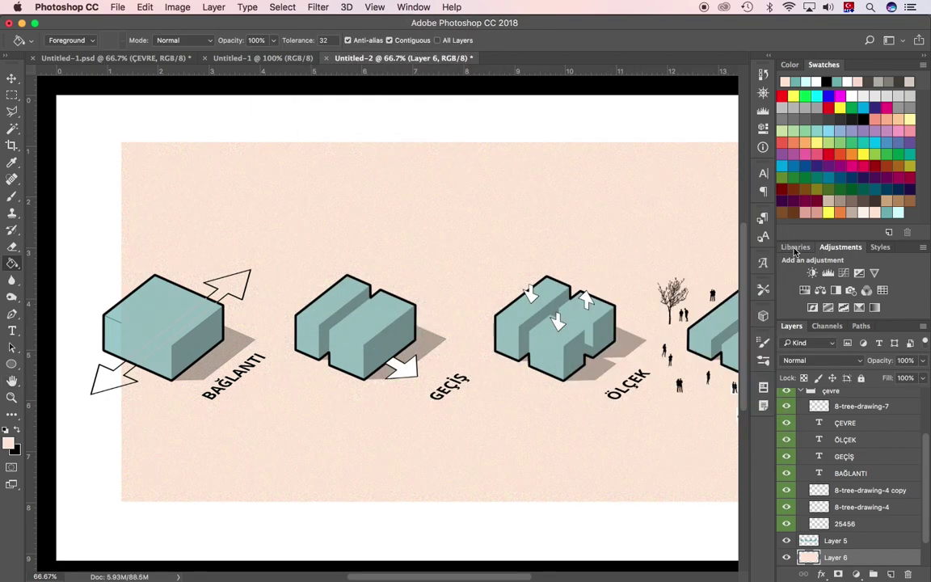
{"action": "left_click", "coordinate": [177, 7]}
{"action": "left_click", "coordinate": [328, 112]}
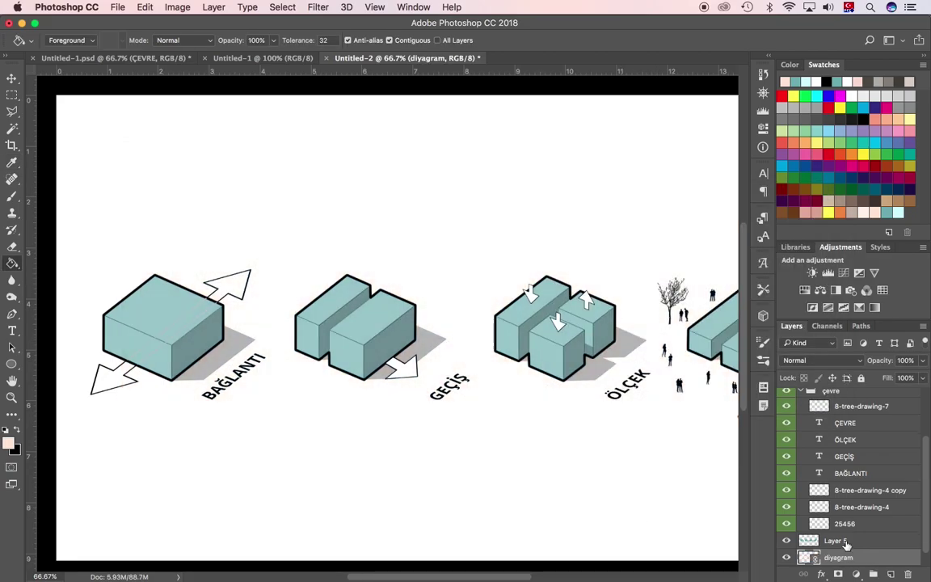
- Delete the teal fill layer and add a new empty layer above the diagram
{"action": "left_click", "coordinate": [840, 541]}
{"action": "key", "text": "Delete"}
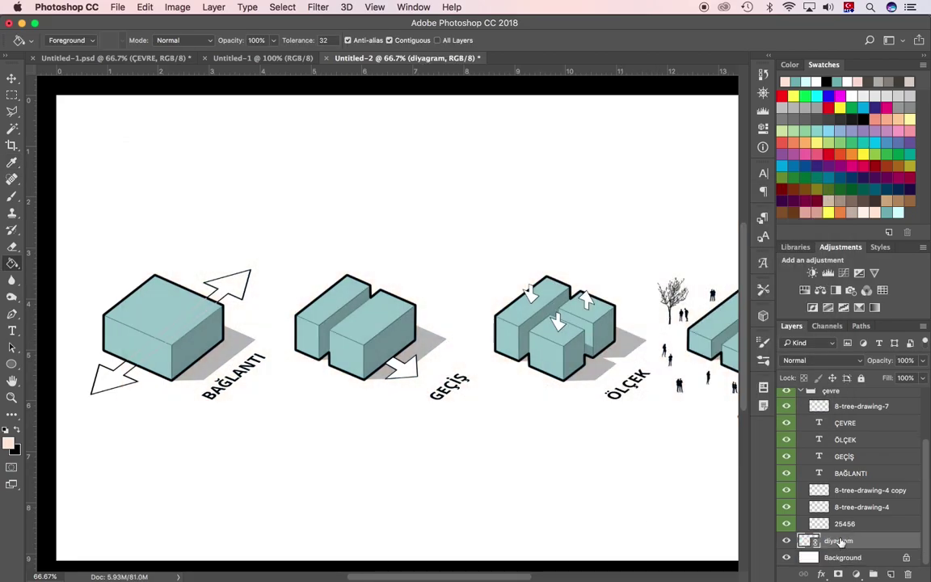
{"action": "left_click", "coordinate": [891, 575]}
- Fill a large rectangle behind the diagrams with teal and set that layer to Multiply
{"action": "key", "text": "m"}
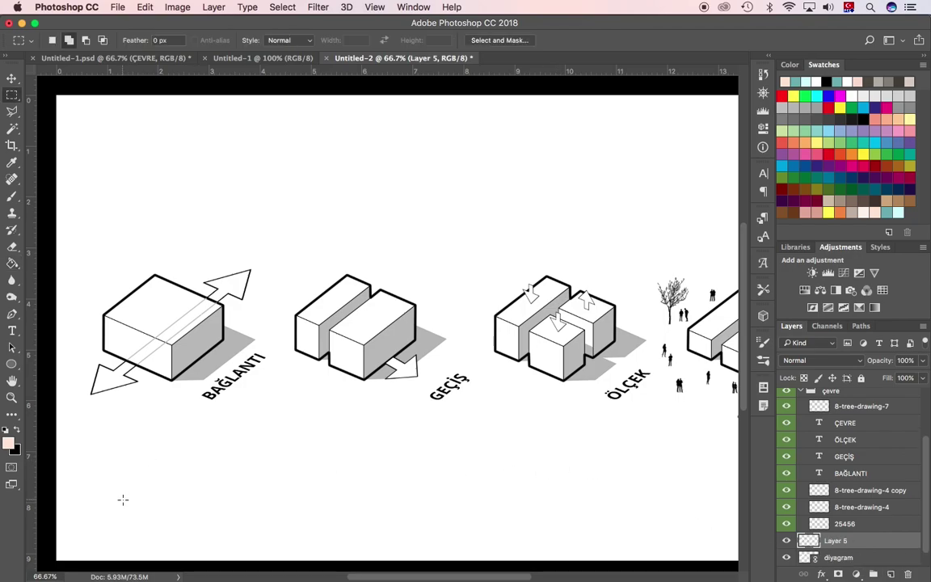
{"action": "left_click_drag", "start_coordinate": [644, 243], "coordinate": [612, 141]}
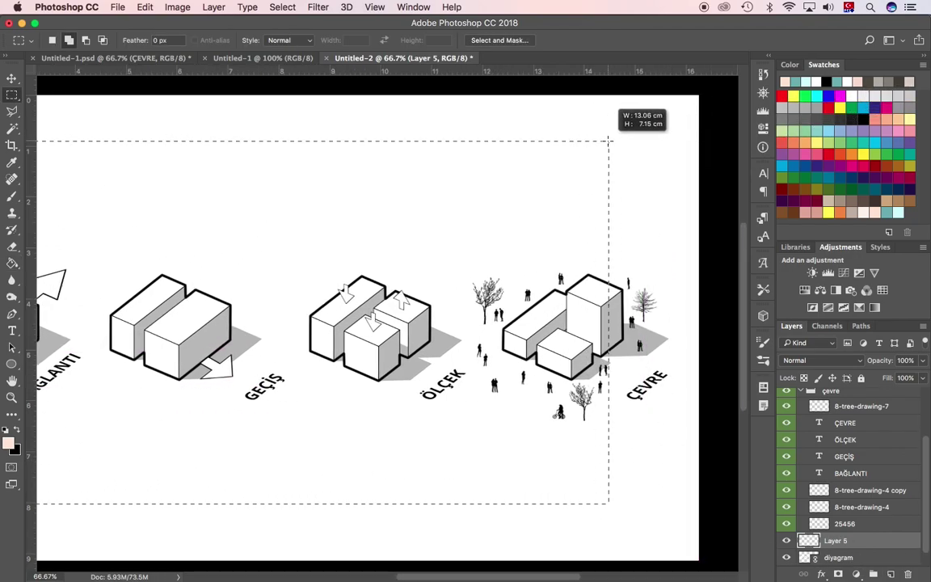
{"action": "key", "text": "g"}
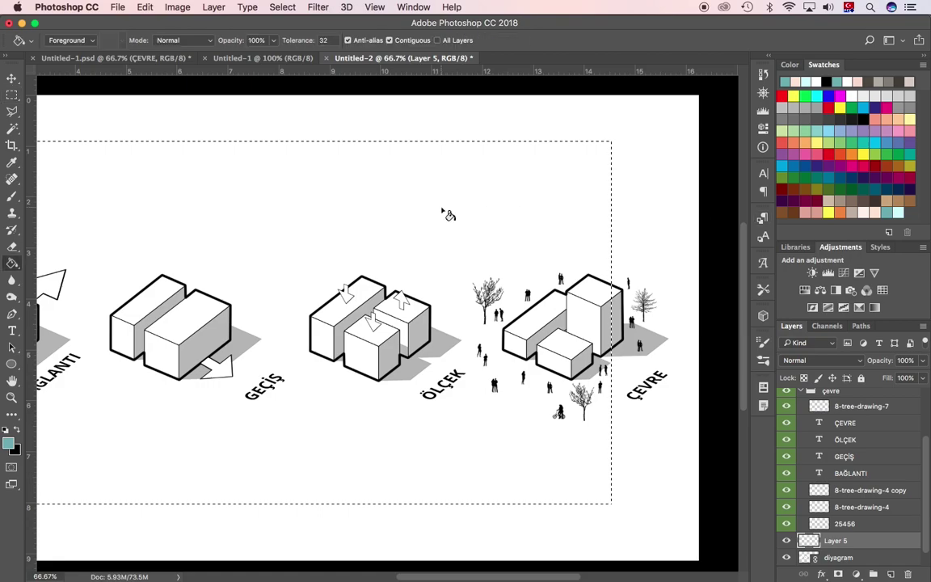
{"action": "left_click", "coordinate": [503, 235]}
{"action": "left_click_drag", "start_coordinate": [239, 273], "coordinate": [352, 261]}
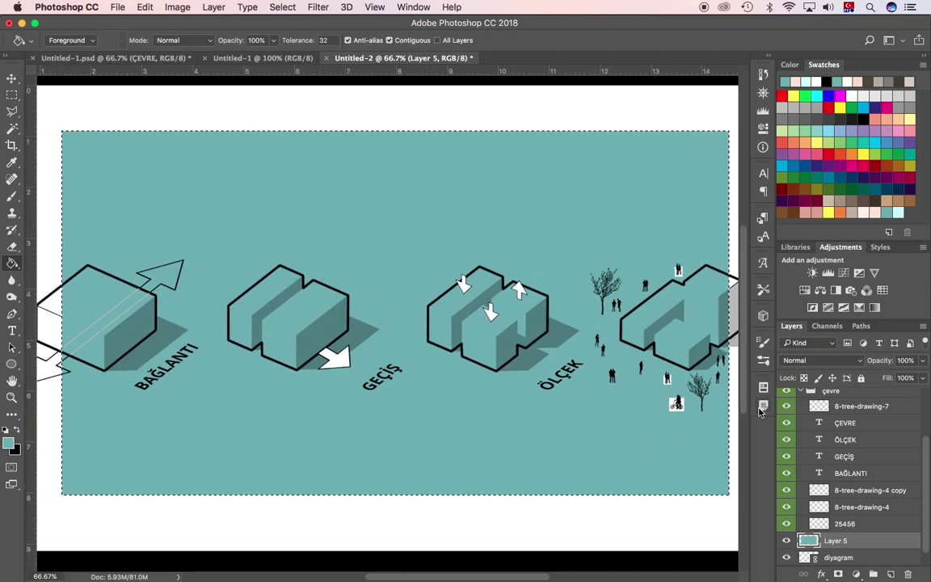
{"action": "left_click", "coordinate": [822, 361]}
{"action": "left_click", "coordinate": [799, 397]}
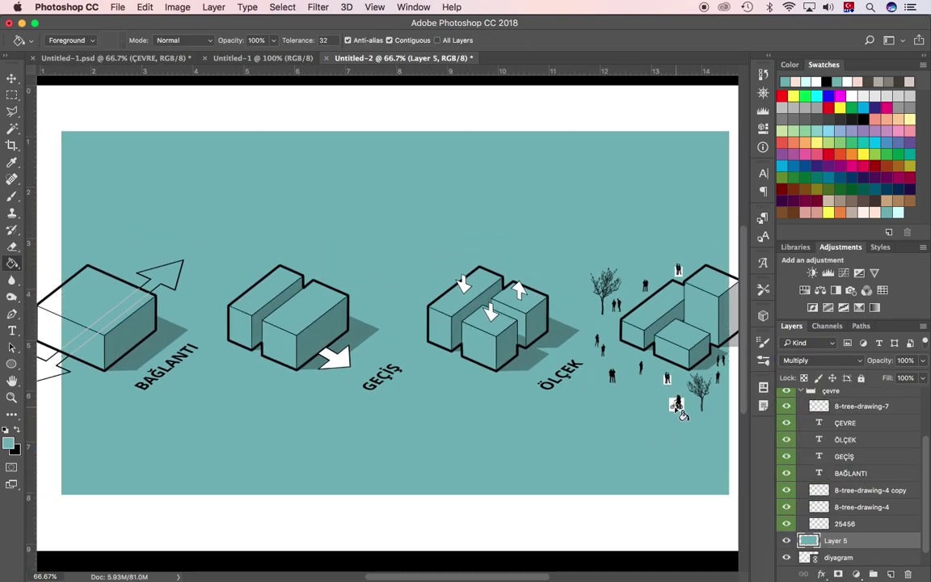
- Zoom in on the people and keep the gölge shadow layer on Multiply blending
{"action": "scroll", "coordinate": [590, 413], "scroll_direction": "right", "scroll_amount": 3}
{"action": "key", "text": "z"}
{"action": "left_click", "coordinate": [604, 409]}
{"action": "key", "text": "v"}
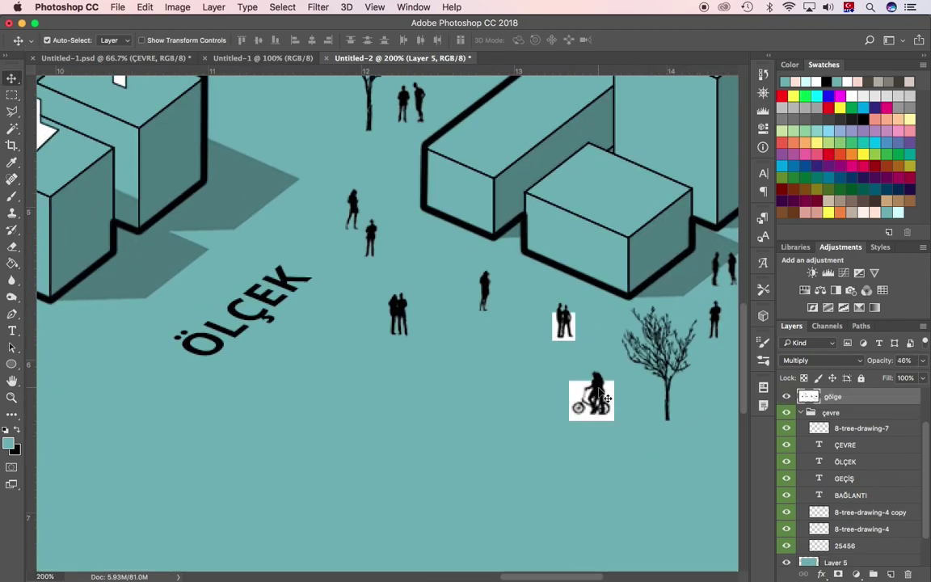
{"action": "left_click", "coordinate": [848, 397]}
{"action": "left_click", "coordinate": [840, 361]}
{"action": "left_click", "coordinate": [834, 360]}
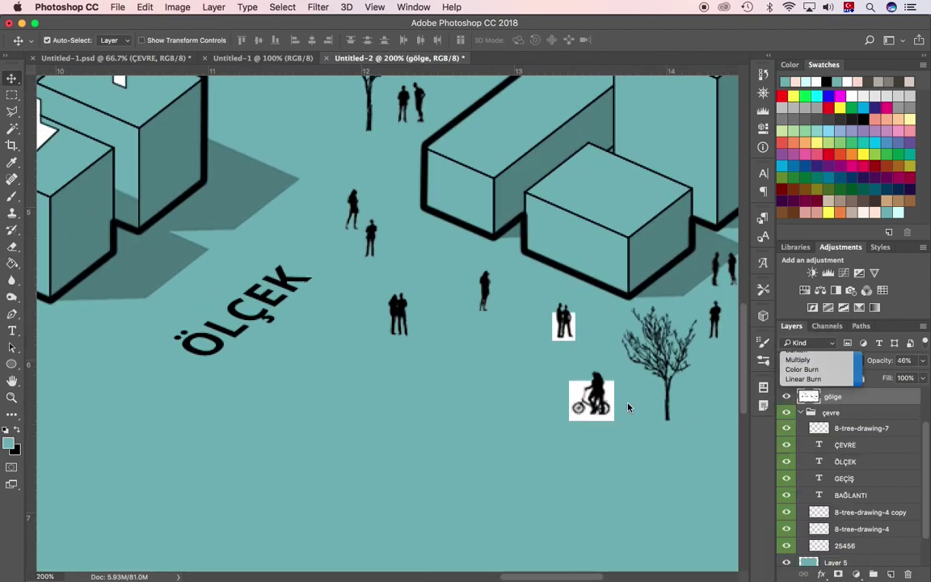
{"action": "key", "text": "w"}
{"action": "left_click", "coordinate": [517, 360]}
{"action": "left_click", "coordinate": [787, 398]}
{"action": "left_click", "coordinate": [787, 398]}
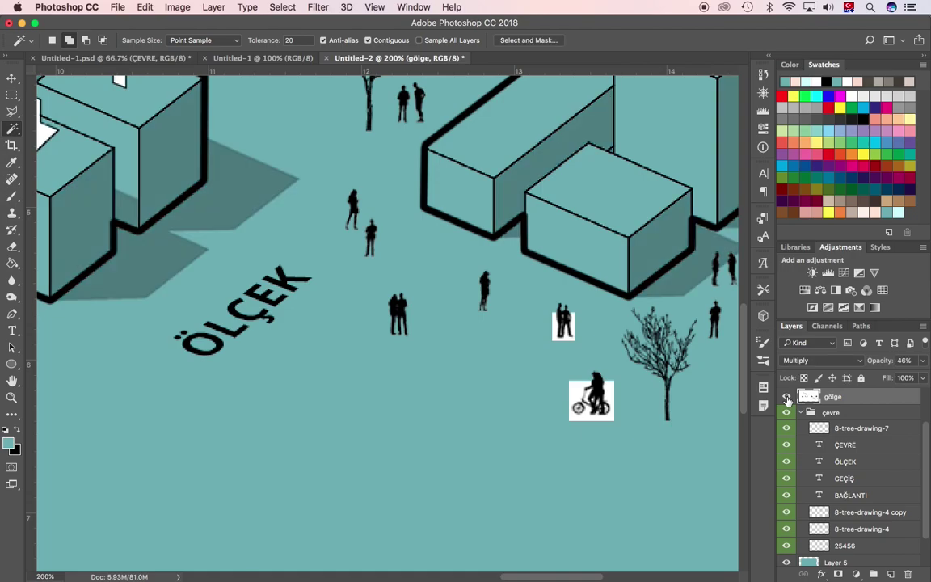
- Blend the 25456 people layer as Multiply so their white backgrounds disappear
{"action": "left_click", "coordinate": [787, 545]}
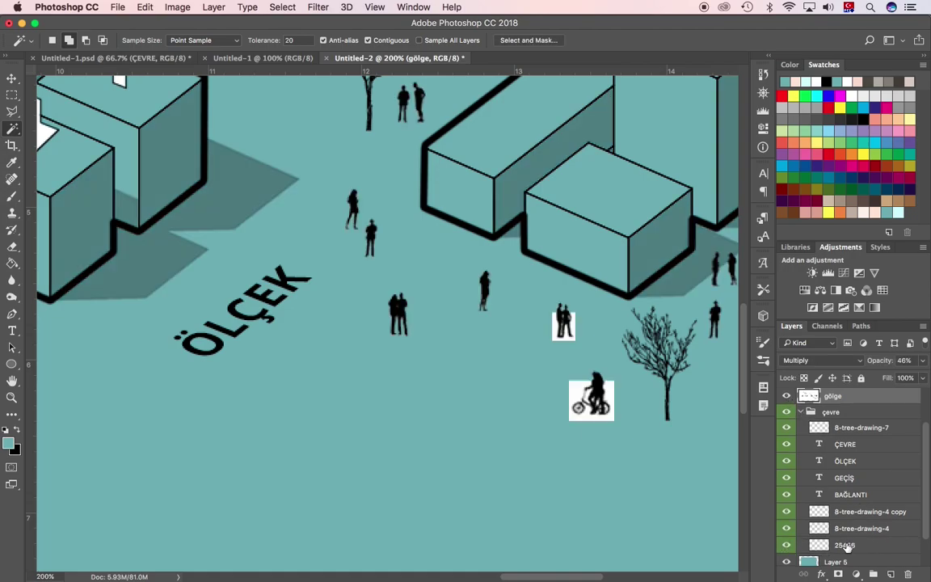
{"action": "left_click", "coordinate": [857, 545]}
{"action": "left_click", "coordinate": [820, 360]}
{"action": "left_click", "coordinate": [800, 398]}
{"action": "key", "text": "z"}
{"action": "left_click", "coordinate": [503, 405], "text": "alt"}
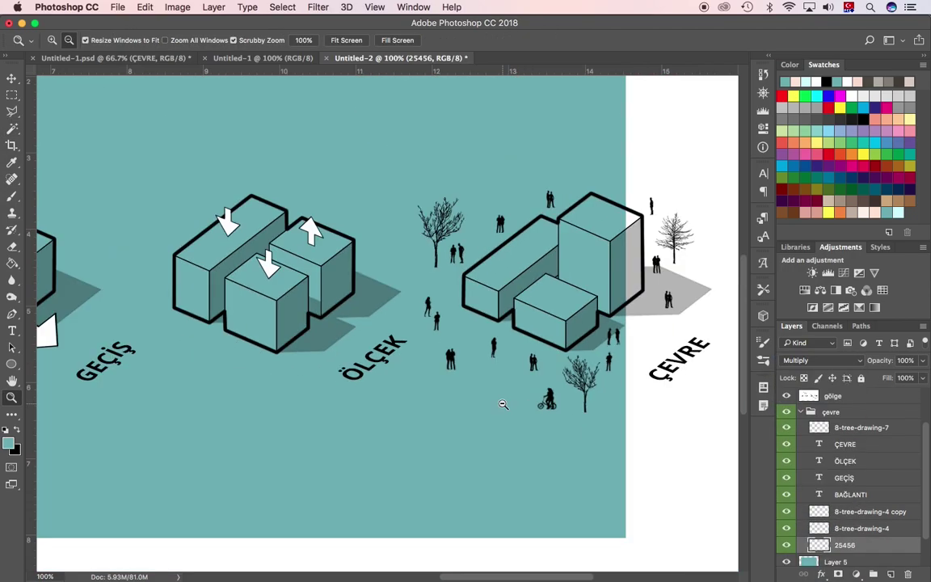
{"action": "left_click", "coordinate": [260, 380], "text": "alt"}
{"action": "scroll", "coordinate": [234, 391], "scroll_direction": "left", "scroll_amount": 3}
{"action": "scroll", "coordinate": [234, 392], "scroll_direction": "left", "scroll_amount": 5}
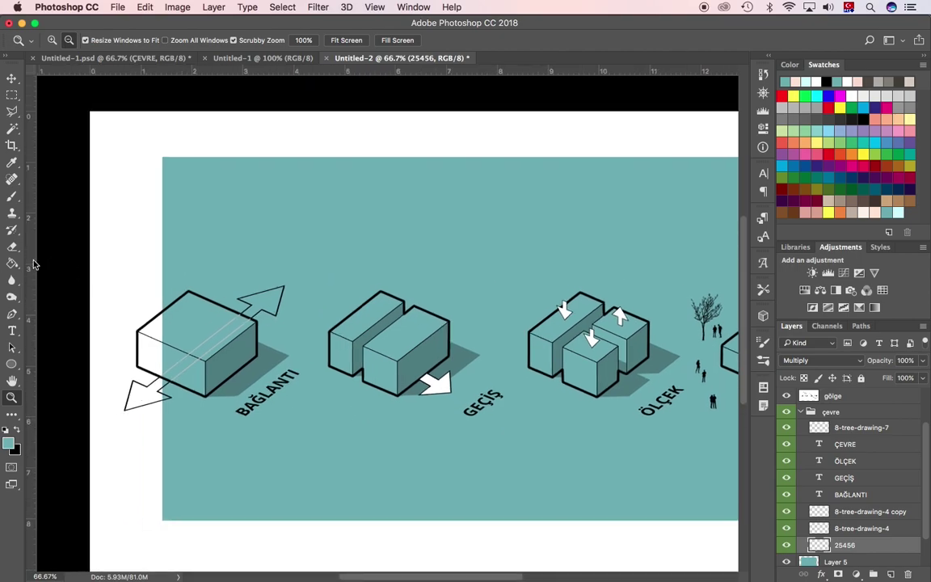
- Drag guides from the rulers along the panel's left, top and right margins
{"action": "left_click_drag", "start_coordinate": [27, 234], "coordinate": [172, 234]}
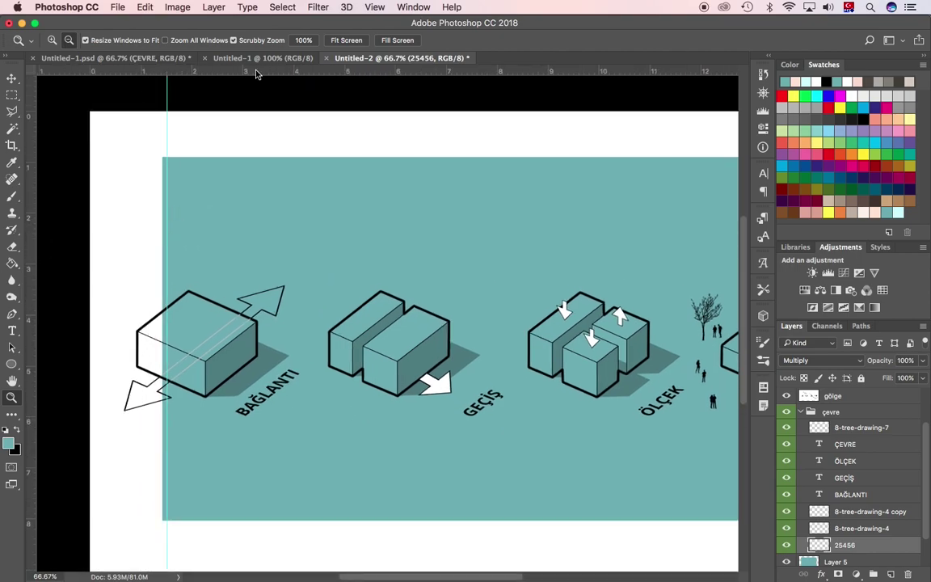
{"action": "key", "text": "v"}
{"action": "scroll", "coordinate": [173, 239], "scroll_direction": "right", "scroll_amount": 3}
{"action": "left_click_drag", "start_coordinate": [139, 183], "coordinate": [139, 162]}
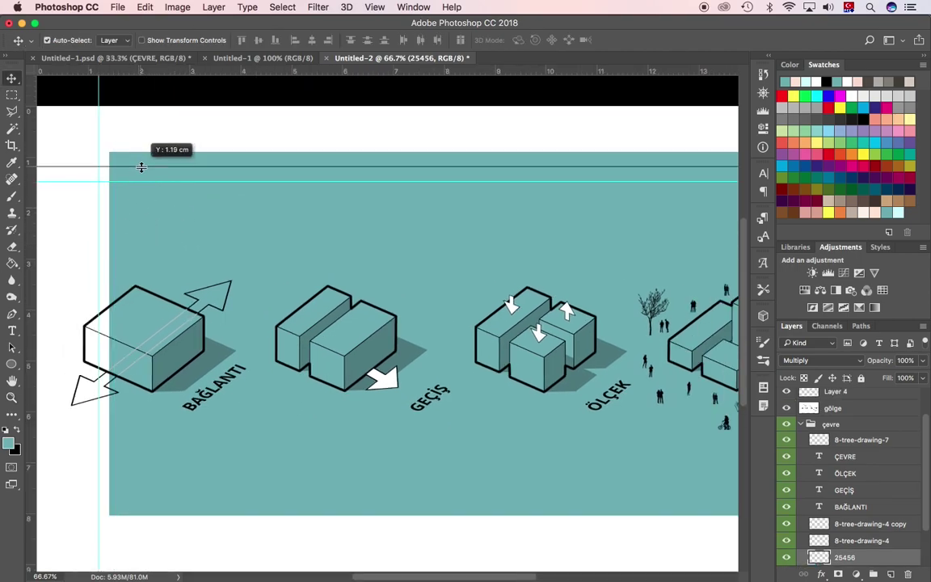
{"action": "scroll", "coordinate": [525, 217], "scroll_direction": "right", "scroll_amount": 10}
{"action": "left_click_drag", "start_coordinate": [485, 71], "coordinate": [432, 137]}
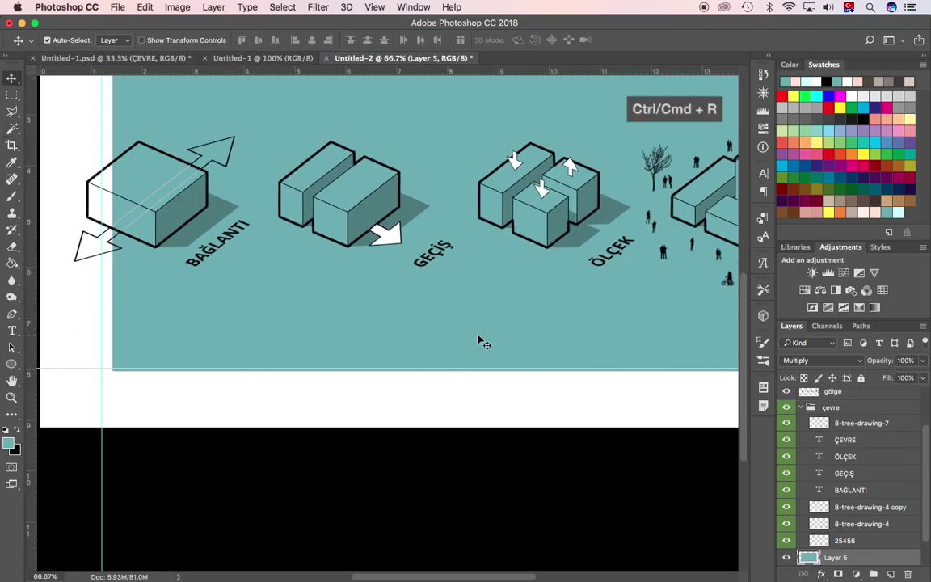
- Free-transform the teal panel so its edges line up with the guides
{"action": "key", "text": "ctrl+t"}
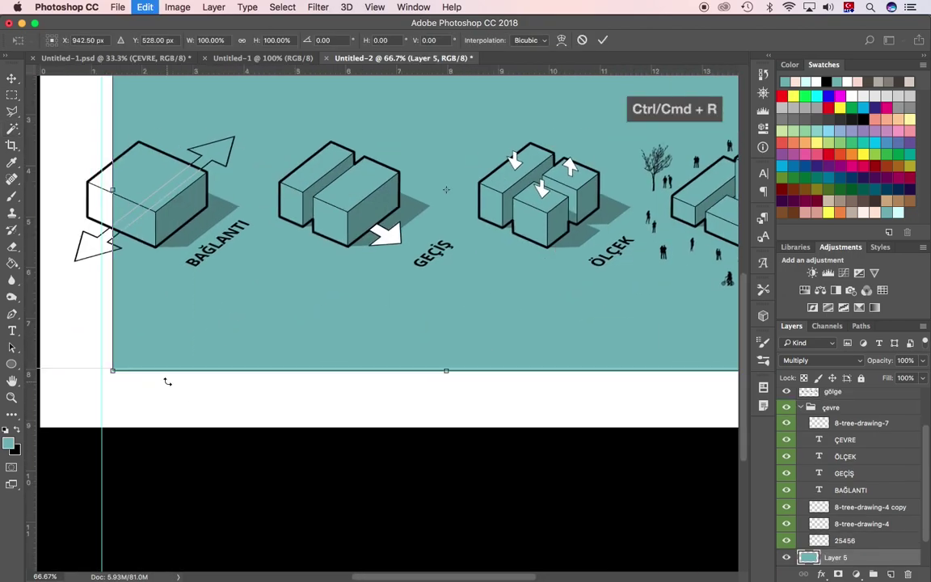
{"action": "left_click_drag", "start_coordinate": [107, 188], "coordinate": [101, 187]}
{"action": "scroll", "coordinate": [445, 275], "scroll_direction": "right", "scroll_amount": 5}
{"action": "left_click_drag", "start_coordinate": [558, 278], "coordinate": [552, 277]}
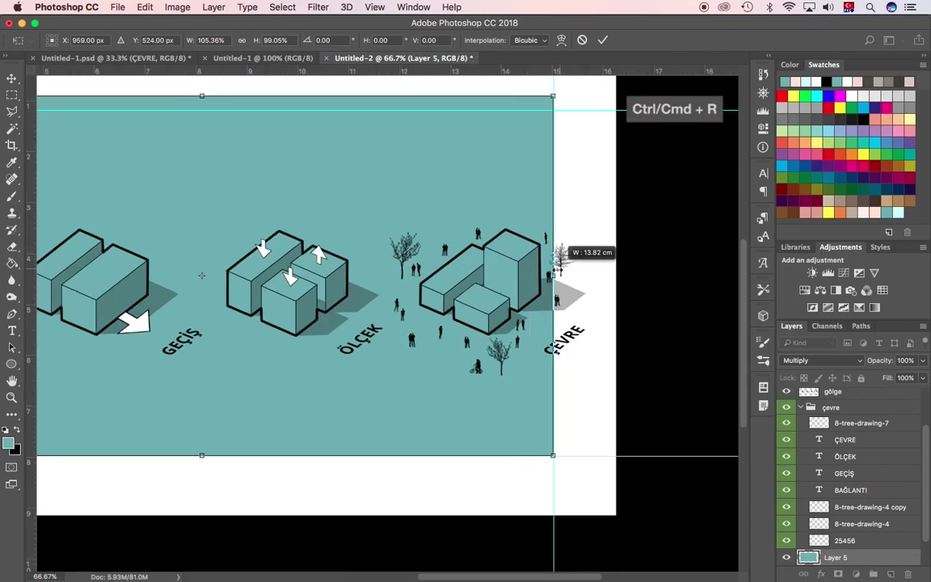
{"action": "left_click_drag", "start_coordinate": [202, 103], "coordinate": [204, 113]}
{"action": "key", "text": "Return"}
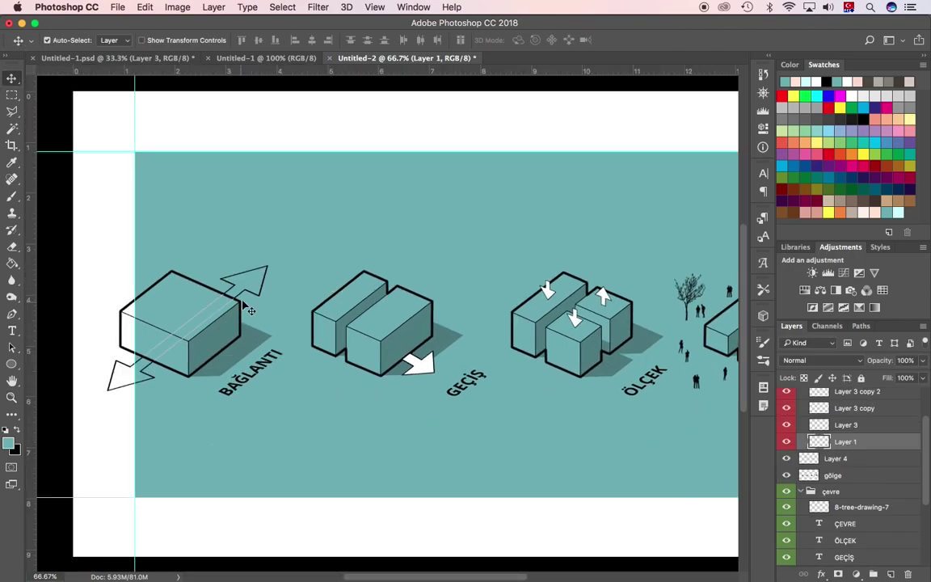
- Trace the double arrow crossing the BAĞLANTI box with a Polygonal Lasso selection
{"action": "key", "text": "w"}
{"action": "left_click", "coordinate": [247, 307]}
{"action": "key", "text": "z"}
{"action": "left_click", "coordinate": [137, 365]}
{"action": "key", "text": "l"}
{"action": "key", "text": "shift+l"}
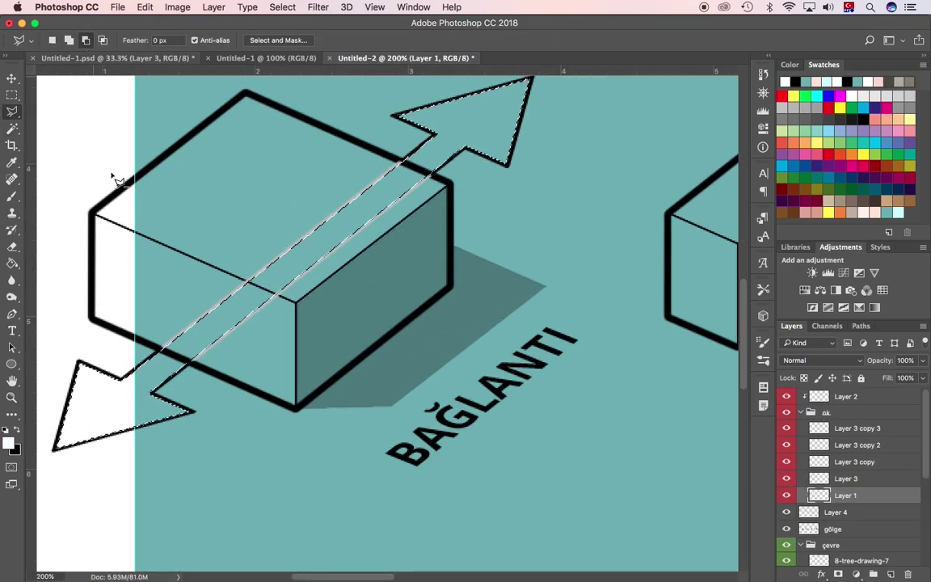
{"action": "left_click", "coordinate": [252, 393]}
{"action": "left_click", "coordinate": [450, 191]}
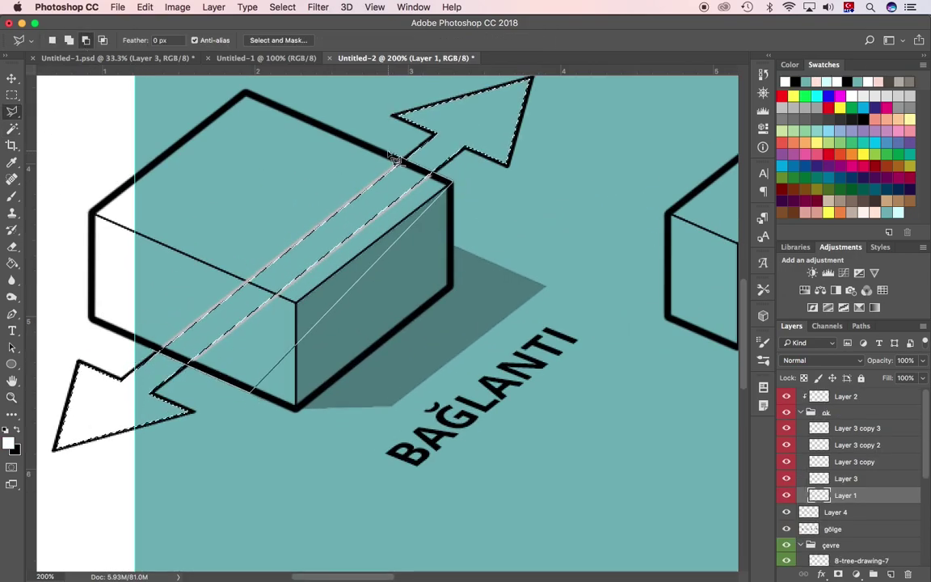
{"action": "left_click", "coordinate": [395, 158]}
{"action": "double_click", "coordinate": [156, 353]}
- Fill the selected arrows with white, deselect, and zoom out to the whole panel
{"action": "key", "text": "g"}
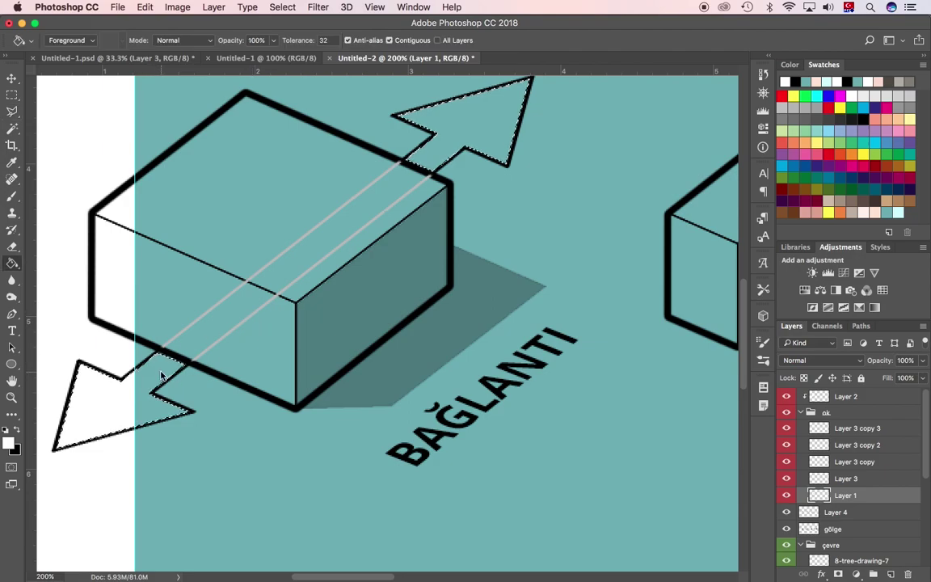
{"action": "left_click", "coordinate": [161, 376]}
{"action": "key", "text": "ctrl+d"}
{"action": "key", "text": "z"}
{"action": "key", "text": "ctrl+minus"}
{"action": "key", "text": "ctrl+minus"}
{"action": "left_click", "coordinate": [374, 7]}
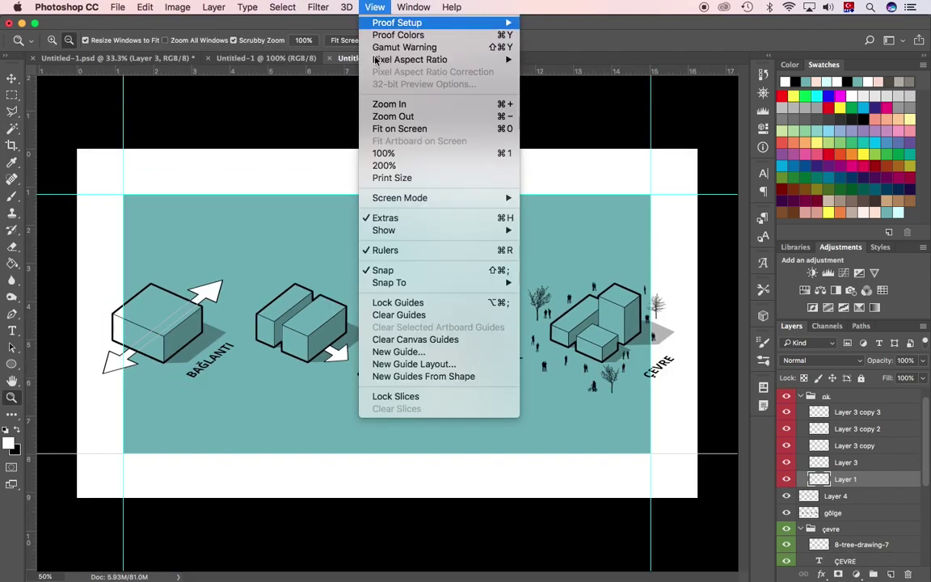
- Clear all guides from the canvas and select the teal panel layer, Layer 5
{"action": "left_click", "coordinate": [388, 315]}
{"action": "key", "text": "v"}
{"action": "left_click", "coordinate": [474, 414]}
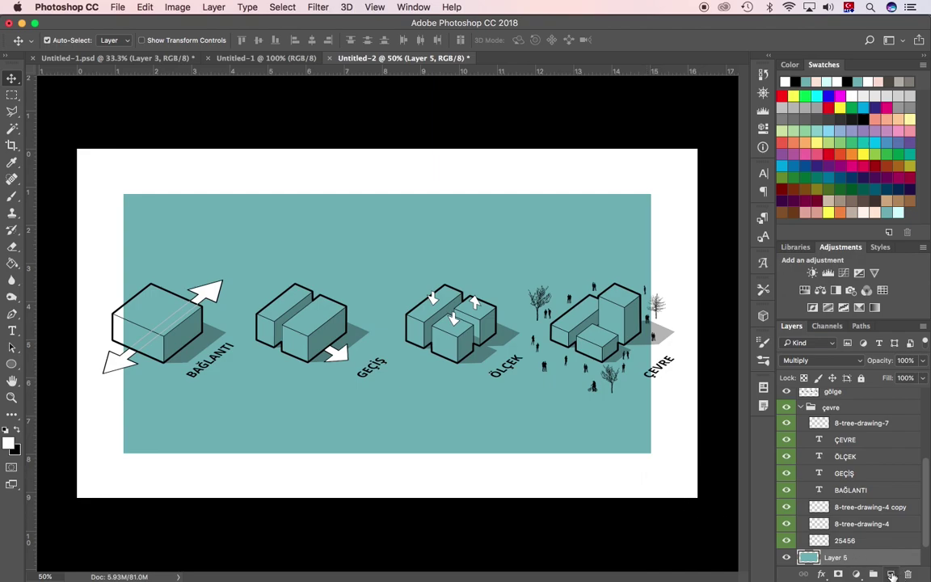
{"action": "scroll", "coordinate": [828, 486], "scroll_direction": "down", "scroll_amount": 3}
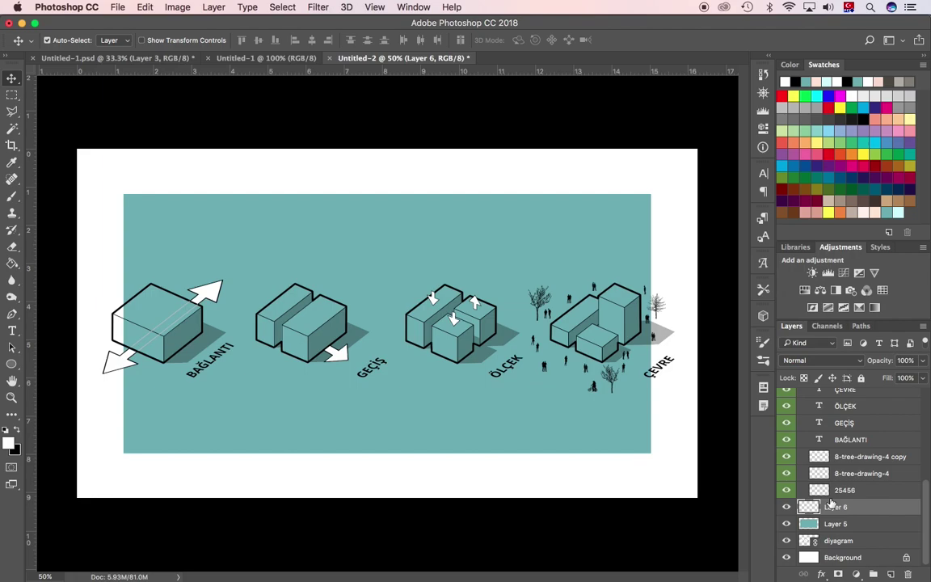
- Load the diyagram linework as a selection and use it as Layer 6's mask
{"action": "key", "text": "super"}
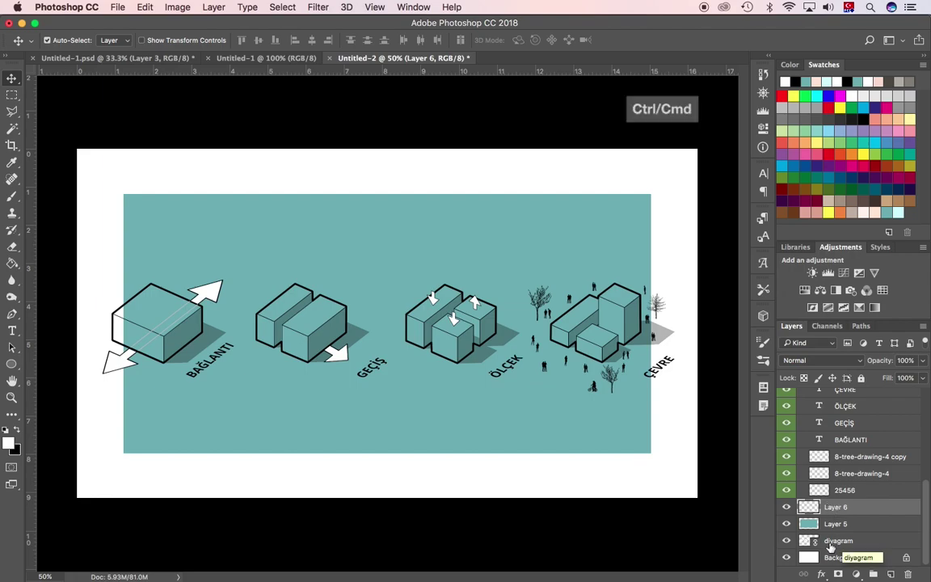
{"action": "left_click", "coordinate": [811, 547], "text": "super"}
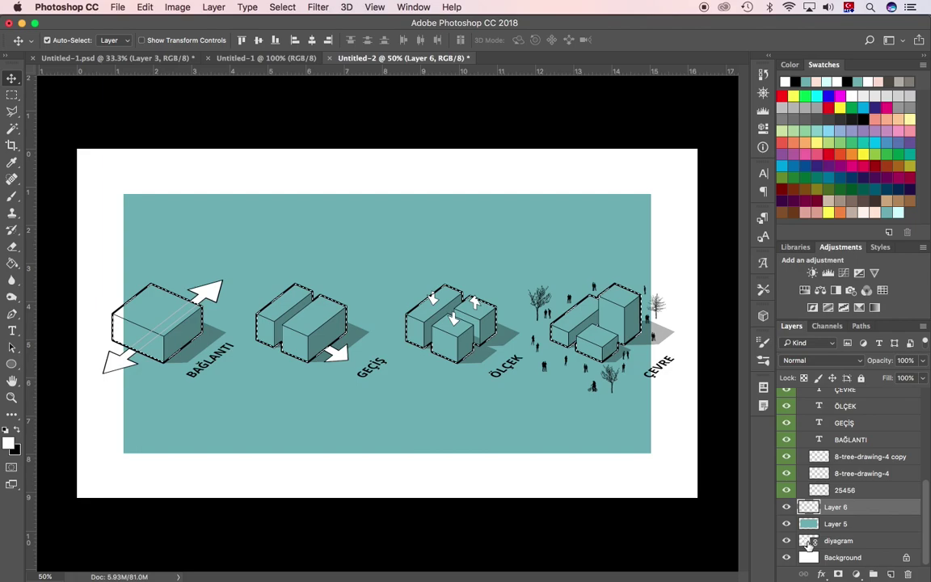
{"action": "left_click", "coordinate": [839, 574]}
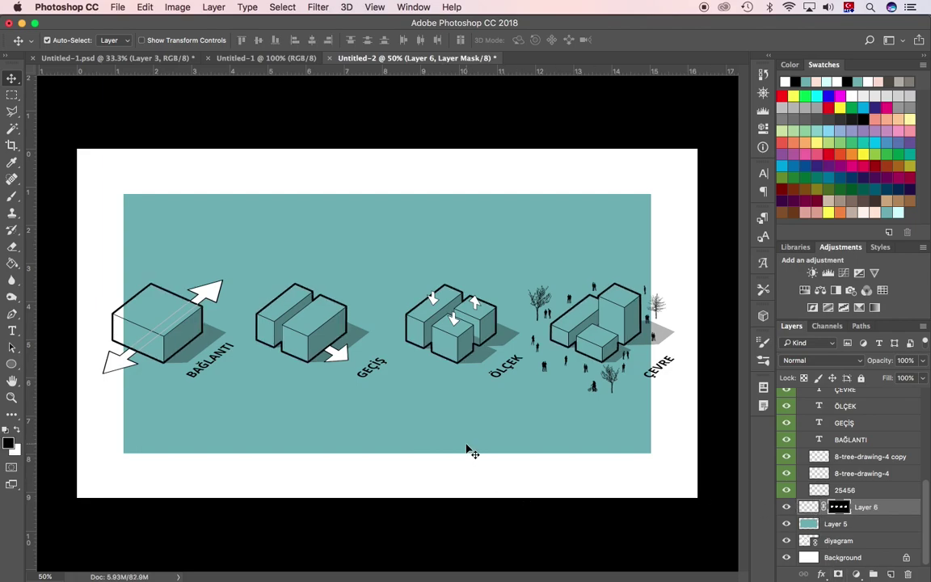
- Pick a Paint Splash brush preset and zoom in on the BAĞLANTI box
{"action": "key", "text": "b"}
{"action": "left_click", "coordinate": [31, 40]}
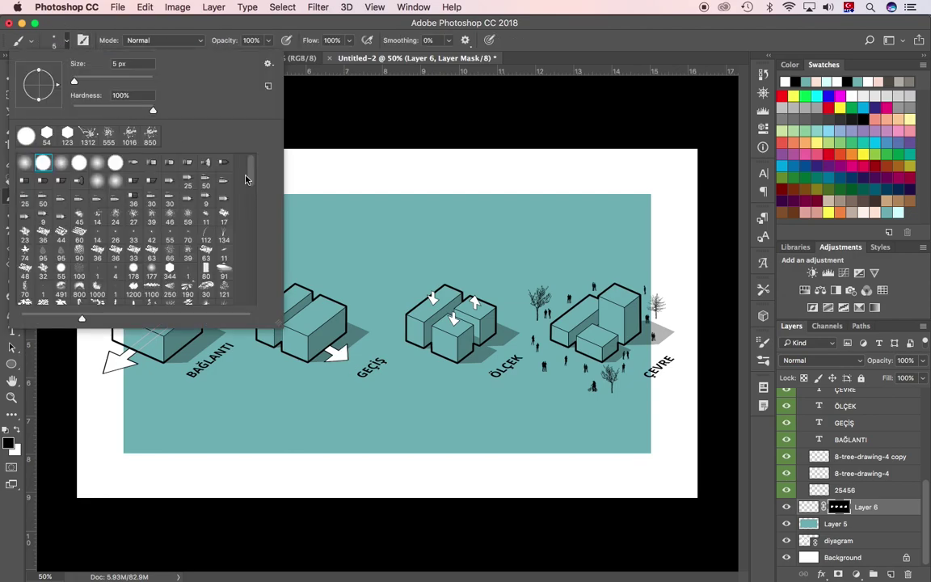
{"action": "scroll", "coordinate": [250, 304], "scroll_direction": "down", "scroll_amount": 2}
{"action": "scroll", "coordinate": [250, 304], "scroll_direction": "down", "scroll_amount": 2}
{"action": "scroll", "coordinate": [250, 304], "scroll_direction": "down", "scroll_amount": 2}
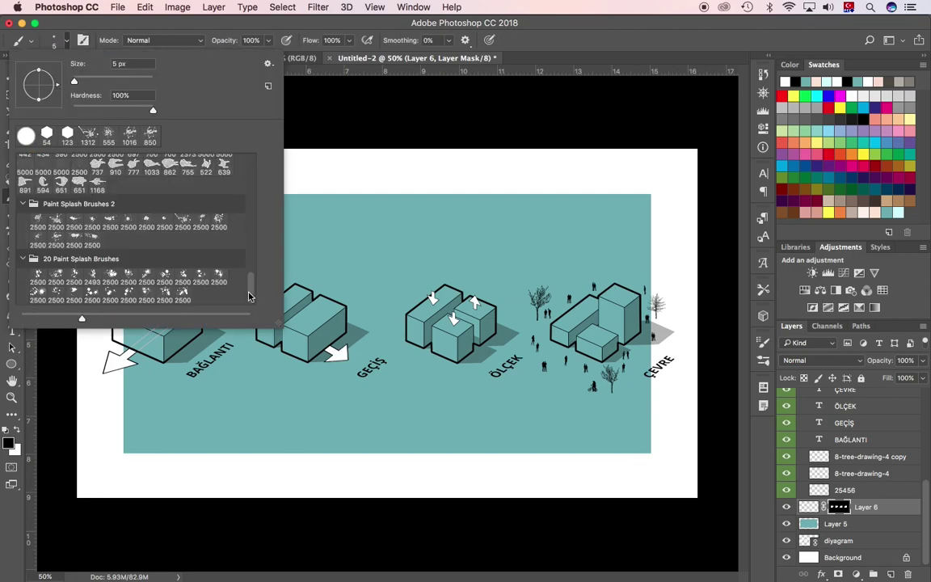
{"action": "left_click", "coordinate": [217, 281]}
{"action": "key", "text": "Return"}
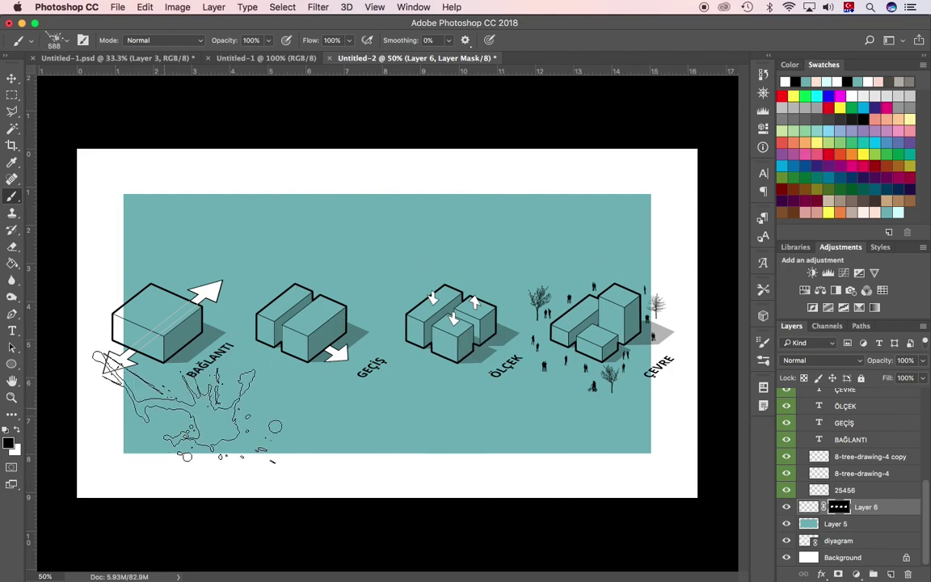
{"action": "key", "text": "z"}
{"action": "left_click", "coordinate": [300, 369]}
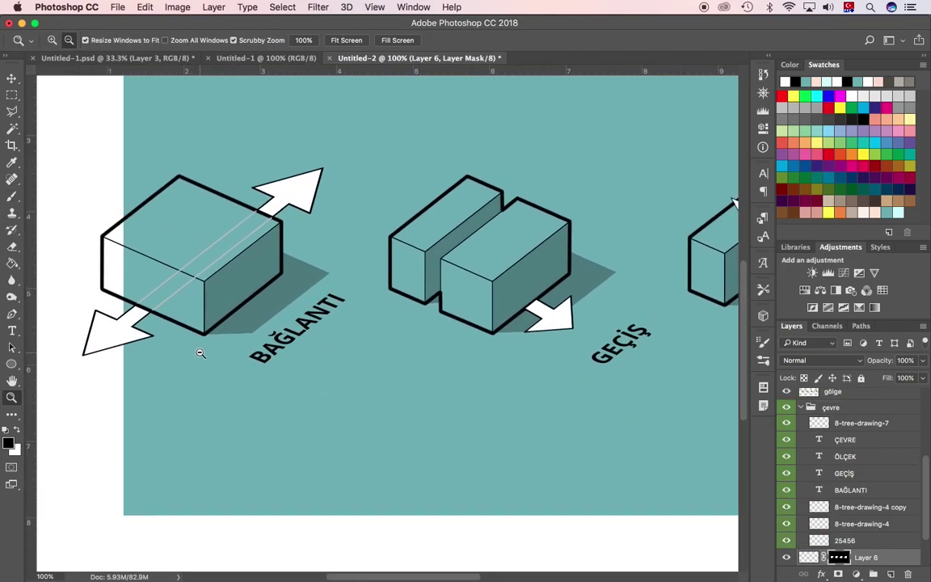
- Stamp faint splashes at 43% opacity on the first box and its top face
{"action": "key", "text": "b"}
{"action": "left_click_drag", "start_coordinate": [840, 557], "coordinate": [824, 495]}
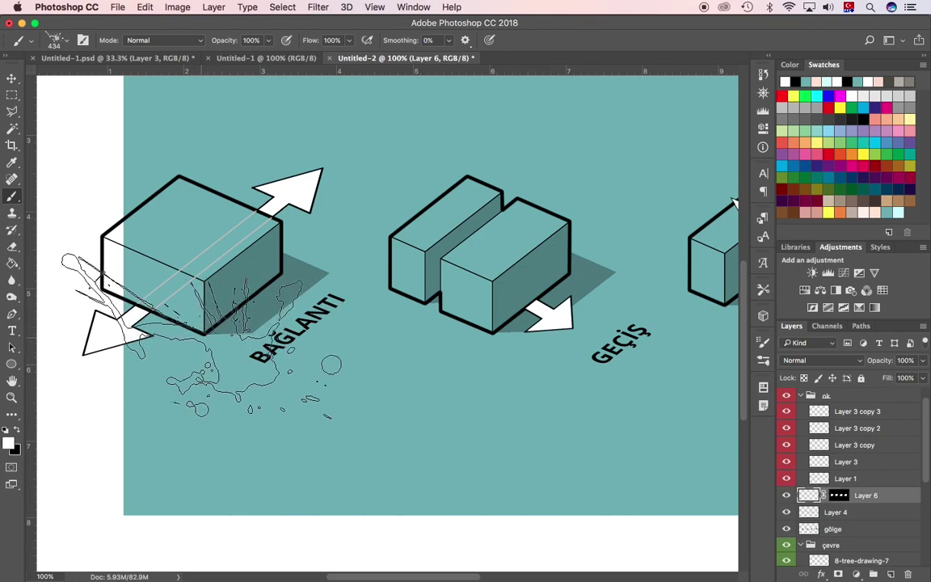
{"action": "left_click", "coordinate": [202, 323]}
{"action": "key", "text": "ctrl+z"}
{"action": "left_click_drag", "start_coordinate": [267, 39], "coordinate": [243, 53]}
{"action": "left_click", "coordinate": [218, 307]}
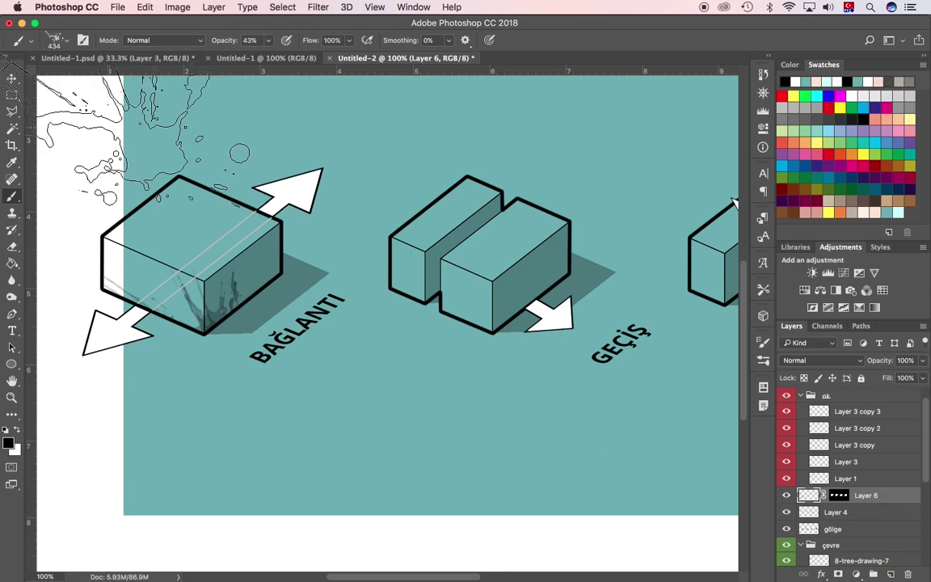
{"action": "left_click", "coordinate": [81, 230]}
- Switch to another splash brush at about 329 px and stamp the middle box's top
{"action": "left_click", "coordinate": [57, 40]}
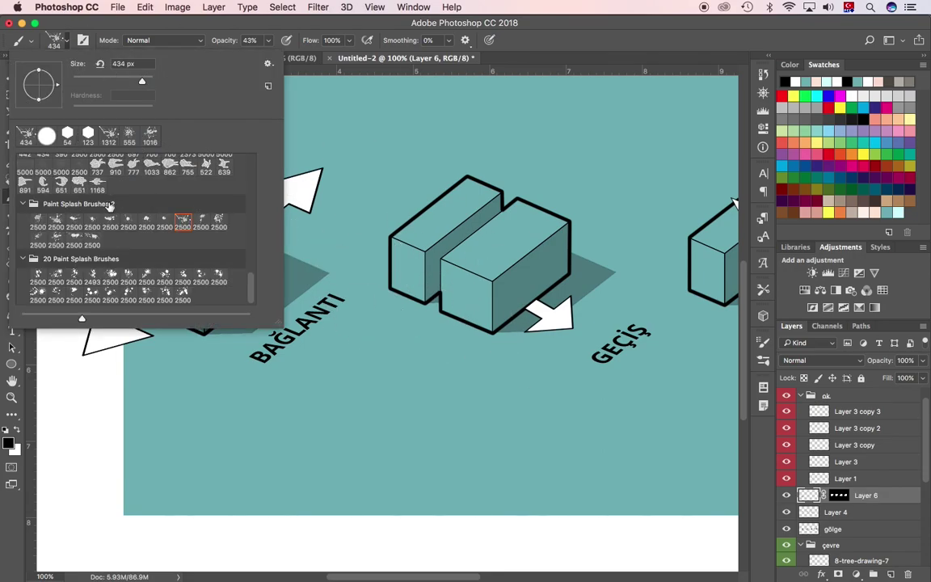
{"action": "left_click_drag", "start_coordinate": [482, 327], "coordinate": [408, 313]}
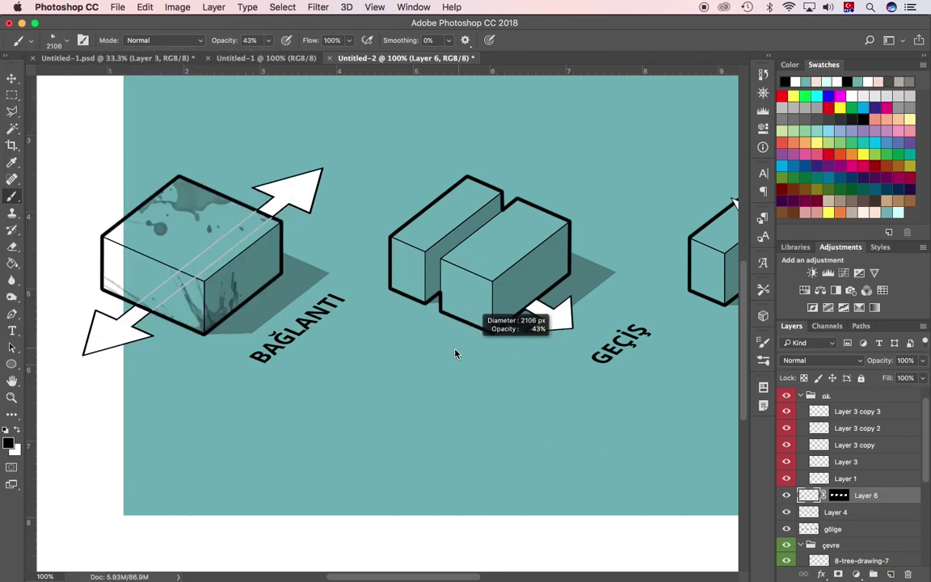
{"action": "left_click", "coordinate": [68, 42]}
{"action": "left_click_drag", "start_coordinate": [459, 338], "coordinate": [501, 339]}
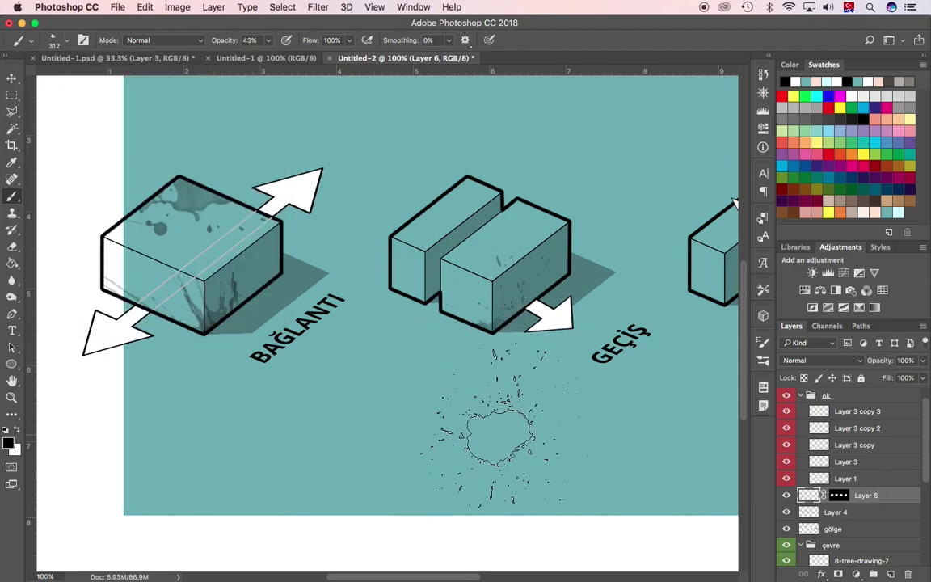
{"action": "left_click_drag", "start_coordinate": [440, 211], "coordinate": [452, 211]}
{"action": "left_click", "coordinate": [436, 206]}
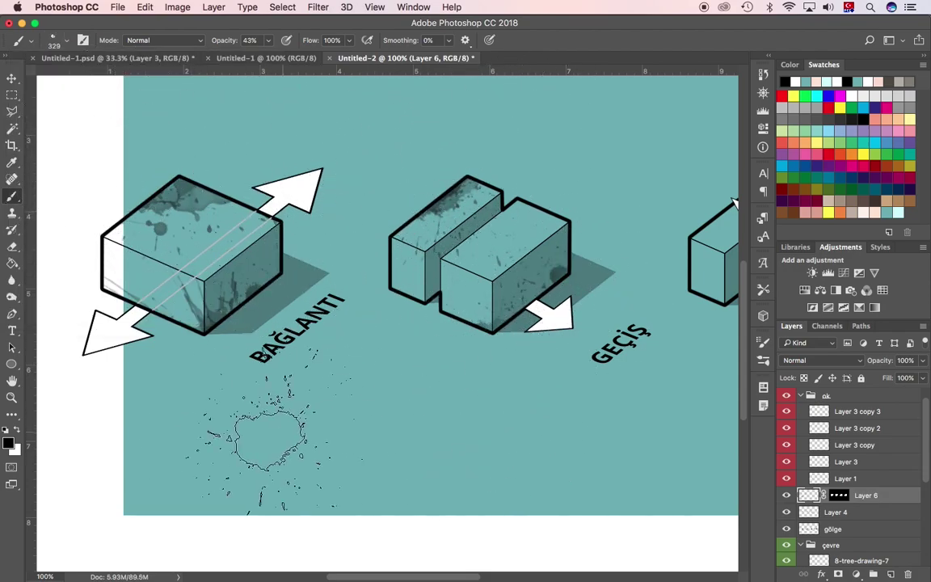
- Shrink the splash brush to about 203 px with 37% opacity
{"action": "scroll", "coordinate": [243, 396], "scroll_direction": "right", "scroll_amount": 5}
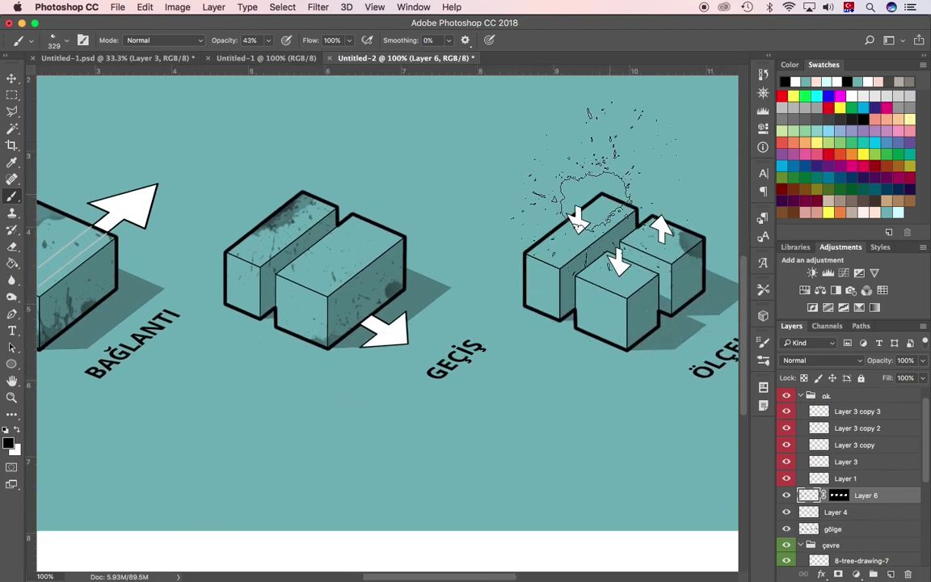
{"action": "left_click", "coordinate": [66, 42]}
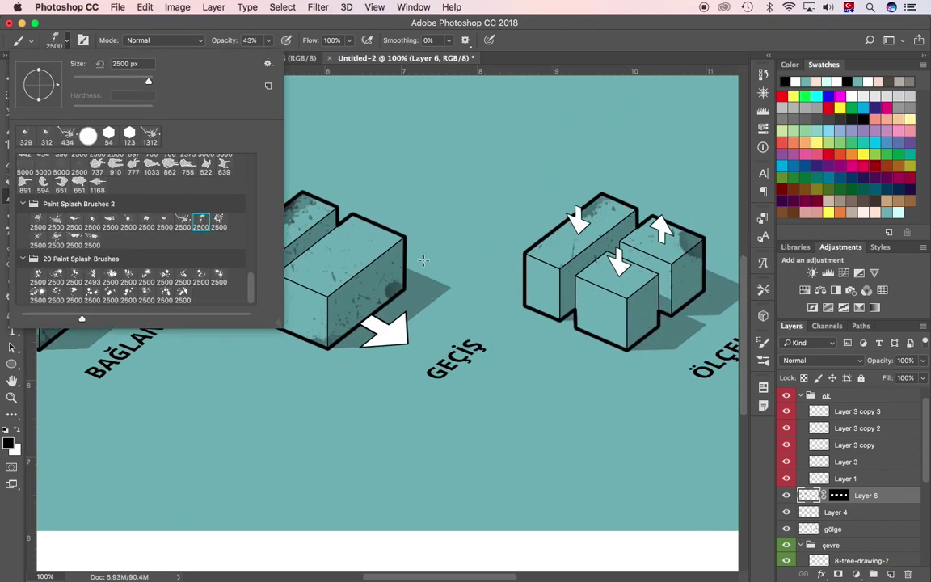
{"action": "left_click_drag", "start_coordinate": [485, 268], "coordinate": [452, 269]}
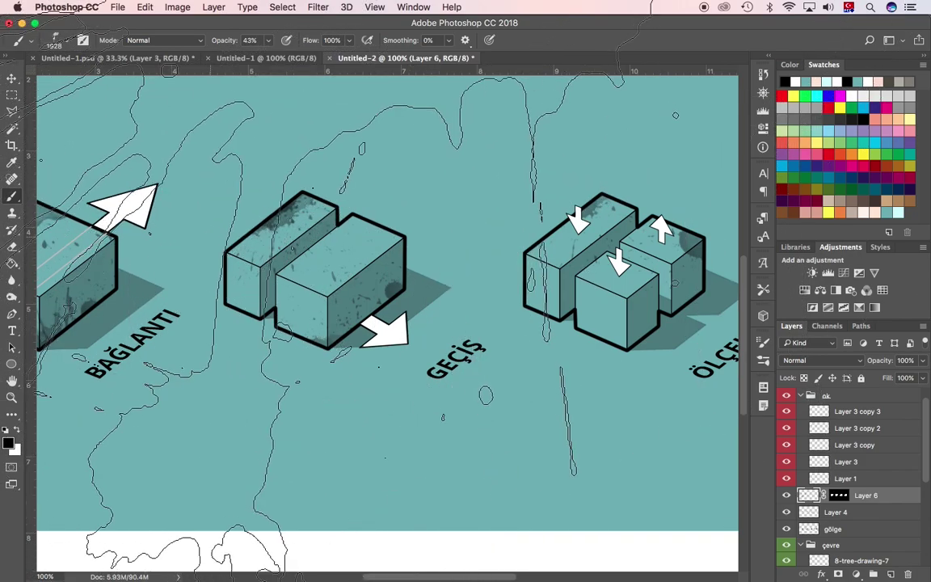
{"action": "left_click_drag", "start_coordinate": [501, 355], "coordinate": [485, 344]}
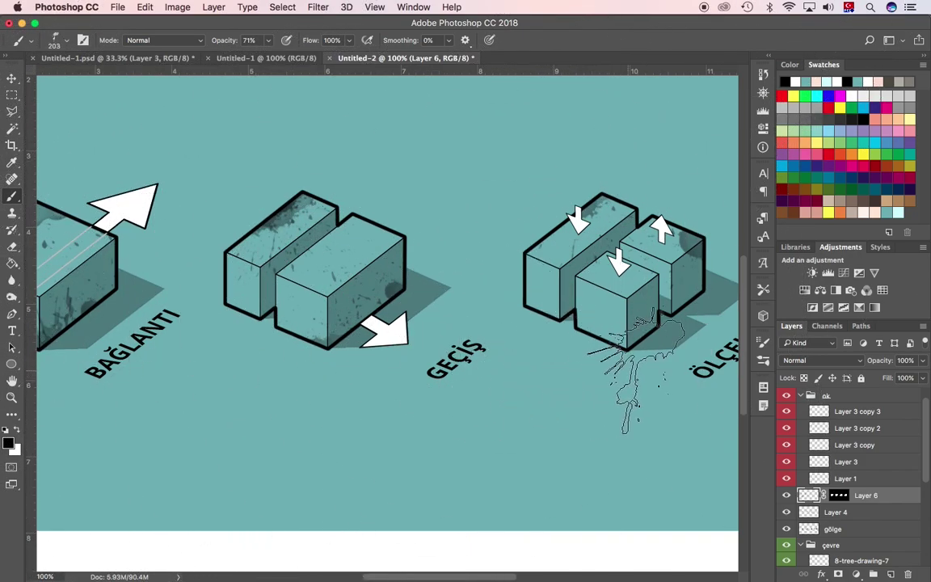
{"action": "left_click_drag", "start_coordinate": [266, 58], "coordinate": [247, 57]}
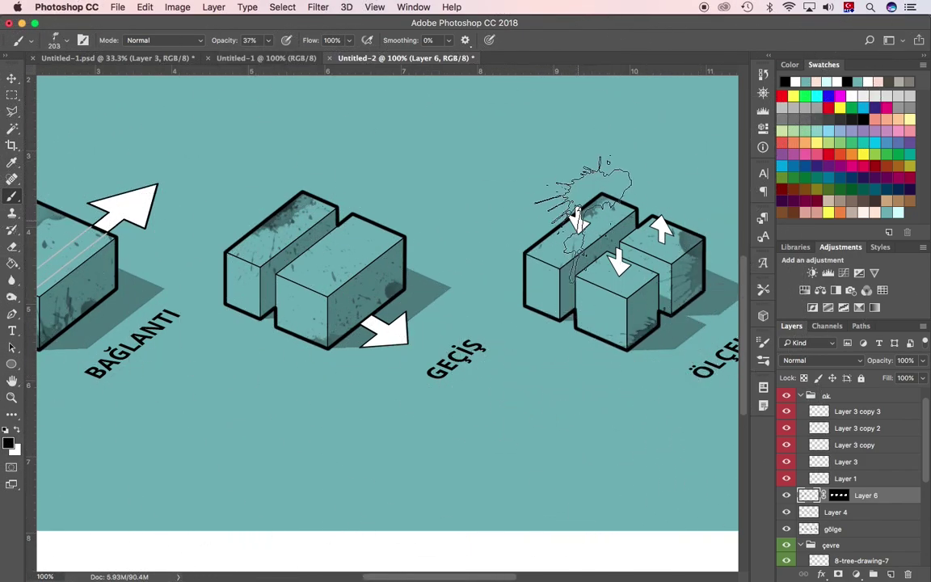
- Stamp grey splashes on the ÇEVRE building with the 203 px splash brush, undoing a misplaced one
{"action": "scroll", "coordinate": [582, 436], "scroll_direction": "right", "scroll_amount": 7}
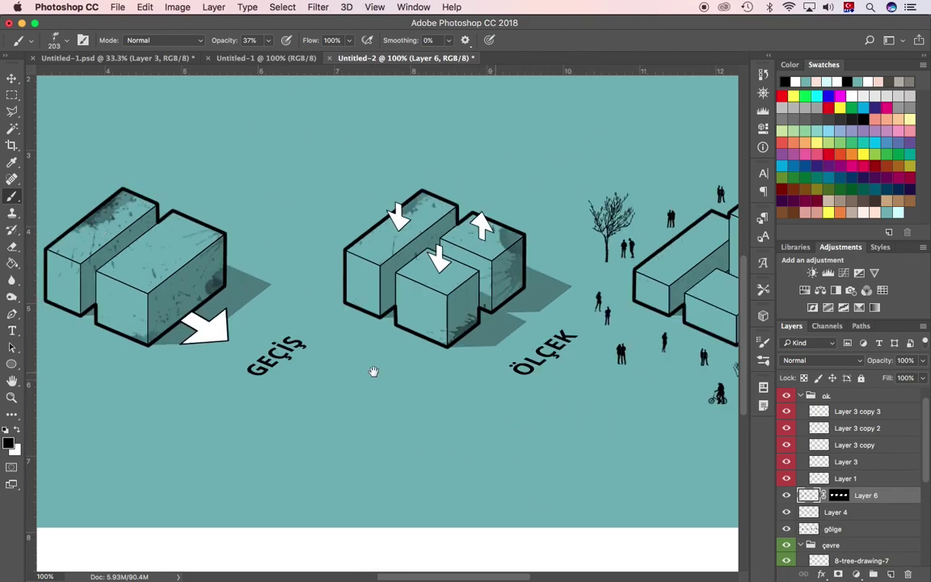
{"action": "scroll", "coordinate": [375, 374], "scroll_direction": "right", "scroll_amount": 3}
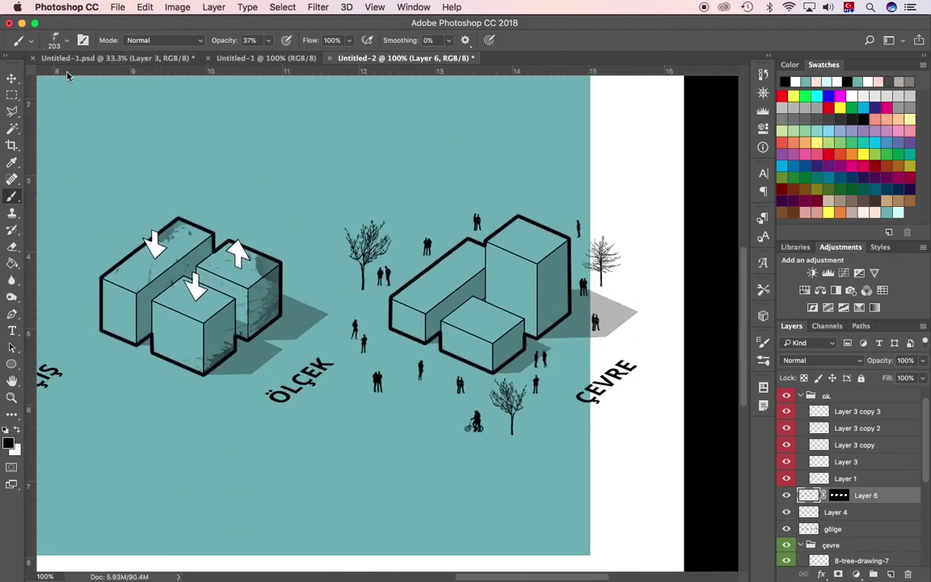
{"action": "left_click", "coordinate": [66, 40]}
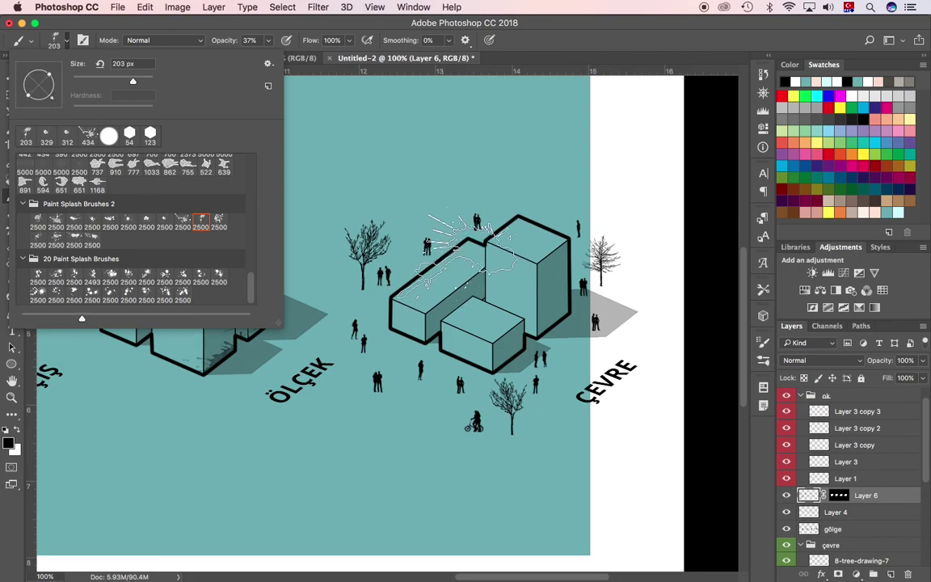
{"action": "left_click", "coordinate": [465, 255]}
{"action": "right_click", "coordinate": [45, 89]}
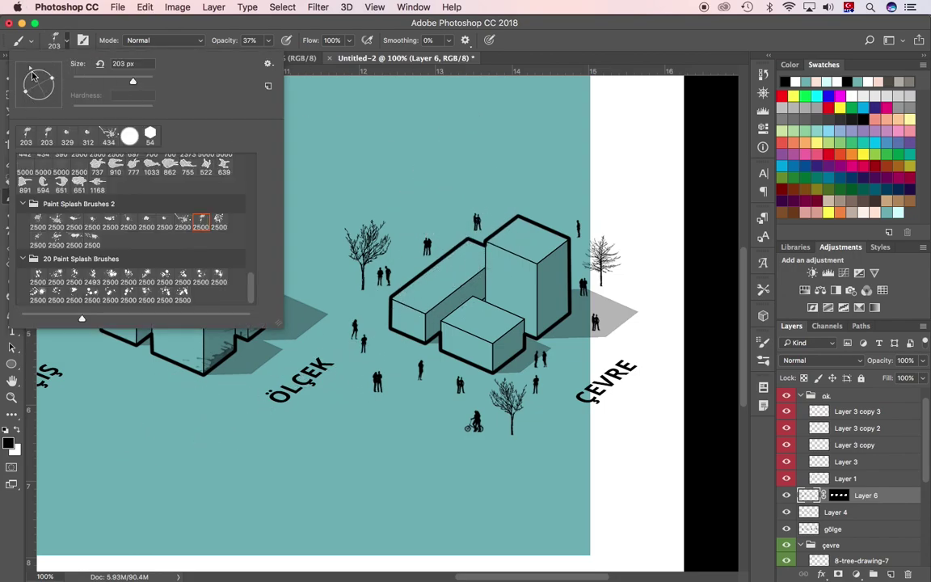
{"action": "left_click", "coordinate": [429, 275]}
{"action": "left_click", "coordinate": [65, 39]}
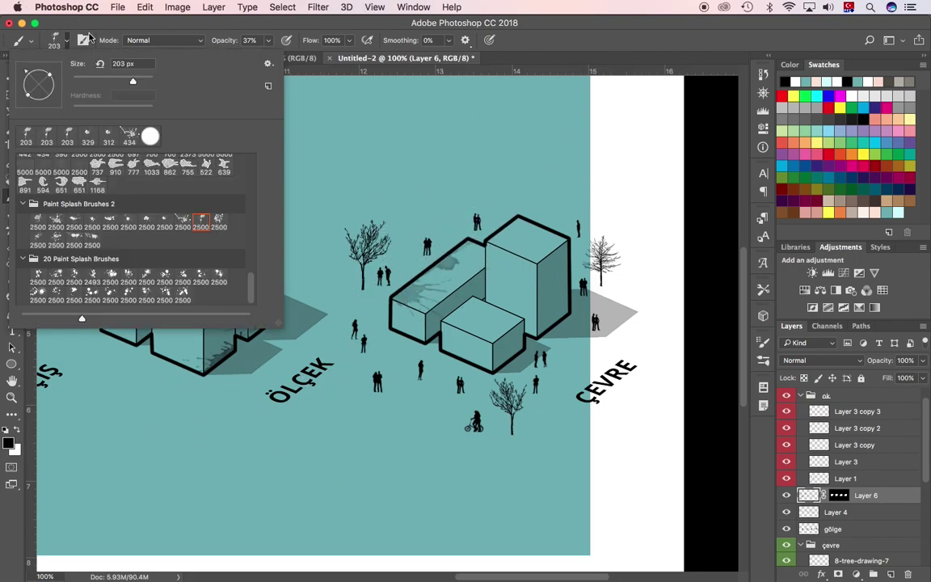
{"action": "left_click", "coordinate": [66, 40]}
{"action": "key", "text": "ctrl+z"}
- Stamp the ÇEVRE building with a different splash brush sized 316 px
{"action": "left_click", "coordinate": [66, 40]}
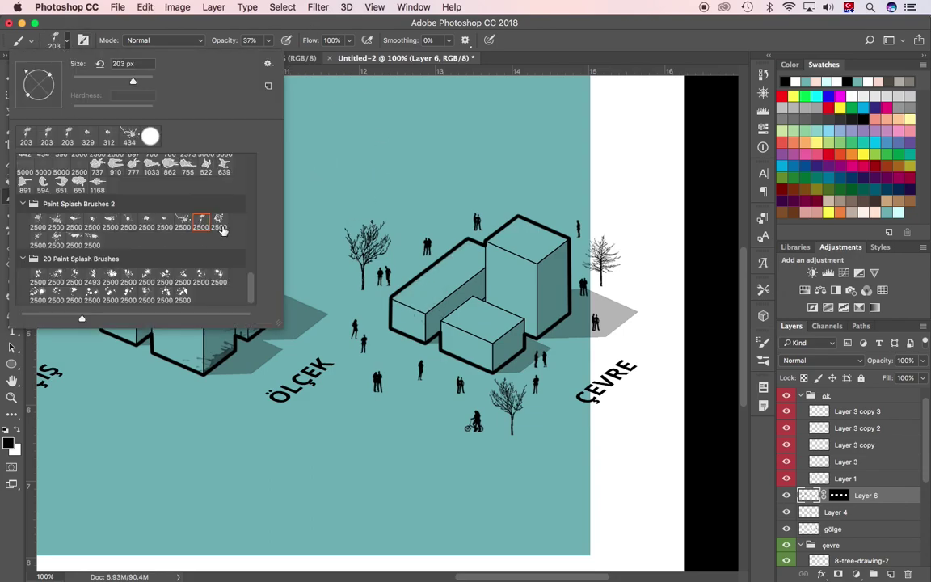
{"action": "left_click", "coordinate": [46, 218]}
{"action": "type", "text": "316"}
{"action": "key", "text": "Return"}
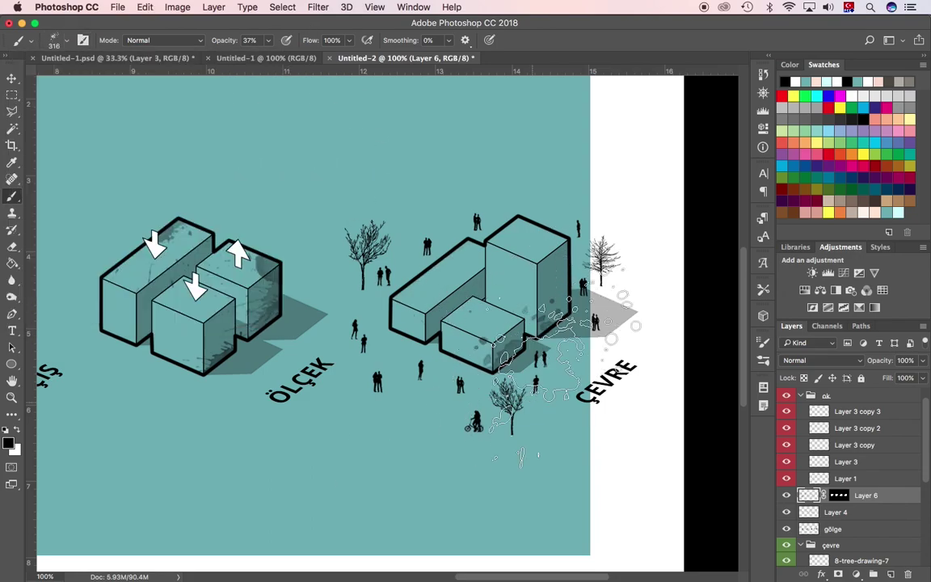
{"action": "left_click", "coordinate": [557, 347]}
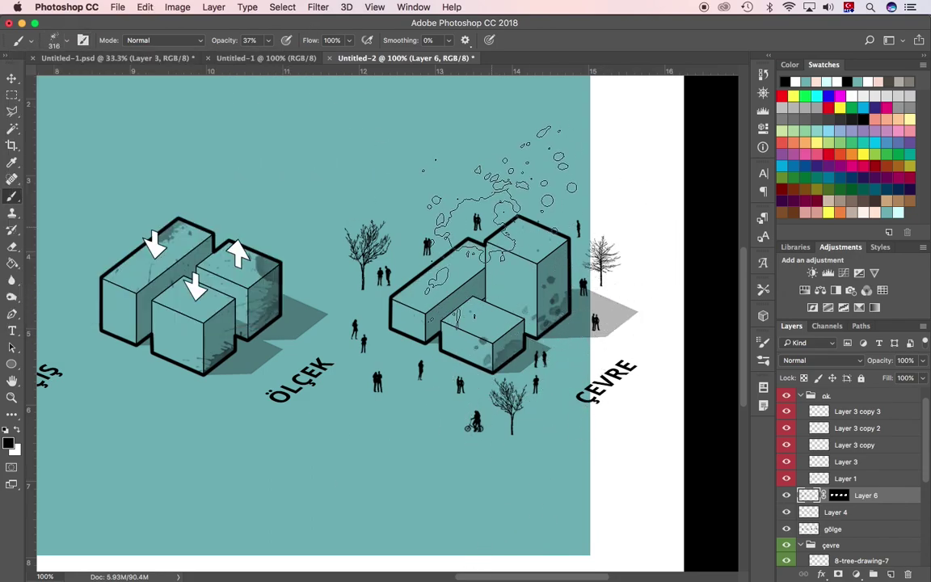
- Set the splash brush to 29% opacity and 294 px size
{"action": "left_click", "coordinate": [56, 35]}
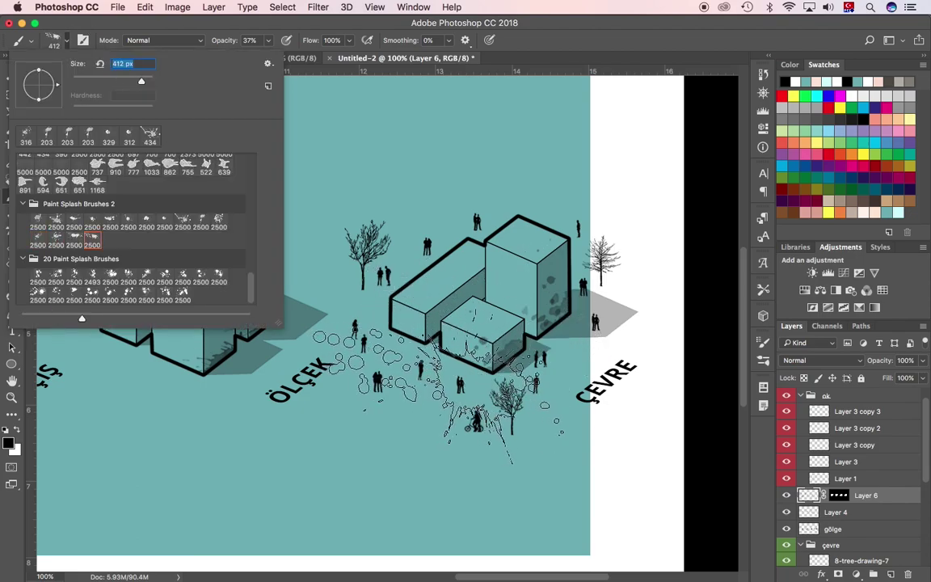
{"action": "left_click", "coordinate": [268, 39]}
{"action": "left_click_drag", "start_coordinate": [270, 62], "coordinate": [266, 62]}
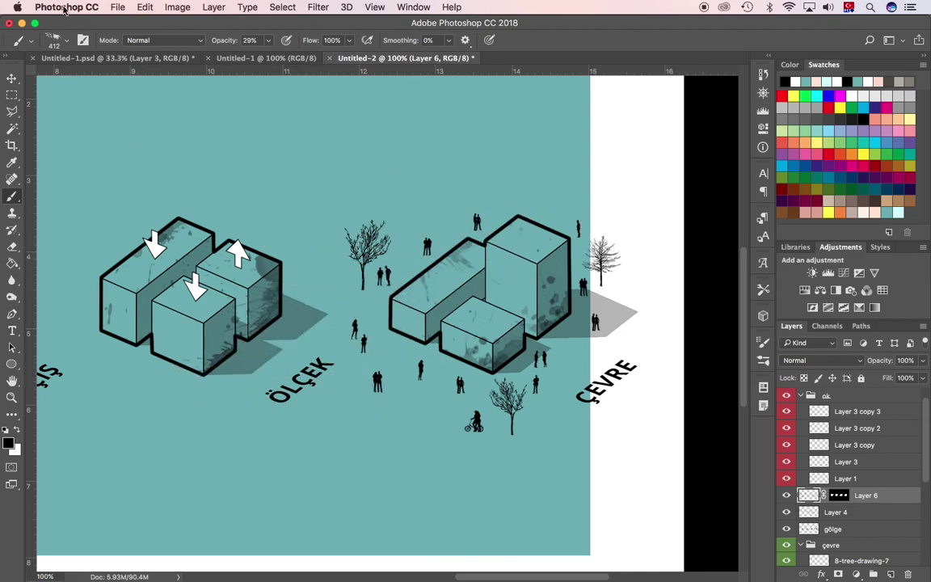
{"action": "left_click", "coordinate": [66, 40]}
{"action": "left_click_drag", "start_coordinate": [148, 81], "coordinate": [136, 81]}
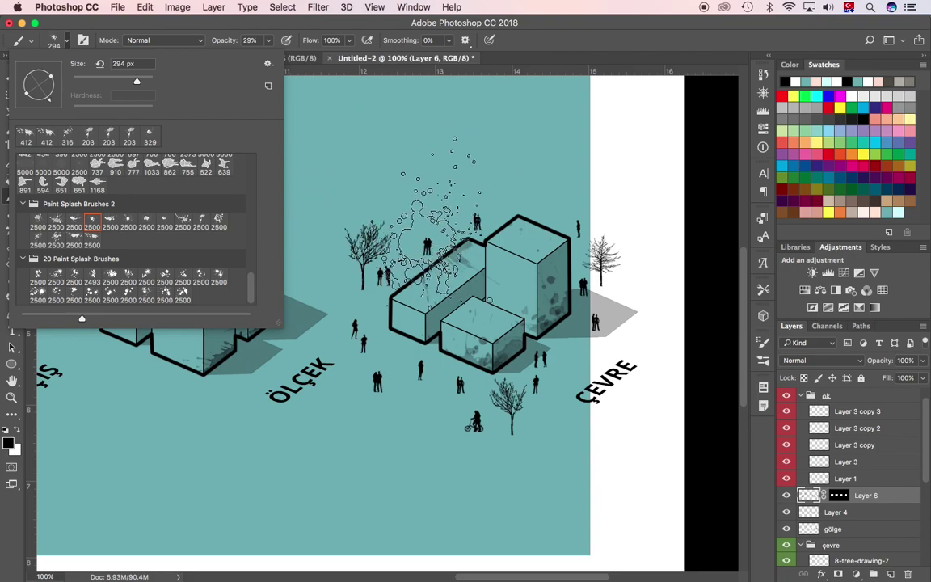
{"action": "key", "text": "Return"}
{"action": "scroll", "coordinate": [388, 315], "scroll_direction": "left", "scroll_amount": 3}
- Load the box shapes as a selection and mask the teal fill out of the boxes
{"action": "scroll", "coordinate": [833, 549], "scroll_direction": "down", "scroll_amount": 5}
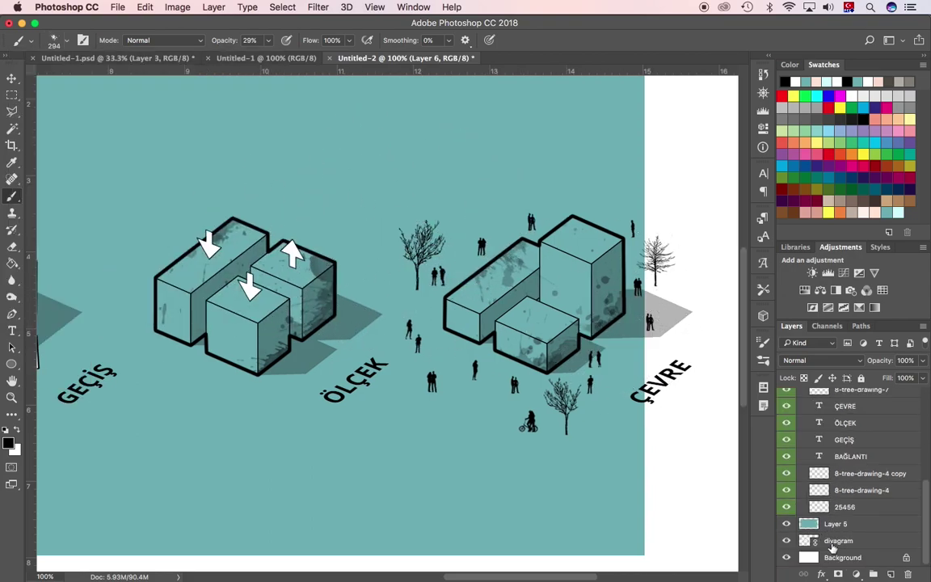
{"action": "left_click", "coordinate": [808, 524]}
{"action": "left_click", "coordinate": [856, 574]}
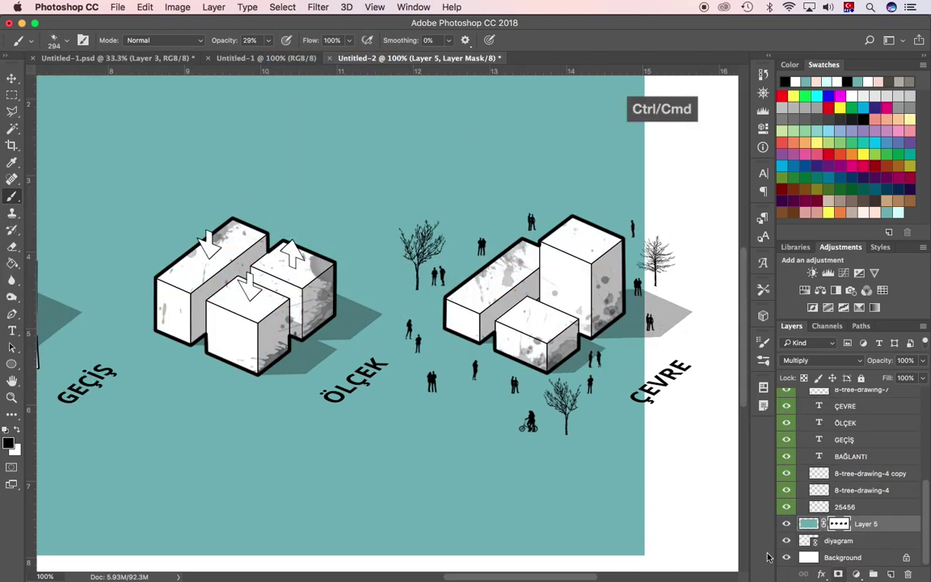
{"action": "left_click", "coordinate": [839, 524], "text": "super"}
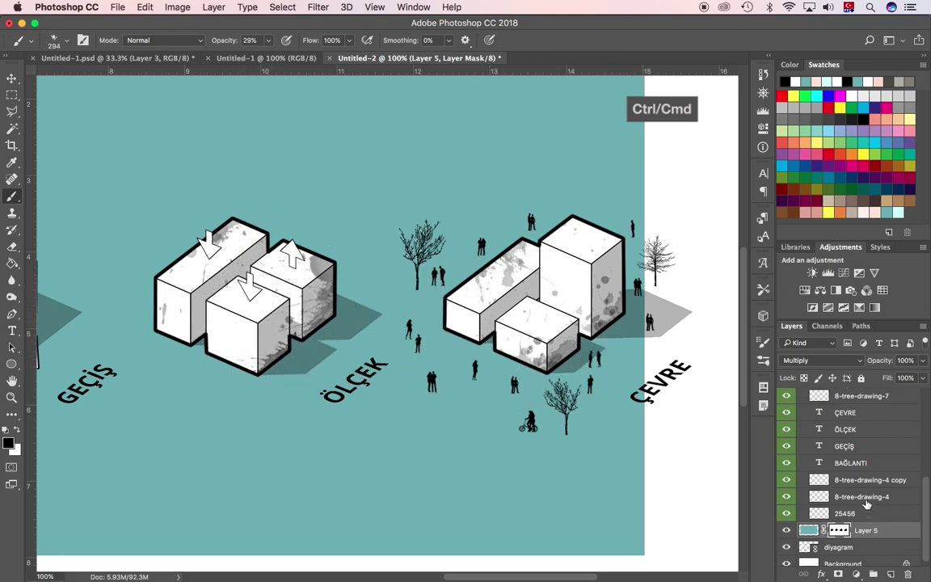
{"action": "left_click", "coordinate": [841, 415]}
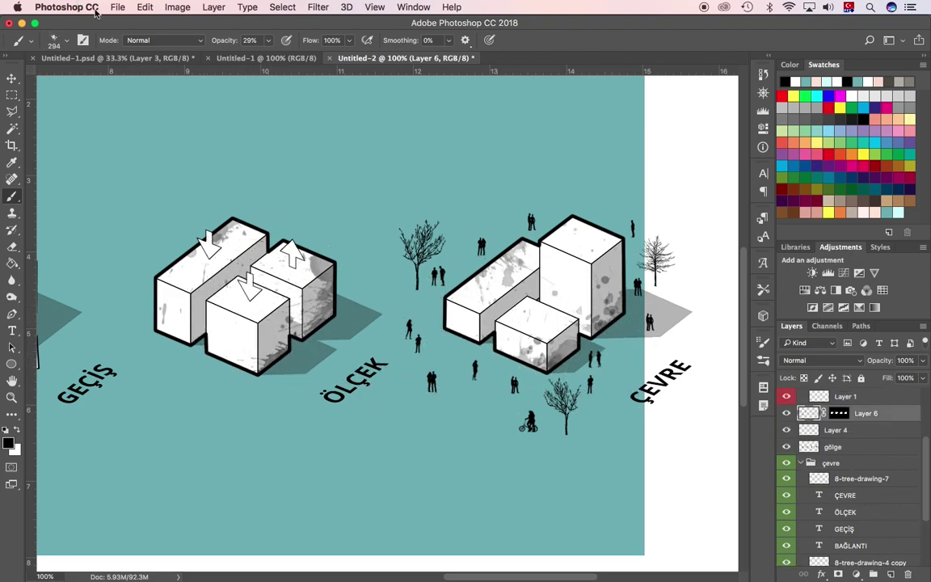
- Choose a splash brush shape and bring the ÇEVRE diagram into view
{"action": "left_click", "coordinate": [66, 44]}
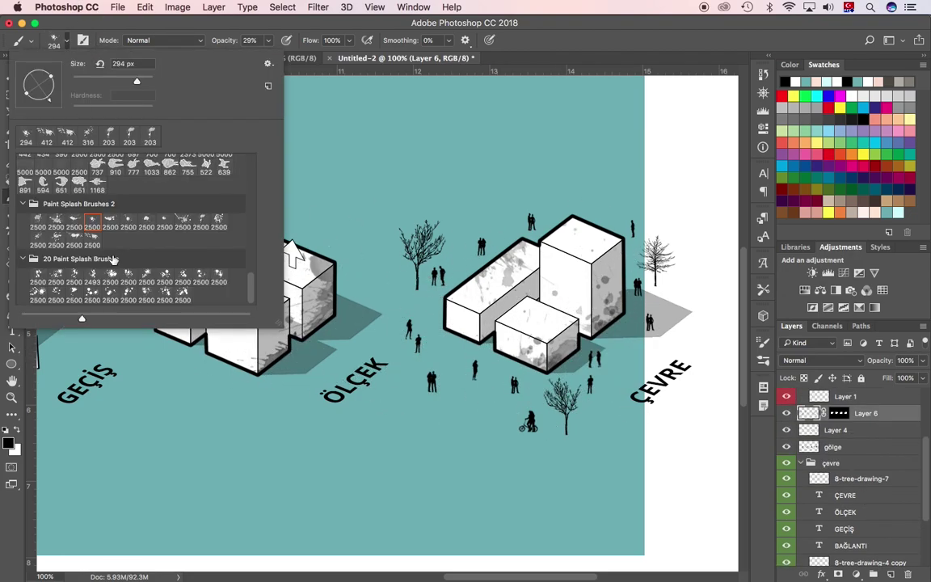
{"action": "left_click", "coordinate": [69, 41]}
{"action": "left_click", "coordinate": [67, 44]}
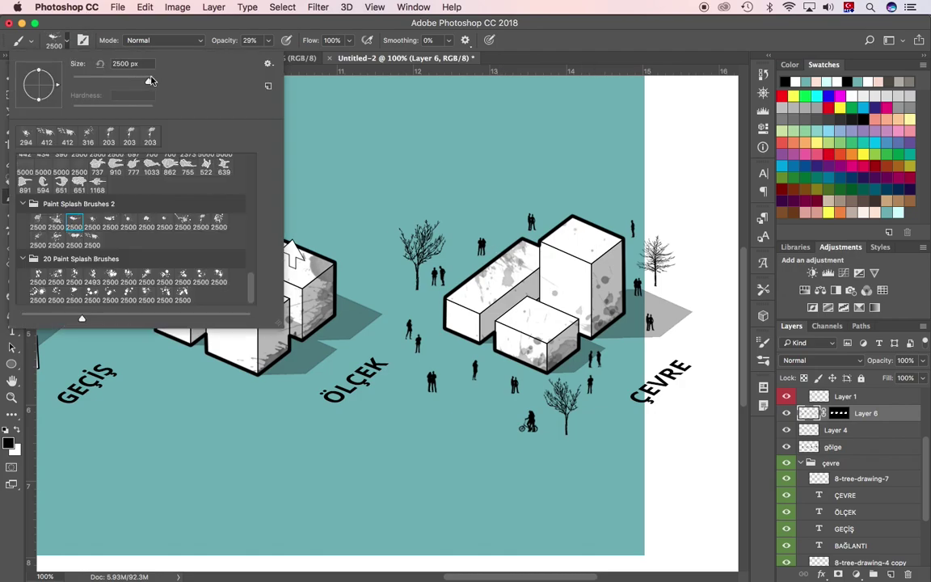
{"action": "left_click", "coordinate": [62, 44]}
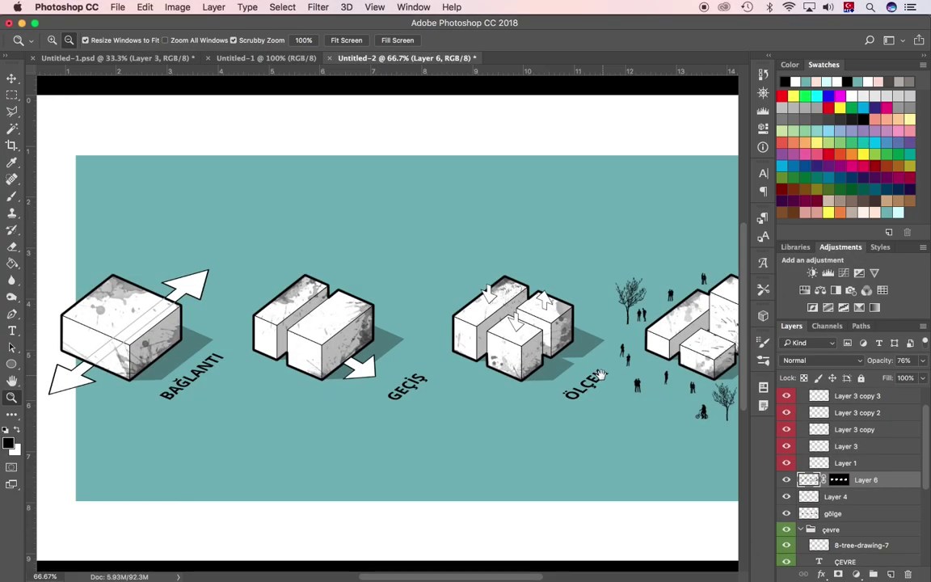
{"action": "left_click_drag", "start_coordinate": [601, 374], "coordinate": [449, 375]}
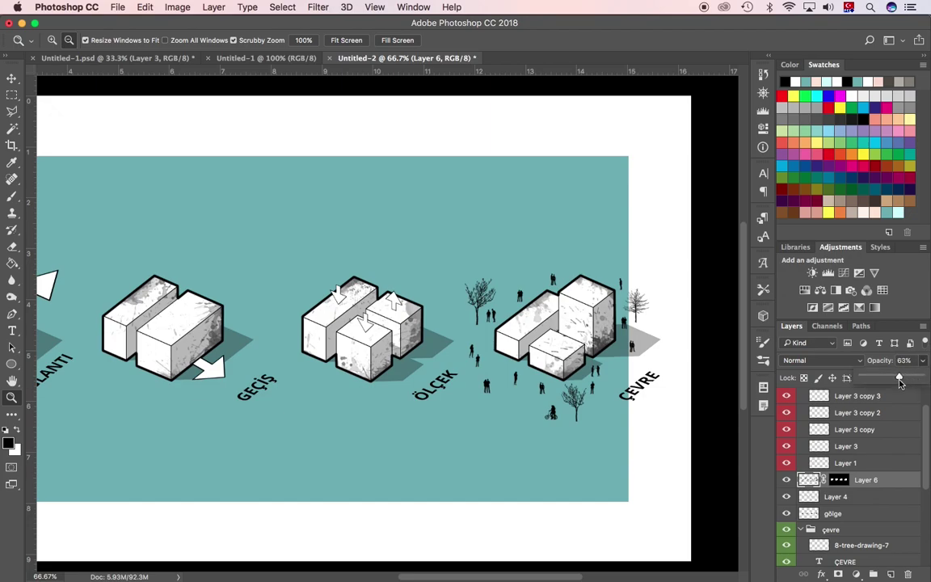
- Add a new empty Layer 7 above the splash texture layer
{"action": "scroll", "coordinate": [329, 382], "scroll_direction": "left", "scroll_amount": 5}
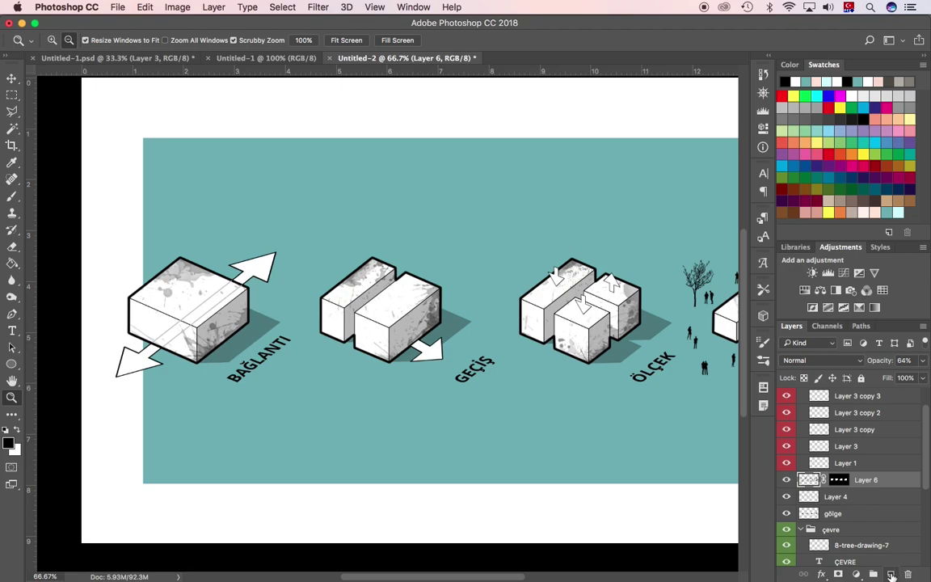
{"action": "left_click", "coordinate": [891, 573]}
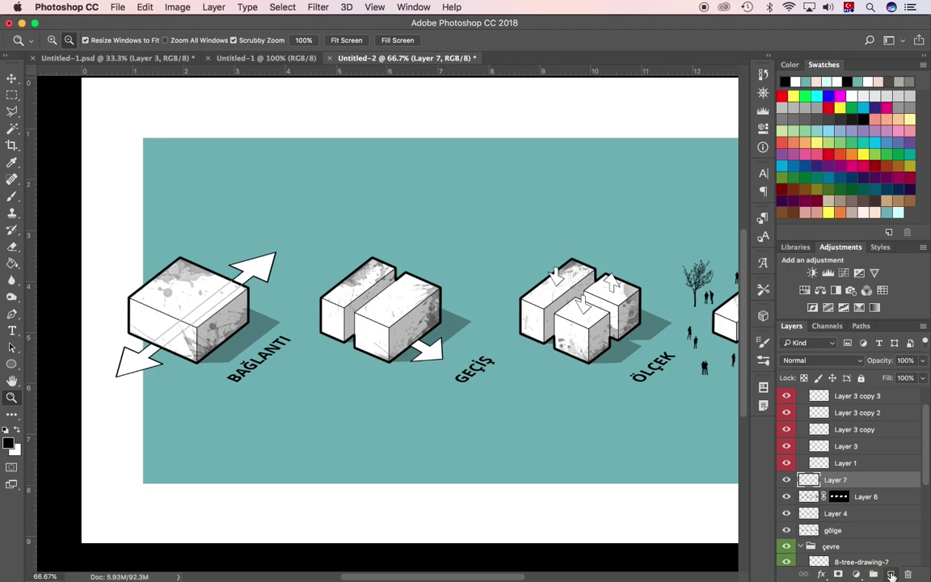
- Invert the selection to exclude the boxes and pick a large splash brush
{"action": "left_click", "coordinate": [280, 9]}
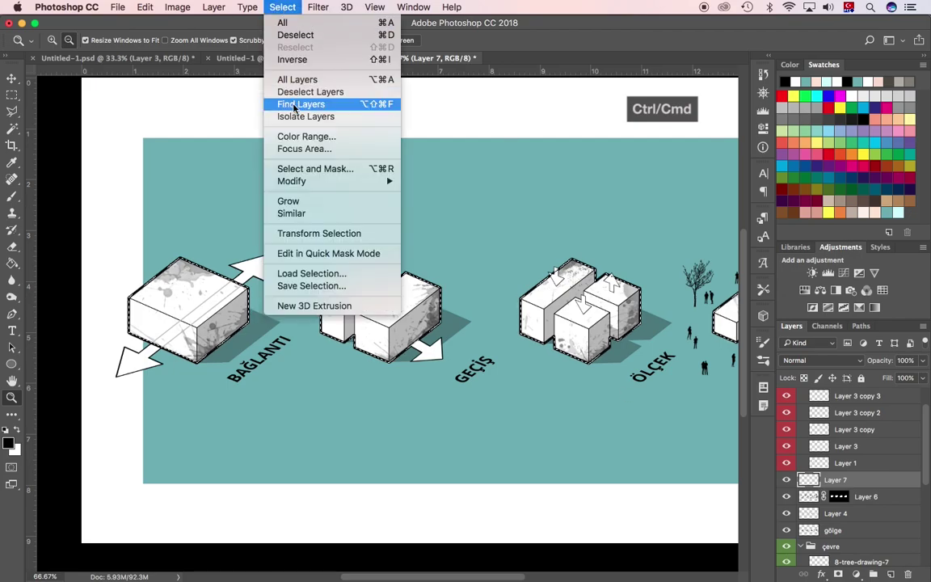
{"action": "left_click", "coordinate": [294, 61]}
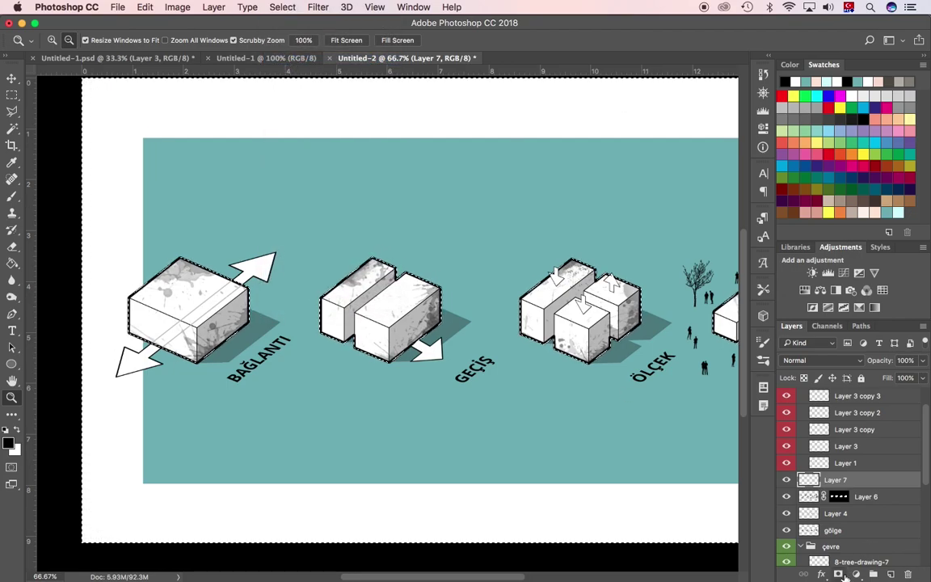
{"action": "key", "text": "b"}
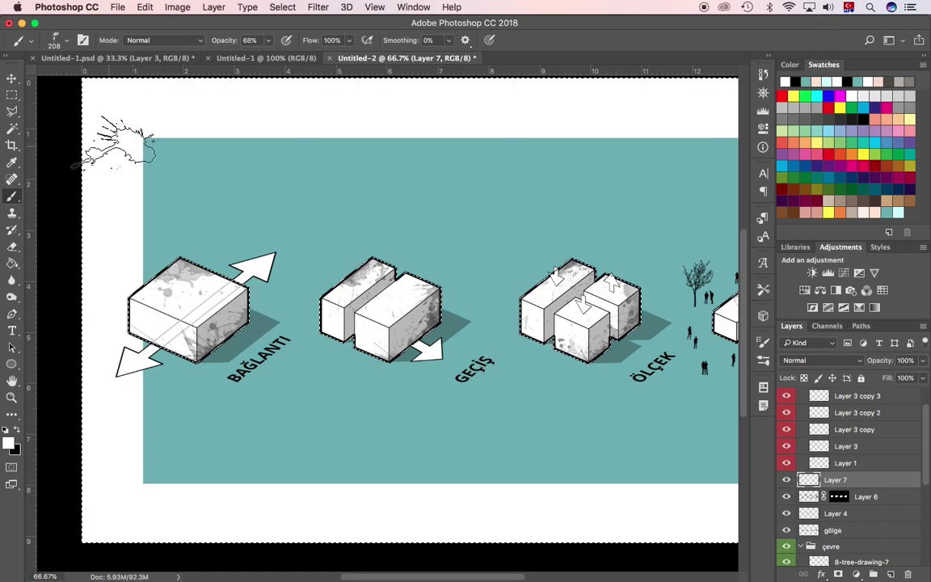
{"action": "left_click", "coordinate": [70, 43]}
{"action": "left_click", "coordinate": [80, 279]}
- Try other splash brush shapes and lower the paint opacity to 53%
{"action": "scroll", "coordinate": [323, 242], "scroll_direction": "right", "scroll_amount": 5}
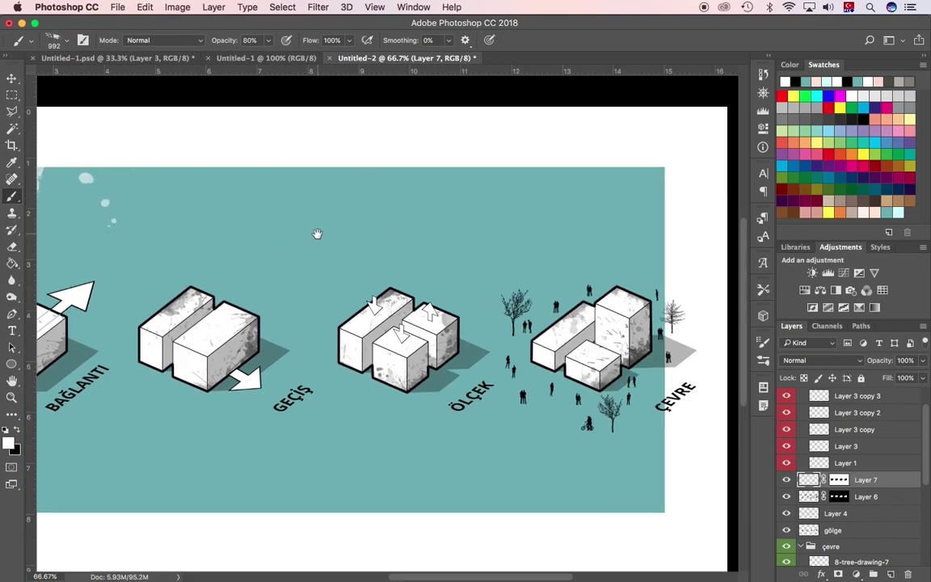
{"action": "left_click", "coordinate": [66, 40]}
{"action": "double_click", "coordinate": [91, 128]}
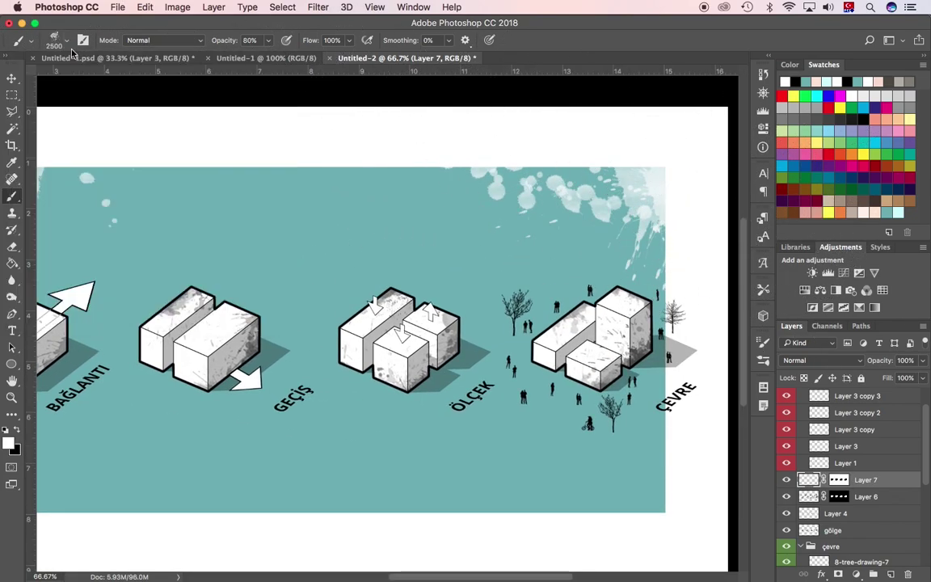
{"action": "left_click", "coordinate": [67, 39]}
{"action": "double_click", "coordinate": [91, 128]}
{"action": "scroll", "coordinate": [90, 127], "scroll_direction": "left", "scroll_amount": 5}
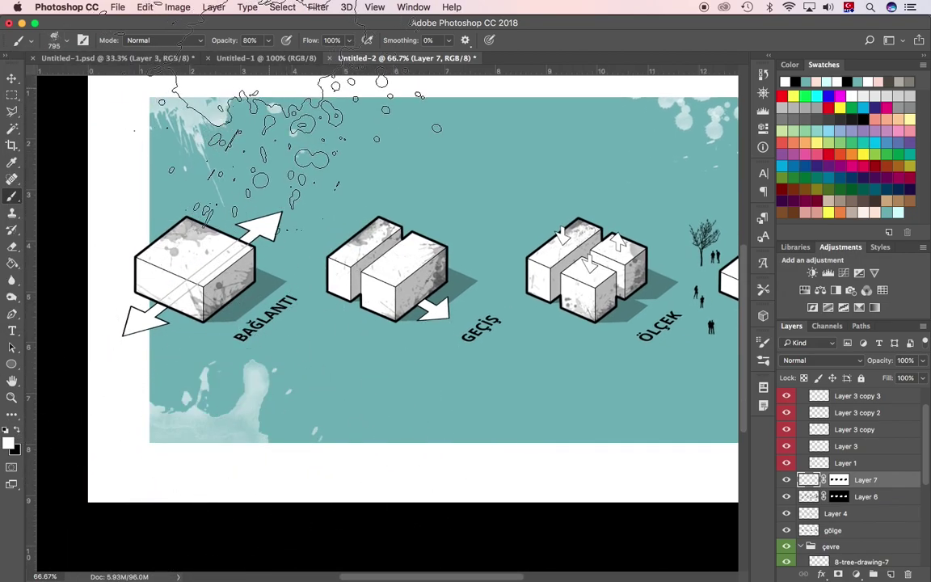
{"action": "left_click_drag", "start_coordinate": [268, 40], "coordinate": [252, 56]}
- Choose a broad splash brush, lighten its opacity and zoom out over the panel
{"action": "left_click", "coordinate": [67, 40]}
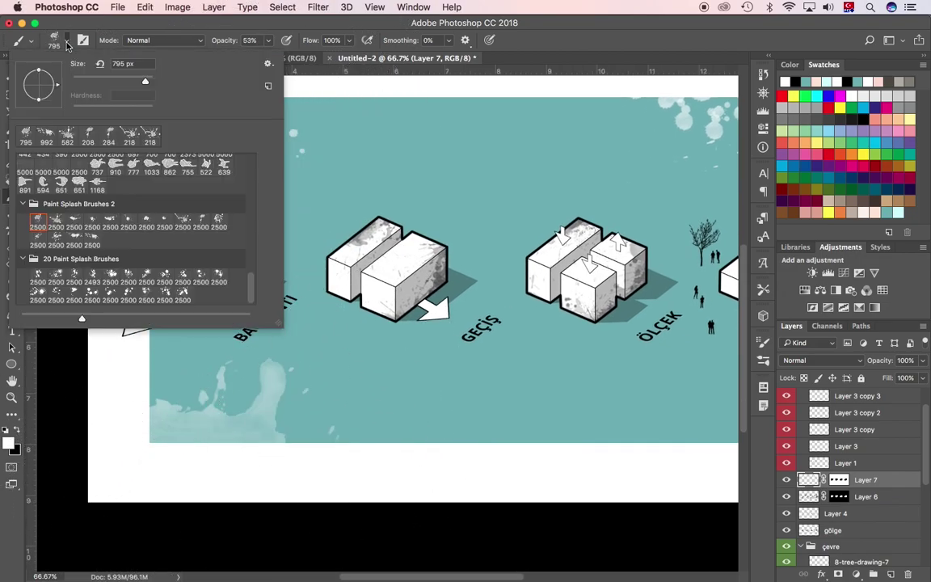
{"action": "double_click", "coordinate": [79, 219]}
{"action": "key", "text": "2"}
{"action": "key", "text": "4"}
{"action": "scroll", "coordinate": [261, 503], "scroll_direction": "up", "scroll_amount": 2}
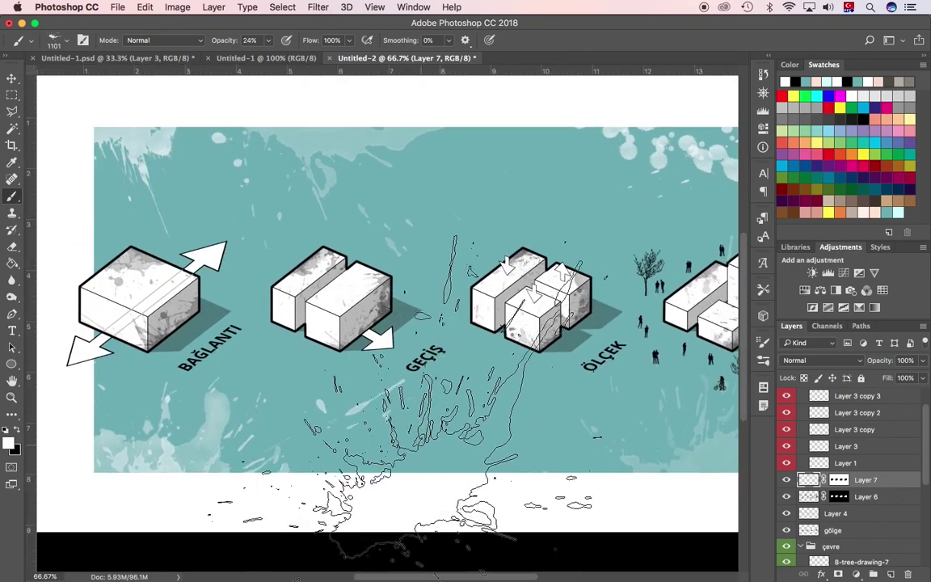
{"action": "key", "text": "0"}
{"action": "key", "text": "ctrl+minus"}
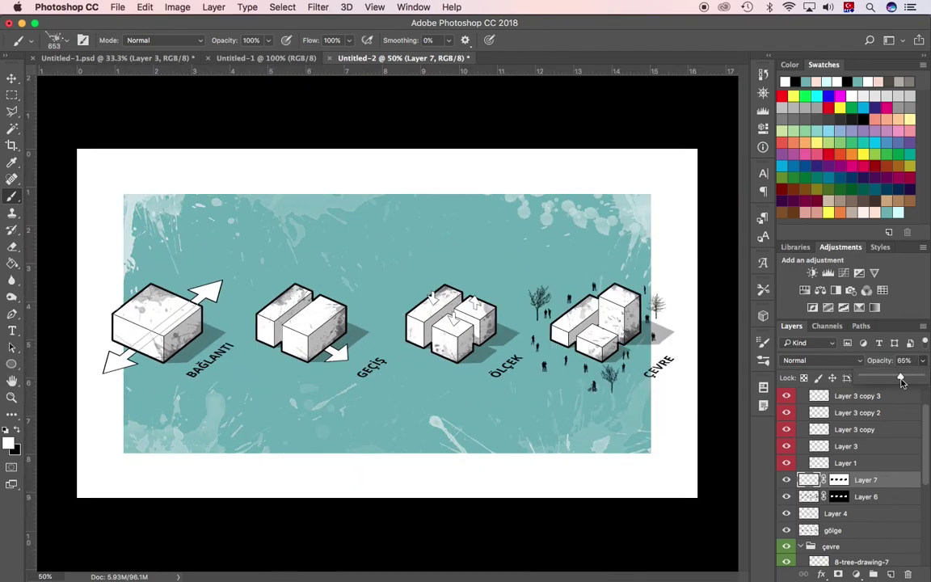
{"action": "key", "text": "z"}
{"action": "left_click", "coordinate": [215, 364]}
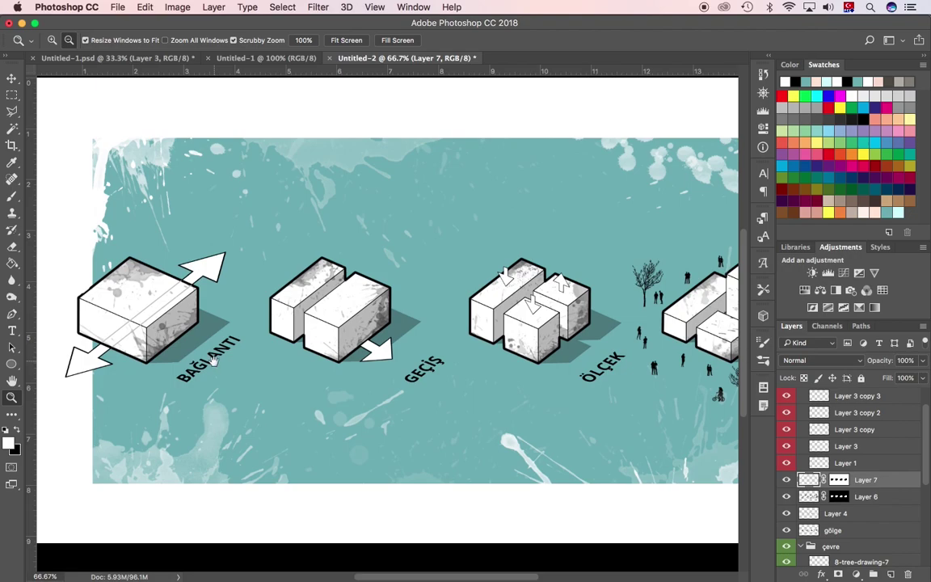
{"action": "left_click_drag", "start_coordinate": [215, 363], "coordinate": [83, 360]}
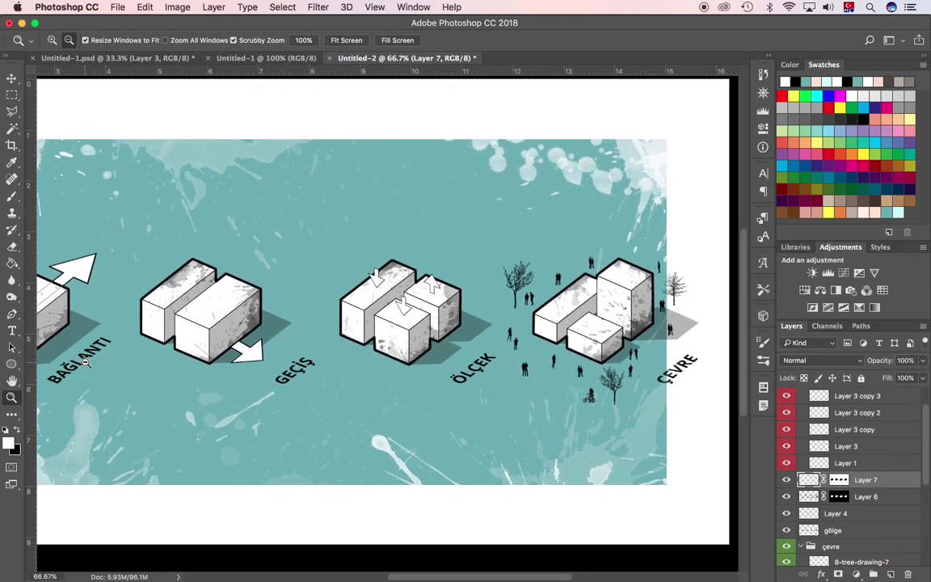